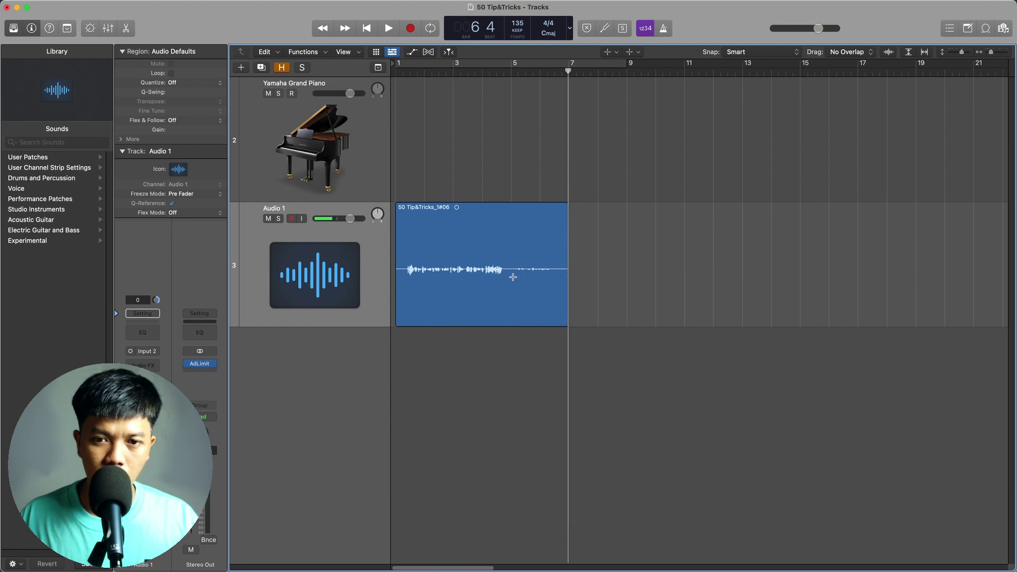
# - Split the quiet section from bar 5 to about bar 6.5 of the Audio 1 region into its own region and raise its gain
pyautogui.moveTo(512, 280); pyautogui.dragTo(556, 281)
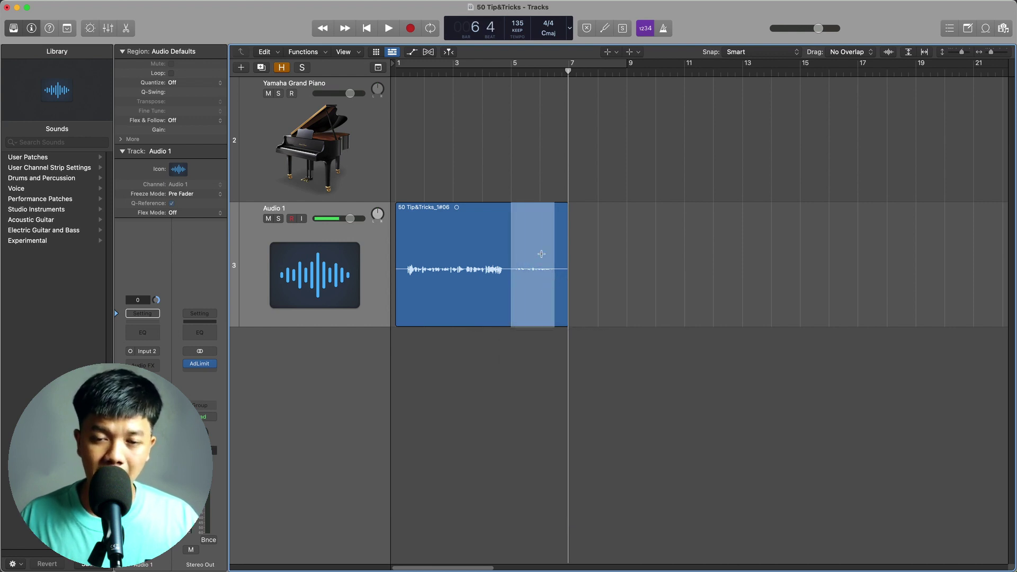
pyautogui.press('t')
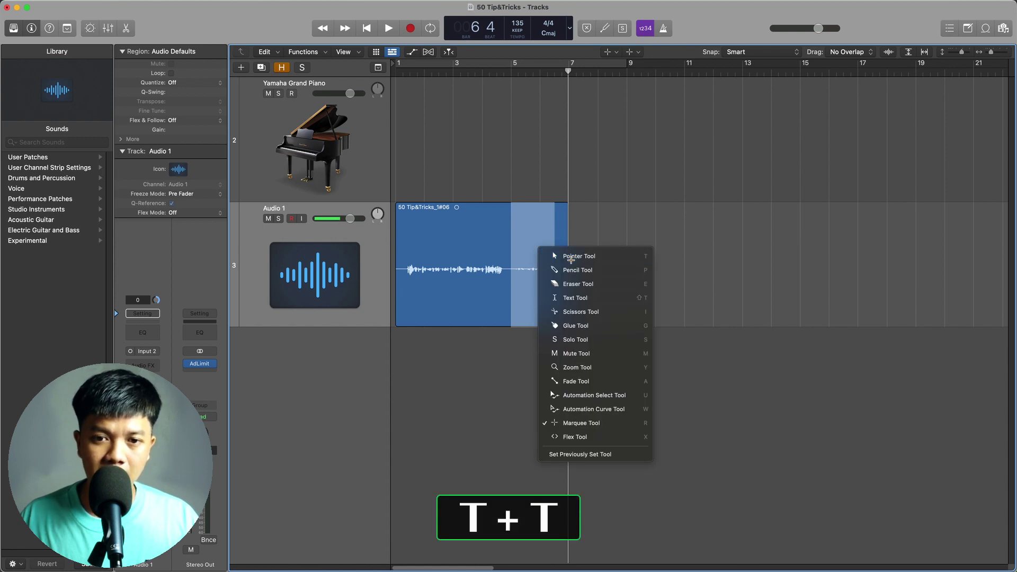
pyautogui.press('t')
pyautogui.click(534, 289)
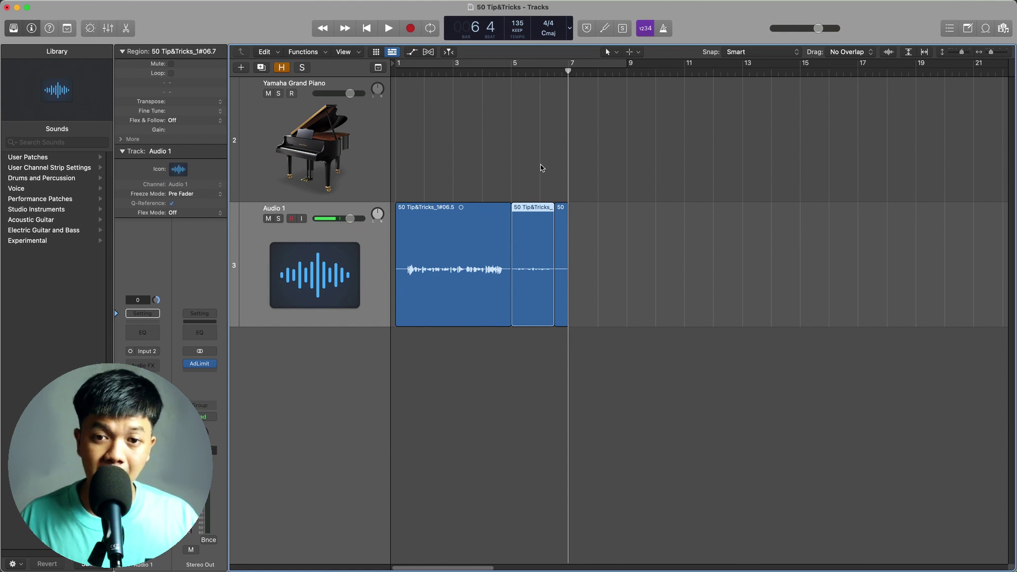
pyautogui.moveTo(169, 129); pyautogui.dragTo(216, 134)
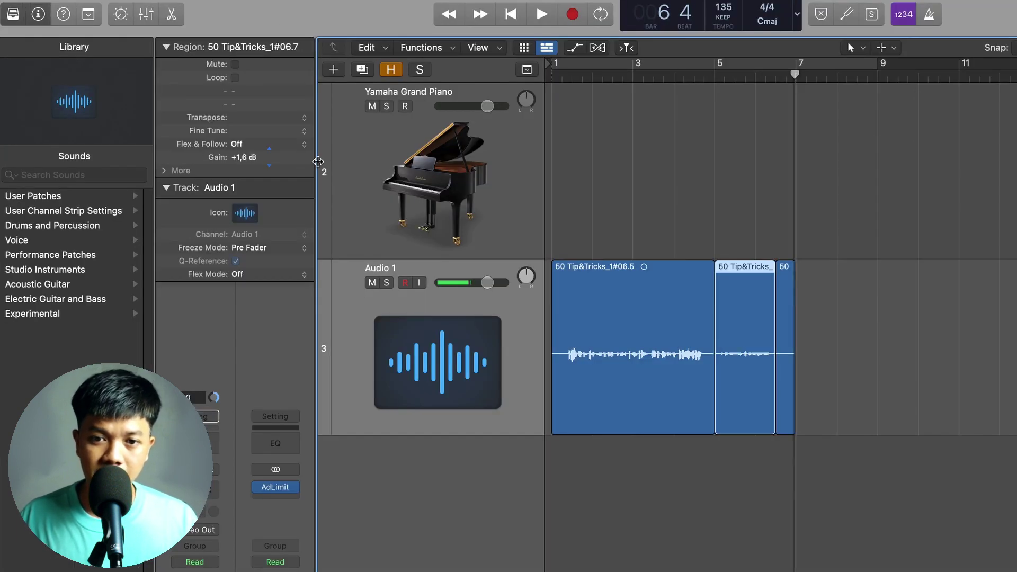
pyautogui.moveTo(317, 161); pyautogui.dragTo(419, 168)
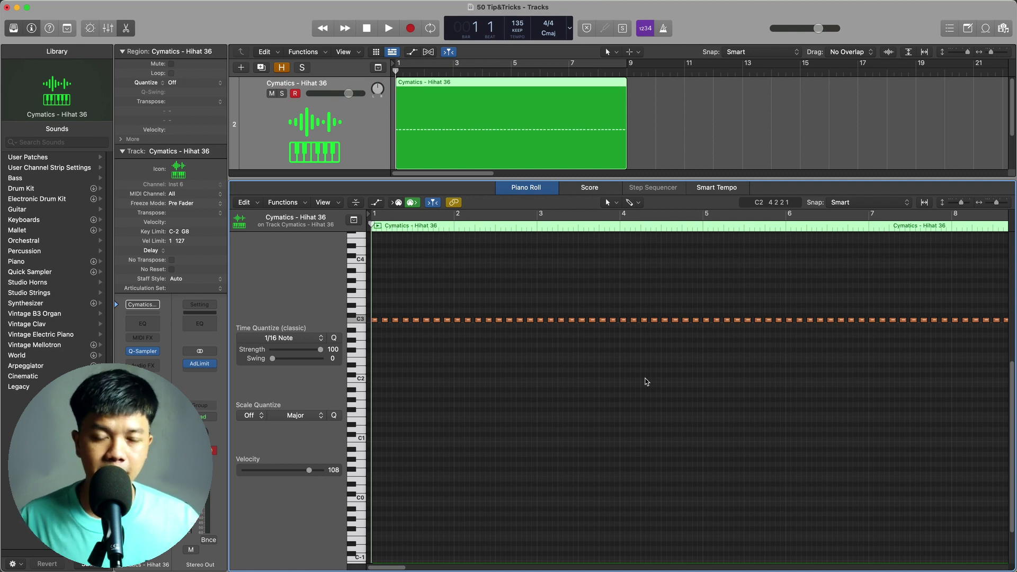
# - Play the start of the hi-hat pattern and stop playback
pyautogui.scroll(-2, 647, 381)
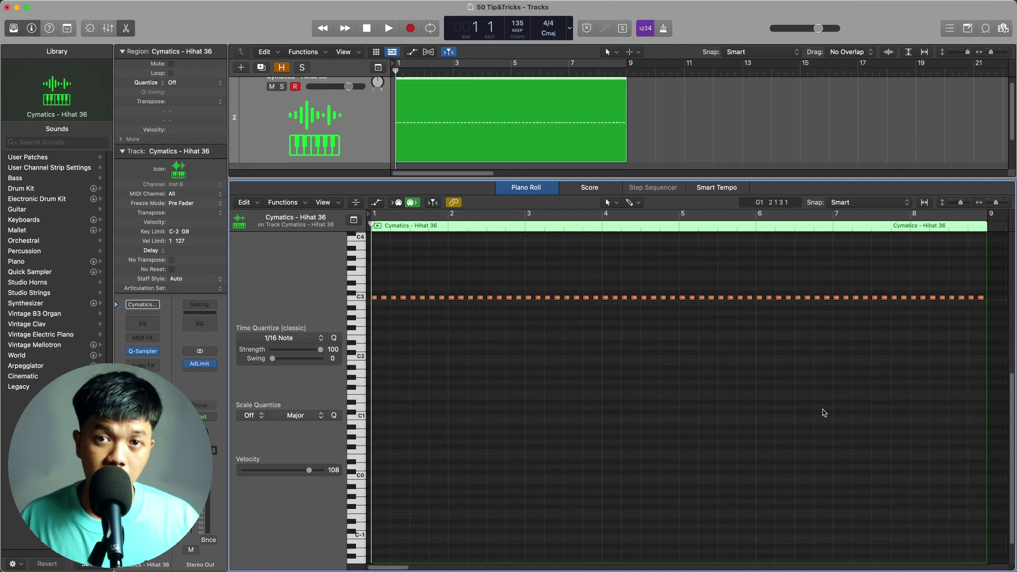
pyautogui.press('space')
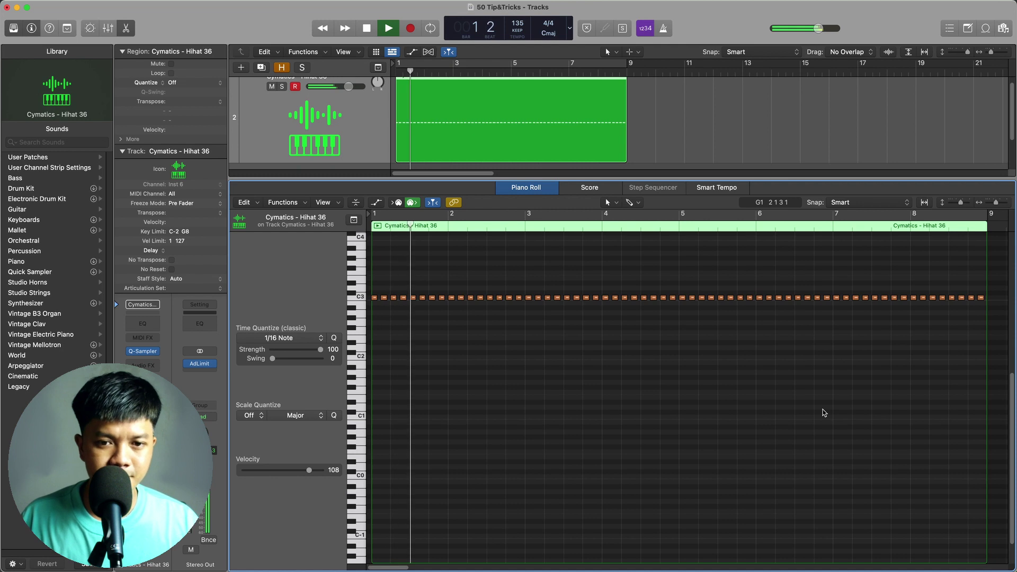
pyautogui.press('space')
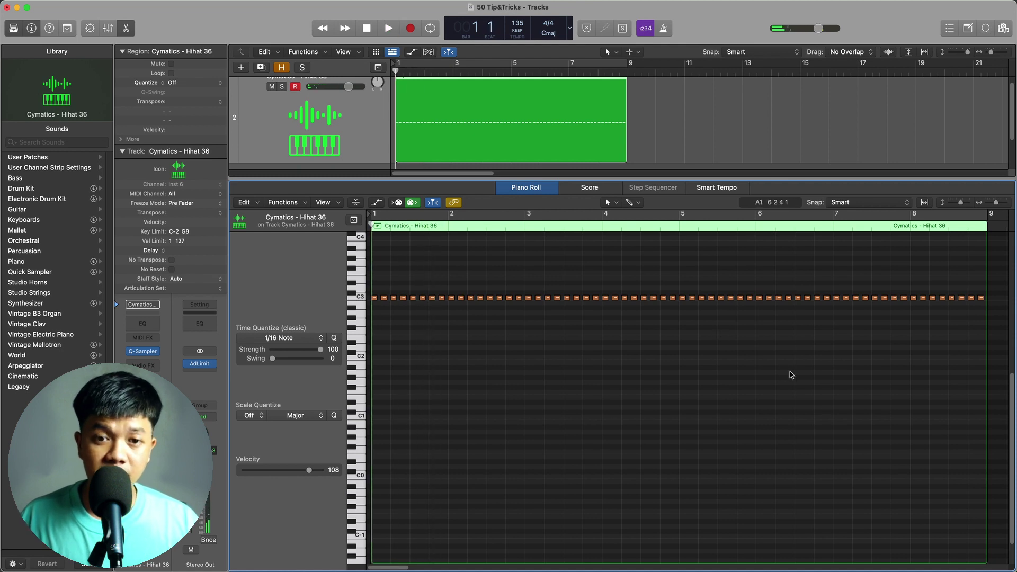
# - Show the region automation lane for the hi-hat notes in the Piano Roll and set its parameter to MIDI Pan
pyautogui.press('a')
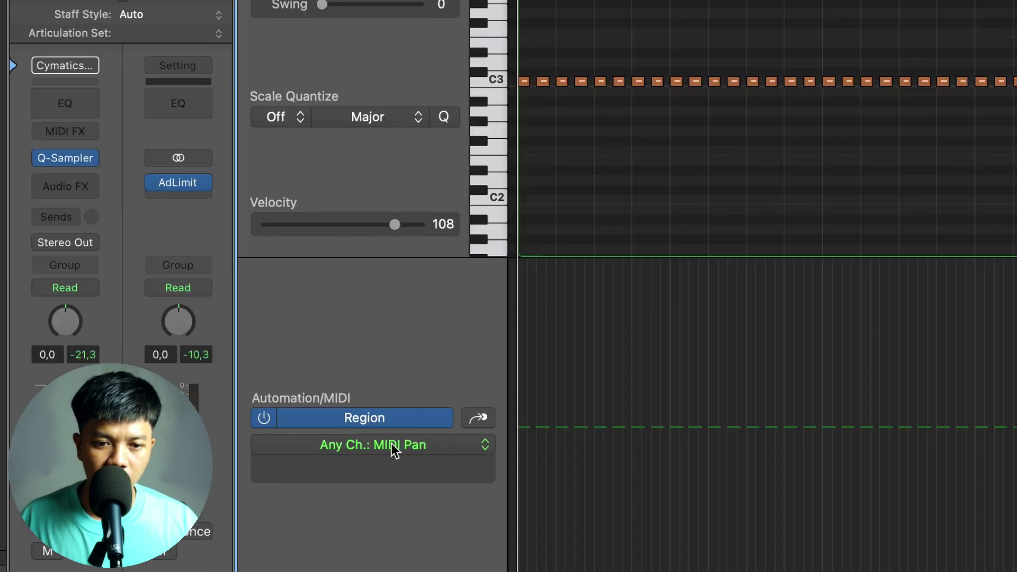
pyautogui.click(307, 493)
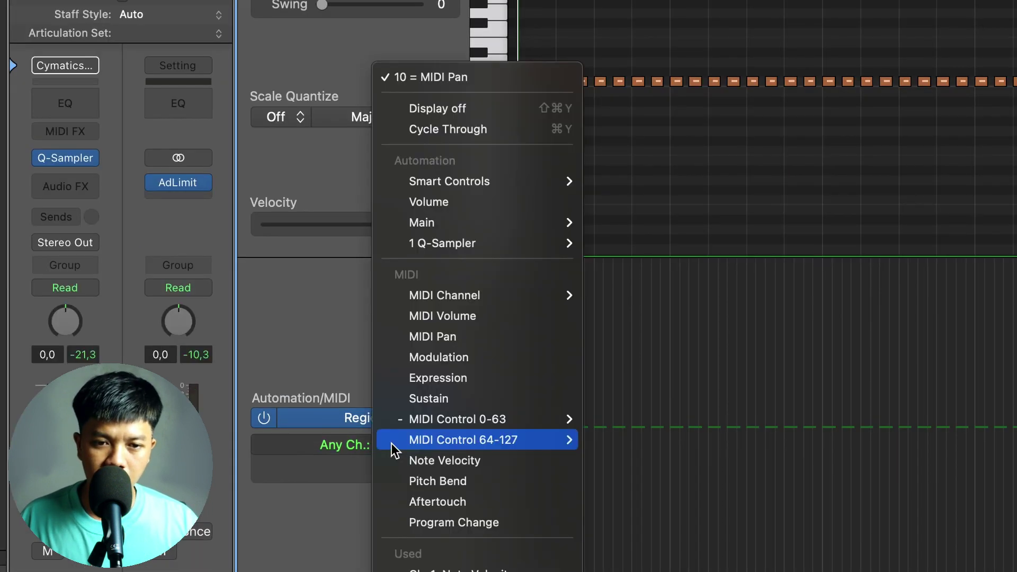
pyautogui.click(462, 339)
# - With the Pointer Tool, add MIDI Pan automation points that pan the first hi-hat note to -47 and the second to 48, and play the result
pyautogui.press('t')
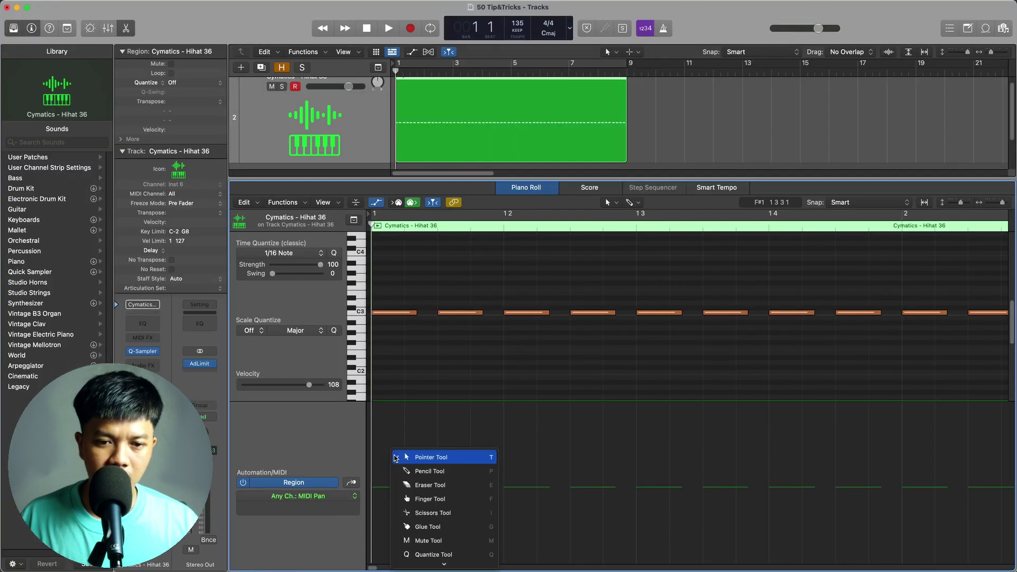
pyautogui.press('t')
pyautogui.press('t')
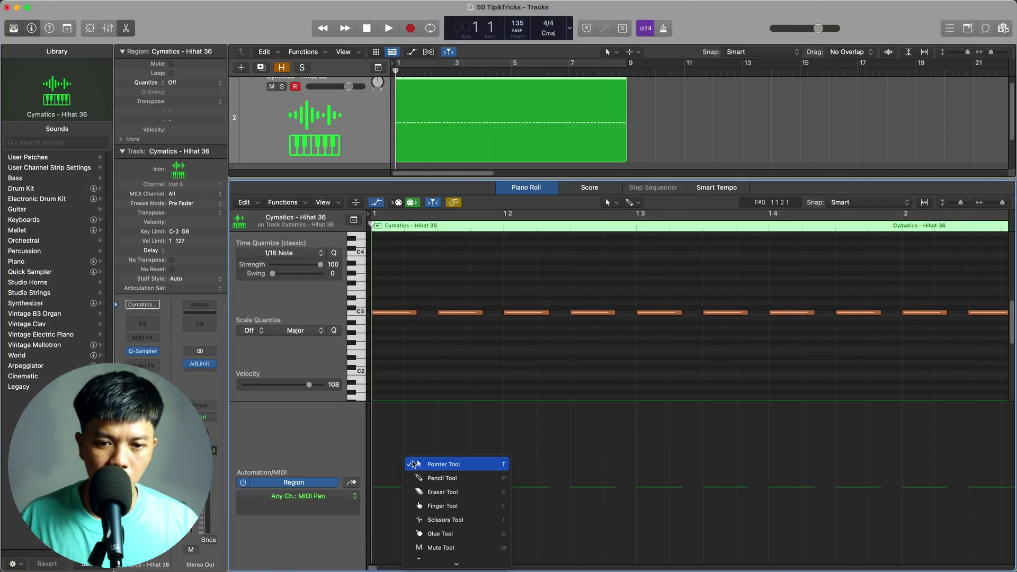
pyautogui.click(455, 464)
pyautogui.click(376, 489)
pyautogui.click(419, 490)
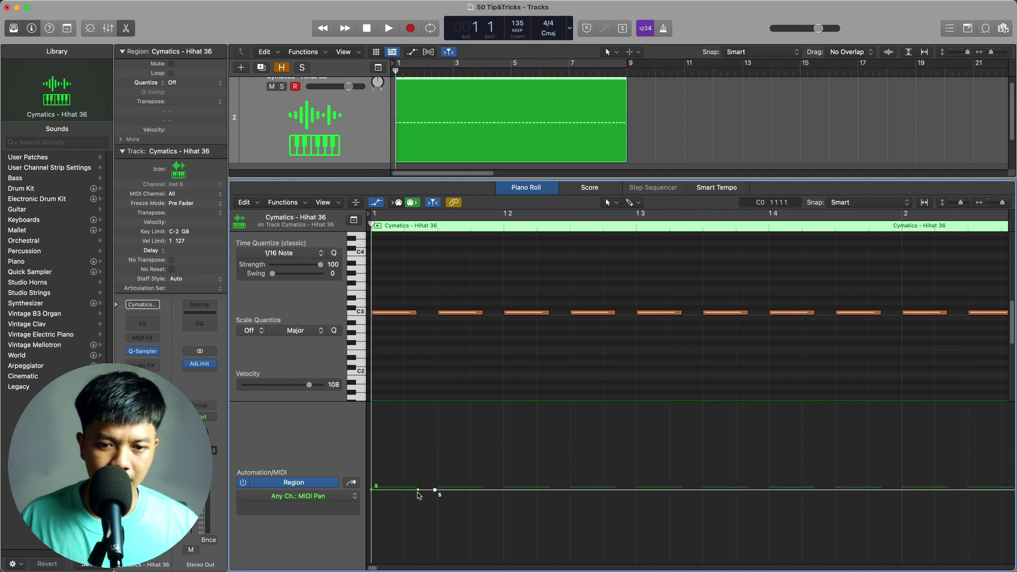
pyautogui.moveTo(404, 489); pyautogui.dragTo(405, 425)
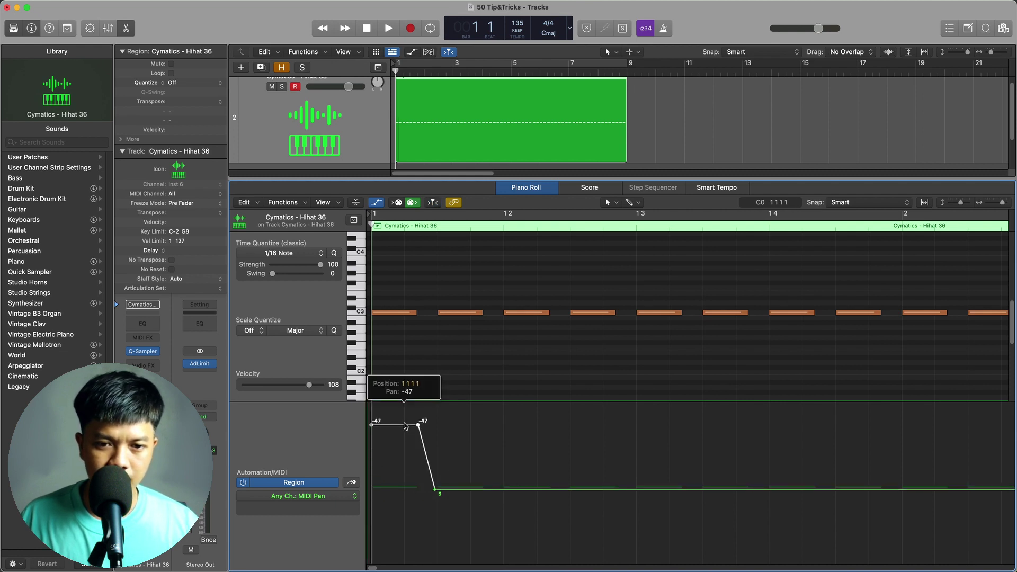
pyautogui.click(492, 489)
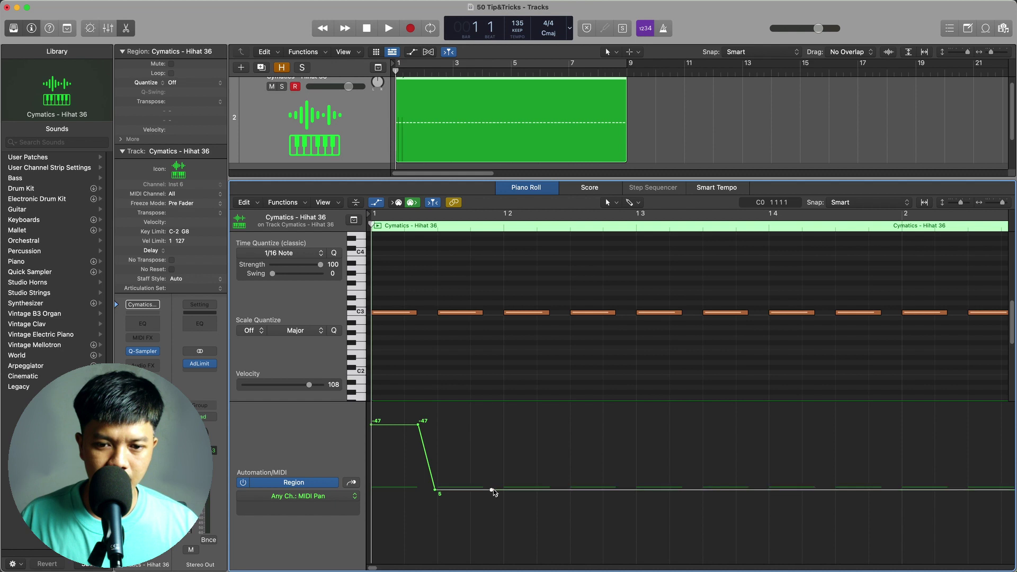
pyautogui.moveTo(467, 490); pyautogui.dragTo(464, 544)
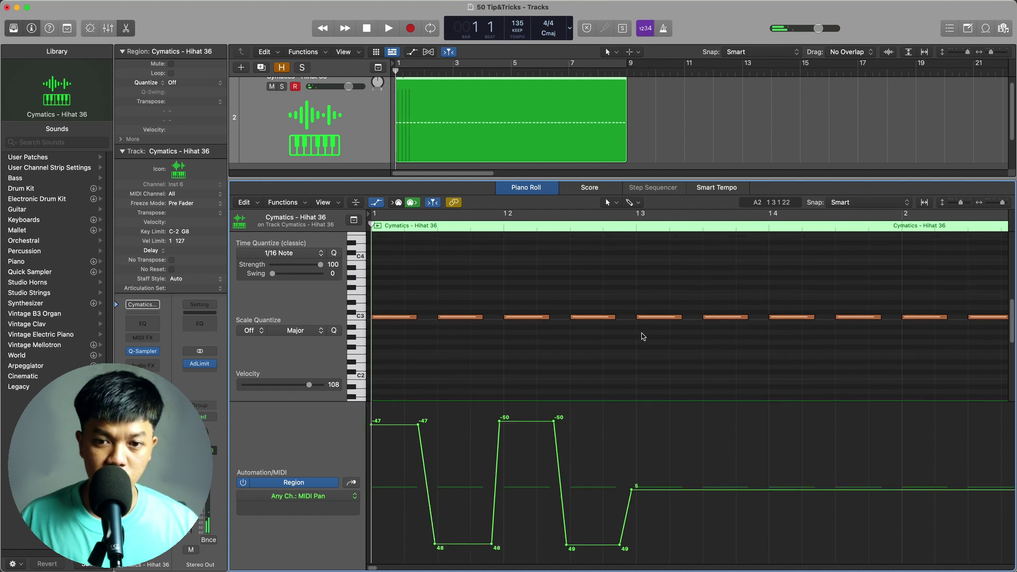
pyautogui.press('space')
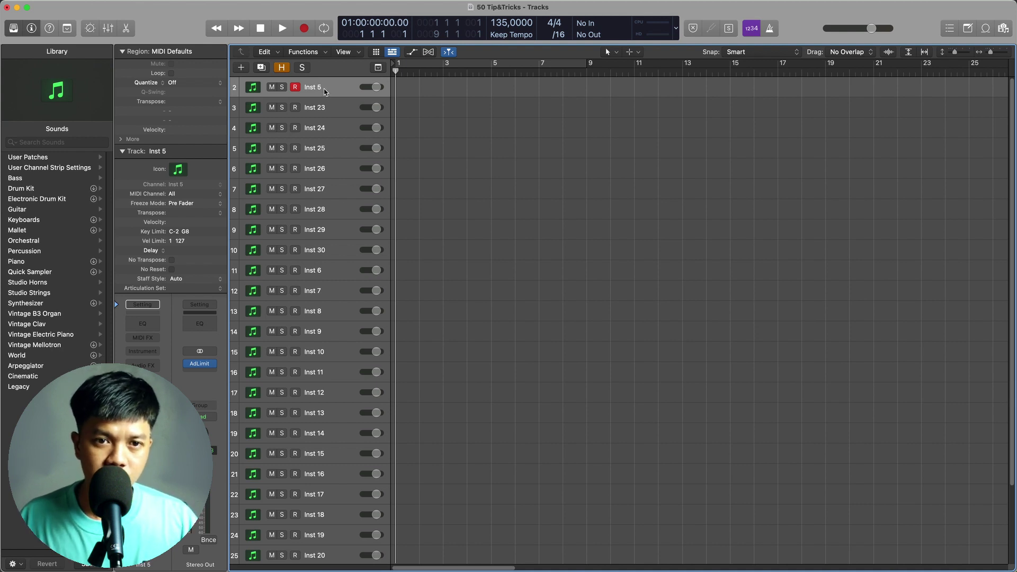
# - Add the Freeze component to the track headers and freeze the tracks from Inst 5 down to Inst 8
pyautogui.keyDown('shift'); pyautogui.click(323, 308); pyautogui.keyUp('shift')
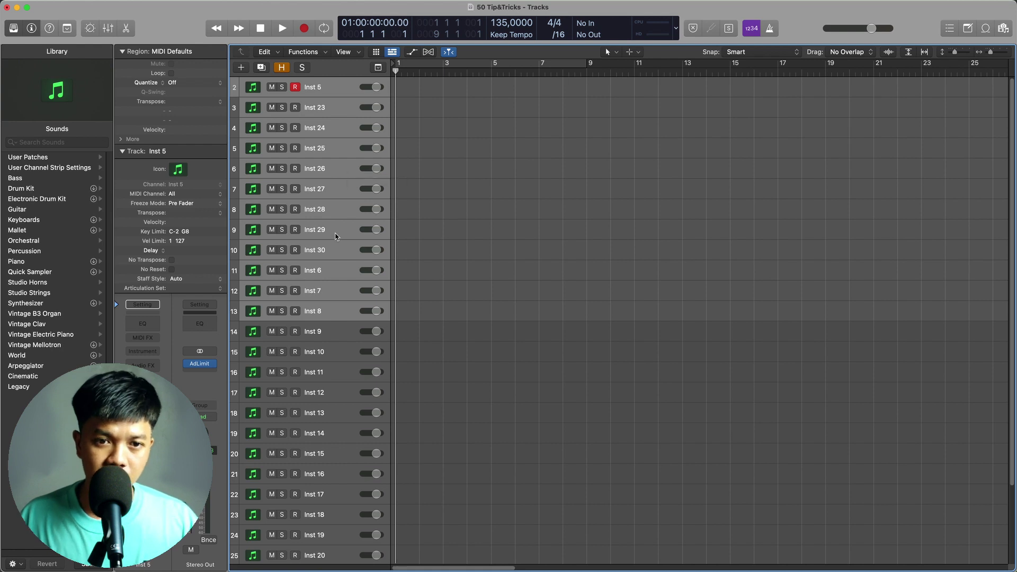
pyautogui.rightClick(335, 233)
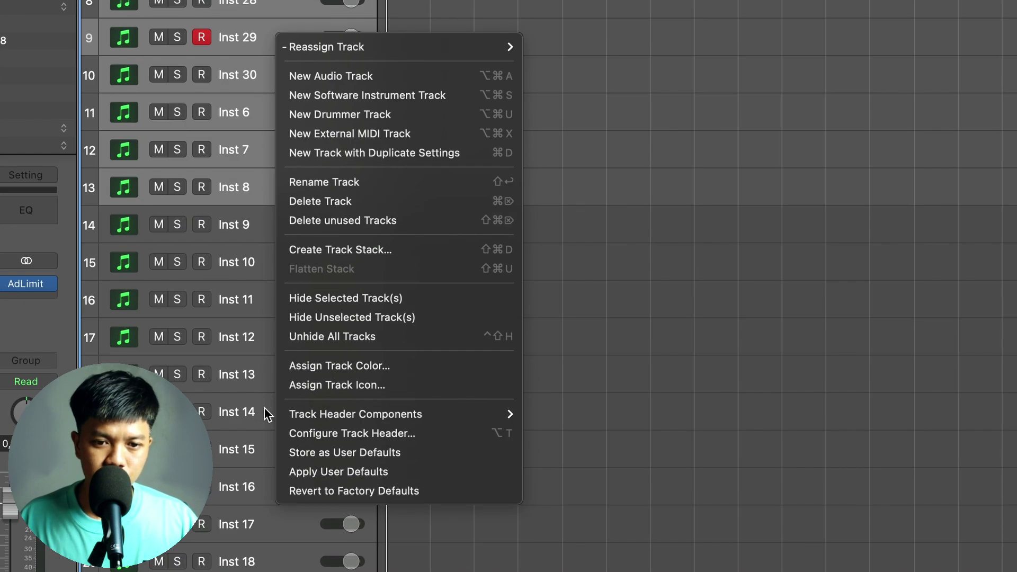
pyautogui.moveTo(433, 419)
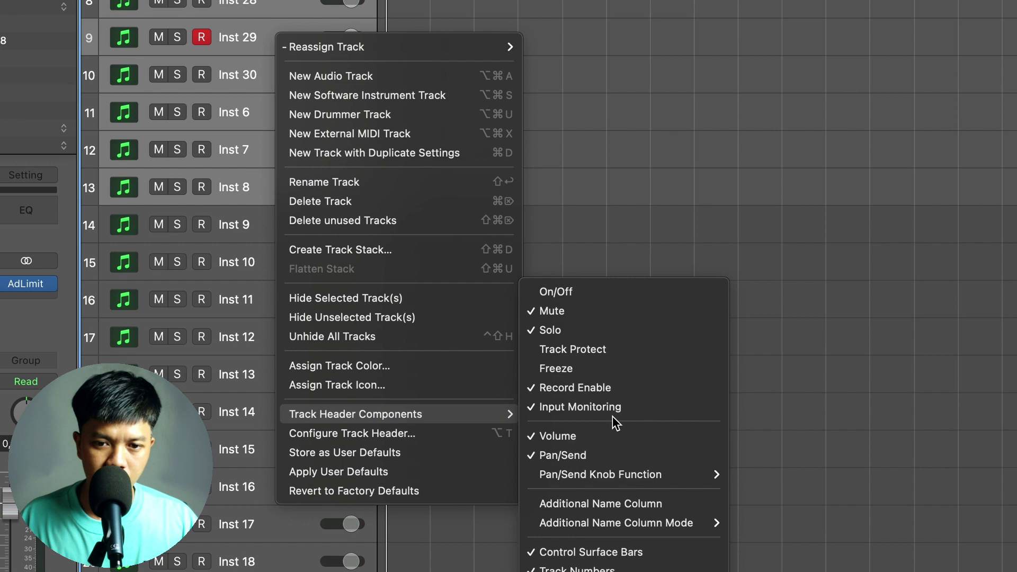
pyautogui.click(596, 370)
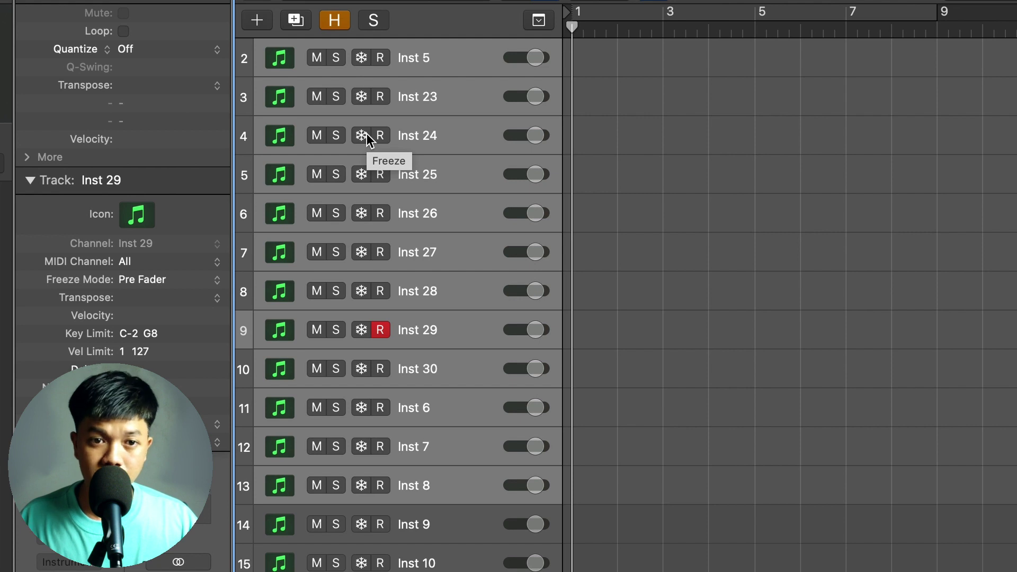
pyautogui.click(361, 135)
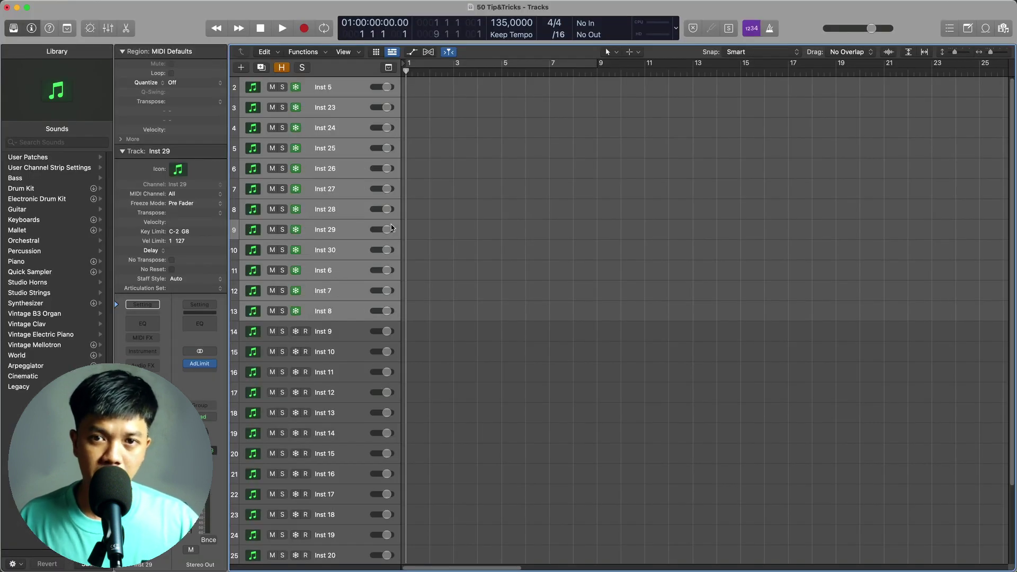
pyautogui.press('space')
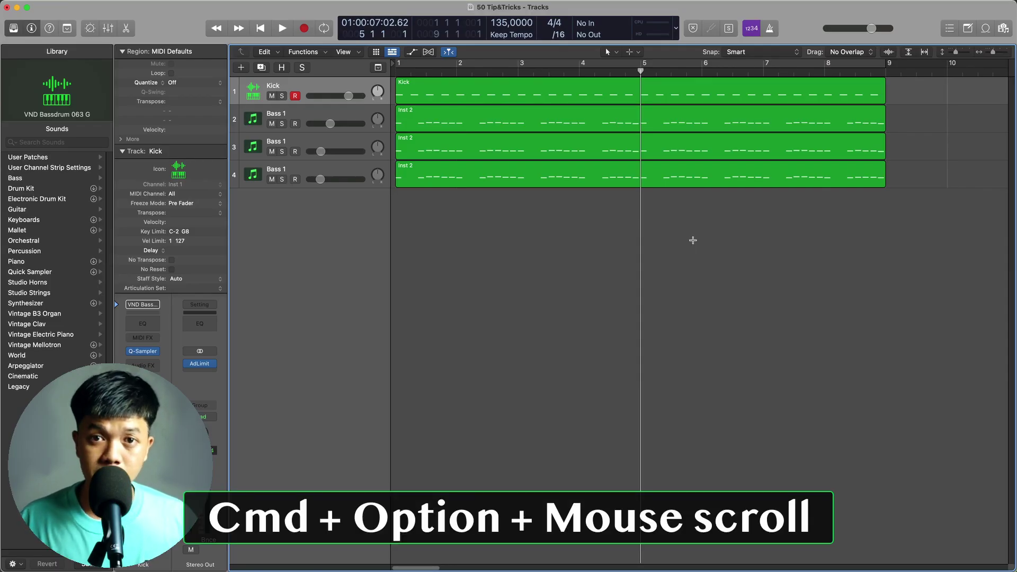
# - Examine the Kick and Bass 1 regions at different horizontal and vertical zoom levels and along the timeline
pyautogui.scroll(-3, 689, 233)
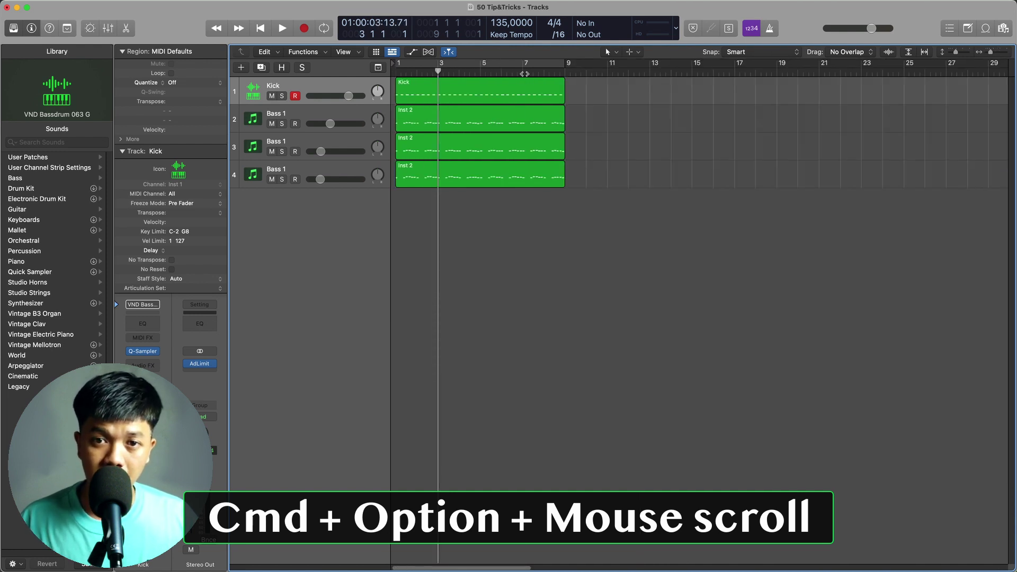
pyautogui.click(524, 73)
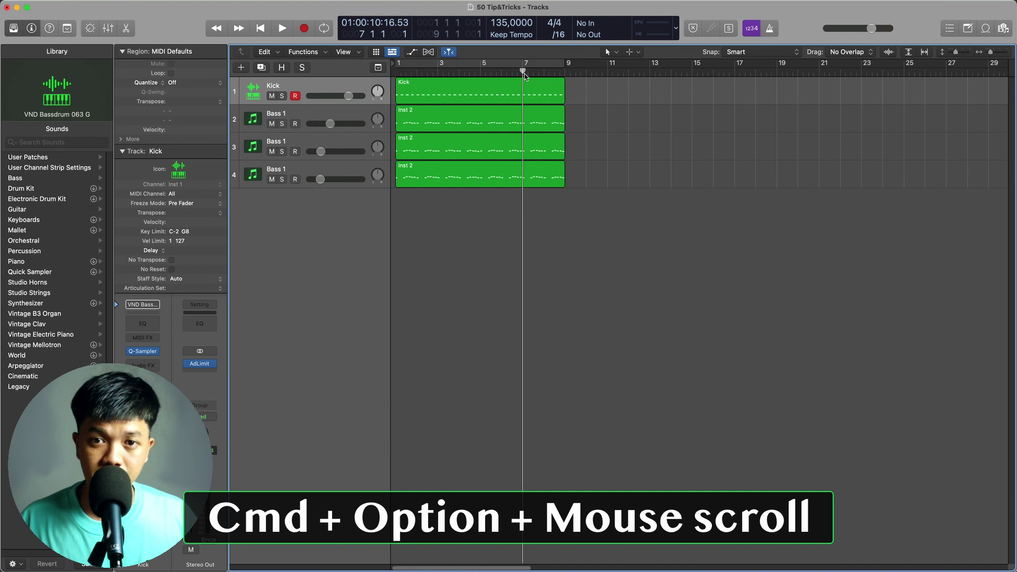
pyautogui.scroll(2, 524, 76)
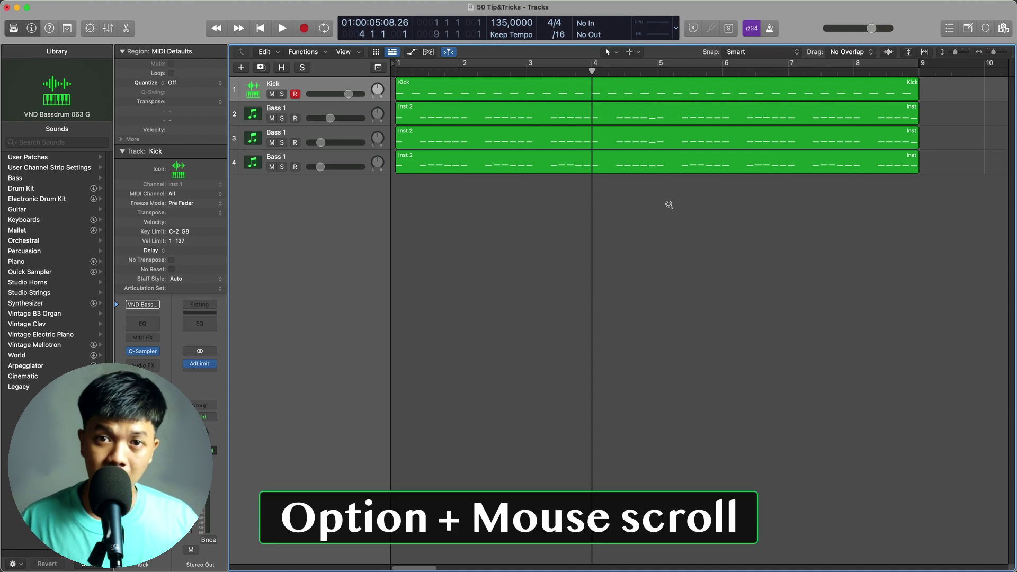
pyautogui.scroll(5, 669, 204)
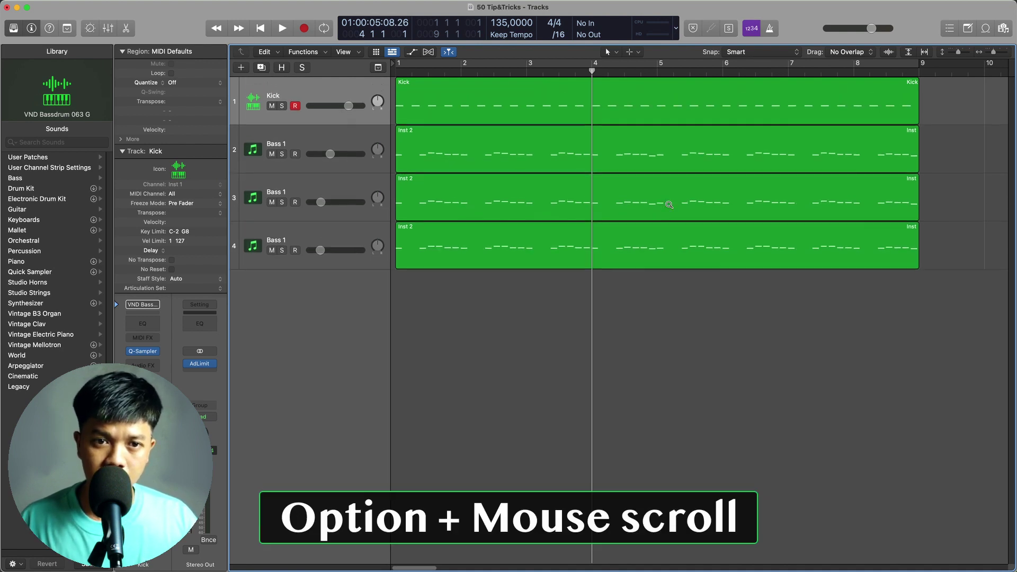
pyautogui.scroll(-5, 668, 205)
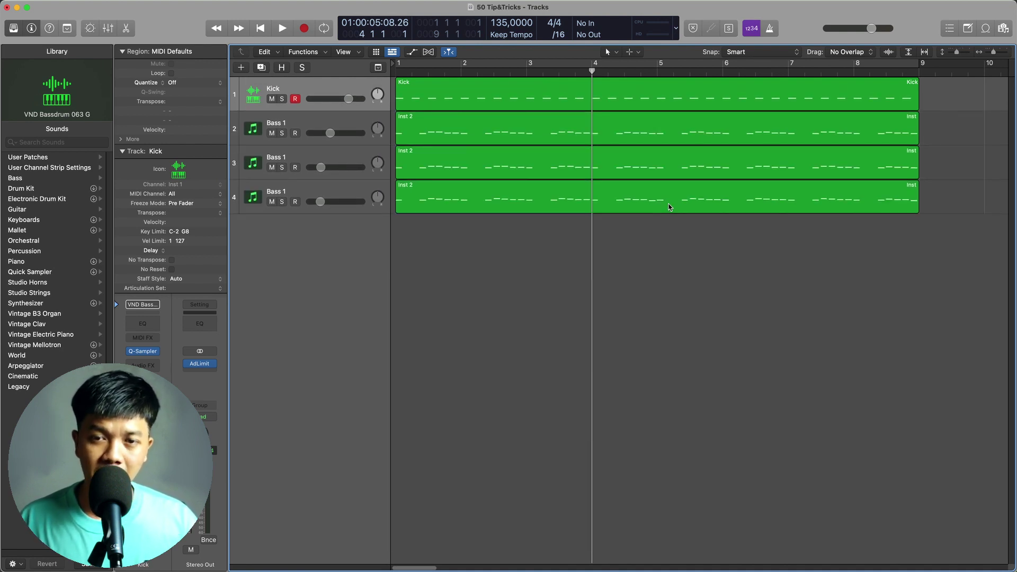
pyautogui.hscroll(3, 669, 206)
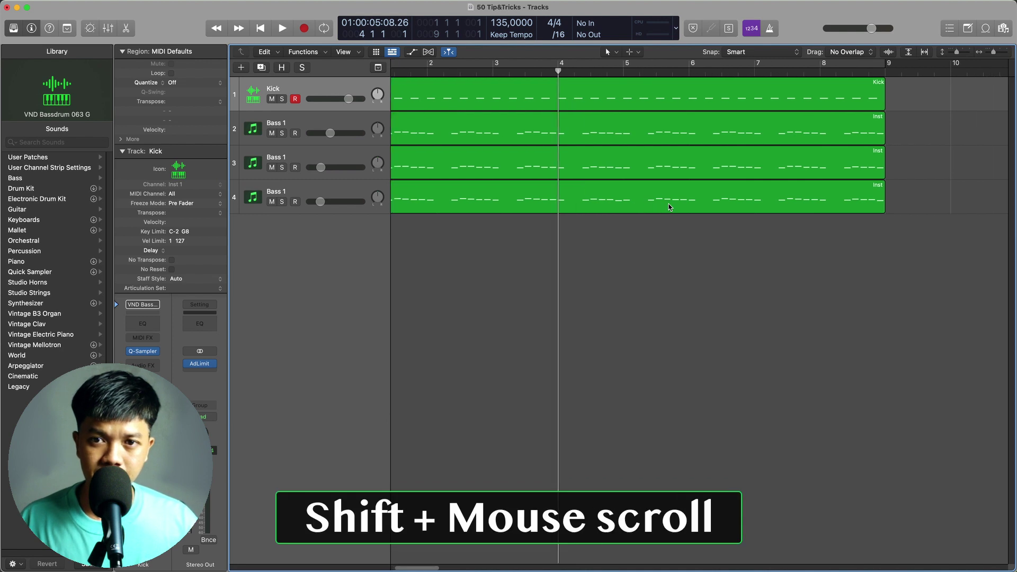
pyautogui.hscroll(-3, 669, 206)
pyautogui.hscroll(5, 669, 206)
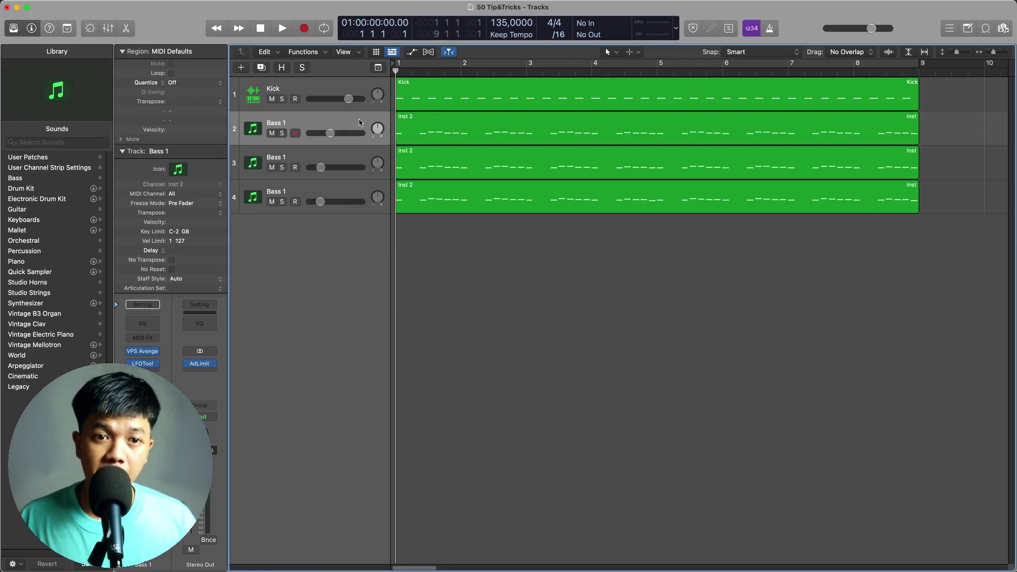
# - Export the Bass 1 region on track 2 as a MIDI file named Bass 1 on the Desktop
pyautogui.click(421, 123)
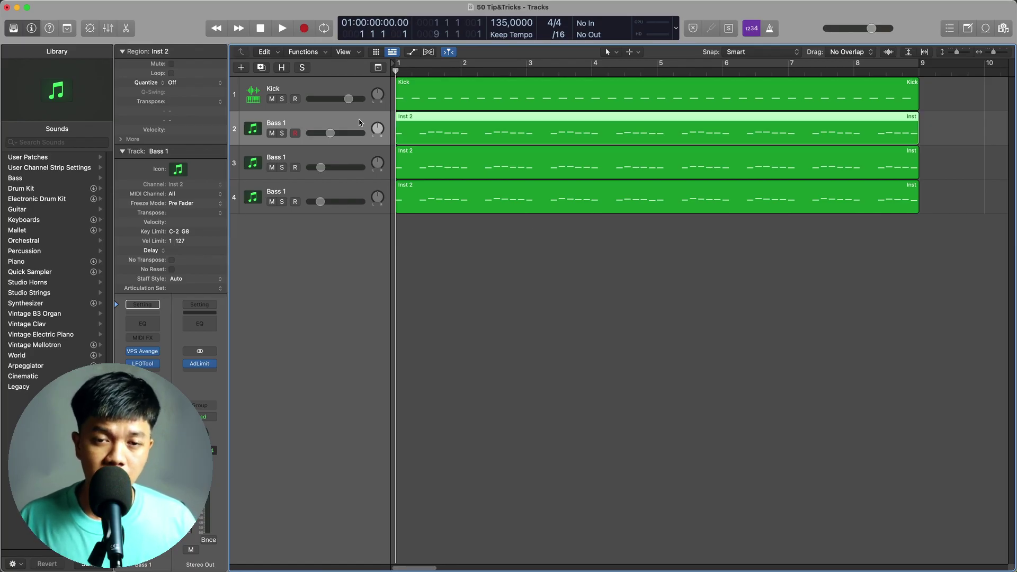
pyautogui.doubleClick(482, 119)
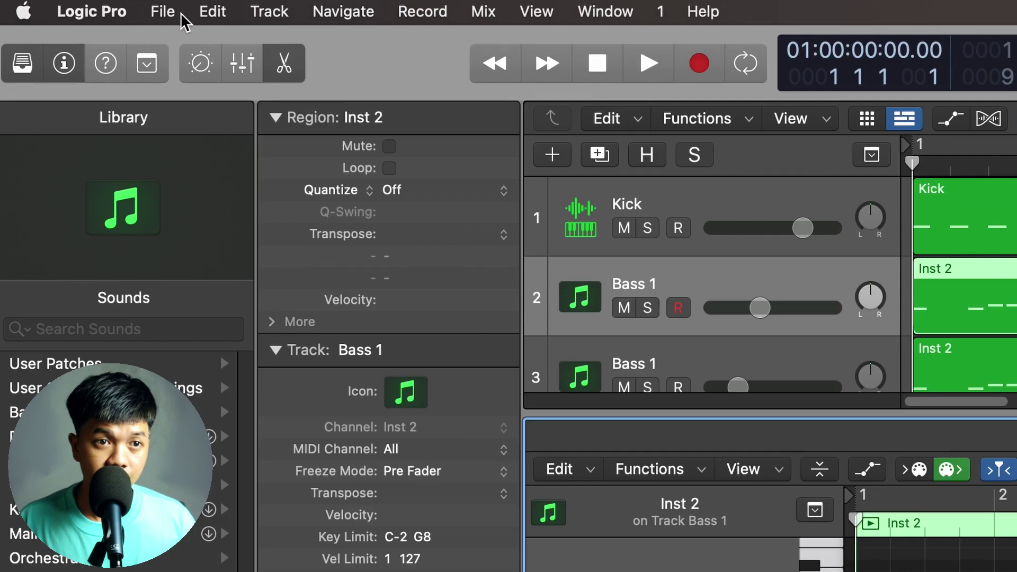
pyautogui.click(76, 6)
pyautogui.moveTo(286, 191)
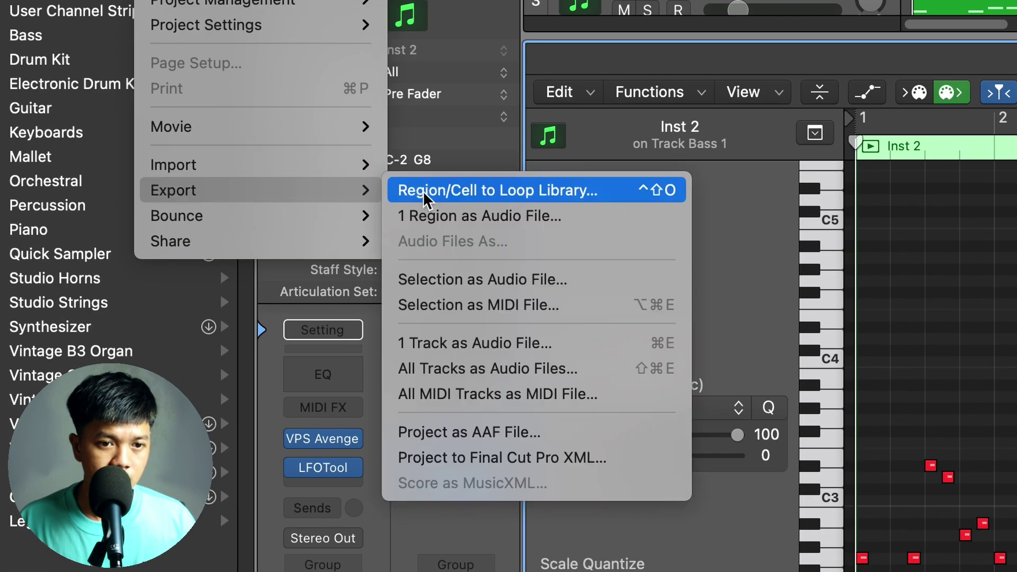
pyautogui.click(551, 314)
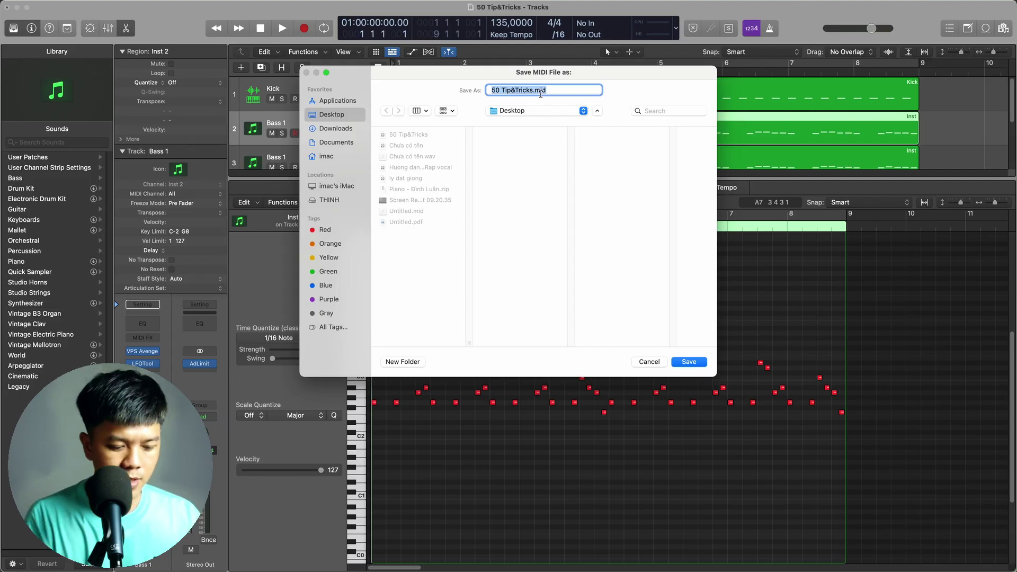
pyautogui.write('Bas')
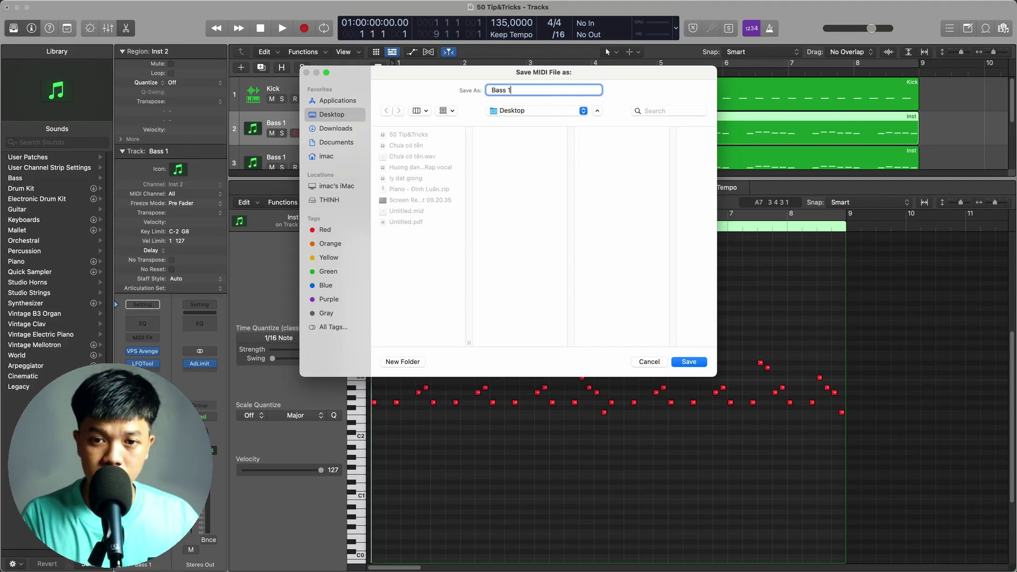
pyautogui.write('s 1')
pyautogui.press('Return')
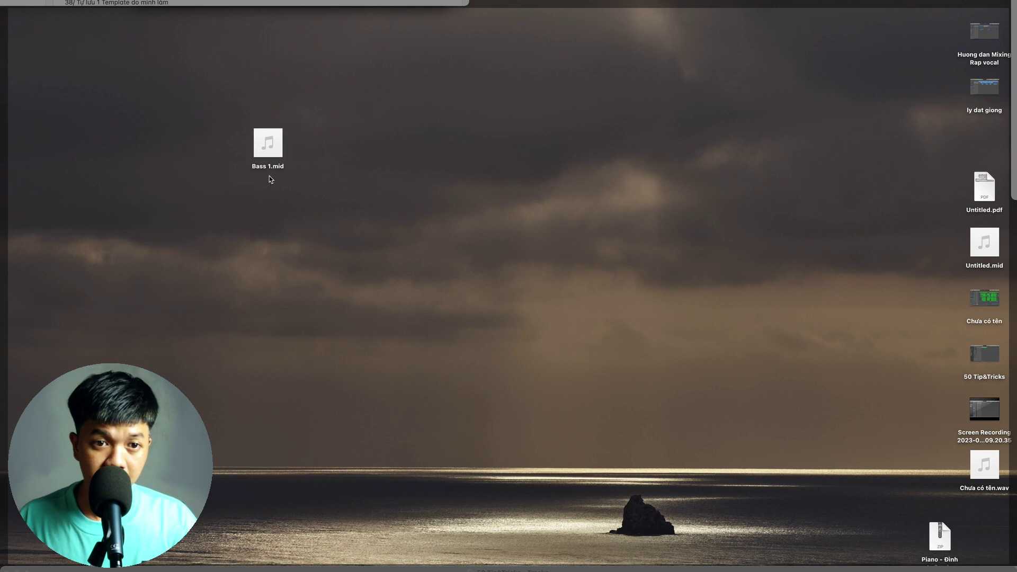
# - Import Bass 1.mid from the desktop below the existing tracks at bar 1, including its tempo information
pyautogui.moveTo(269, 176); pyautogui.dragTo(397, 255)
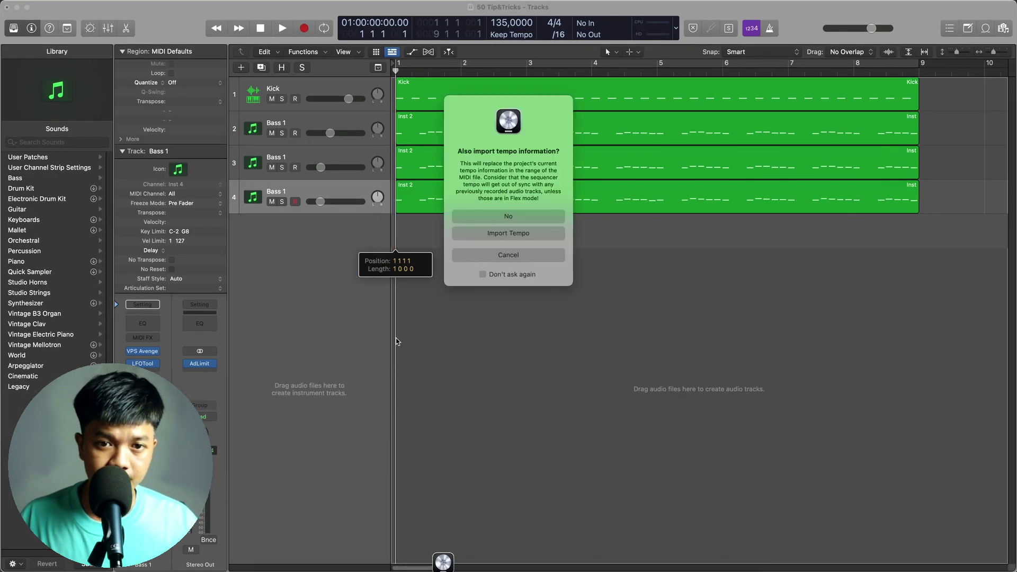
pyautogui.click(484, 233)
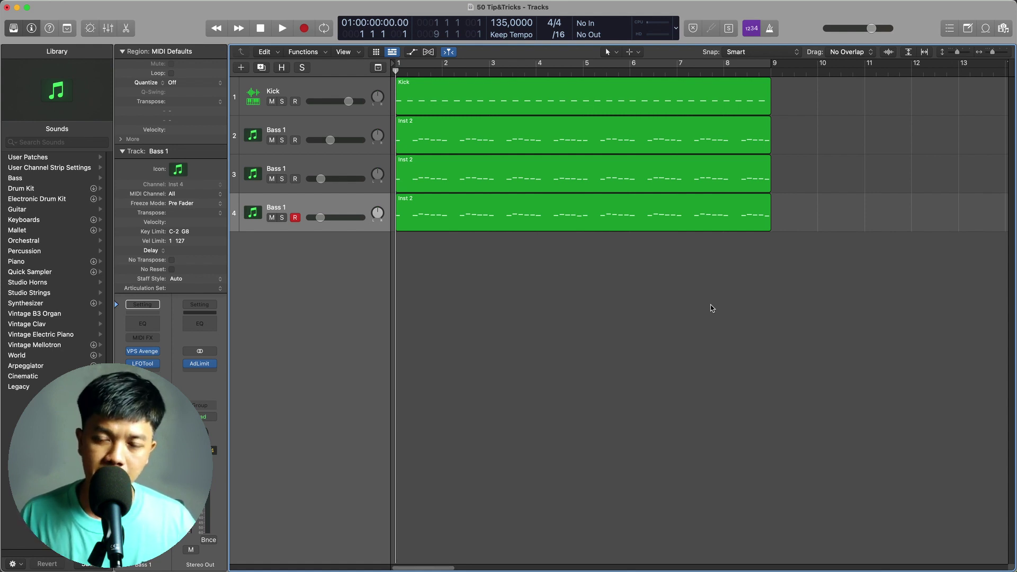
# - Open the Bass 1 region on track 3 in the Piano Roll and examine its notes enlarged horizontally
pyautogui.doubleClick(554, 182)
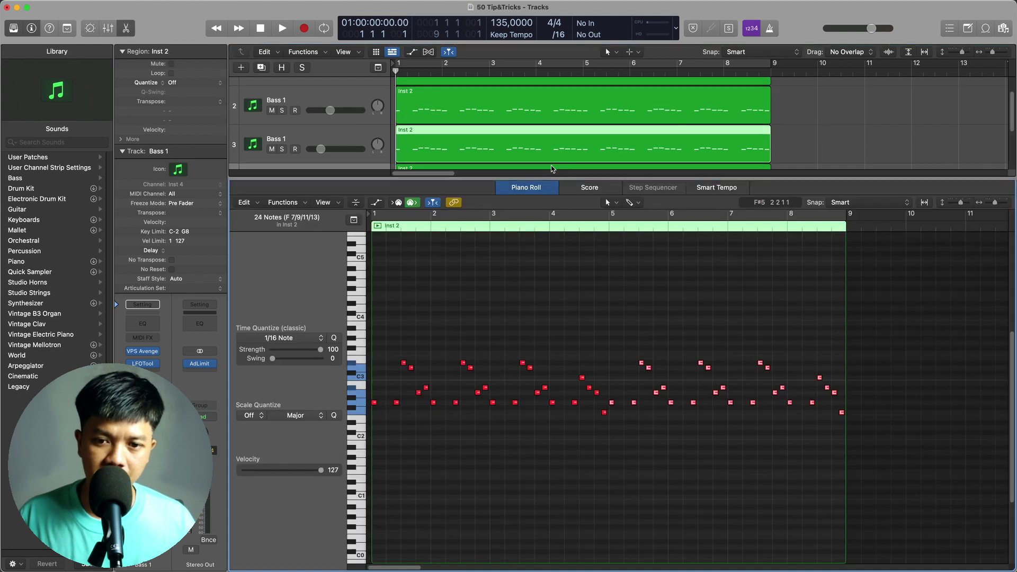
pyautogui.press('super+Right')
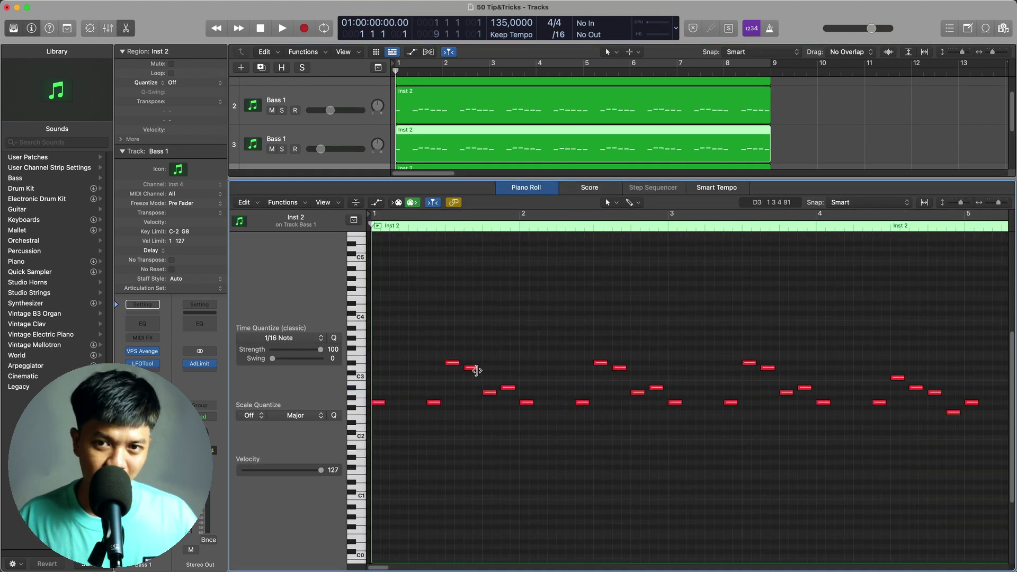
pyautogui.moveTo(476, 370)
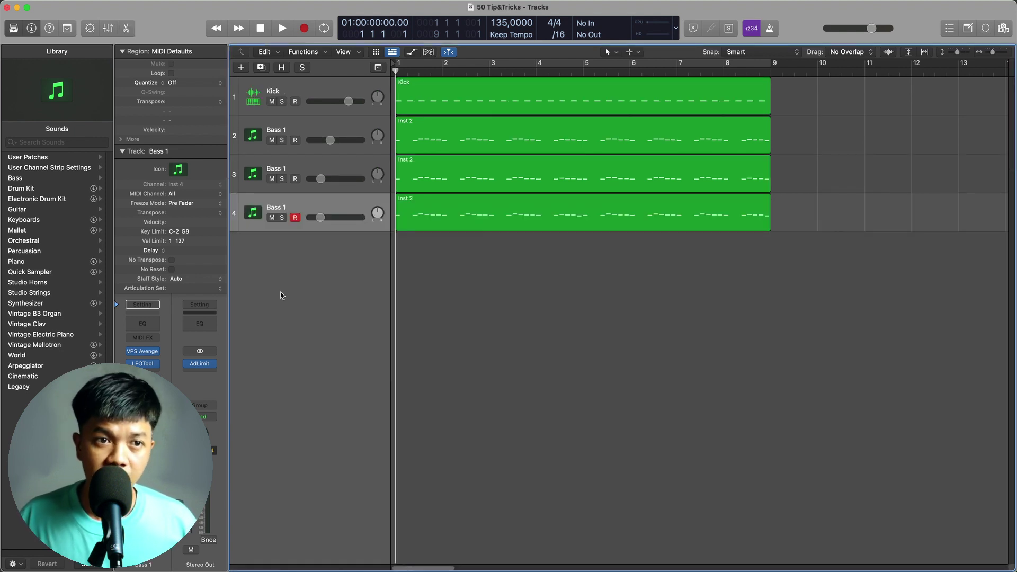
# - Look through the project's file commands up to the options for reverting to a saved version
pyautogui.click(74, 6)
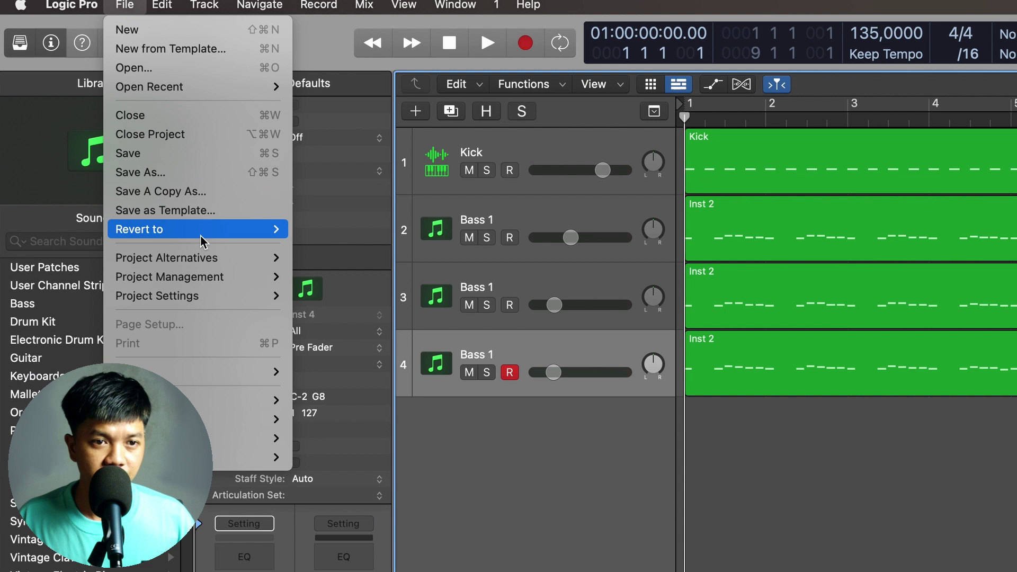
pyautogui.moveTo(233, 231)
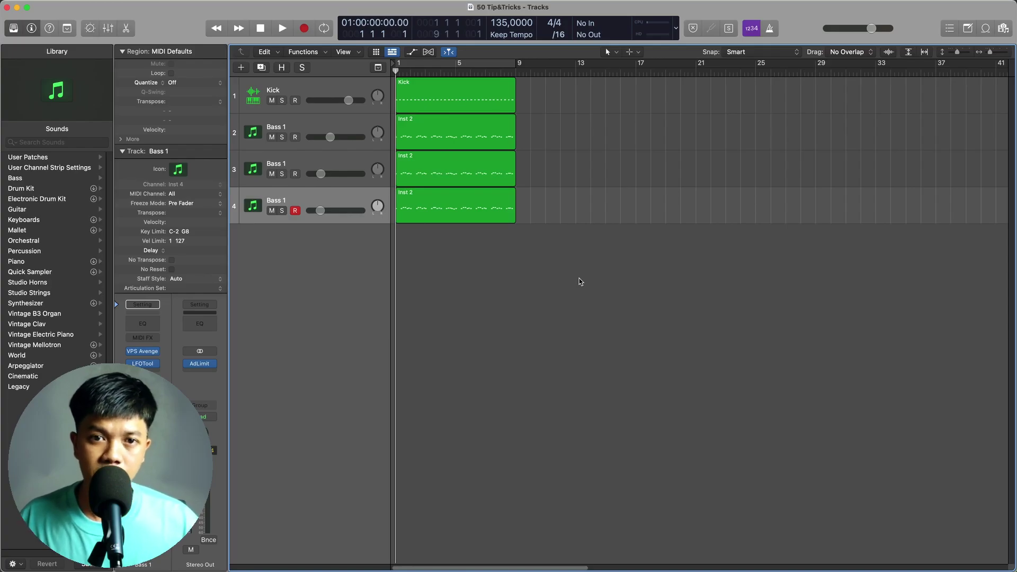
# - Try to duplicate the Kick region further along its own track by dragging out a copy
pyautogui.click(461, 104)
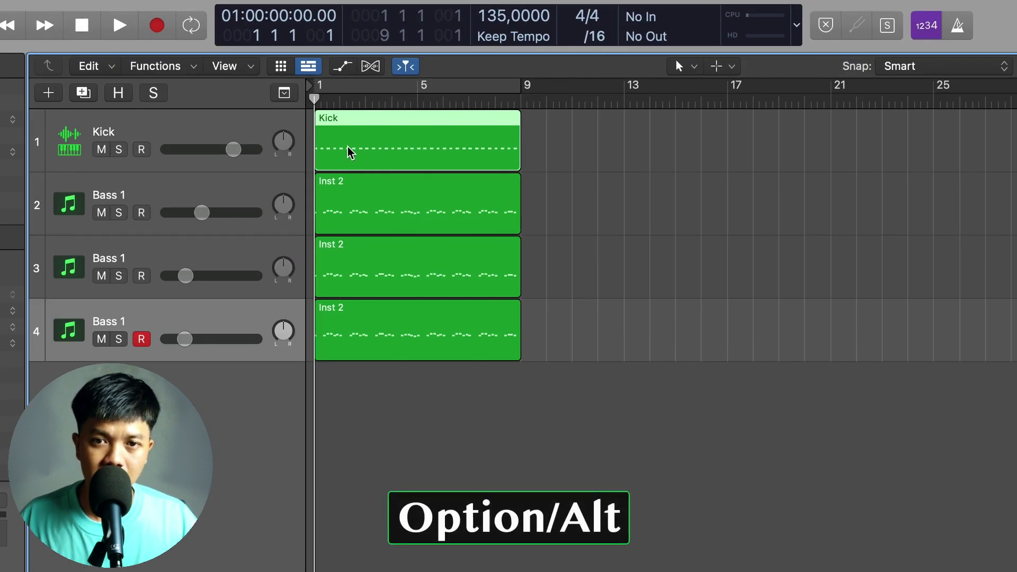
pyautogui.moveTo(350, 152); pyautogui.dragTo(502, 164)
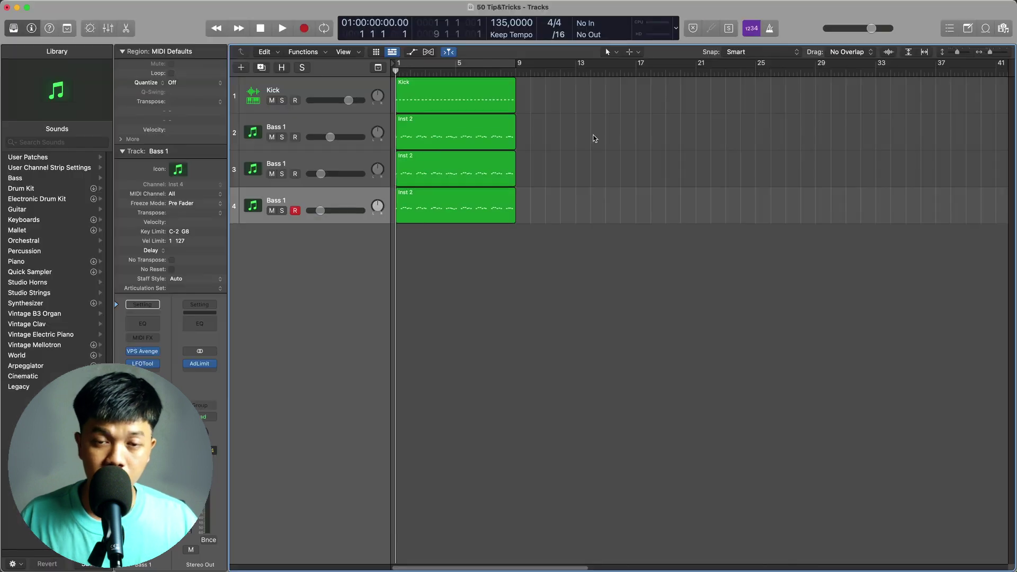
# - Repeat the Kick region three times so the copies follow one another up to bar 33
pyautogui.click(473, 106)
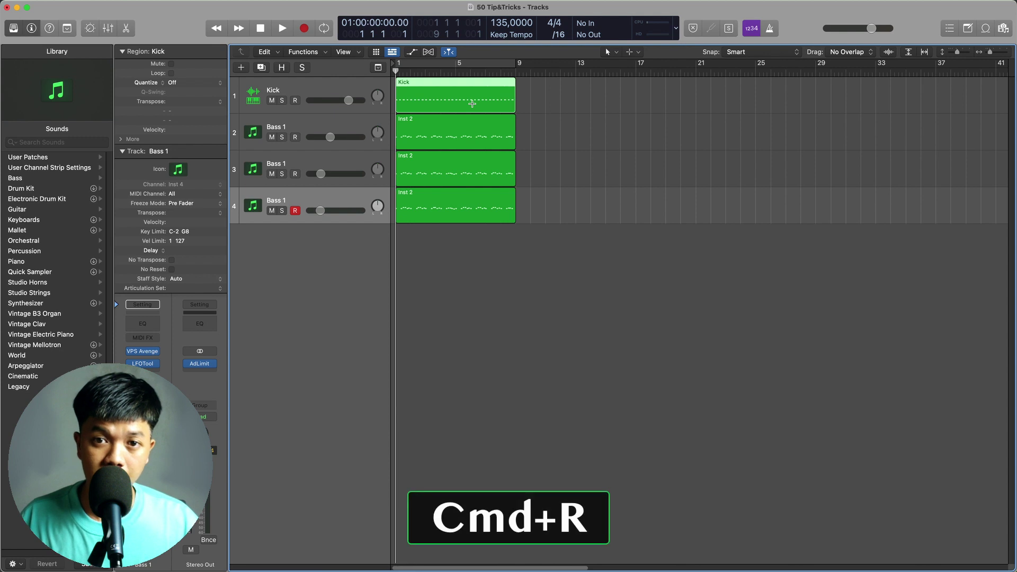
pyautogui.press('super+r')
pyautogui.press('super+r')
pyautogui.press('super+r')
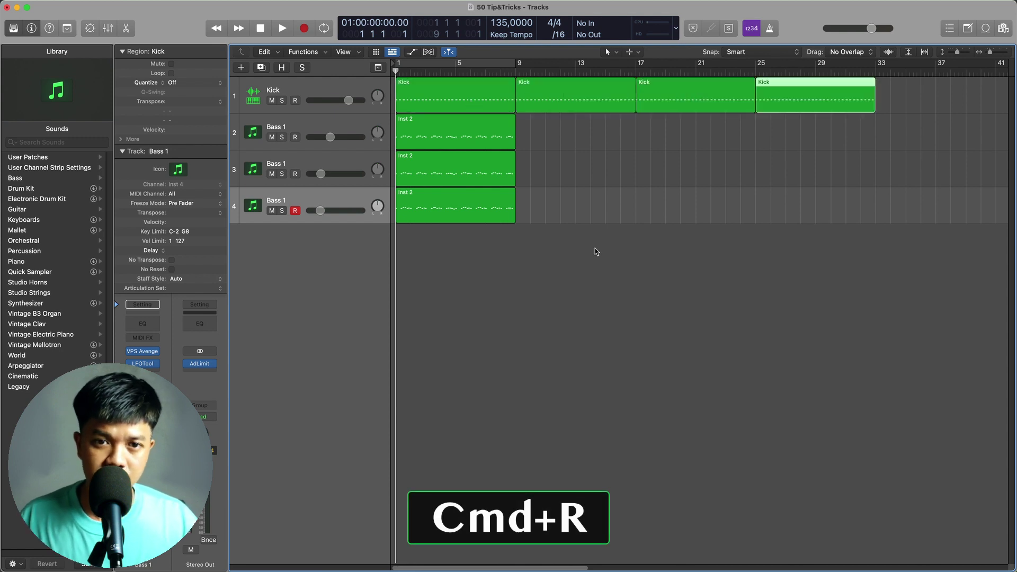
# - Select the regions on the three Bass 1 tracks and repeat them three times up to bar 33
pyautogui.moveTo(604, 289); pyautogui.dragTo(477, 219)
pyautogui.press('super+r')
pyautogui.press('super+r')
pyautogui.press('super+r')
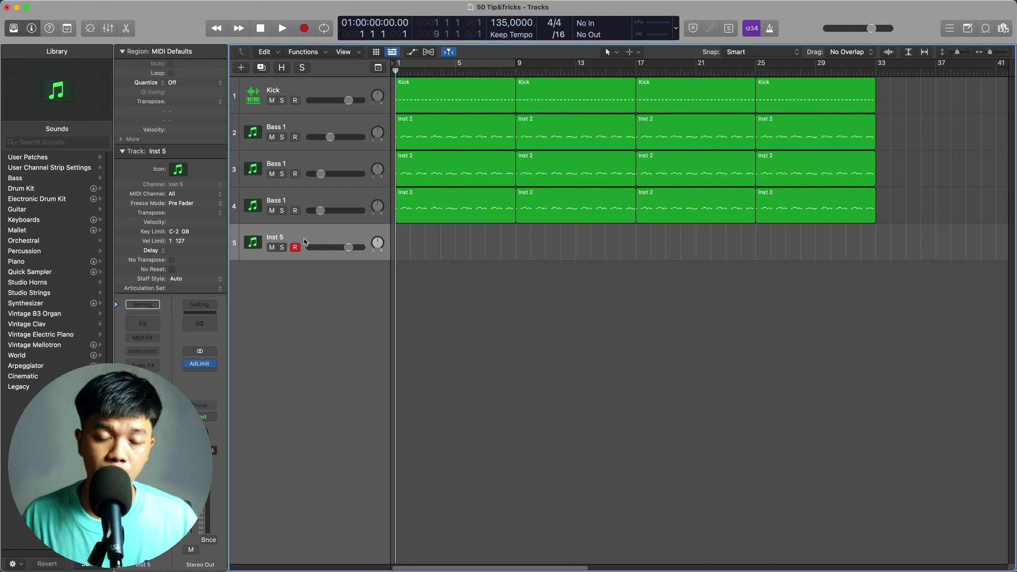
# - Audition the Cymatics - Diamonds Kick 9 - F.wav sample and load it onto the Inst 5 track with Drum Machine Designer
pyautogui.press('f')
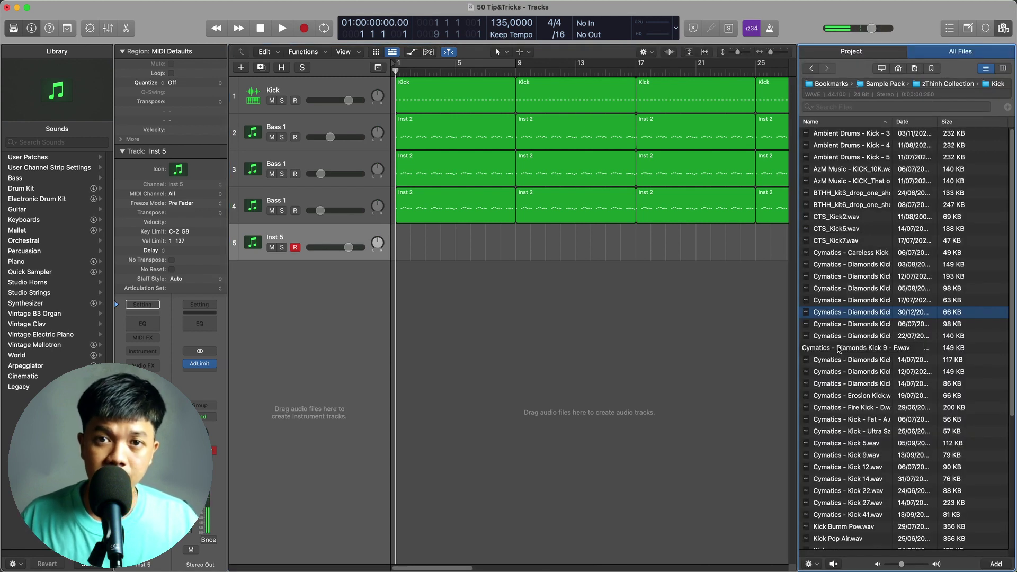
pyautogui.click(847, 348)
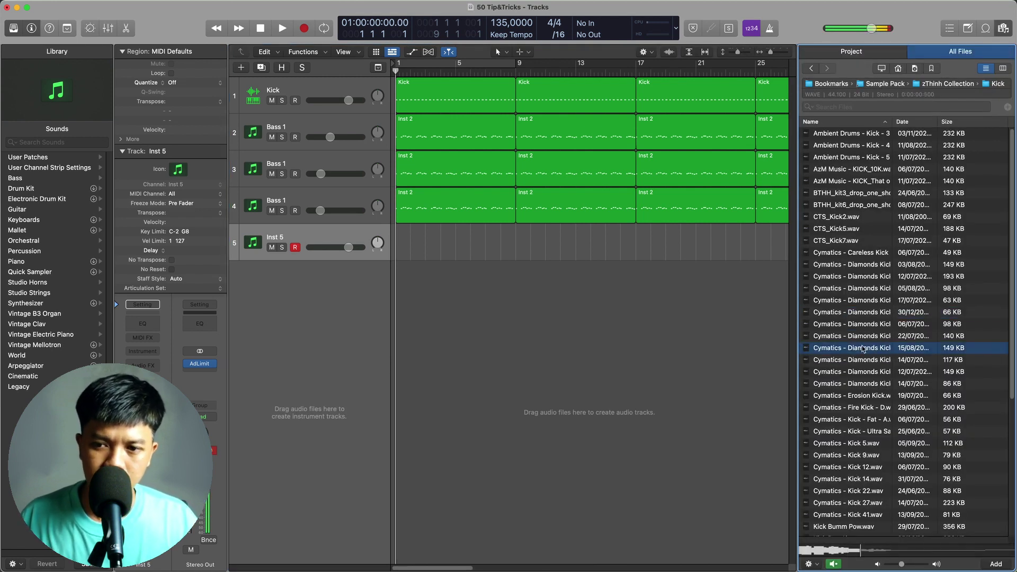
pyautogui.moveTo(881, 352); pyautogui.dragTo(294, 271)
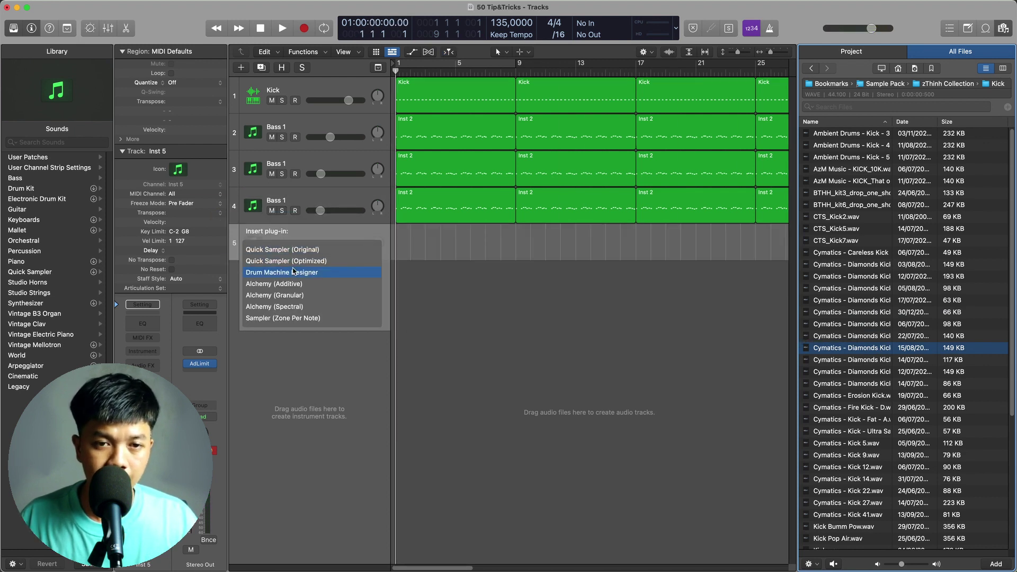
# - Load Cymatics - Crash 4.wav from the Cymbal sample folder onto the kit's C#1 pad
pyautogui.click(812, 68)
pyautogui.doubleClick(830, 243)
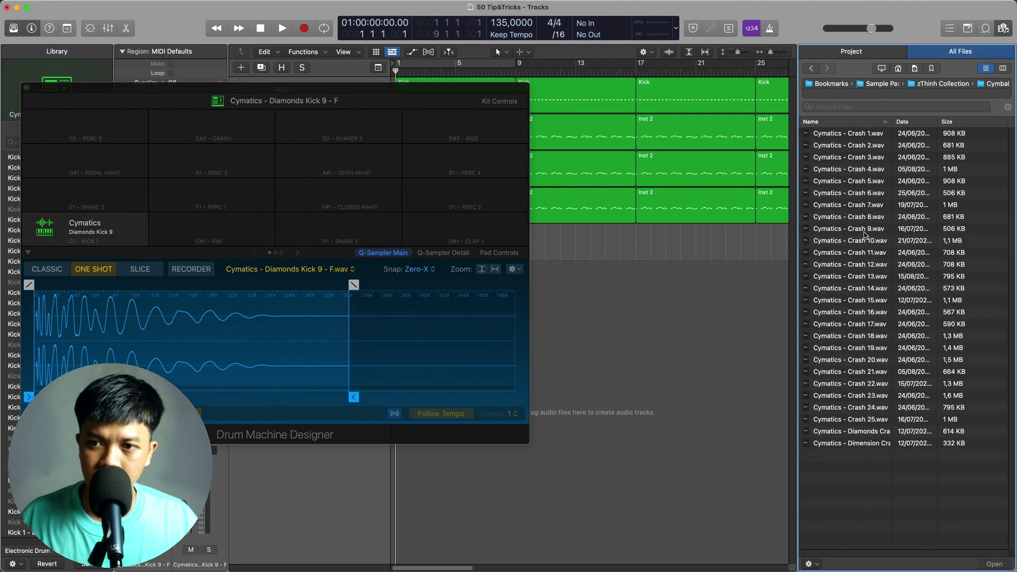
pyautogui.click(864, 168)
pyautogui.moveTo(868, 169); pyautogui.dragTo(227, 227)
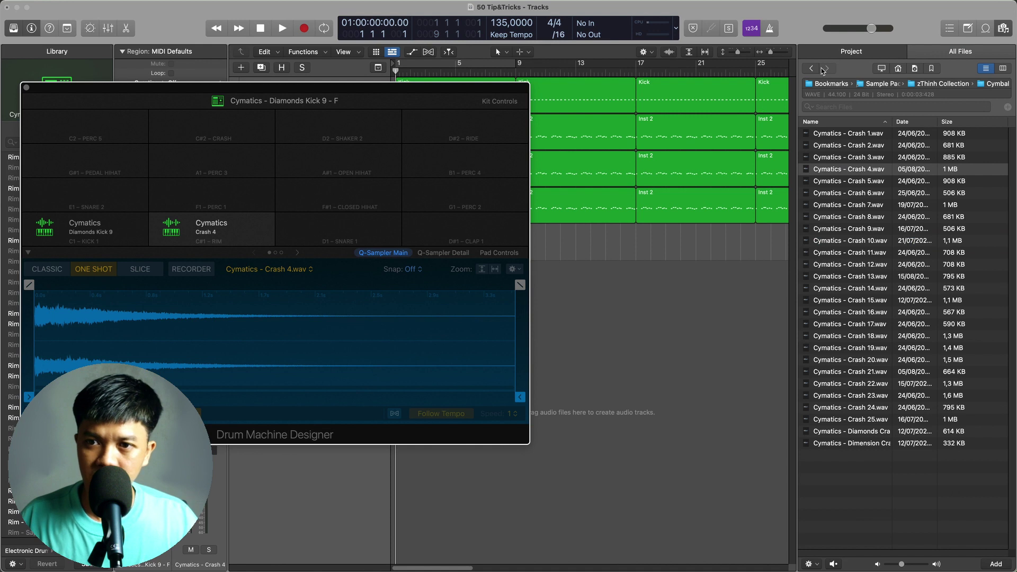
# - Load the BTHH_kit2 hi_hat_9 one-shot from the HiHat sample folder onto the kit's D1 pad
pyautogui.click(812, 68)
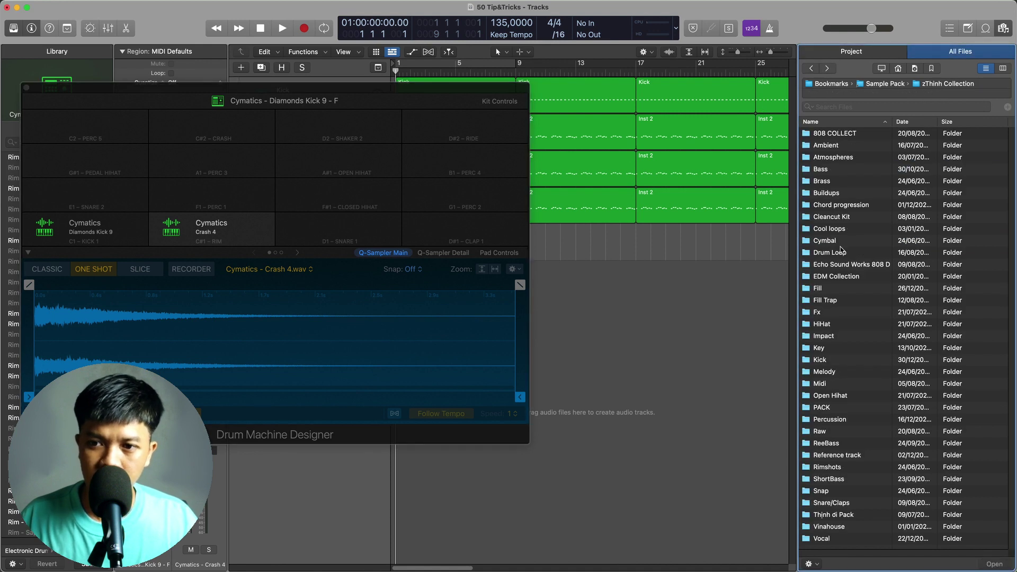
pyautogui.doubleClick(822, 324)
pyautogui.click(853, 228)
pyautogui.moveTo(853, 228); pyautogui.dragTo(347, 236)
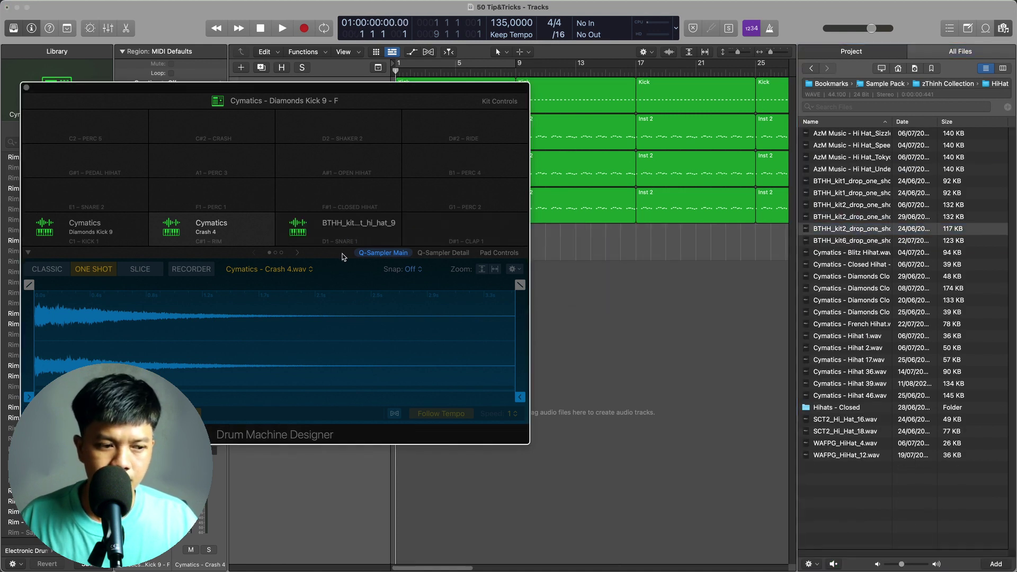
# - Select the whole drum kit, and close the file browser and the Drum Machine Designer window
pyautogui.moveTo(364, 91); pyautogui.dragTo(383, 77)
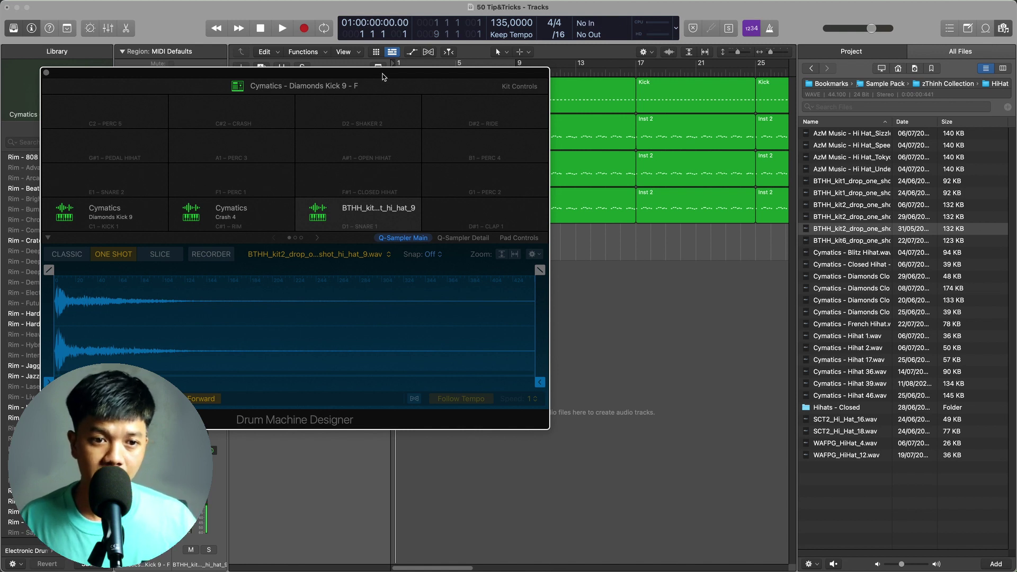
pyautogui.click(402, 80)
pyautogui.press('f')
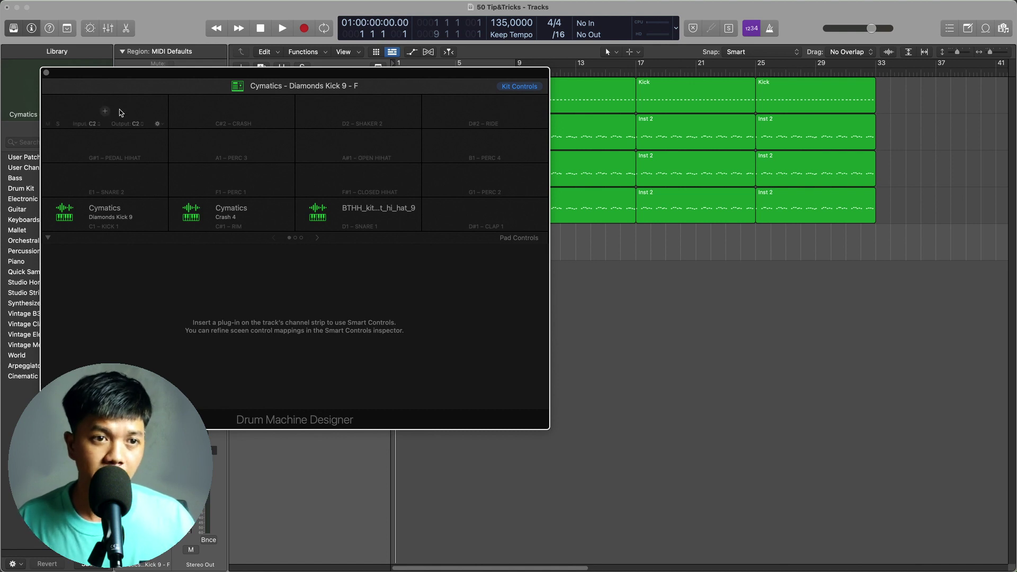
pyautogui.click(46, 75)
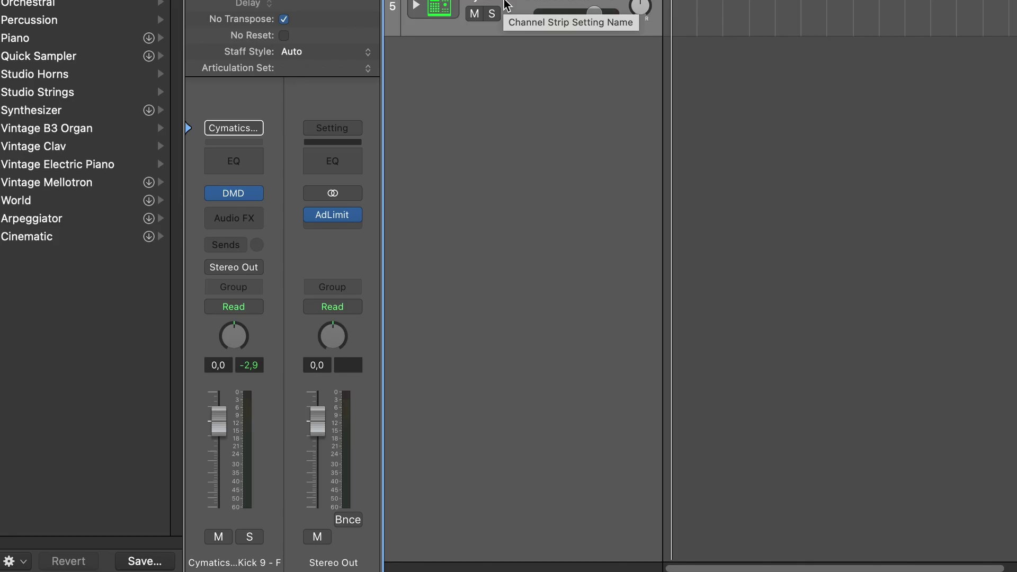
# - Save the drum kit as an instrument patch, and open the preset folder among the user patches
pyautogui.click(137, 564)
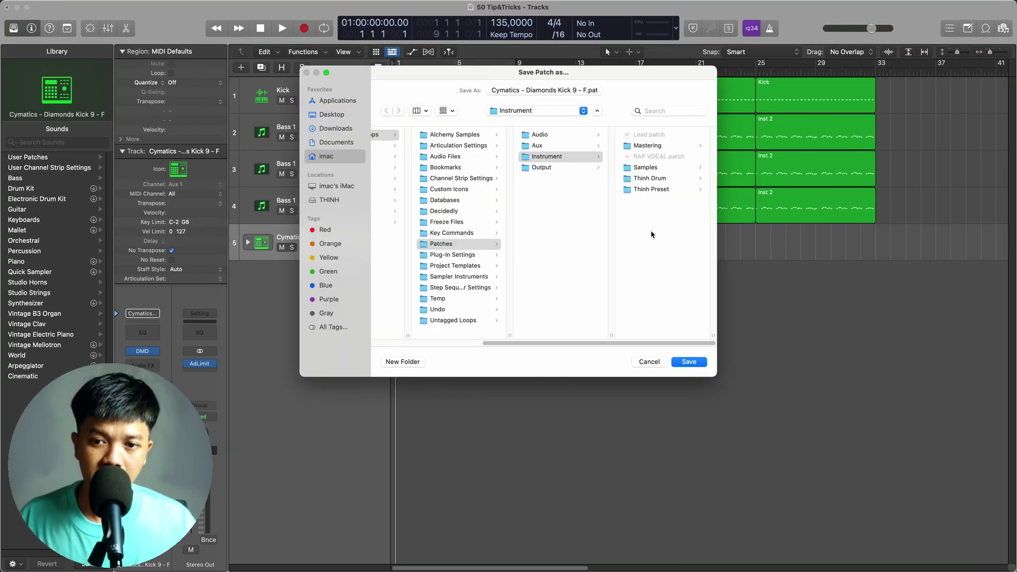
pyautogui.press('Return')
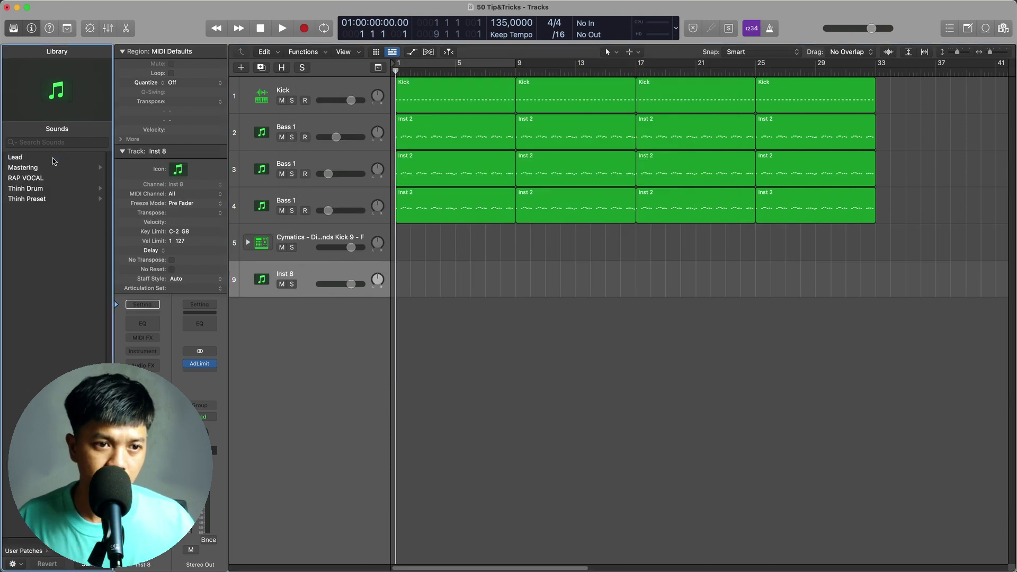
pyautogui.click(45, 198)
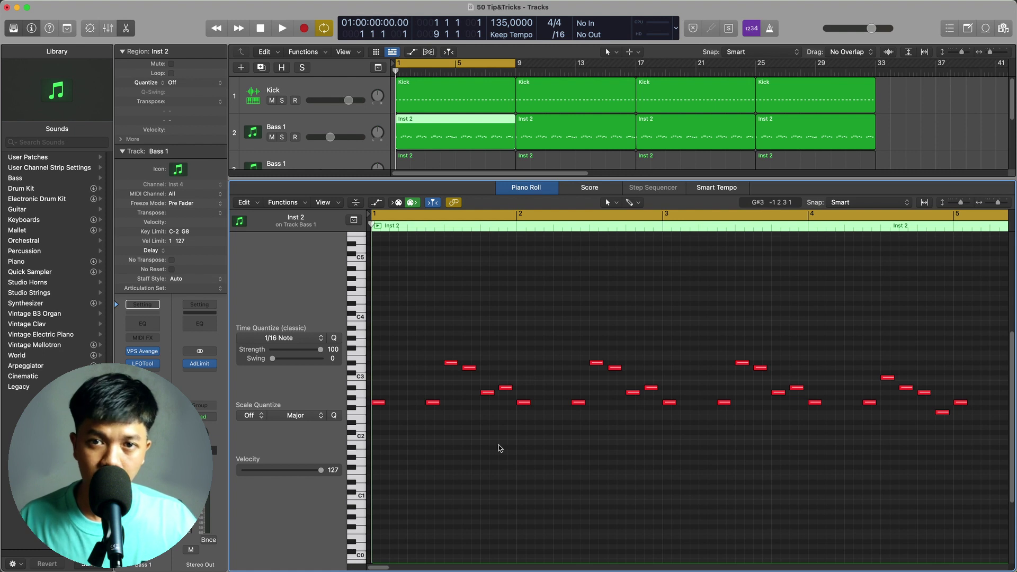
# - Play the cycled section with the Bass 1 region open in the Piano Roll, and stop playback
pyautogui.press('space')
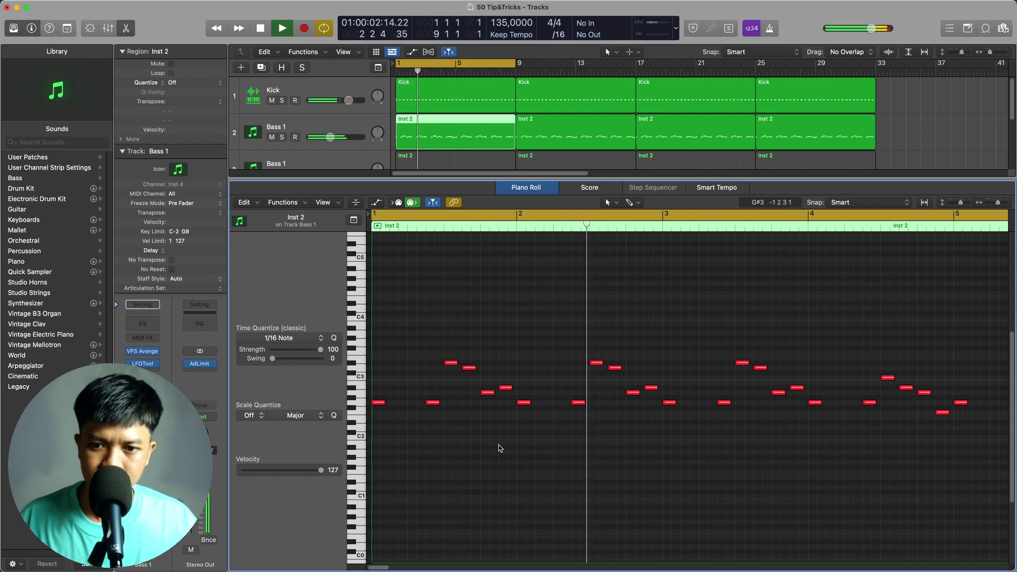
pyautogui.press('space')
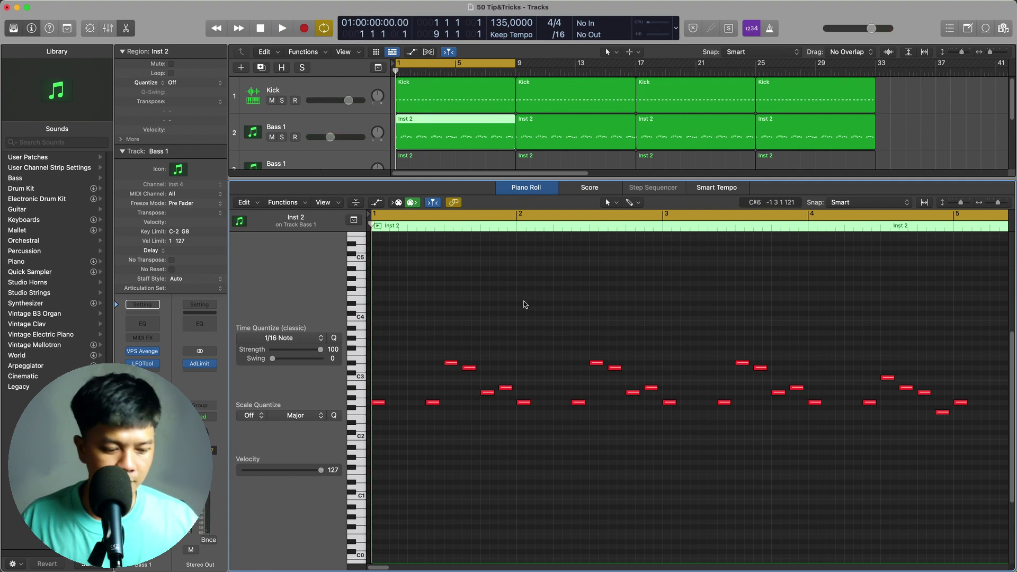
# - Select all notes in the Bass 1 region and set their time quantize value to 1/8 Note
pyautogui.press('super+a')
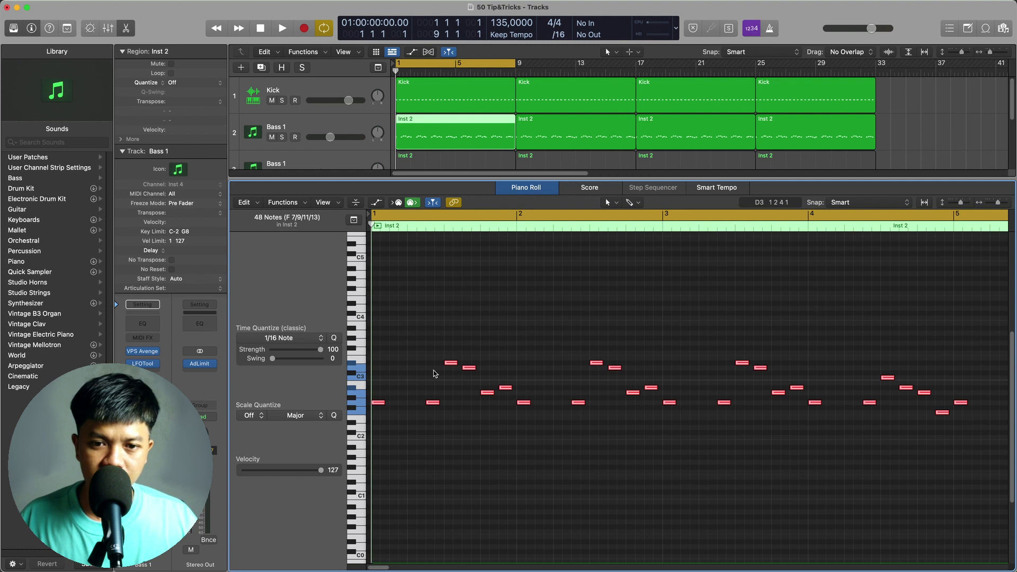
pyautogui.click(319, 342)
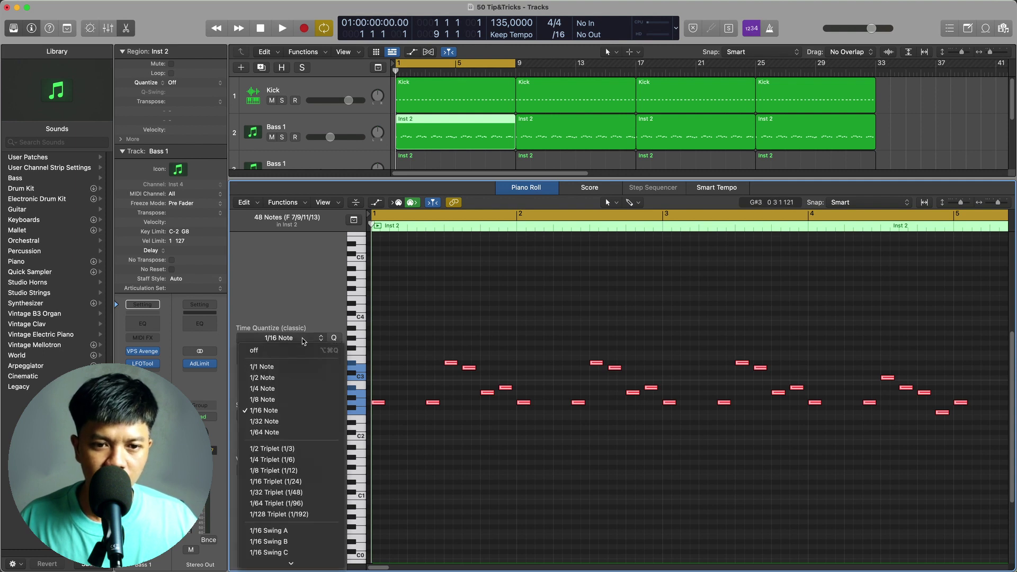
pyautogui.click(278, 394)
# - Raise the quantize swing of the selected bass notes to 64 and listen to the result
pyautogui.moveTo(275, 361); pyautogui.dragTo(297, 358)
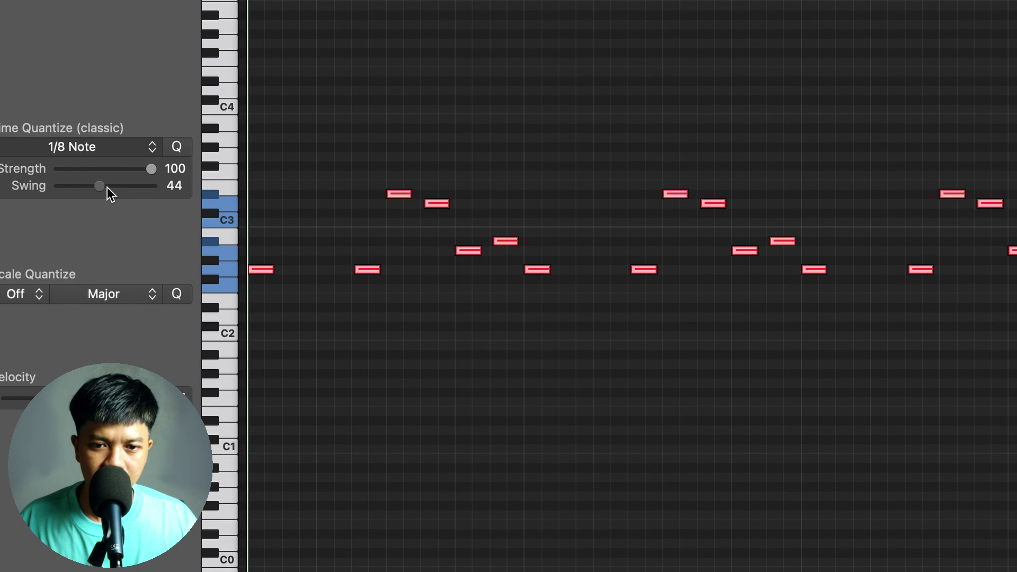
pyautogui.moveTo(107, 187); pyautogui.dragTo(109, 187)
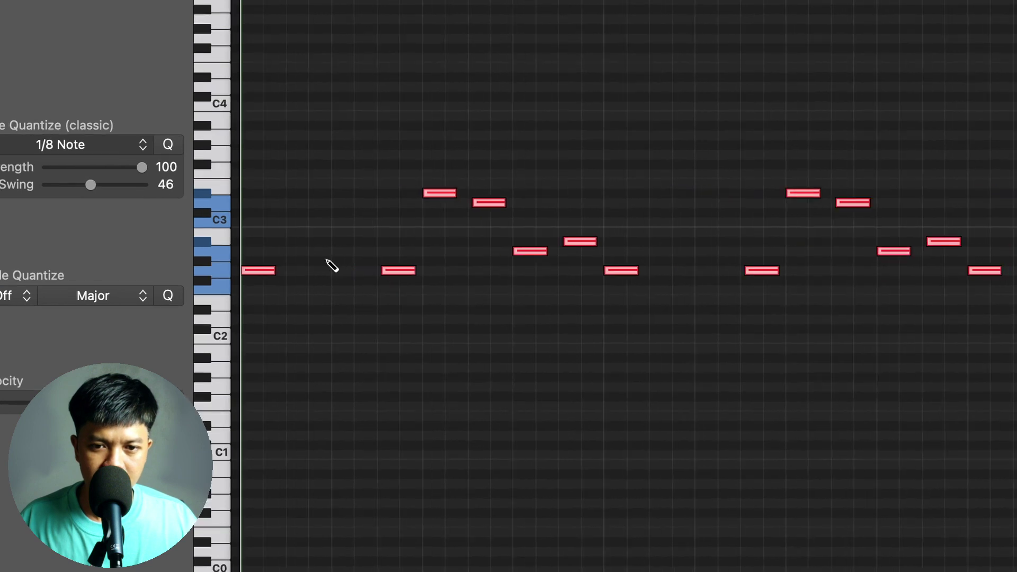
pyautogui.press('super+Right')
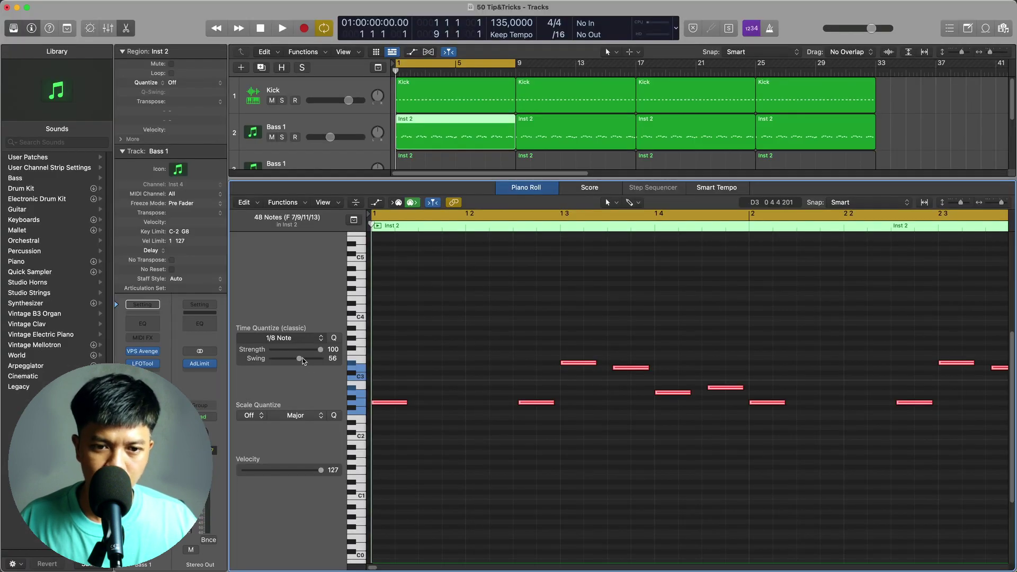
pyautogui.moveTo(90, 184); pyautogui.dragTo(108, 184)
pyautogui.press('super+Left')
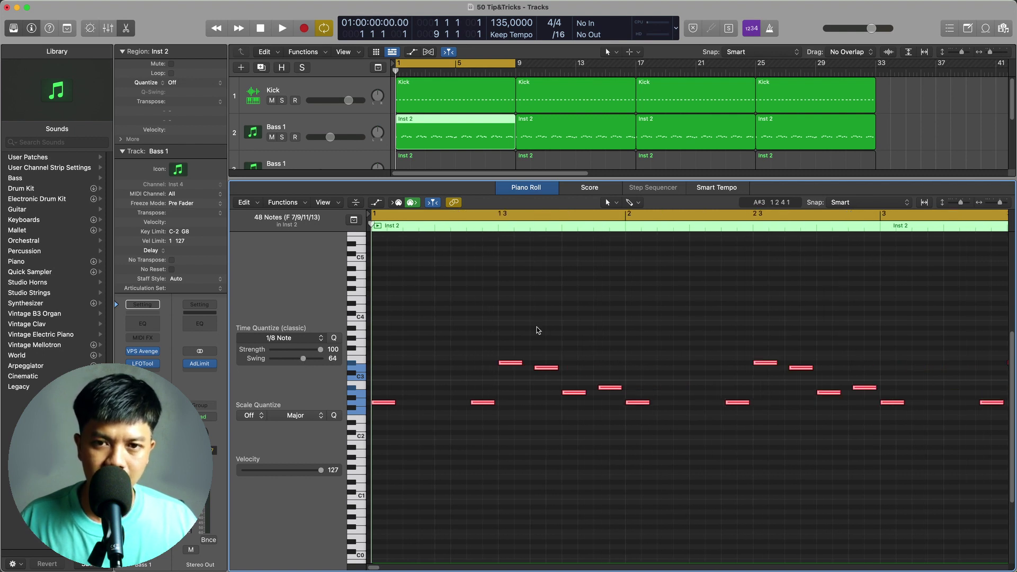
pyautogui.press('space')
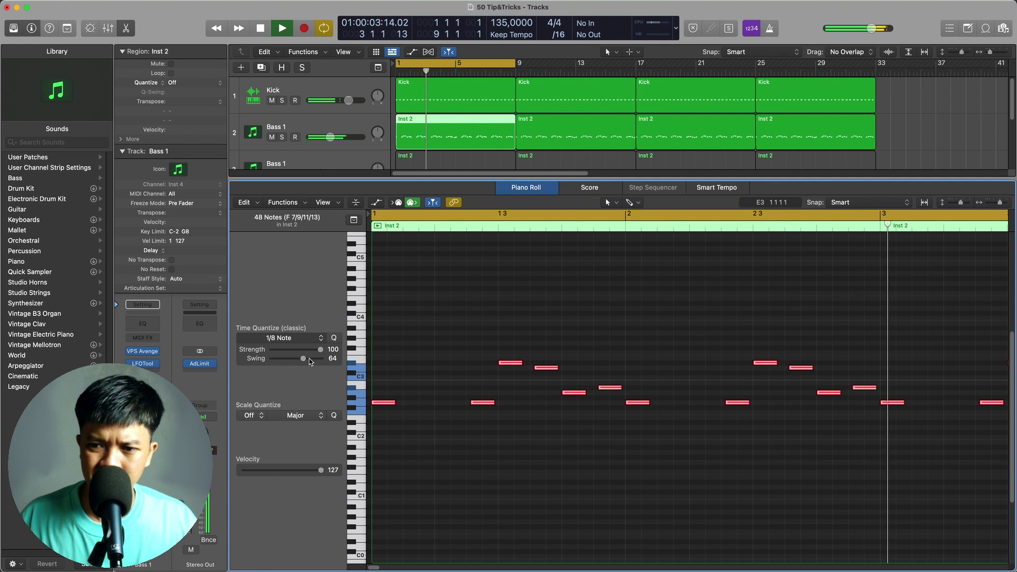
pyautogui.press('space')
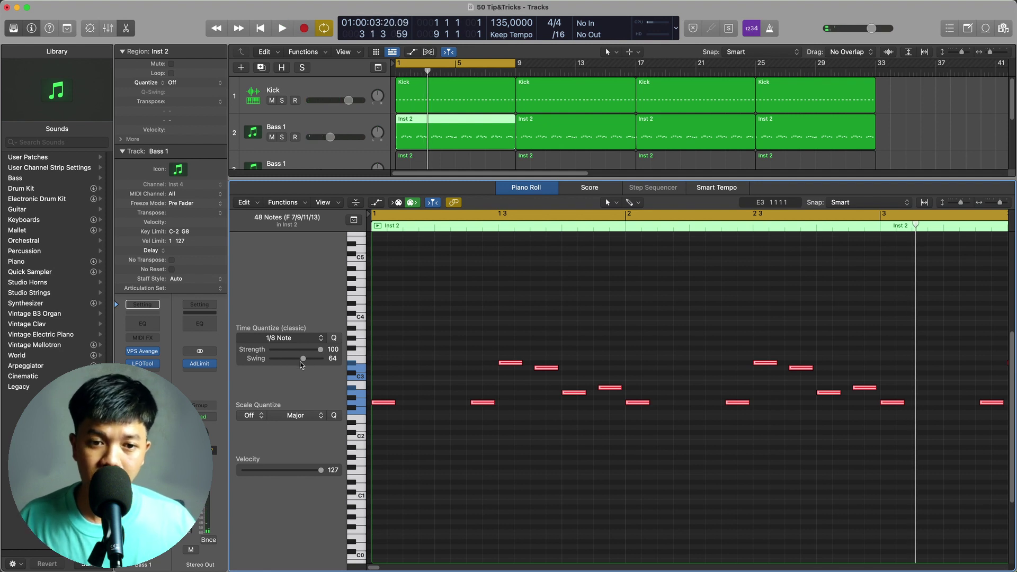
# - Set the quantize swing of the selected bass notes to 21 and play them back
pyautogui.moveTo(294, 360); pyautogui.dragTo(282, 360)
pyautogui.press('space')
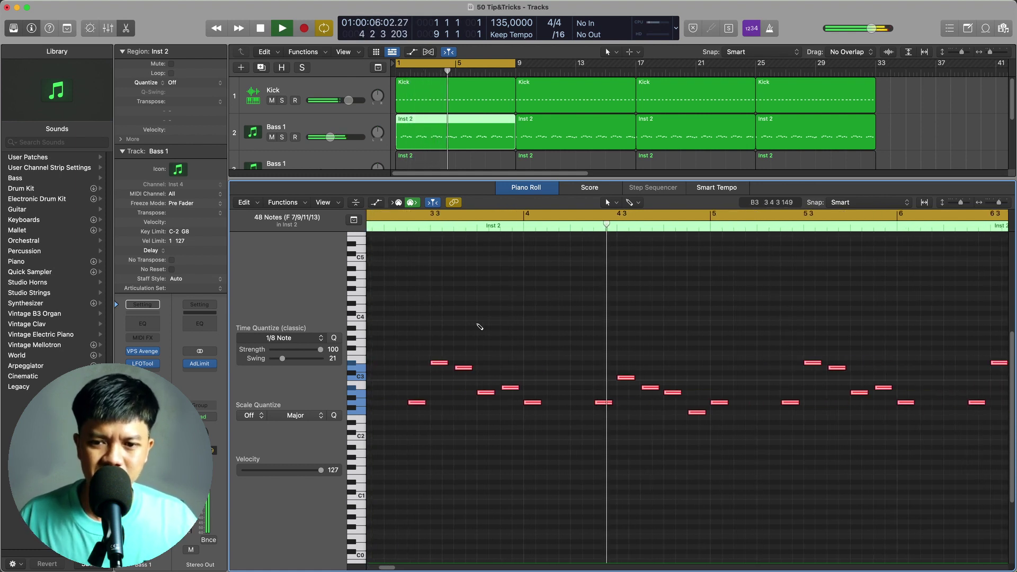
pyautogui.press('super+Left')
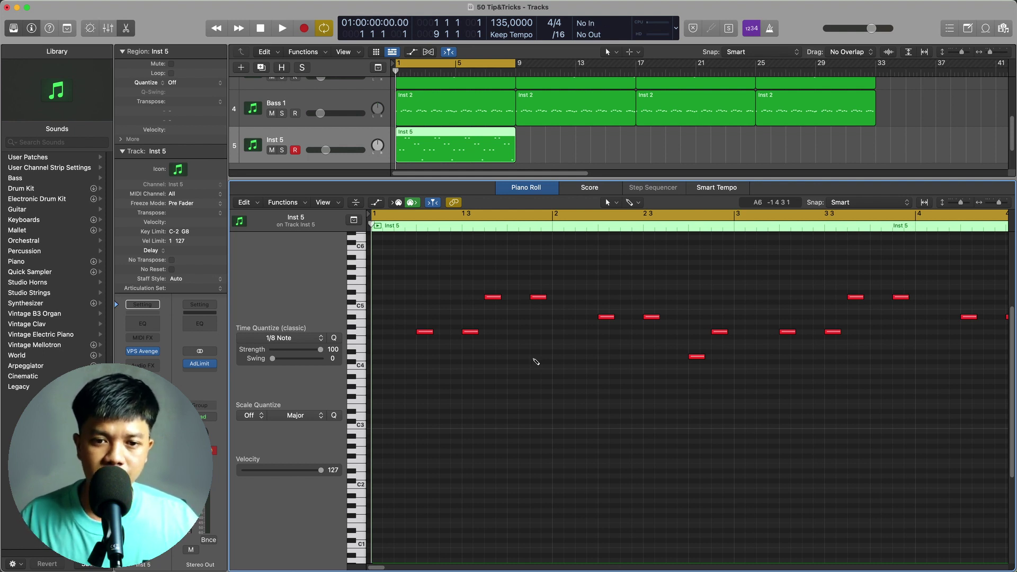
# - Show the automation area for the Inst 5 region in the Piano Roll and set its parameter to Pitch Bend
pyautogui.press('super+Right')
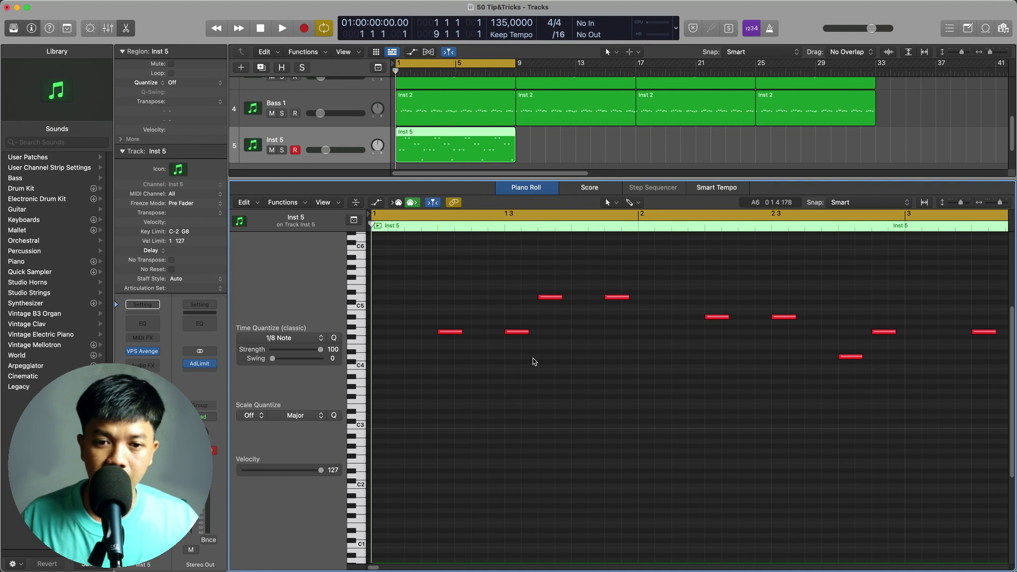
pyautogui.press('a')
pyautogui.click(306, 502)
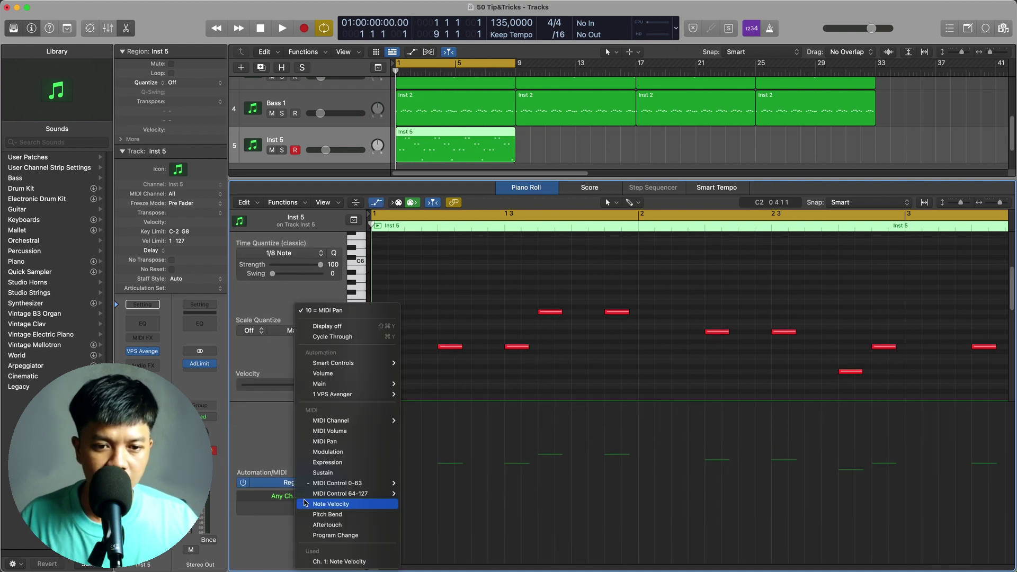
pyautogui.click(327, 514)
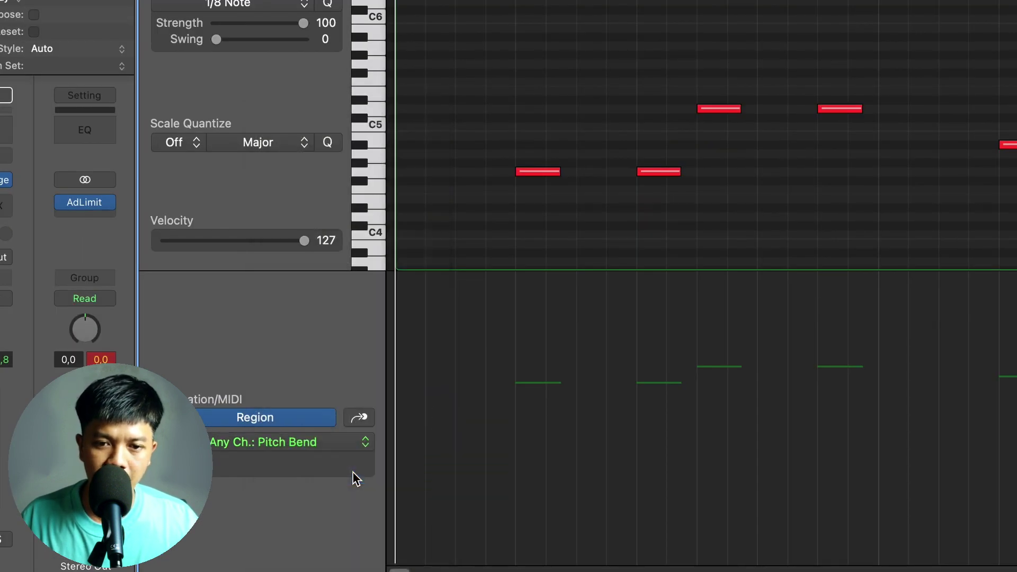
# - Add a pitch bend line to the Inst 5 region and level it at 0
pyautogui.press('super+Right')
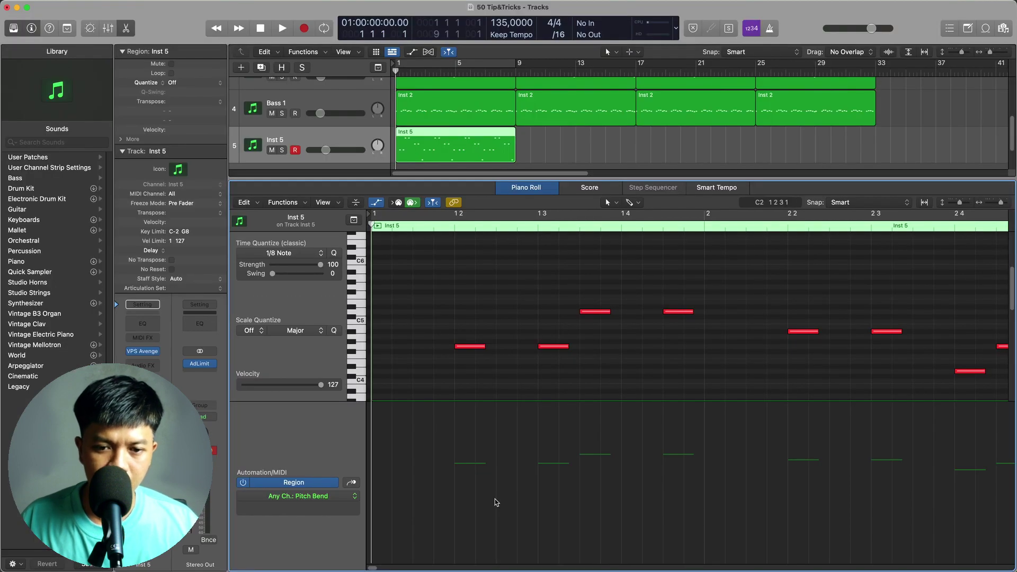
pyautogui.click(495, 499)
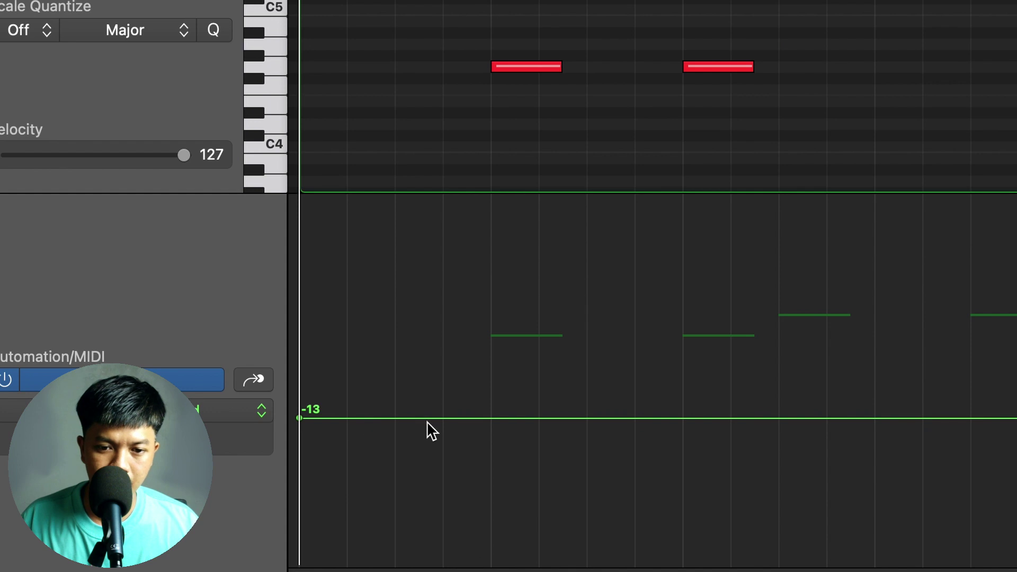
pyautogui.moveTo(485, 417); pyautogui.dragTo(493, 380)
# - Add four pitch bend points around the start of the first note and lower the second one to -43
pyautogui.click(513, 483)
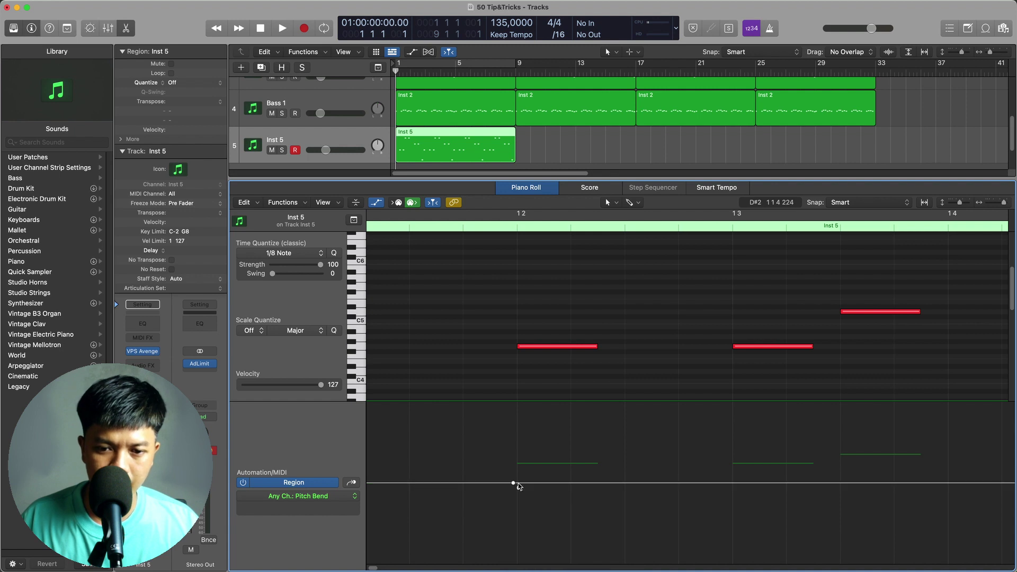
pyautogui.click(553, 483)
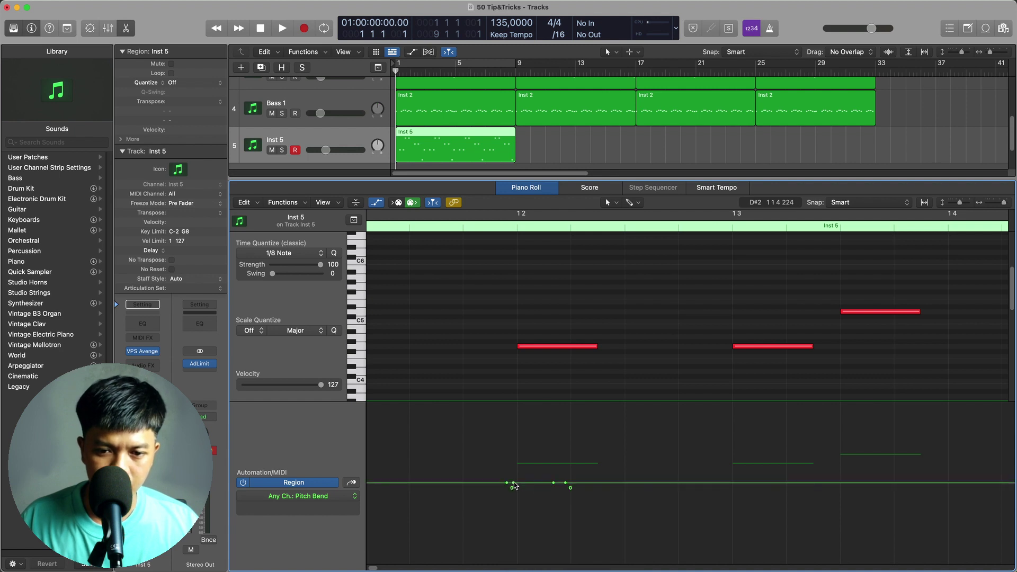
pyautogui.moveTo(513, 483); pyautogui.dragTo(513, 537)
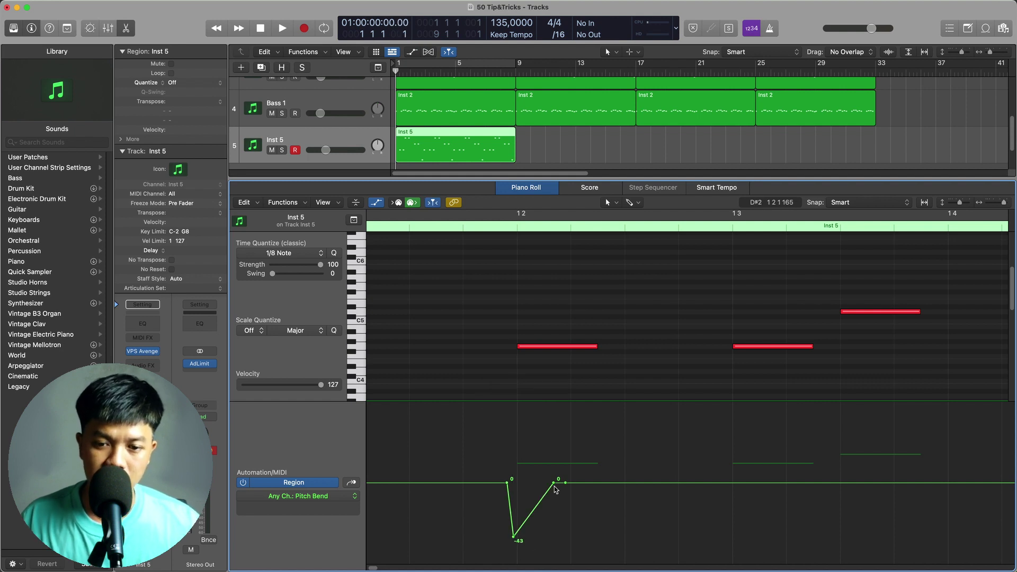
# - Bend the rise from -43 to 0 into an upward-bulging curve with the Automation Curve tool, and play the region
pyautogui.press('t')
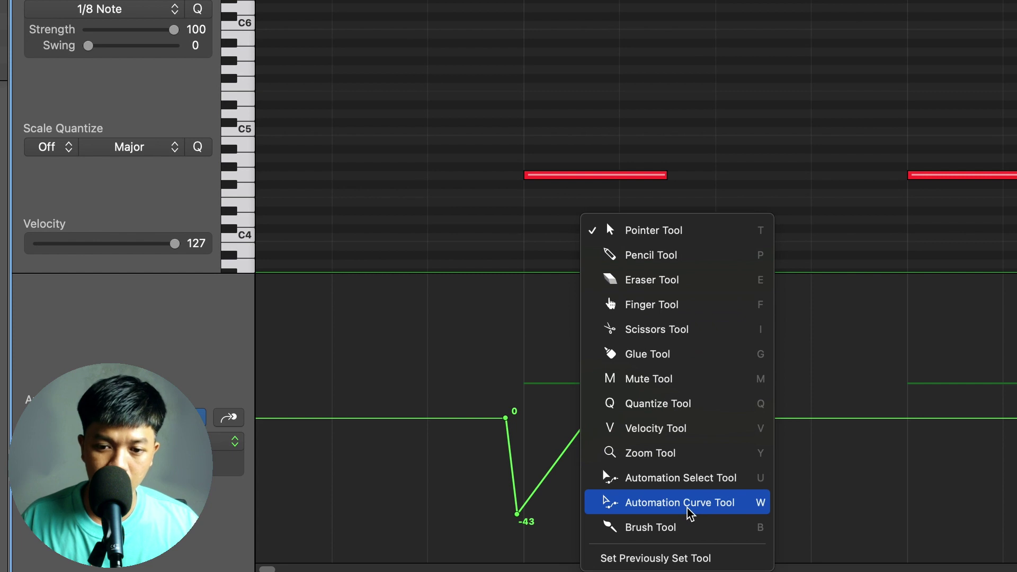
pyautogui.click(688, 508)
pyautogui.moveTo(559, 466); pyautogui.dragTo(559, 448)
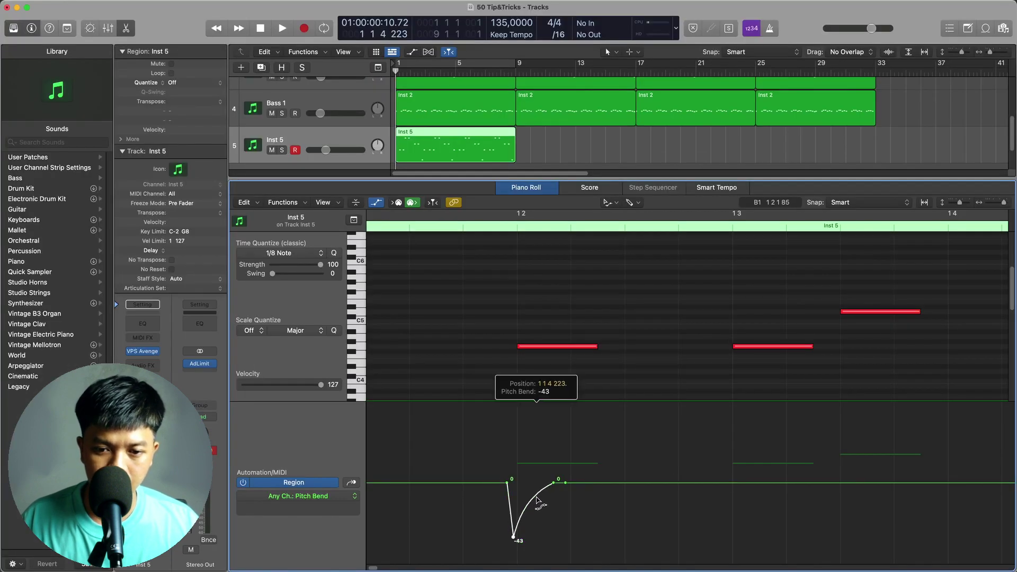
pyautogui.moveTo(537, 499); pyautogui.dragTo(541, 498)
pyautogui.scroll(-2, 543, 496)
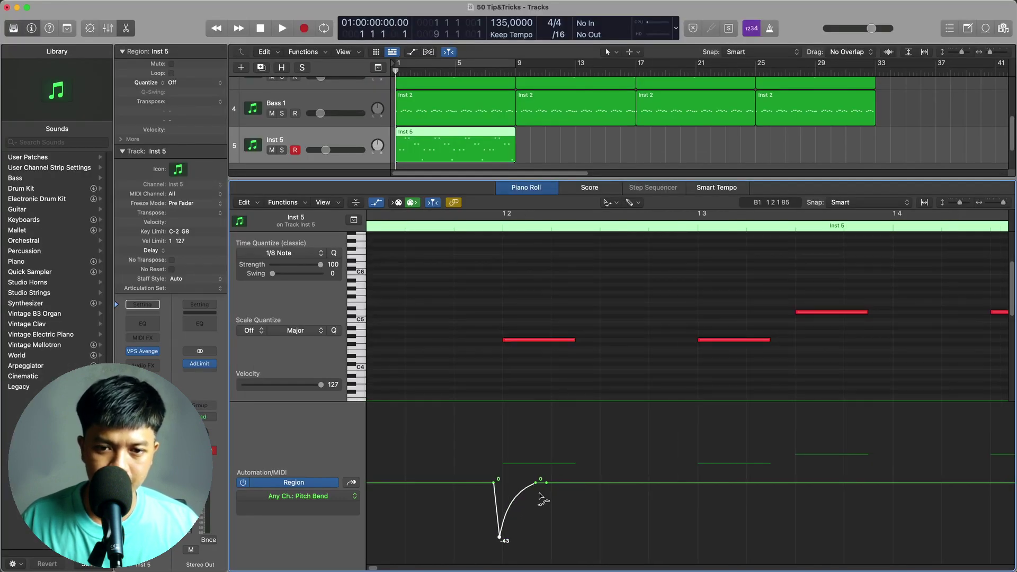
pyautogui.press('space')
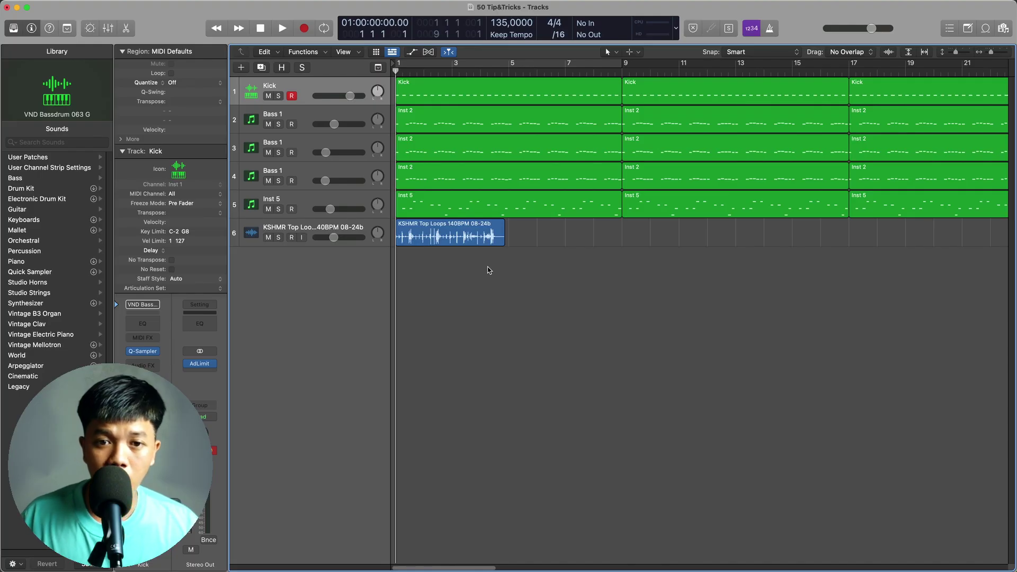
# - Time-stretch the KSHMR Top Loops audio region so it ends at bar 5, and play the project from the start
pyautogui.click(454, 229)
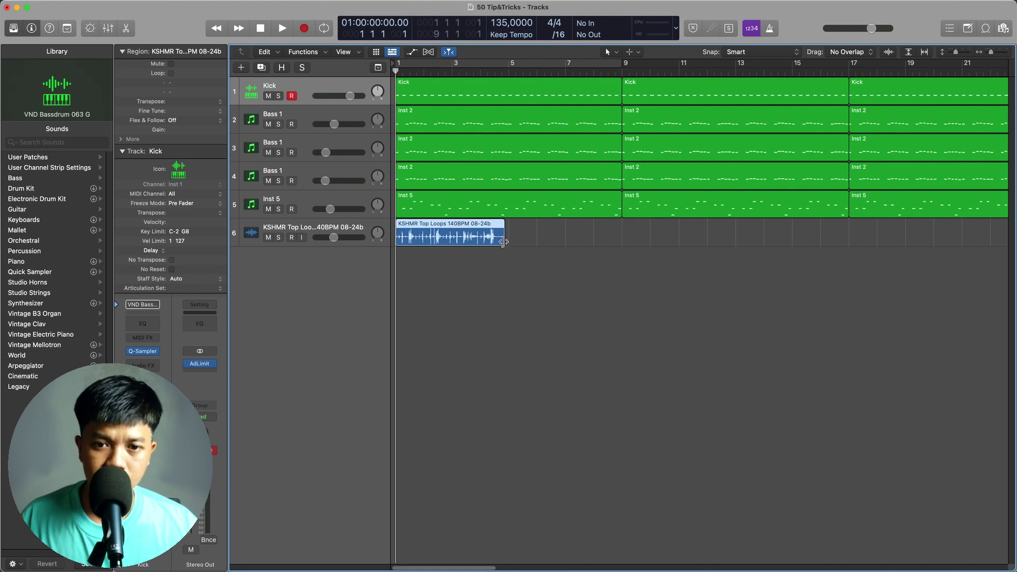
pyautogui.press('alt')
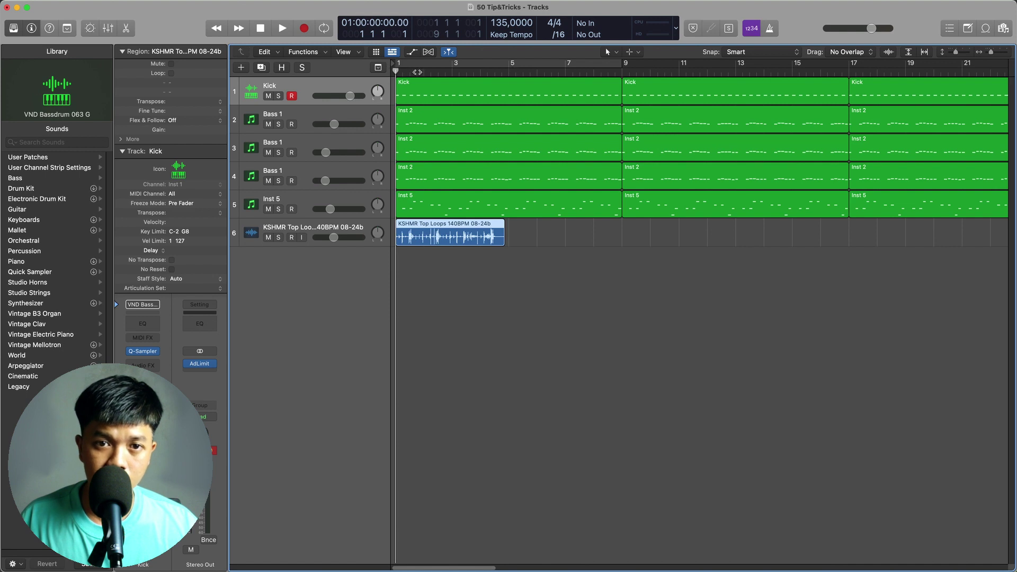
pyautogui.click(423, 73)
pyautogui.click(449, 72)
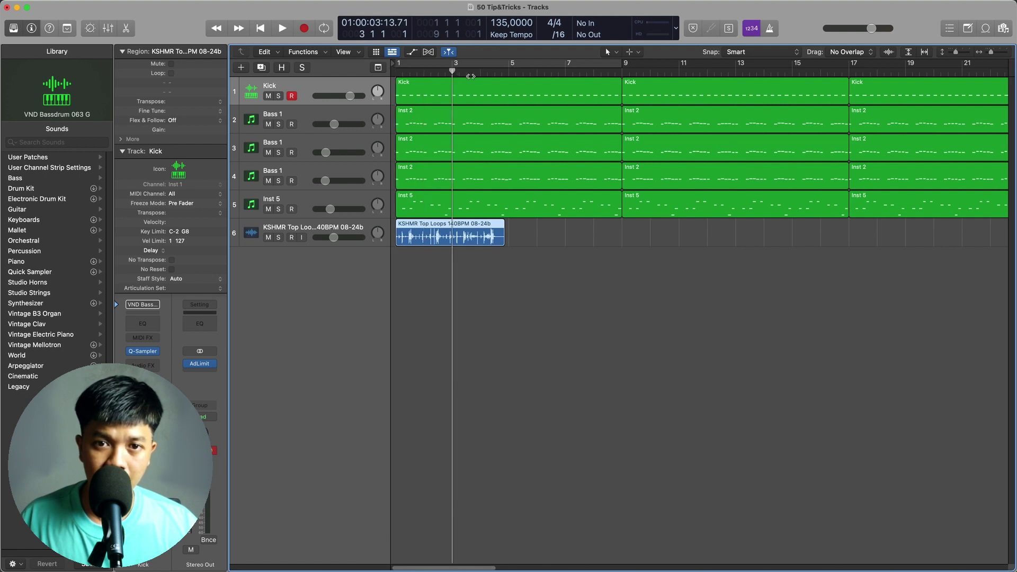
pyautogui.click(480, 72)
pyautogui.click(508, 72)
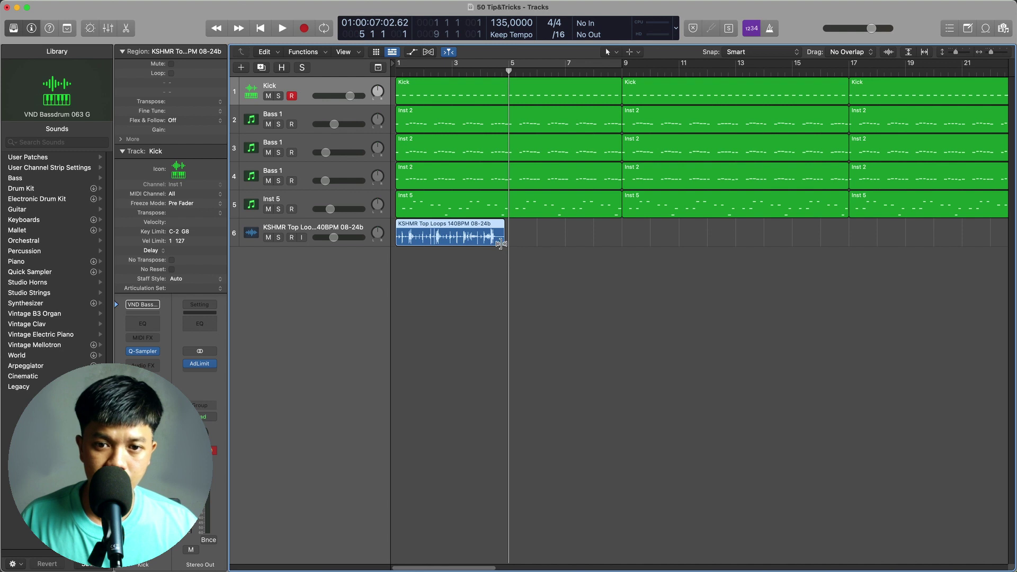
pyautogui.moveTo(501, 244); pyautogui.dragTo(508, 244)
pyautogui.press('Return')
pyautogui.press('space')
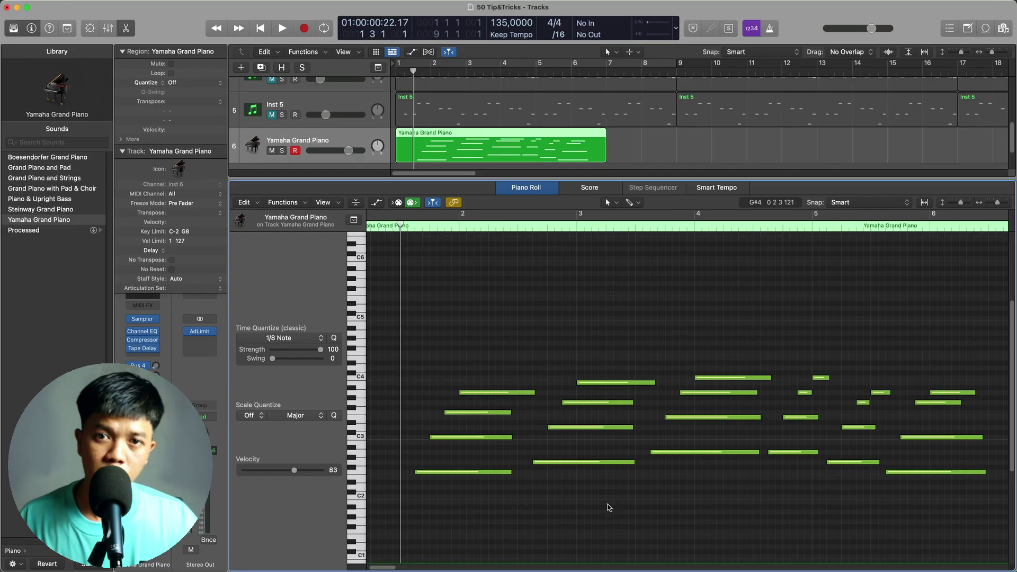
# - Play the Yamaha Grand Piano region, and vary several notes' velocities individually, setting the F3 note around bar 2 to 76
pyautogui.press('space')
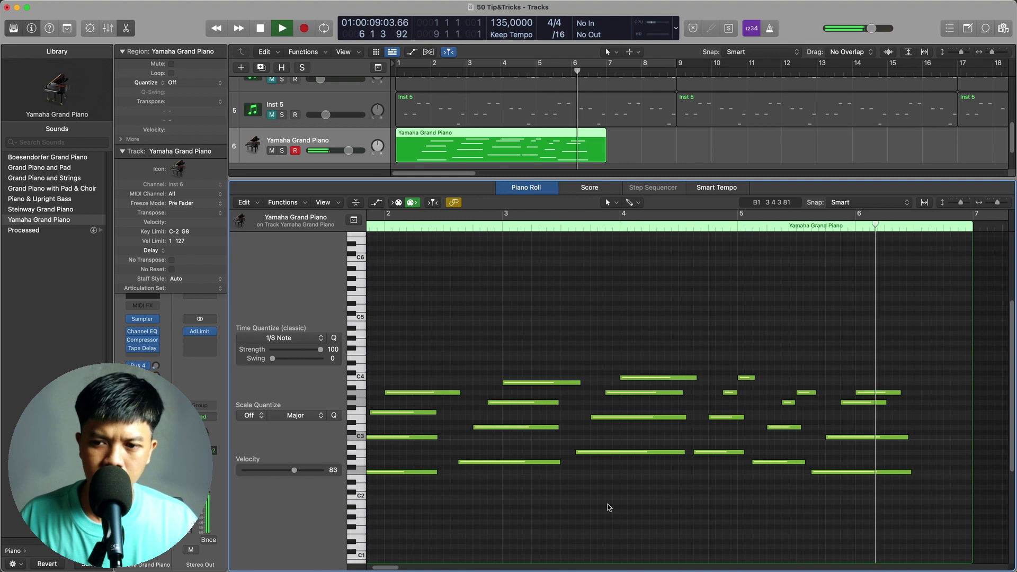
pyautogui.press('space')
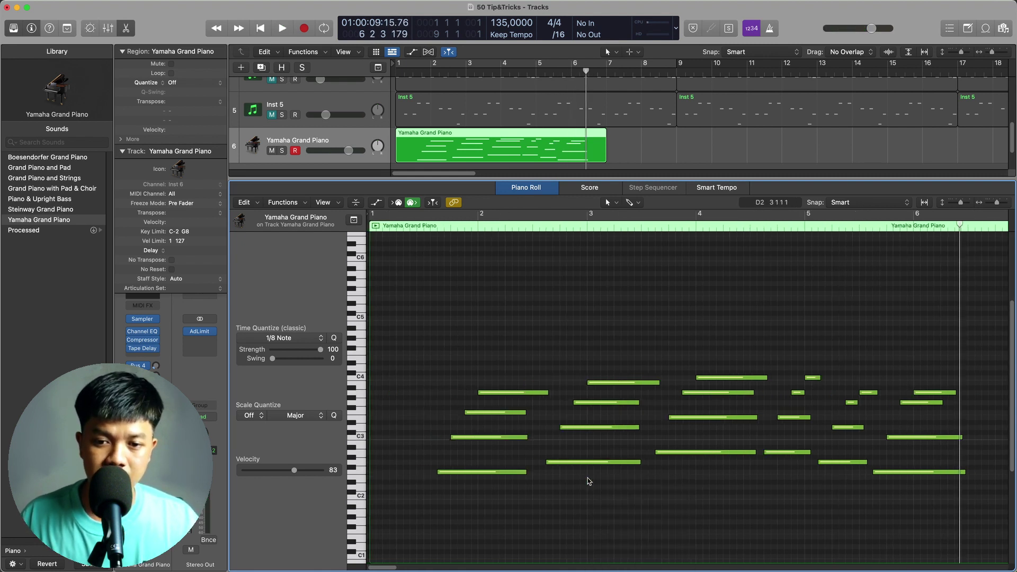
pyautogui.click(594, 427)
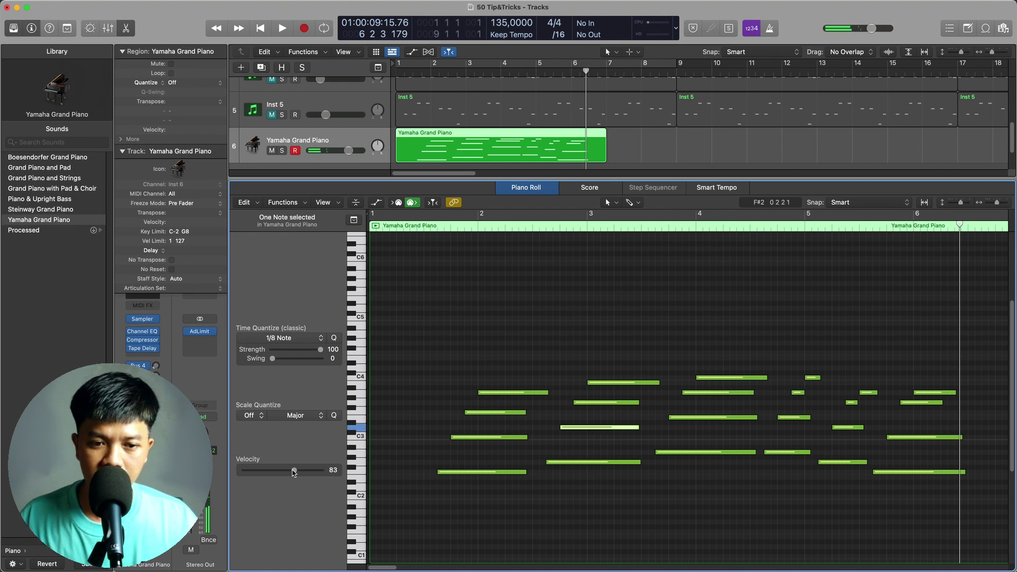
pyautogui.click(722, 418)
pyautogui.press('Left')
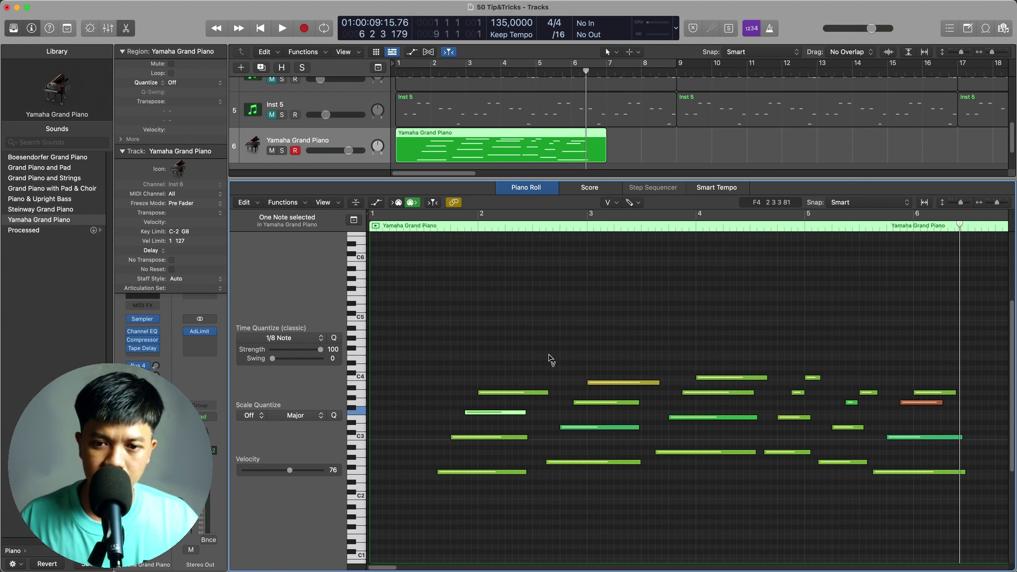
pyautogui.press('t')
pyautogui.press('t')
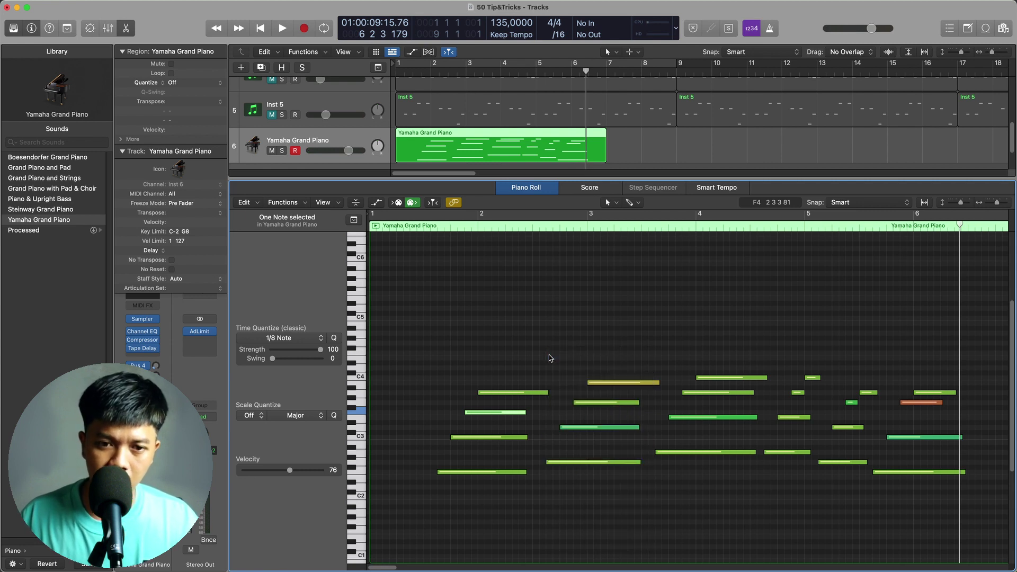
# - Randomize the Yamaha Grand Piano notes' velocities between 31 and 79 with the Random Velocity MIDI Transform
pyautogui.click(290, 203)
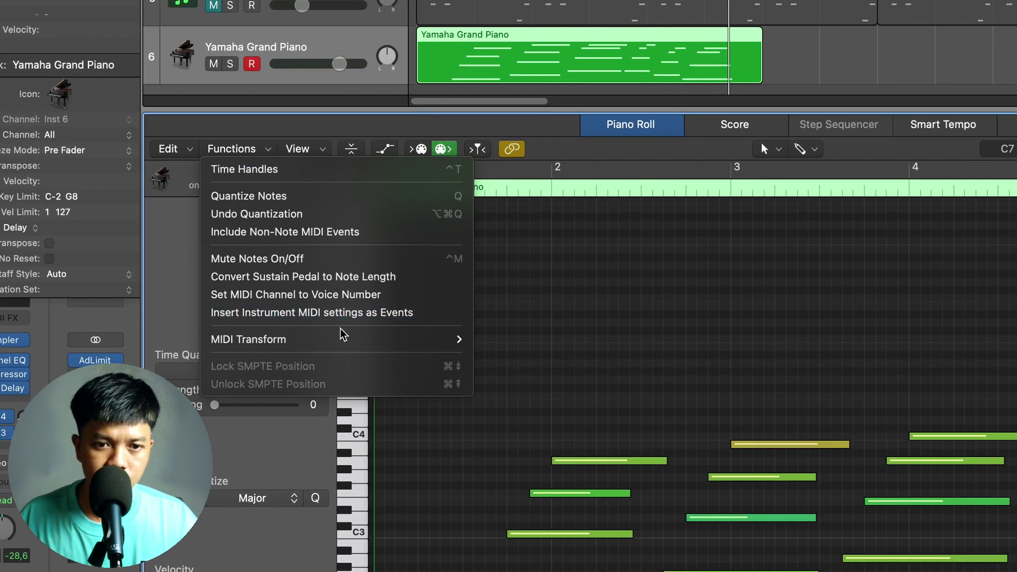
pyautogui.moveTo(348, 328)
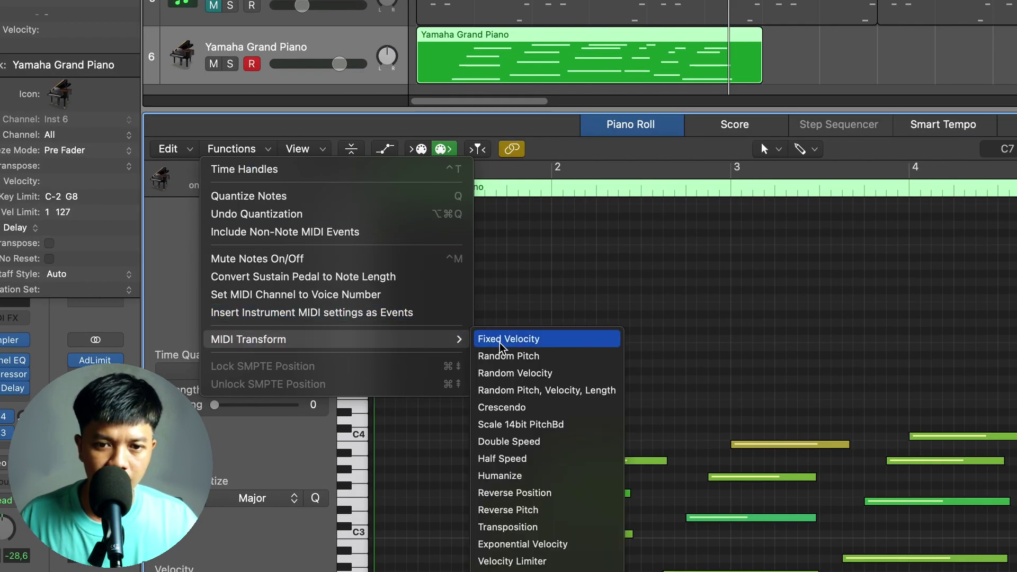
pyautogui.click(538, 373)
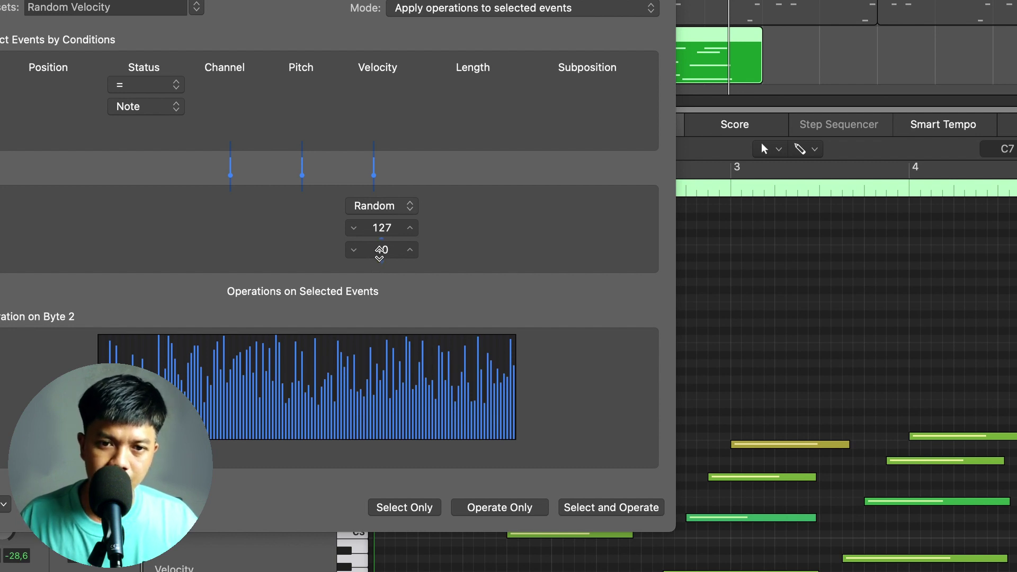
pyautogui.moveTo(379, 250)
pyautogui.mouseDown()
pyautogui.moveTo(379, 260)
pyautogui.moveTo(379, 232)
pyautogui.moveTo(380, 253)
pyautogui.mouseUp()
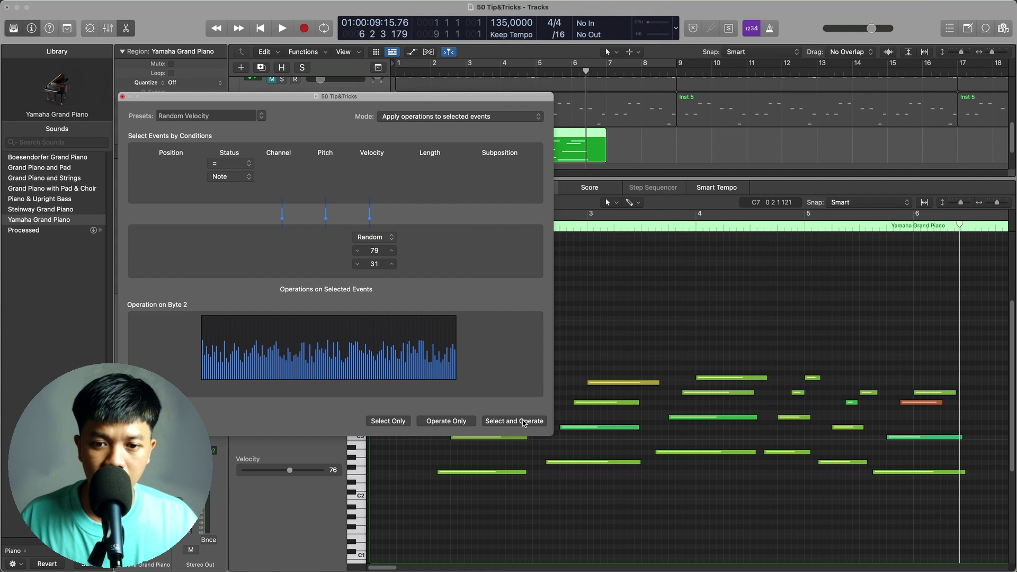
pyautogui.click(514, 421)
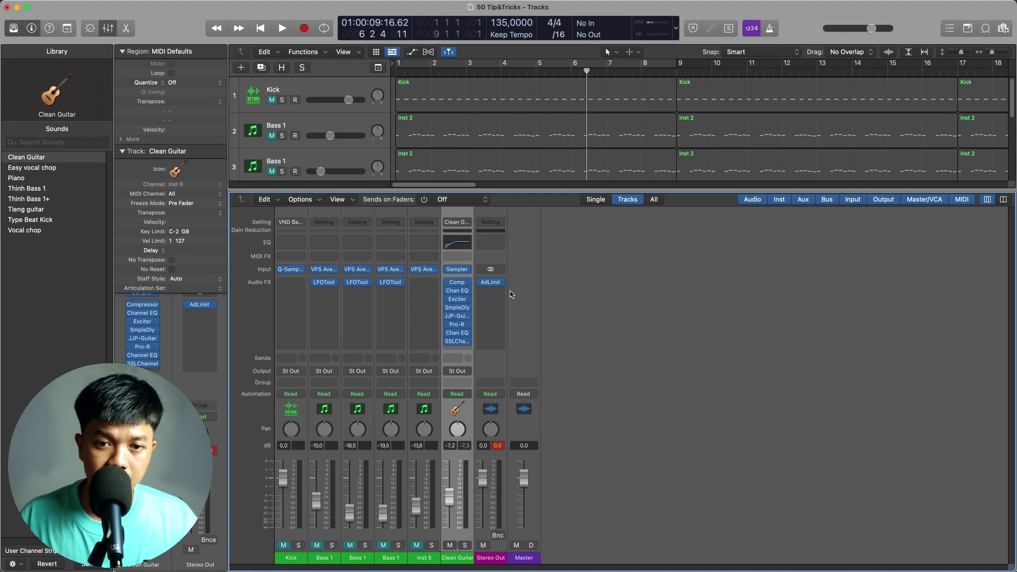
# - Bypass the Clean Guitar channel's effect plug-ins in one sweep from the Compressor down, and bypass them all at once
pyautogui.moveTo(467, 287)
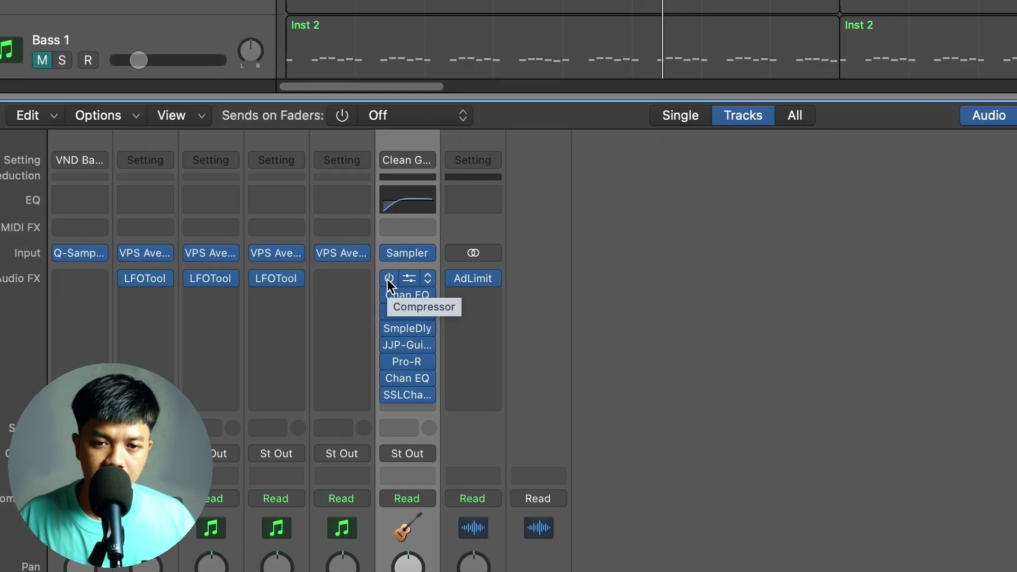
pyautogui.click(447, 283)
pyautogui.moveTo(389, 287); pyautogui.dragTo(395, 396)
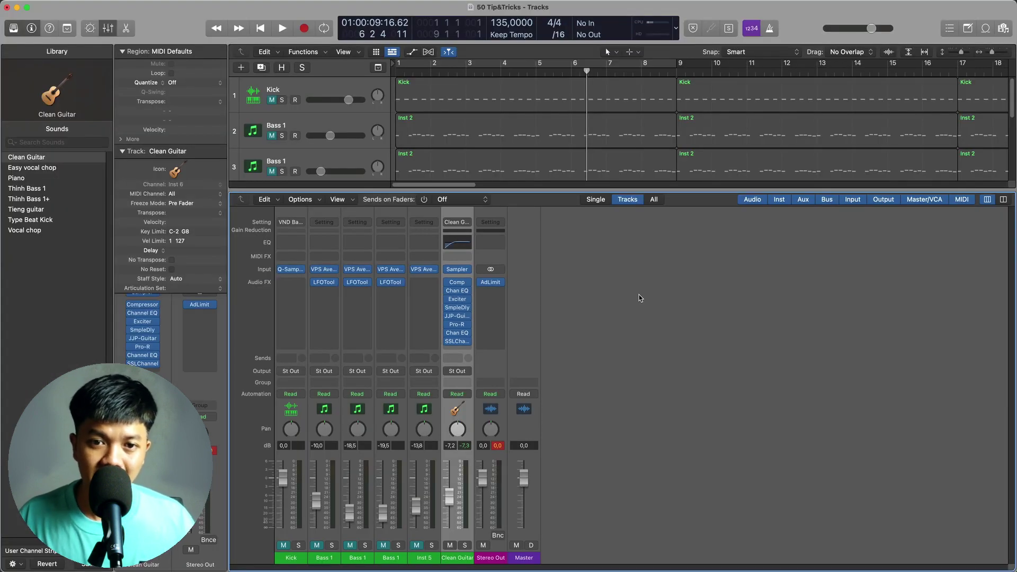
pyautogui.click(468, 222)
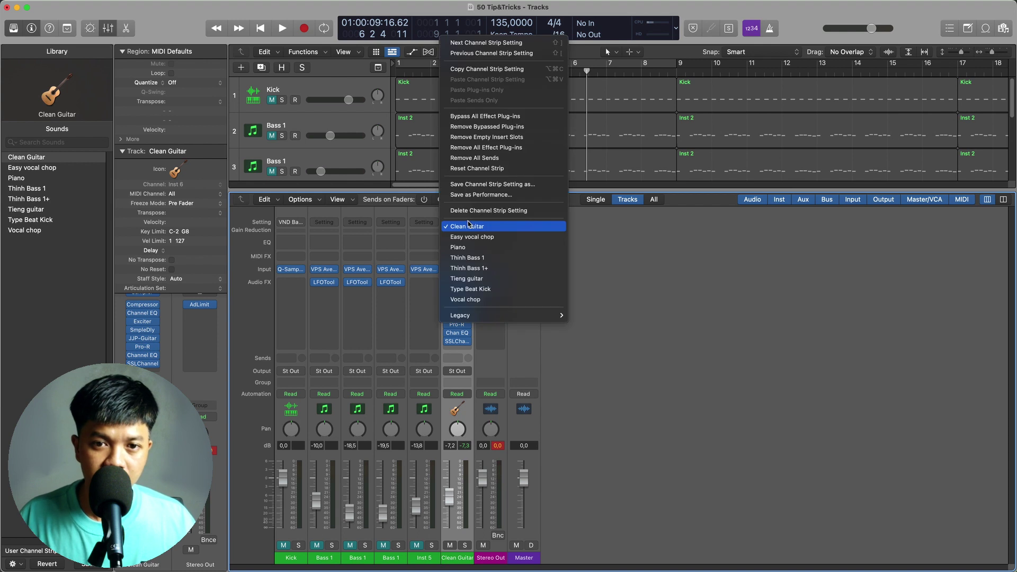
pyautogui.click(500, 123)
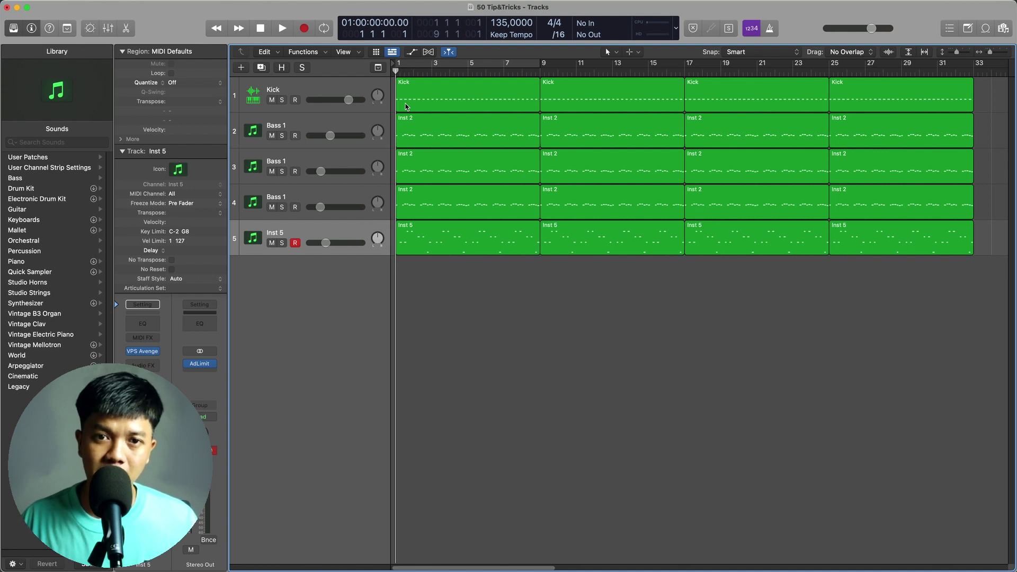
# - Show the toolbar above the Tracks area to view its region and section editing commands, up to Insert Silence
pyautogui.press('super+Left')
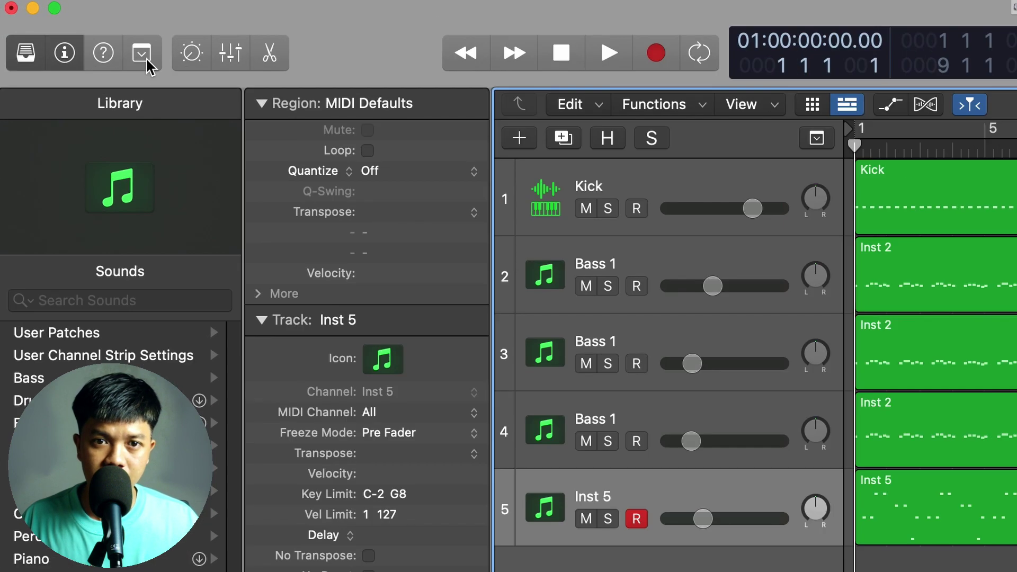
pyautogui.click(66, 29)
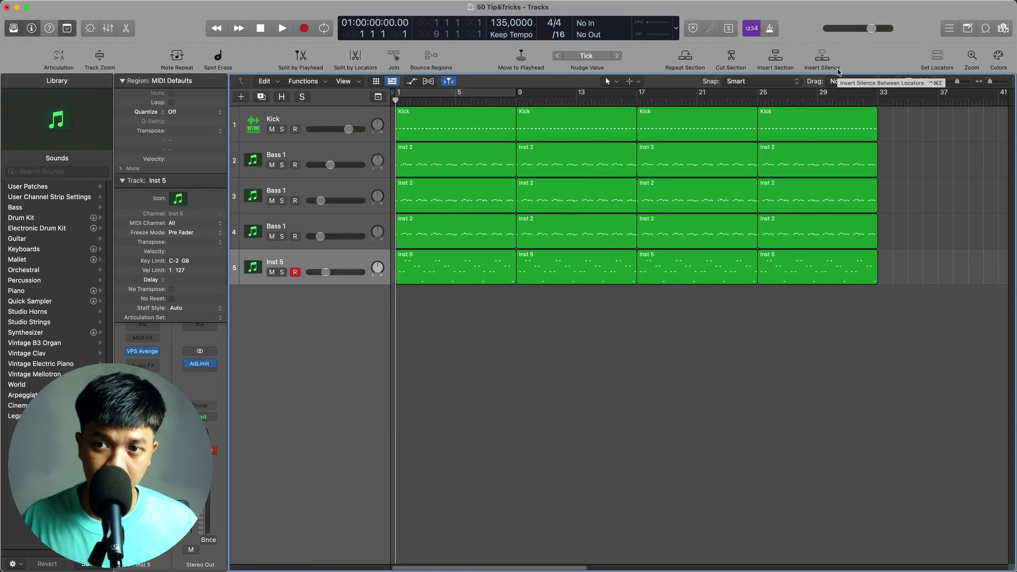
pyautogui.click(838, 72)
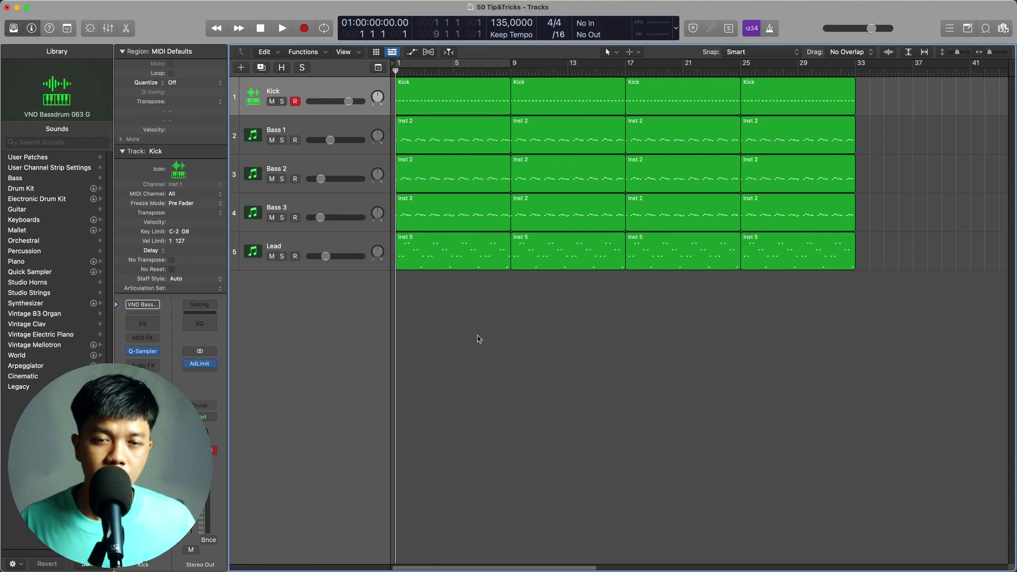
# - Select the five tracks from Kick to Lead and open the export of all tracks as audio files
pyautogui.click(347, 125)
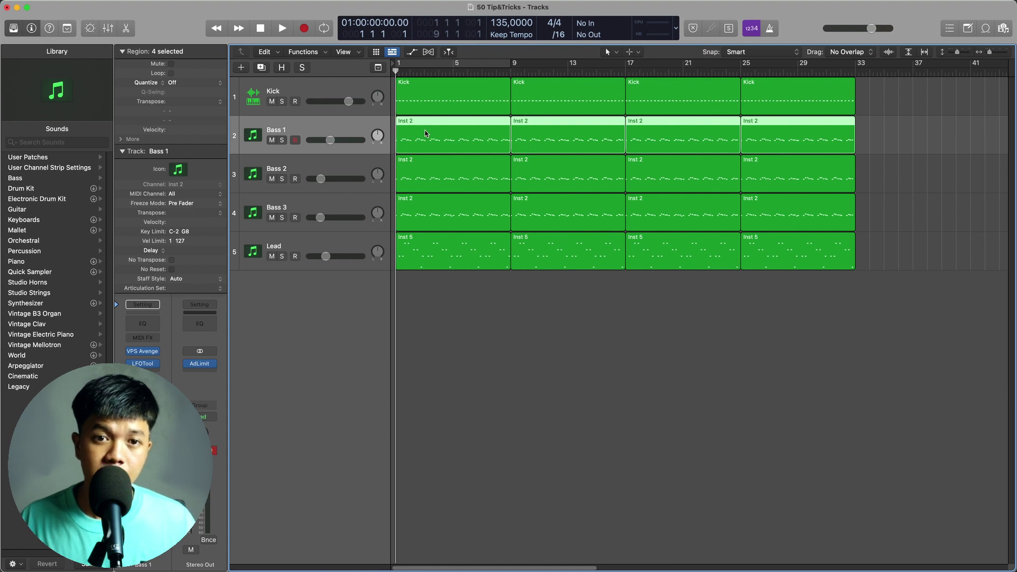
pyautogui.click(362, 94)
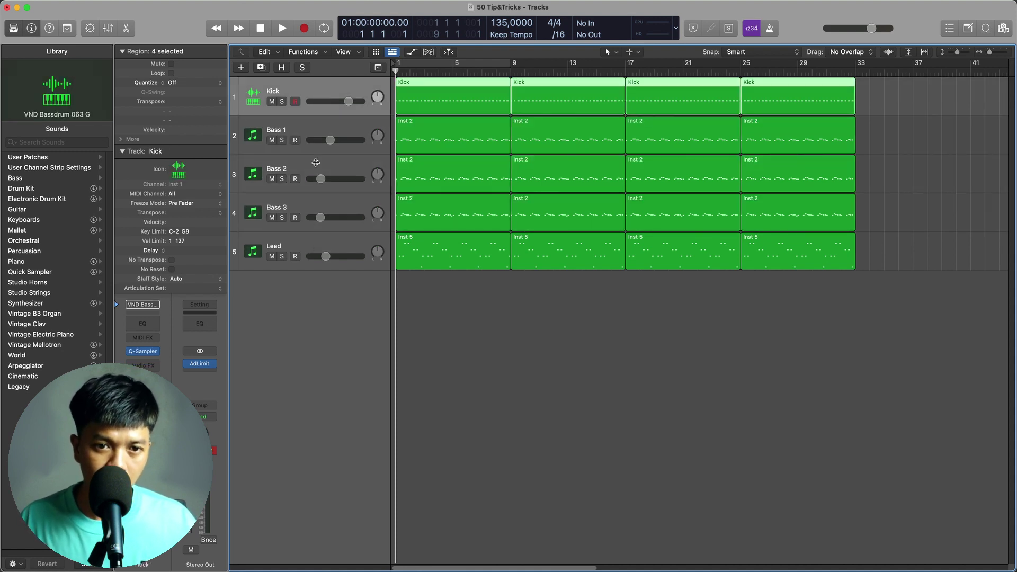
pyautogui.keyDown('shift'); pyautogui.click(317, 245); pyautogui.keyUp('shift')
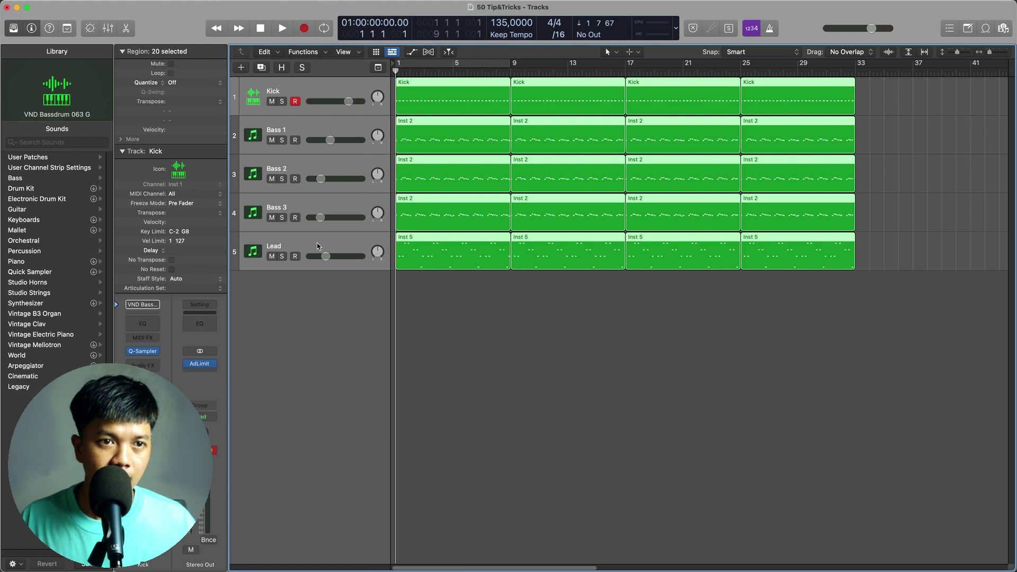
pyautogui.moveTo(110, 2)
pyautogui.click(77, 6)
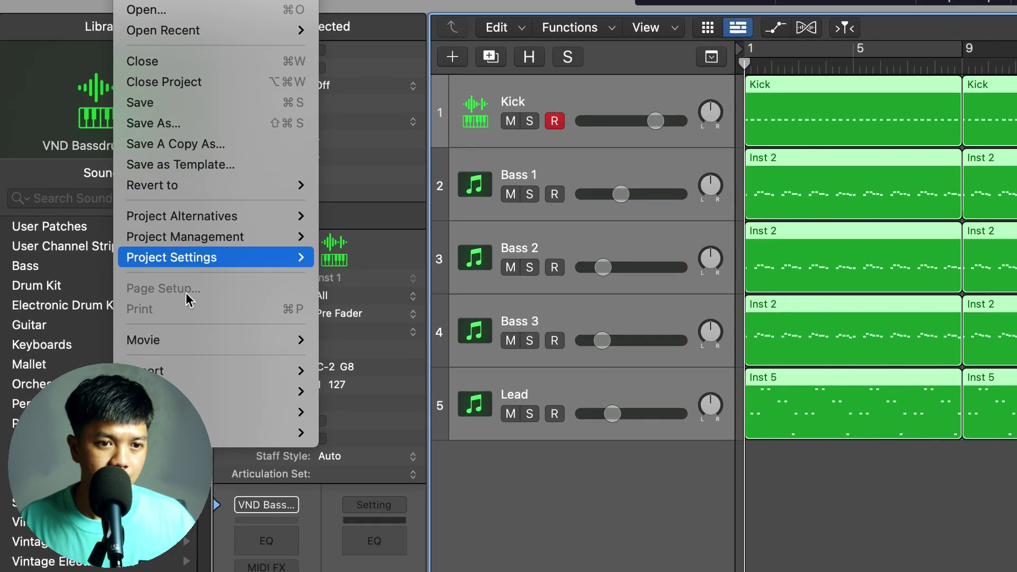
pyautogui.moveTo(117, 246)
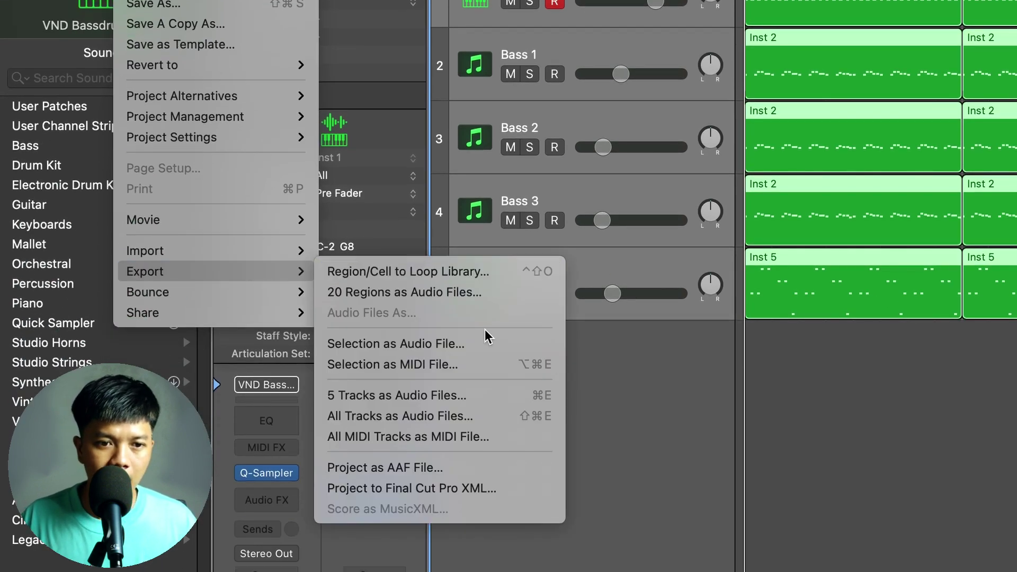
pyautogui.click(468, 419)
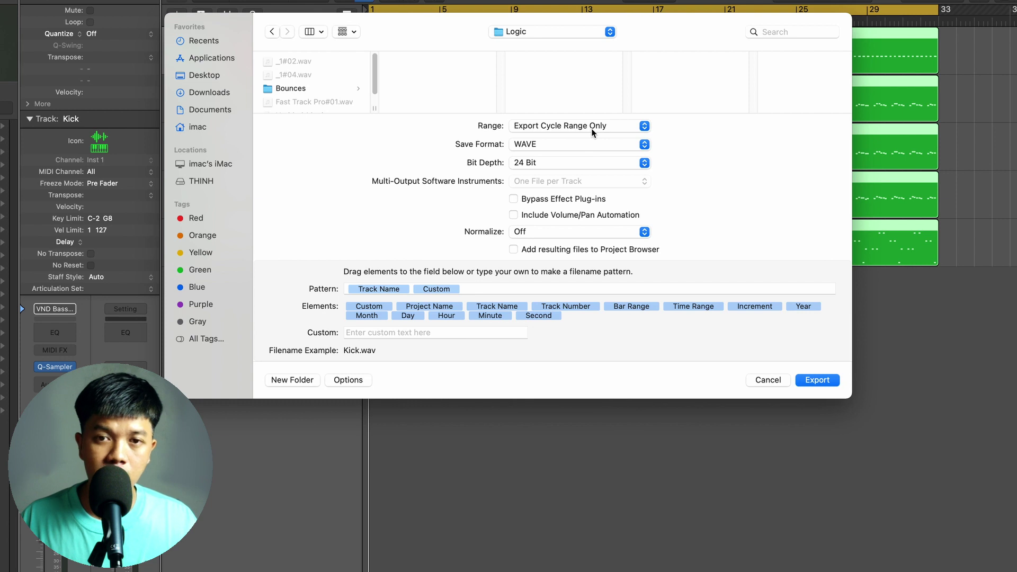
# - Create a folder named "50 tip stem" inside the Logic folder for the exported stems
pyautogui.moveTo(566, 20); pyautogui.dragTo(561, 81)
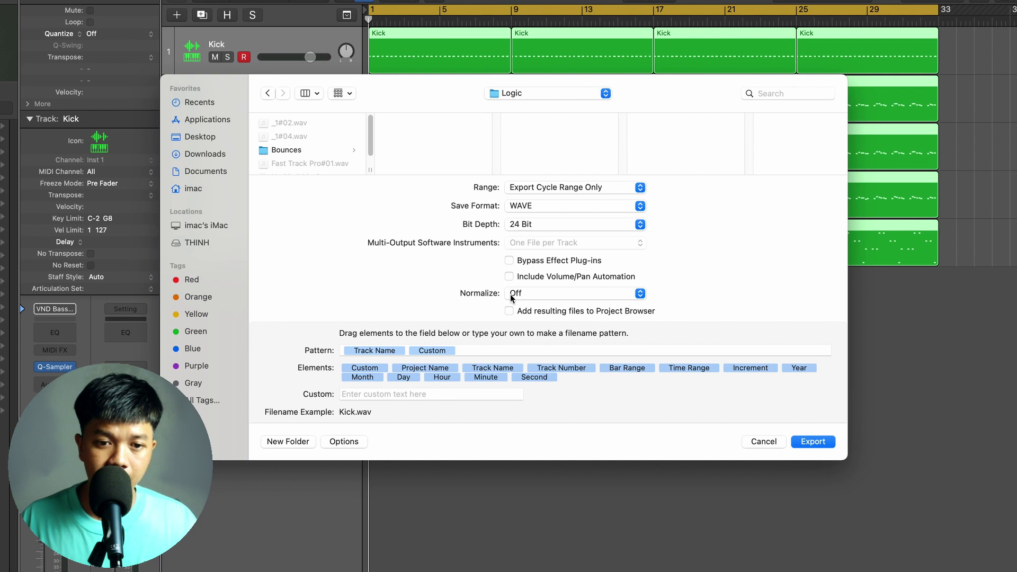
pyautogui.click(290, 442)
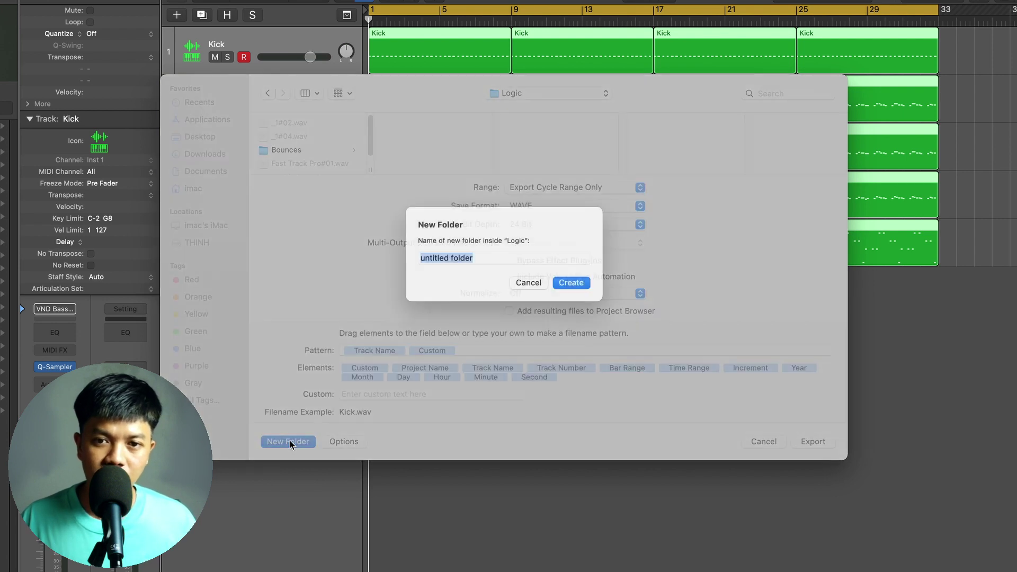
pyautogui.write('5')
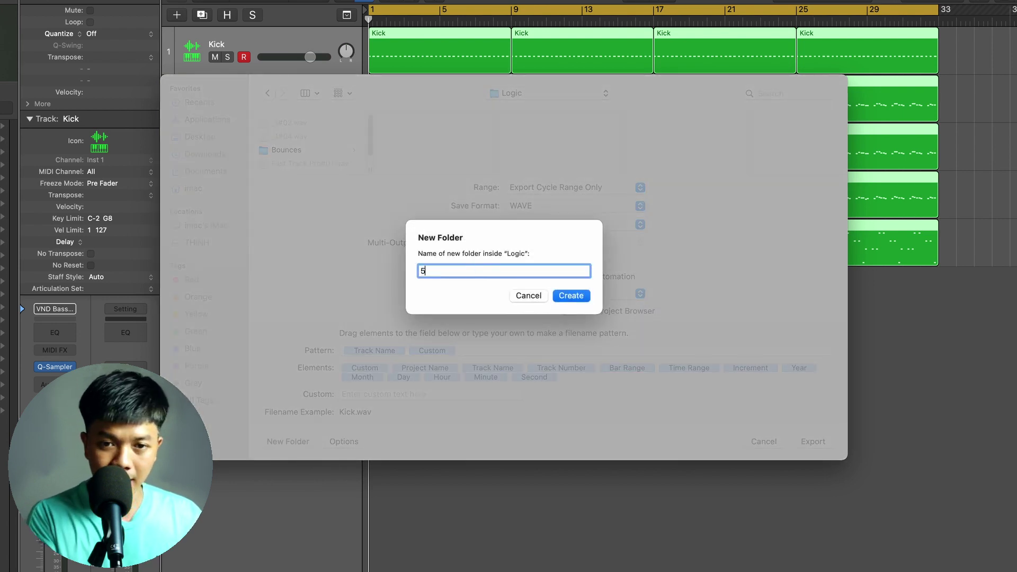
pyautogui.write('0 tip stem')
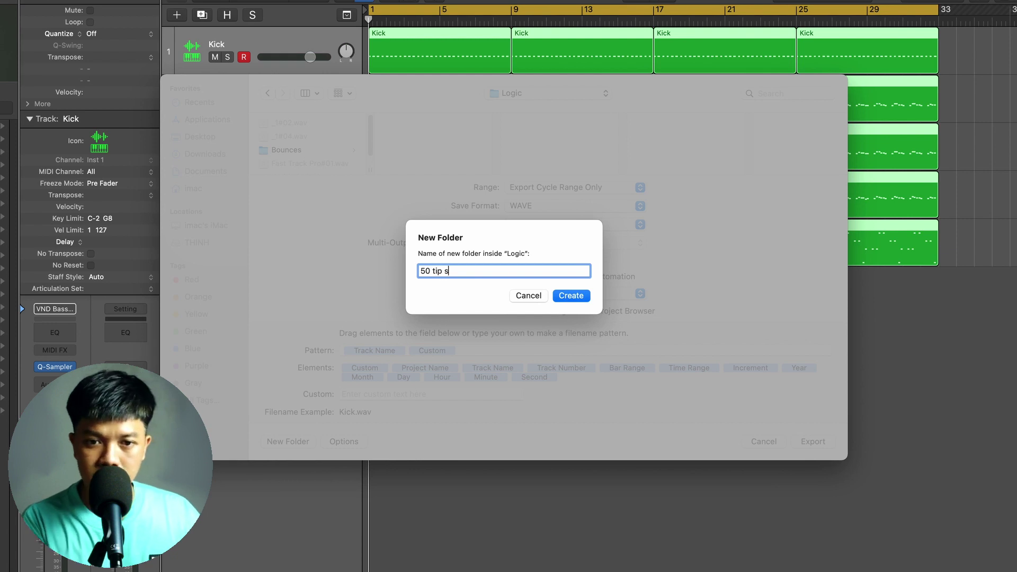
pyautogui.click(581, 294)
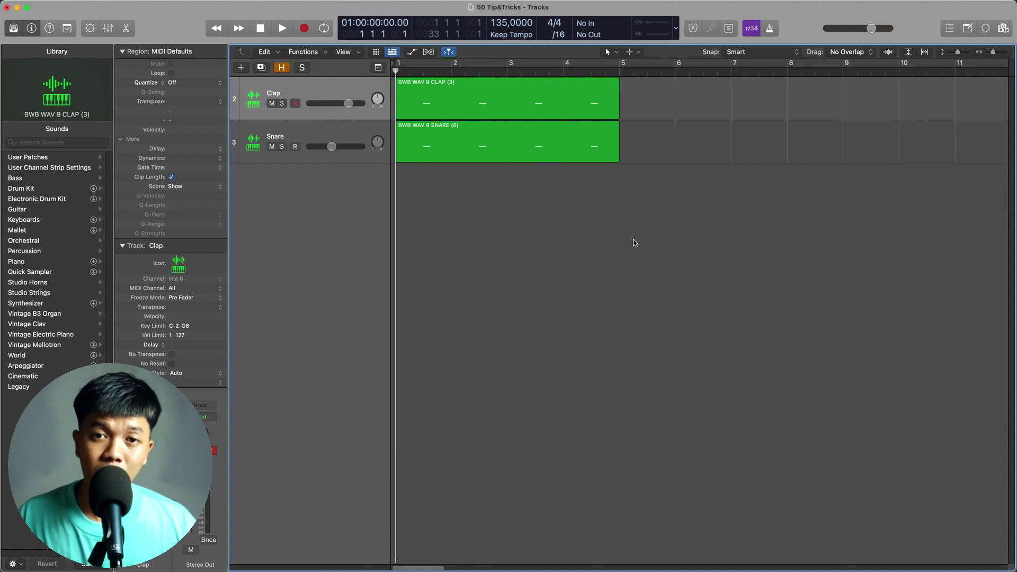
# - Play the Clap and Snare together, set the Snare region's delay to +84 ticks, and play them again
pyautogui.press('space')
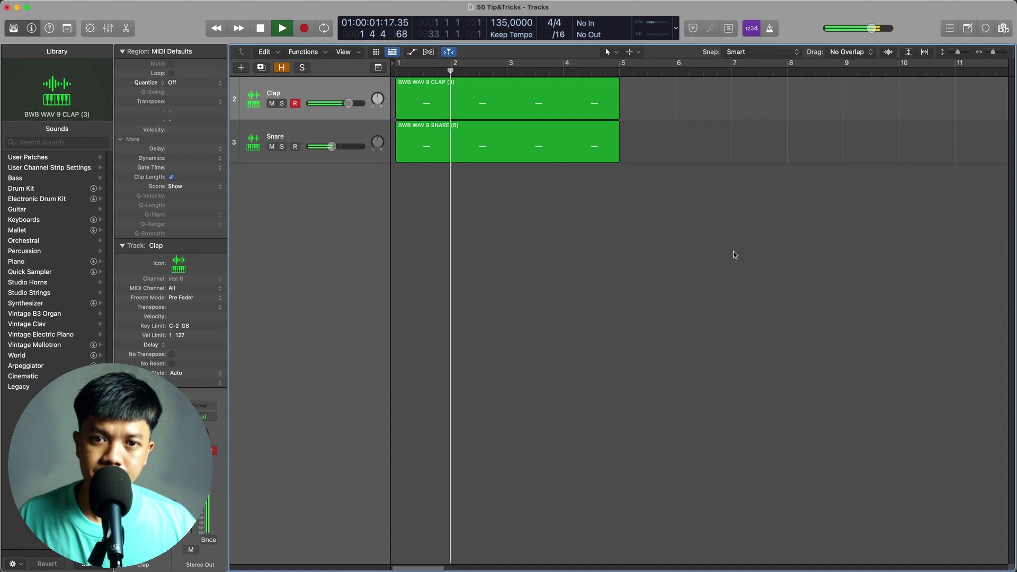
pyautogui.press('space')
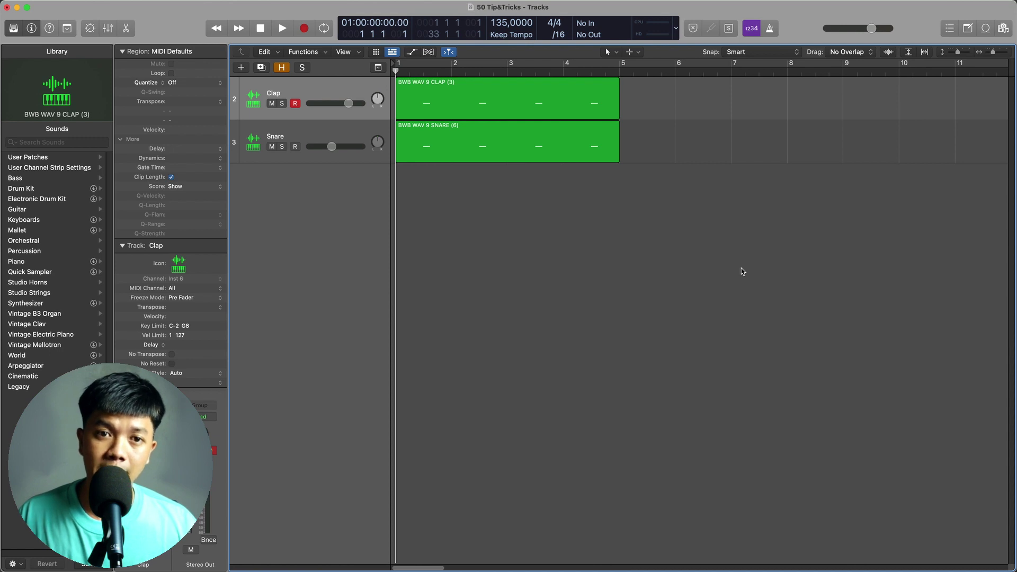
pyautogui.click(286, 137)
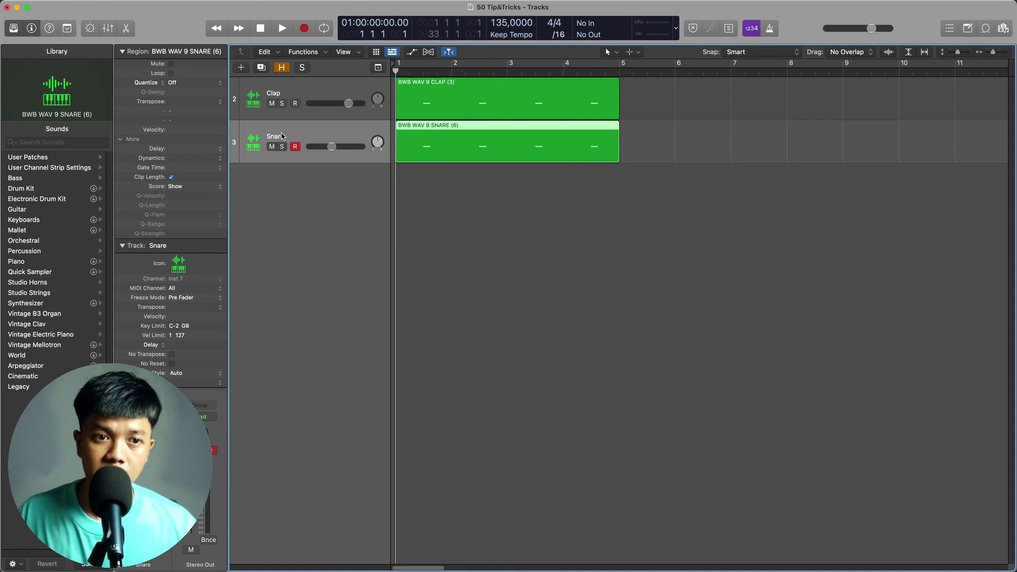
pyautogui.moveTo(178, 152); pyautogui.dragTo(316, 157)
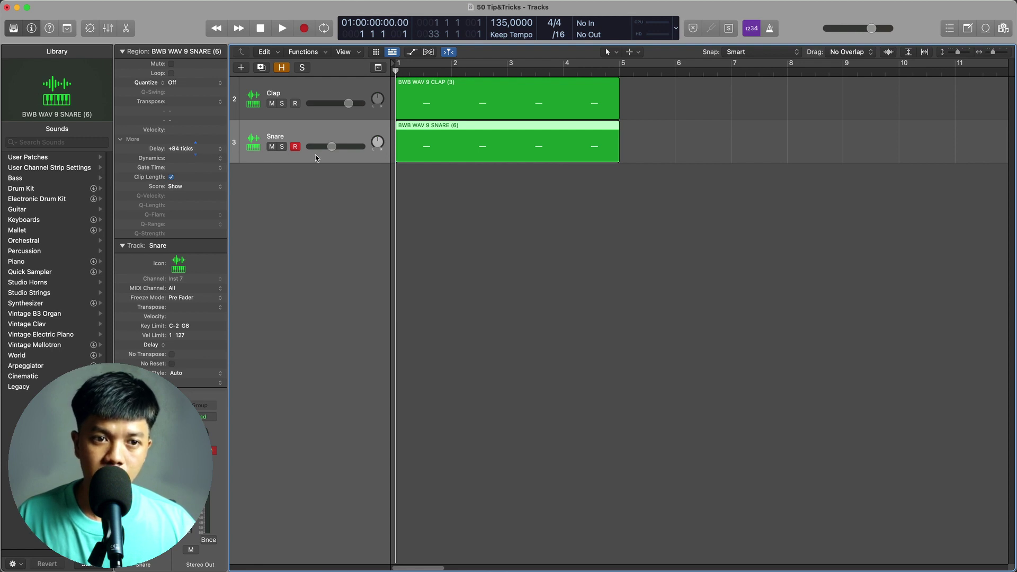
pyautogui.press('space')
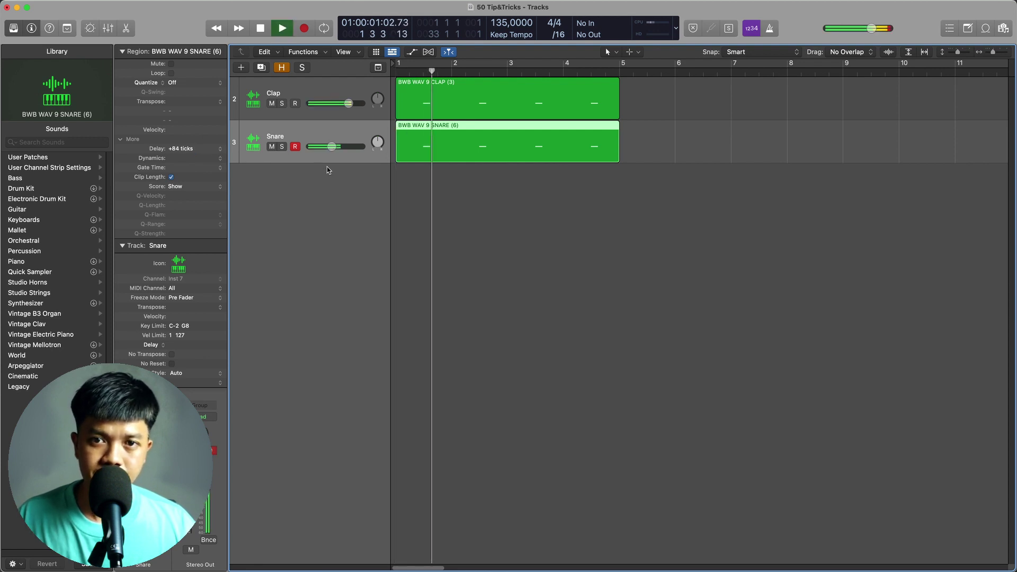
pyautogui.press('space')
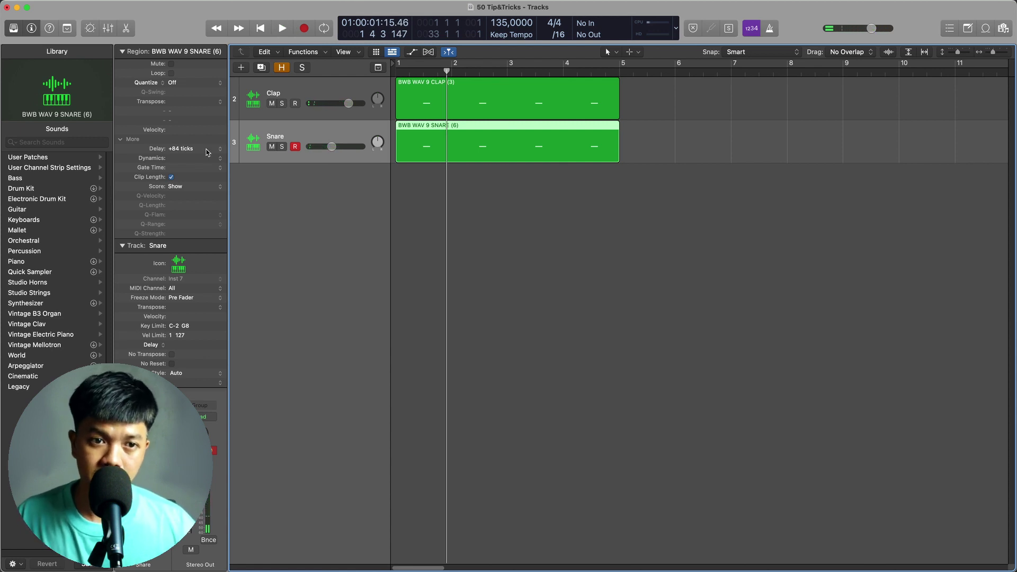
# - Set the Snare region's delay to +16 ticks and play it with the Clap
pyautogui.moveTo(207, 153); pyautogui.dragTo(104, 159)
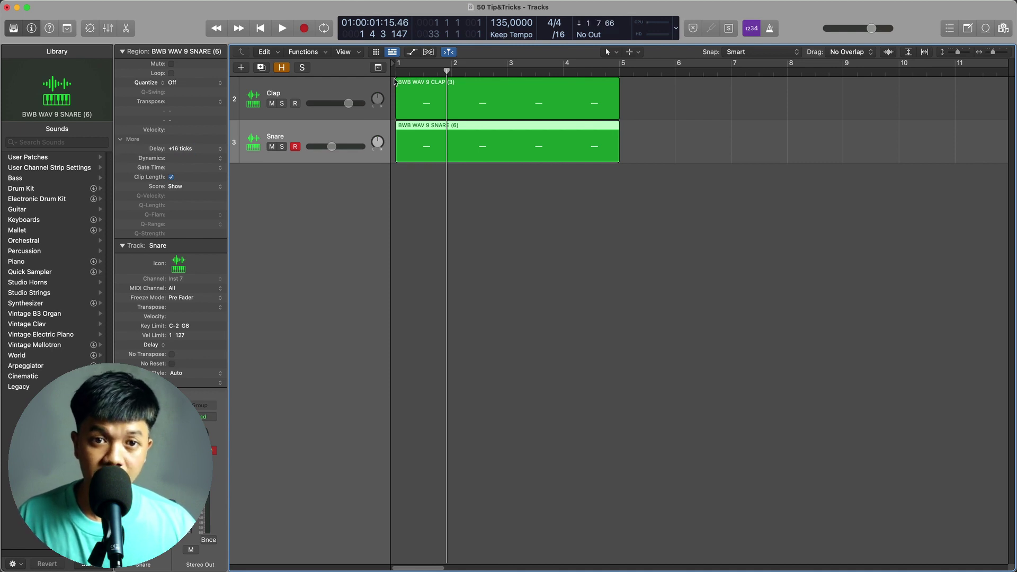
pyautogui.press('space')
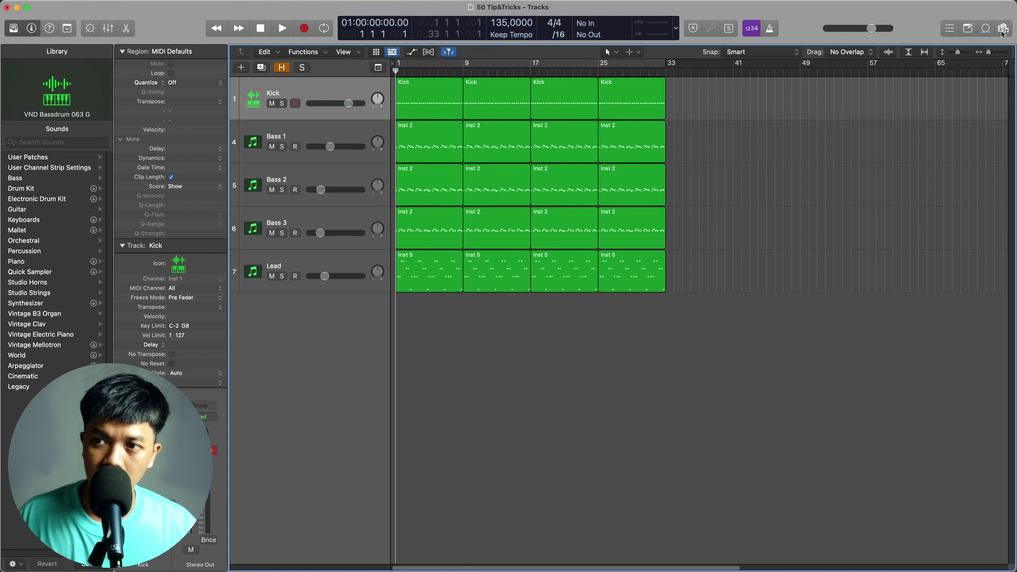
# - Browse the bookmarked Sample Pack folder in the All Files browser and return to the bookmarks
pyautogui.press('f')
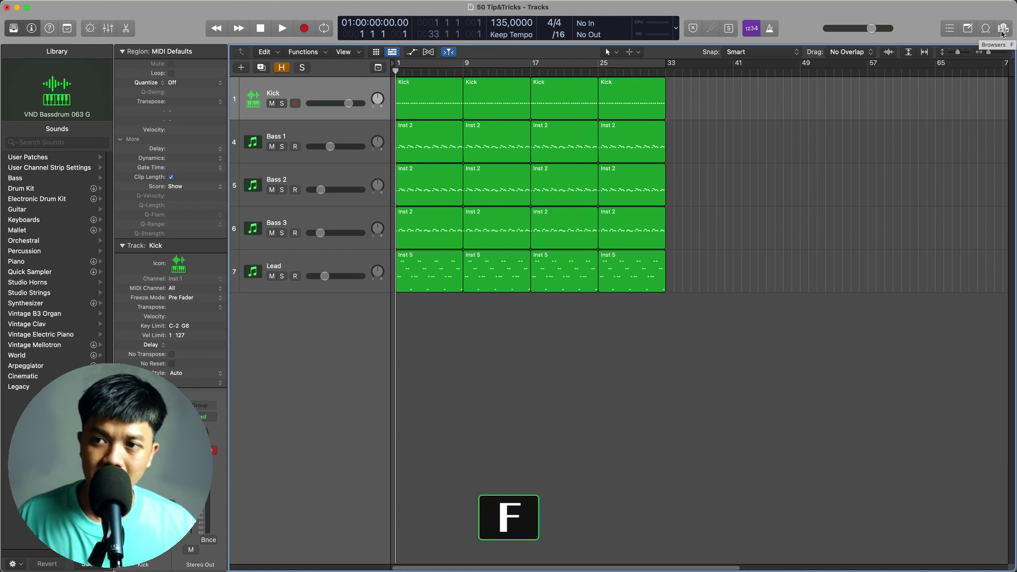
pyautogui.press('f')
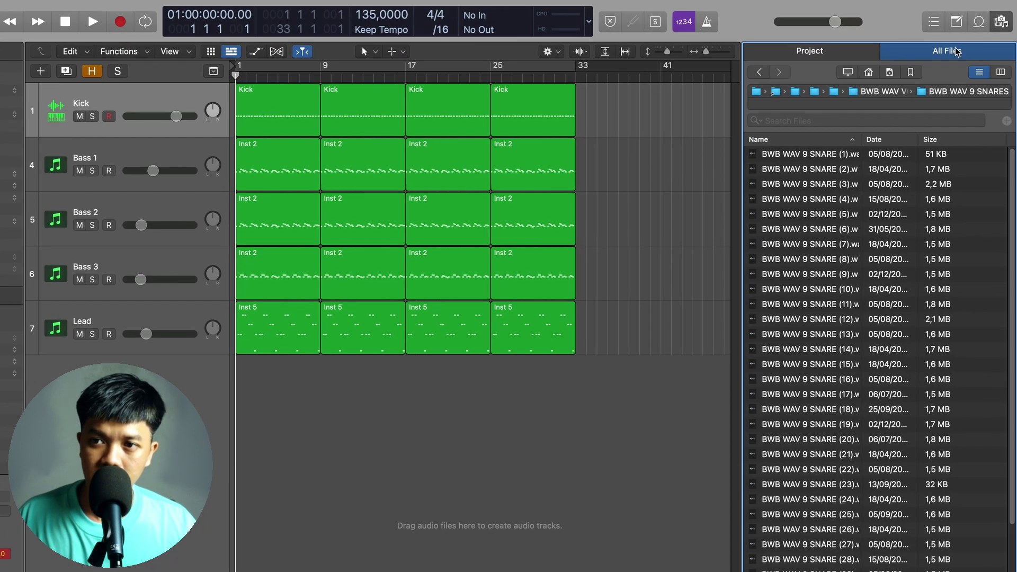
pyautogui.click(916, 72)
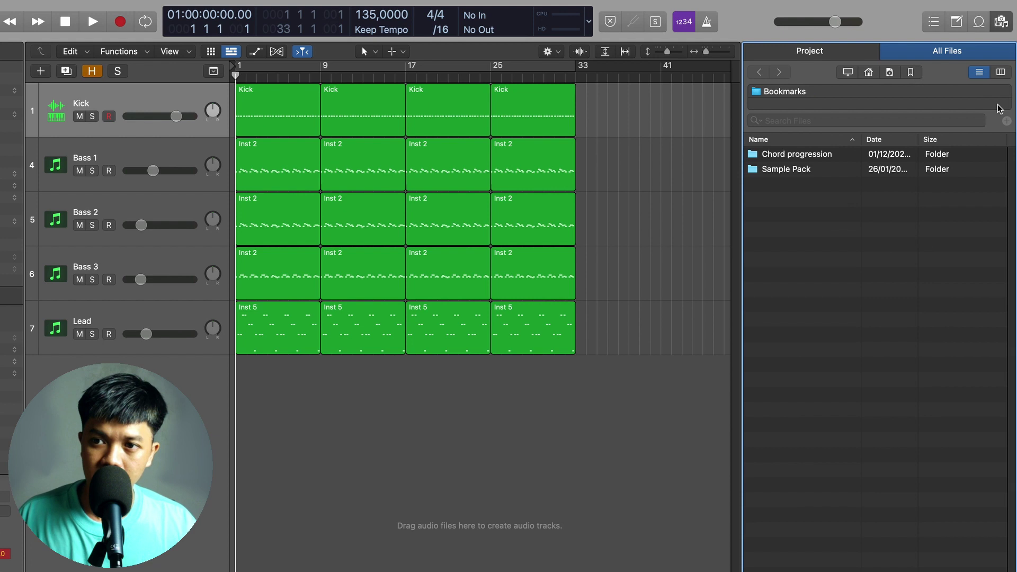
pyautogui.doubleClick(808, 168)
pyautogui.click(758, 75)
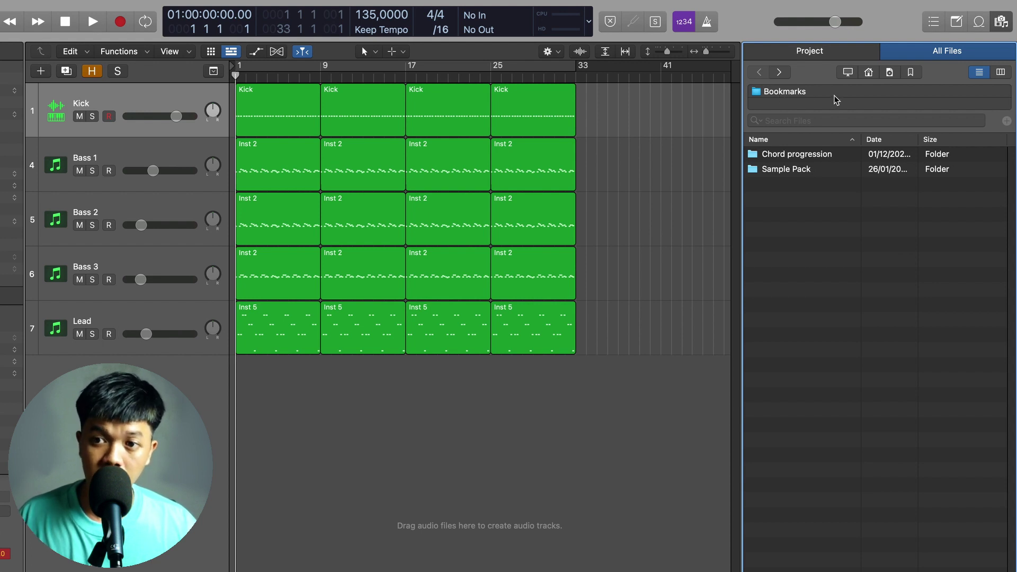
# - Browse from the Sample Pack bookmark through EDM, the Splice Sounds of KSHMR pack, Drums and Claps to the Regular Claps folder
pyautogui.rightClick(818, 170)
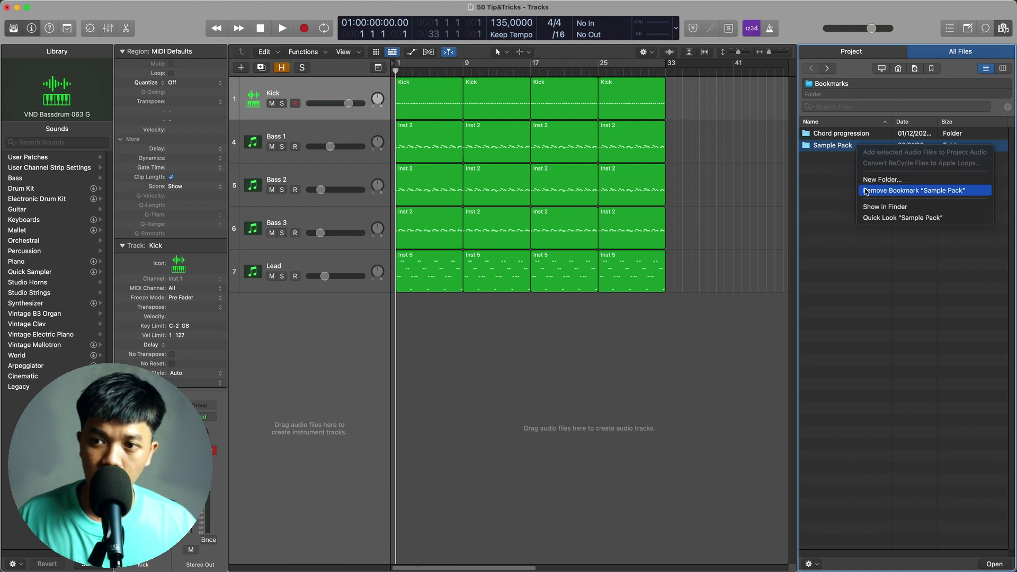
pyautogui.click(826, 146)
pyautogui.doubleClick(819, 145)
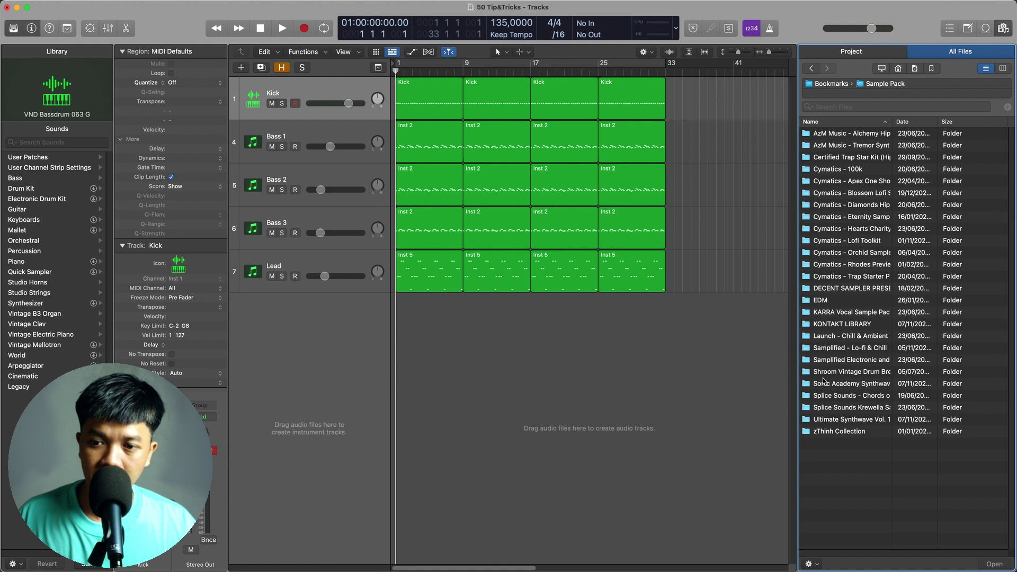
pyautogui.doubleClick(820, 301)
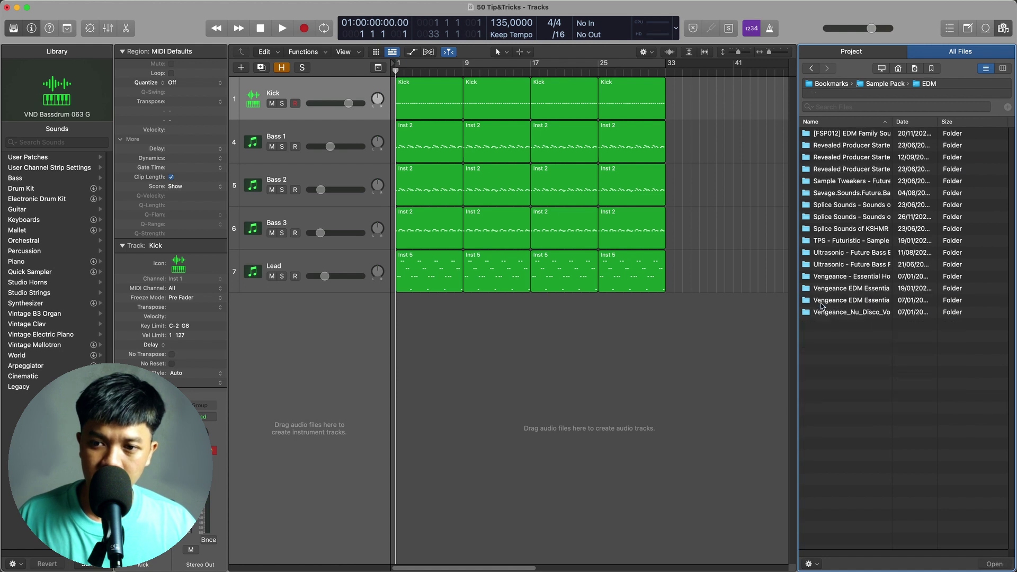
pyautogui.doubleClick(846, 205)
pyautogui.doubleClick(847, 133)
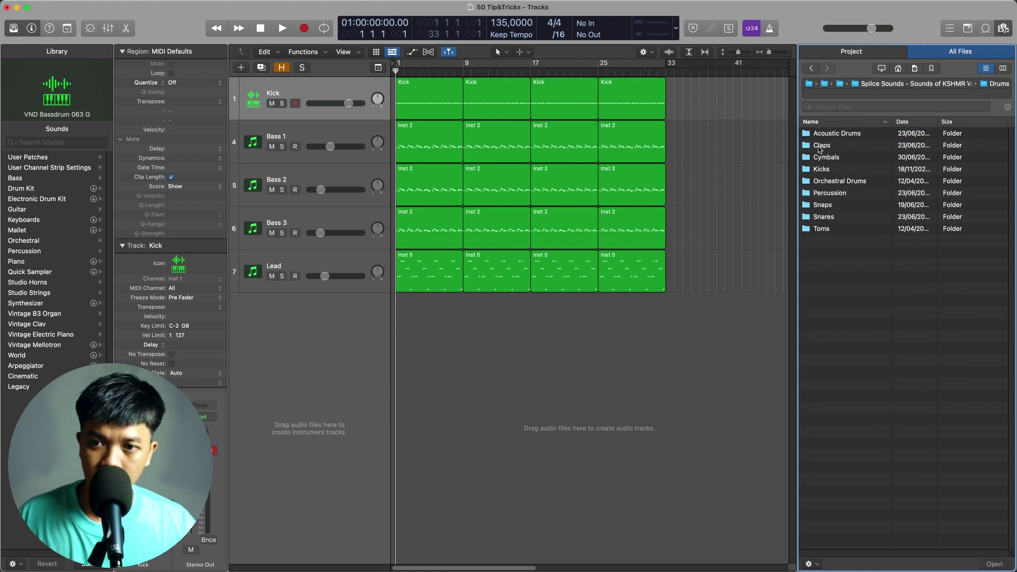
pyautogui.doubleClick(821, 146)
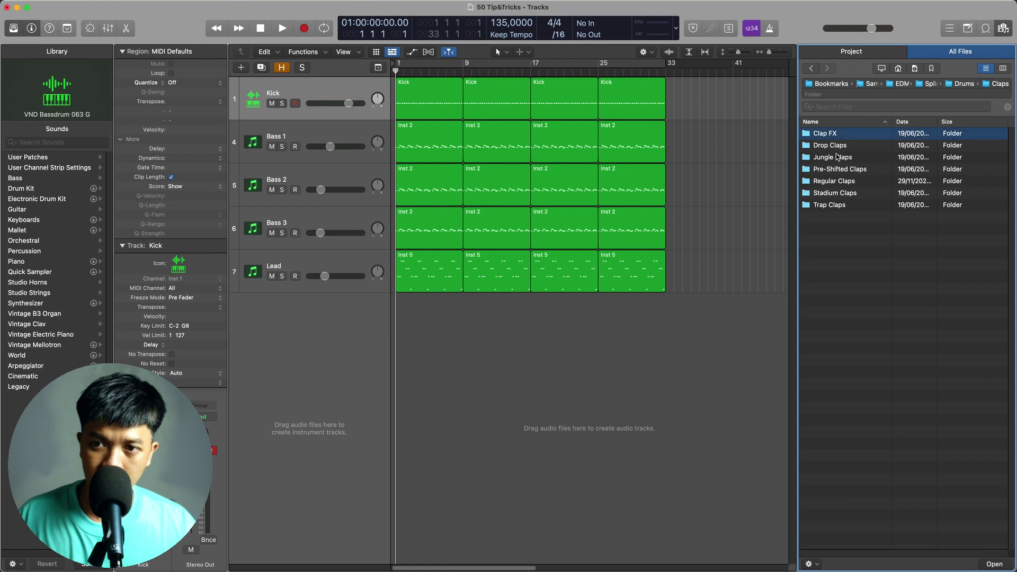
pyautogui.doubleClick(843, 182)
# - Audition the KSHMR Clap 05, 06 and 07 samples and add Clap 07 - Groove 04 on a new audio track at bar 5
pyautogui.click(860, 184)
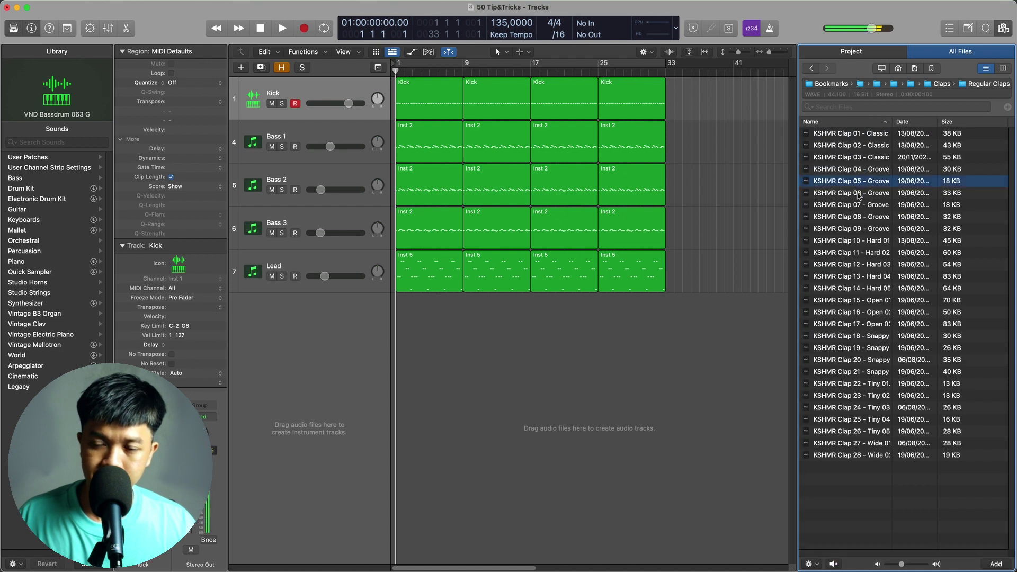
pyautogui.click(859, 194)
pyautogui.click(858, 206)
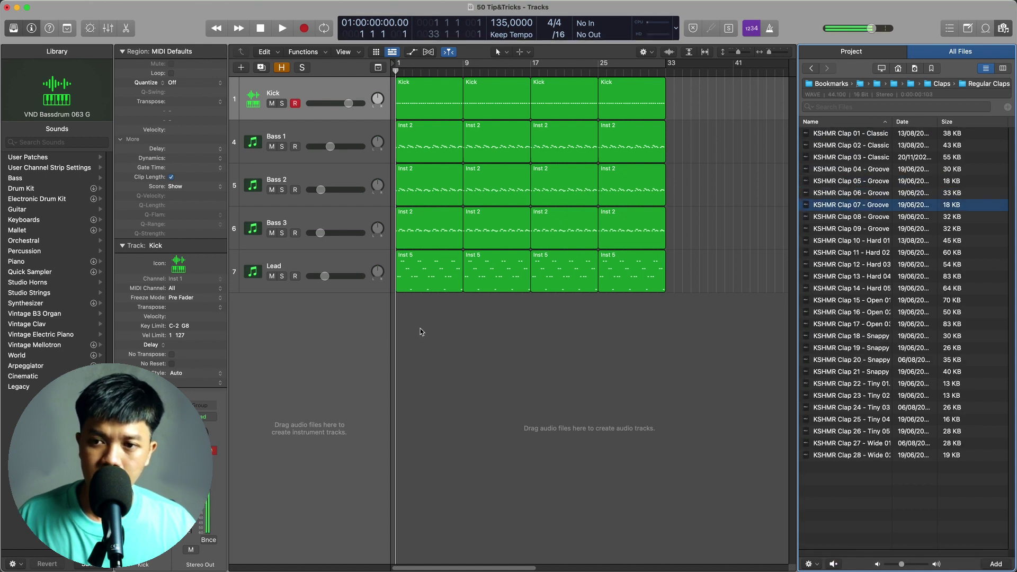
pyautogui.moveTo(862, 209); pyautogui.dragTo(430, 325)
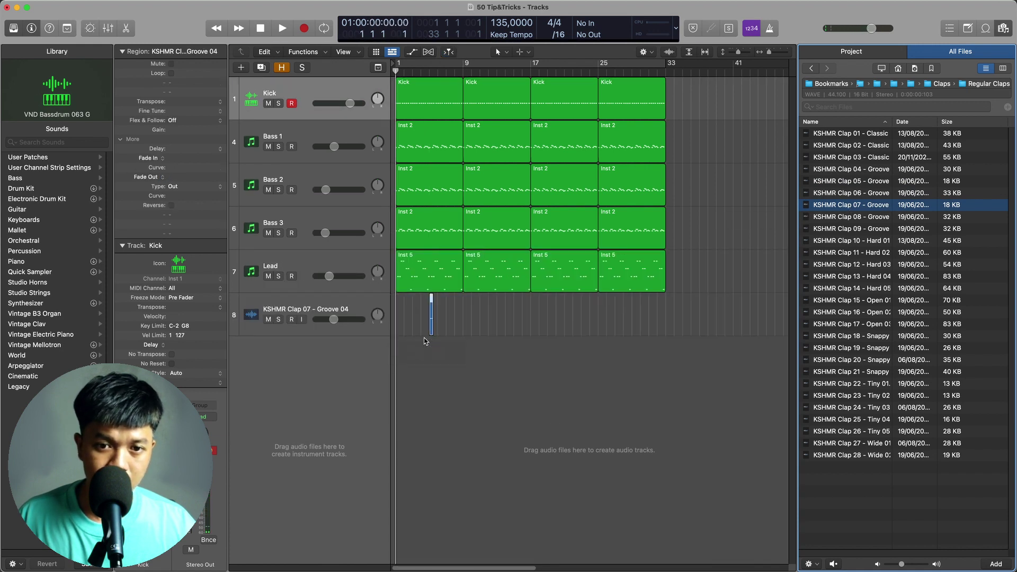
pyautogui.press('super+Right')
pyautogui.press('super+Right')
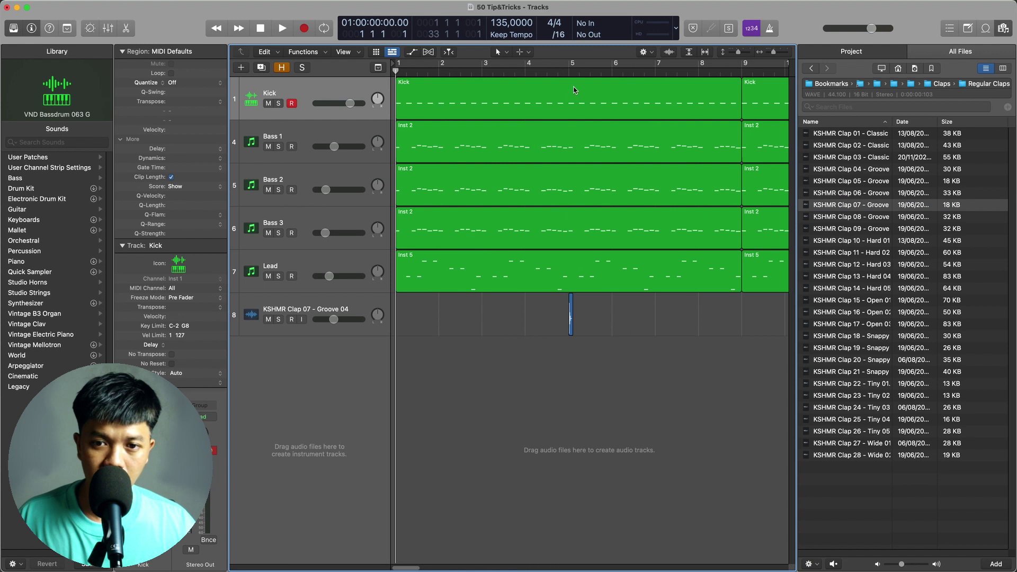
# - Audition the KSHMR Clap 12 - Hard 03 sample, try to add it as a track below Clap 07, and start playback
pyautogui.click(859, 265)
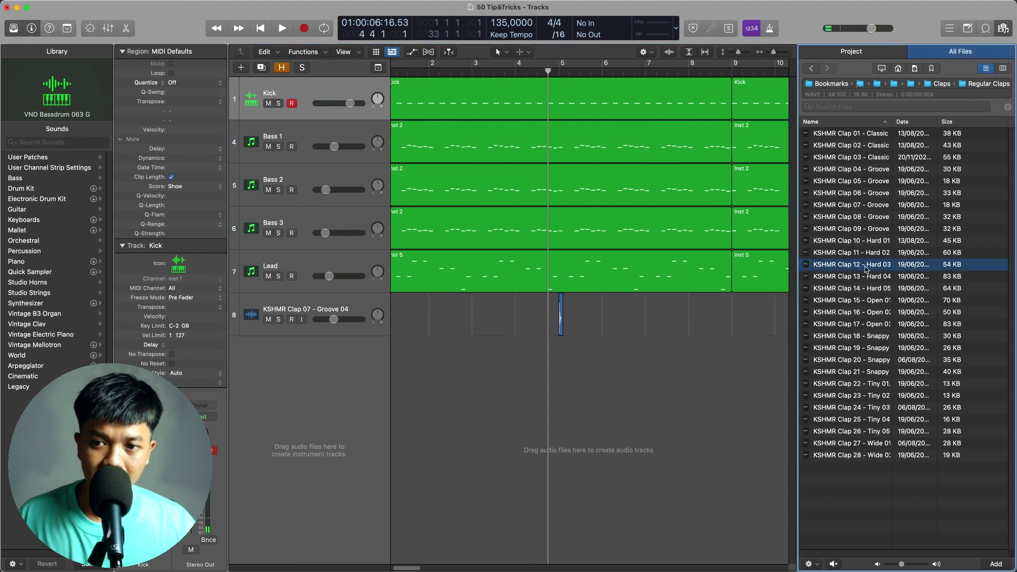
pyautogui.moveTo(866, 269); pyautogui.dragTo(298, 361)
pyautogui.press('space')
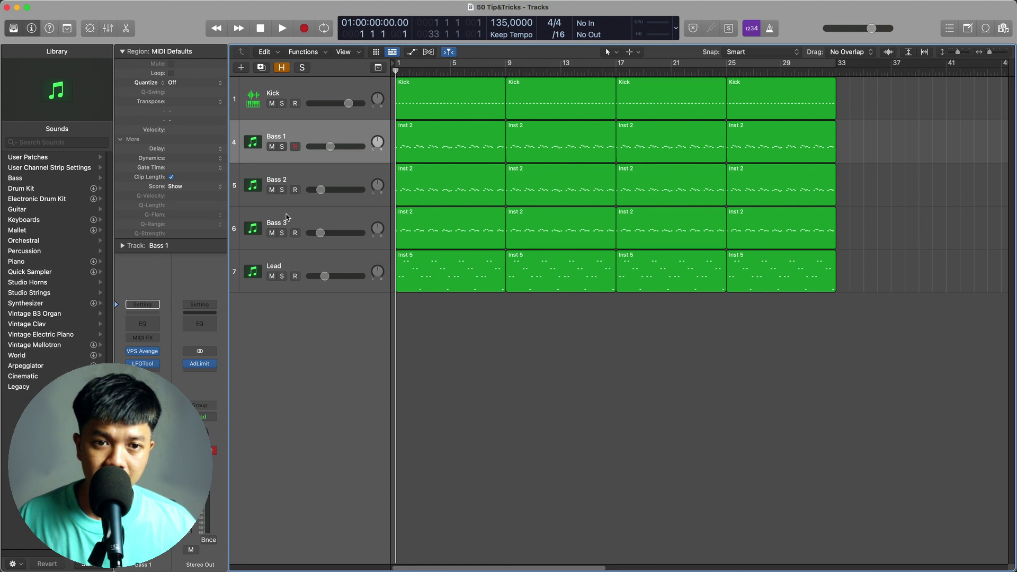
# - Inspect the LFOTool volume curve on the Bass 1 track and close the plug-in window
pyautogui.press('Down')
pyautogui.press('Down')
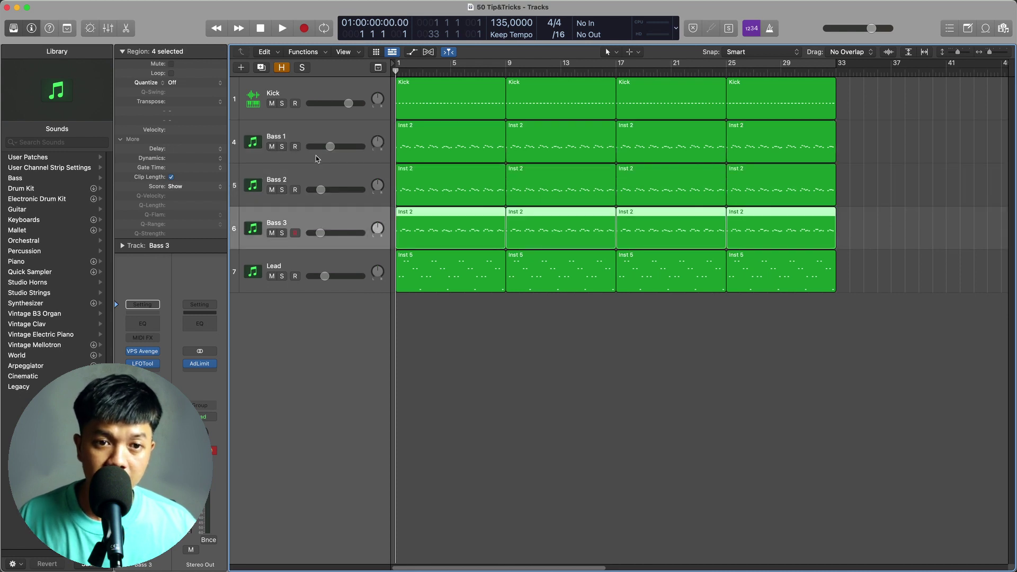
pyautogui.click(317, 158)
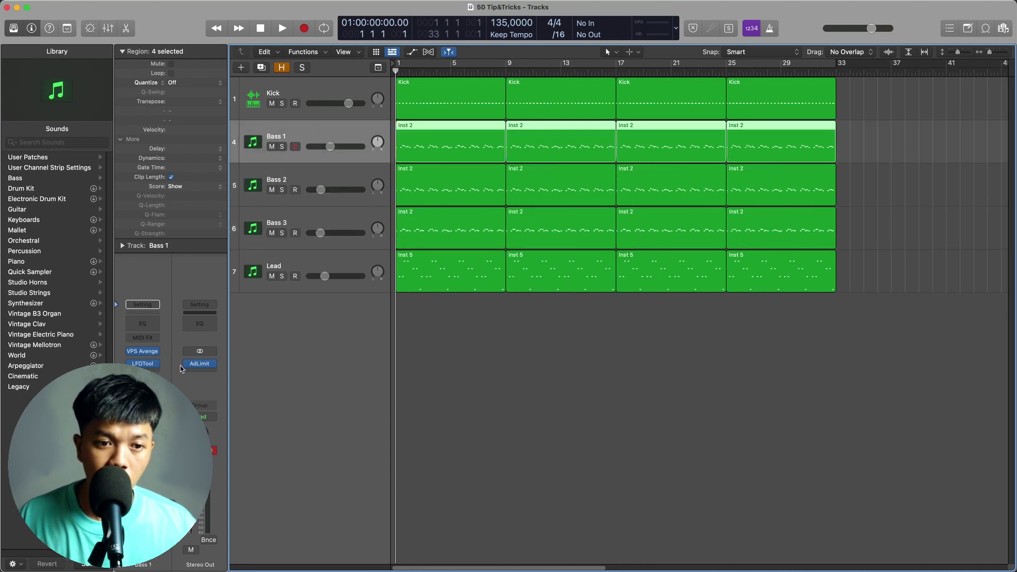
pyautogui.click(143, 364)
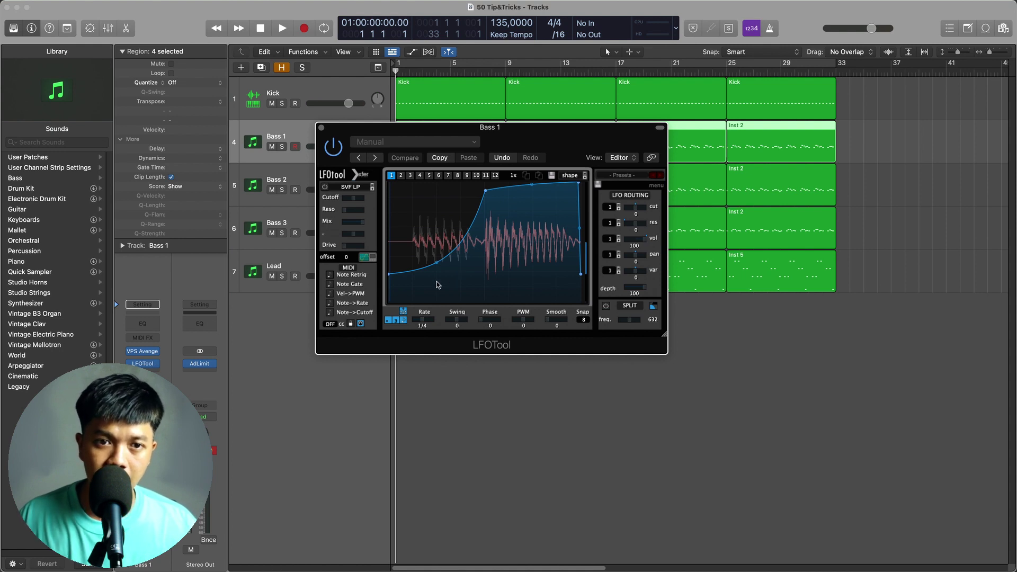
pyautogui.click(321, 127)
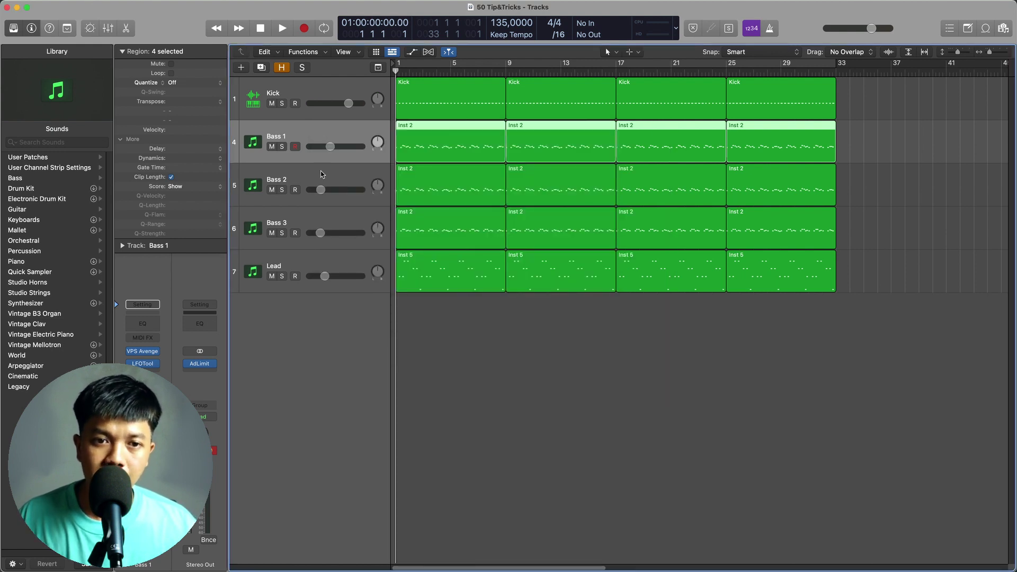
# - Lower the middle point of the rising LFOTool curve slightly on the Bass 3 track
pyautogui.click(323, 174)
pyautogui.click(312, 222)
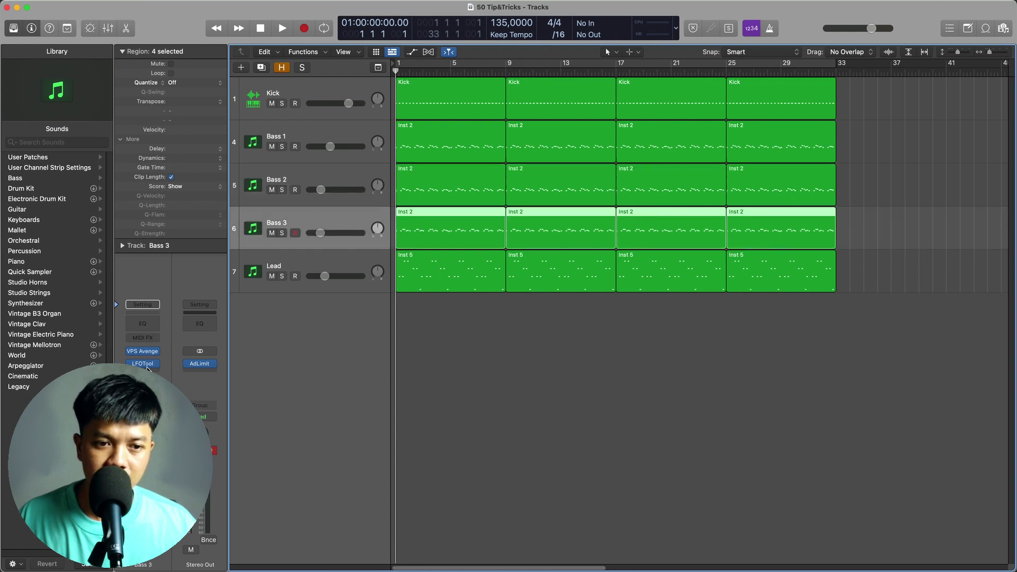
pyautogui.moveTo(147, 365)
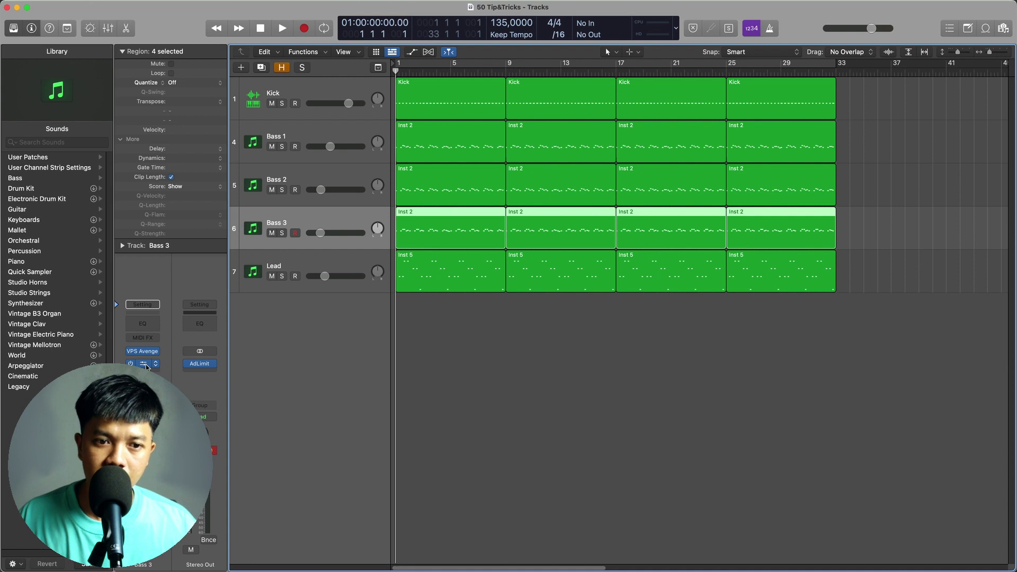
pyautogui.click(144, 364)
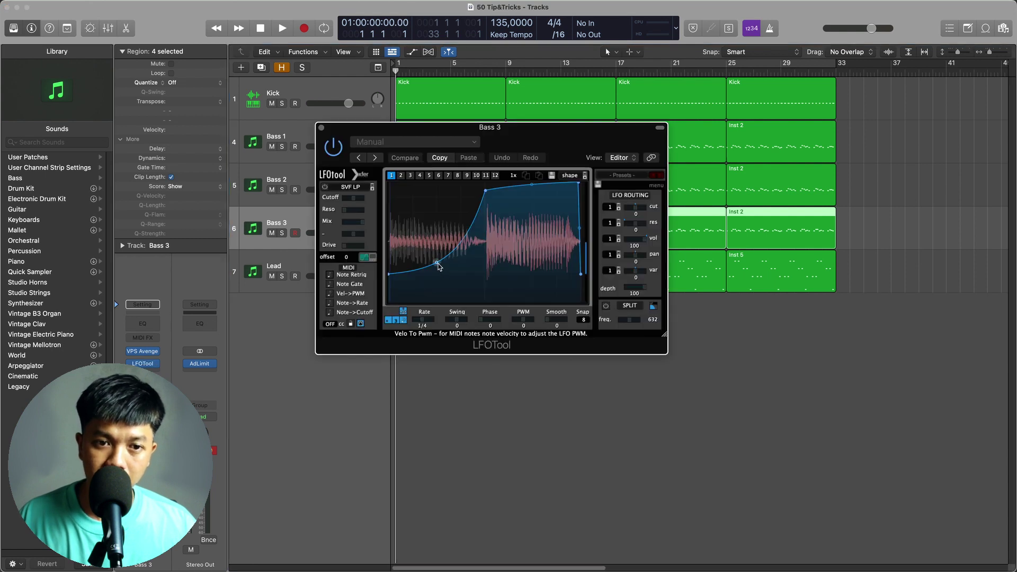
pyautogui.moveTo(437, 263); pyautogui.dragTo(437, 269)
# - Raise the middle point of the rising LFOTool curve on the Bass 2 track and close the plug-in window
pyautogui.click(304, 196)
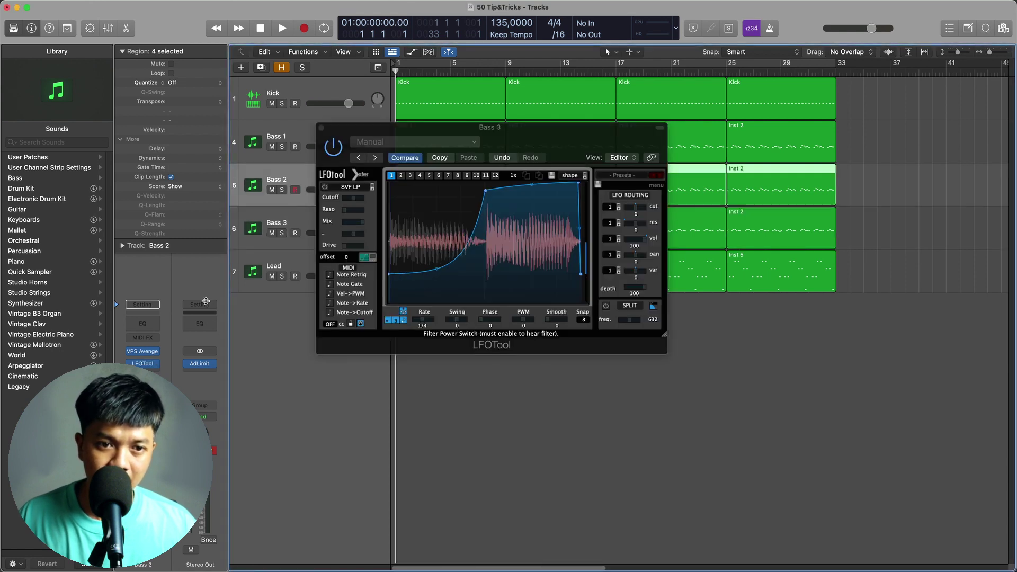
pyautogui.click(143, 363)
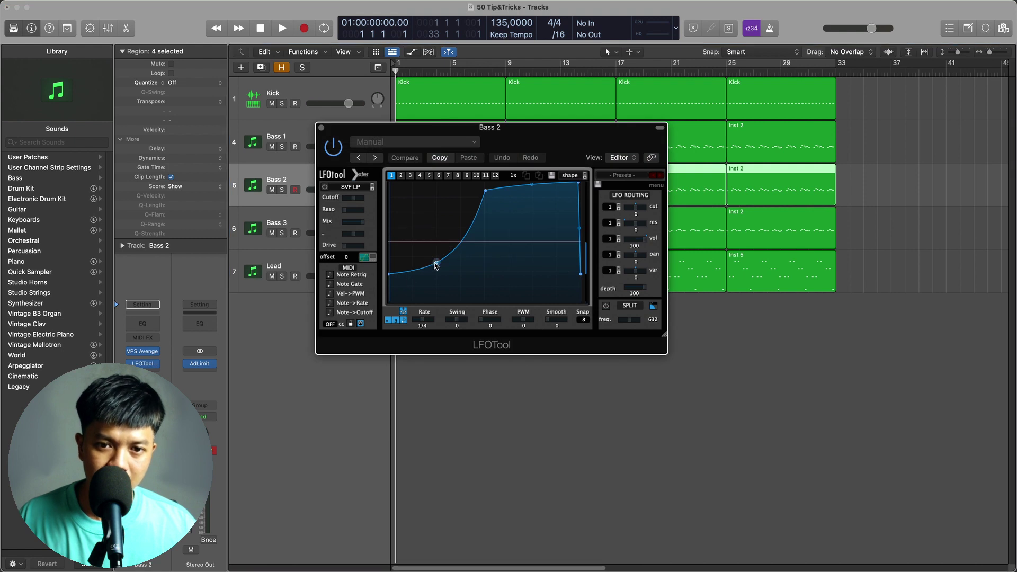
pyautogui.moveTo(436, 265); pyautogui.dragTo(436, 251)
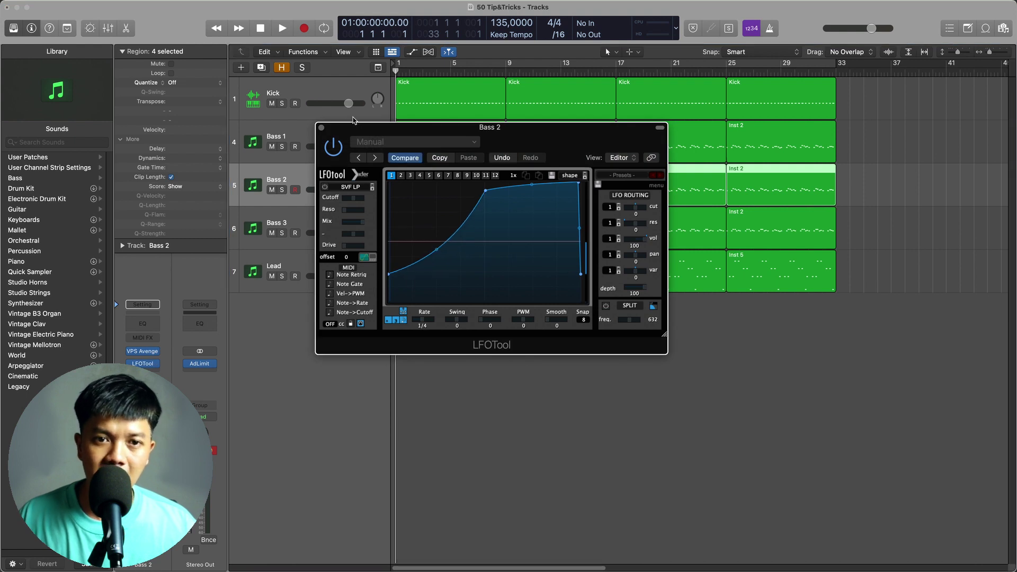
pyautogui.click(321, 127)
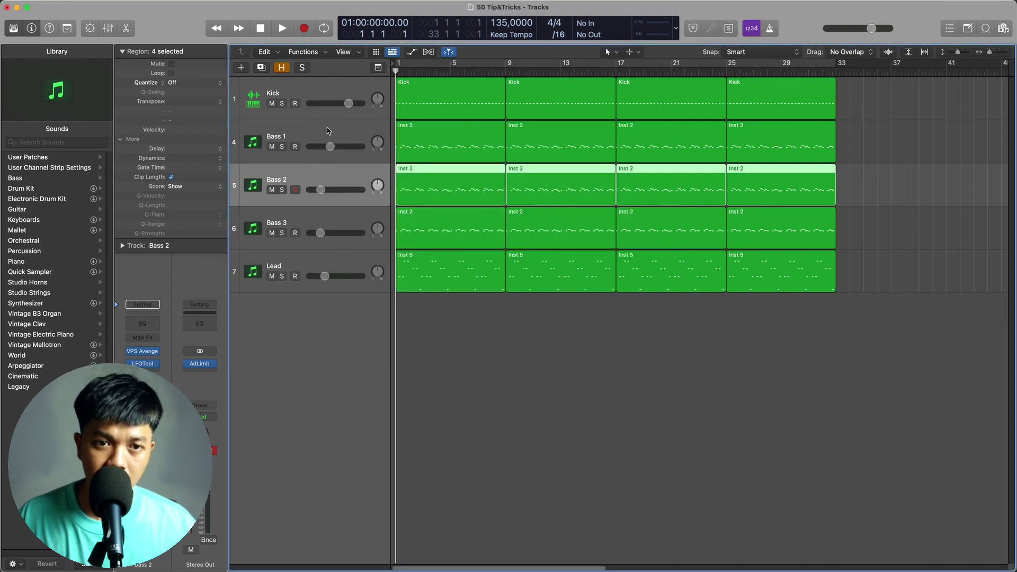
# - Group the Bass 1, Bass 2 and Bass 3 tracks into a Summing Stack
pyautogui.click(327, 127)
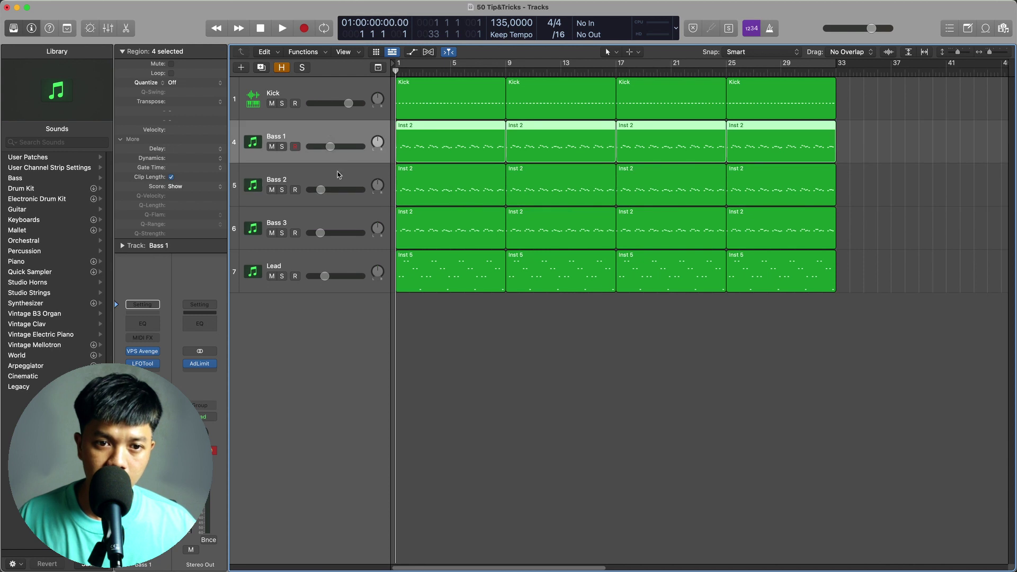
pyautogui.keyDown('shift'); pyautogui.click(339, 211); pyautogui.keyUp('shift')
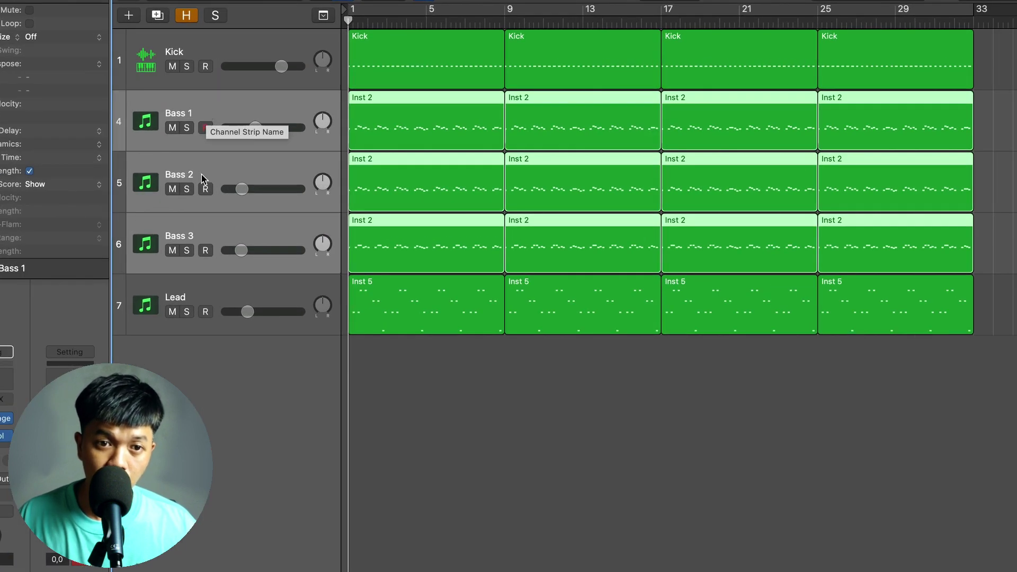
pyautogui.rightClick(193, 237)
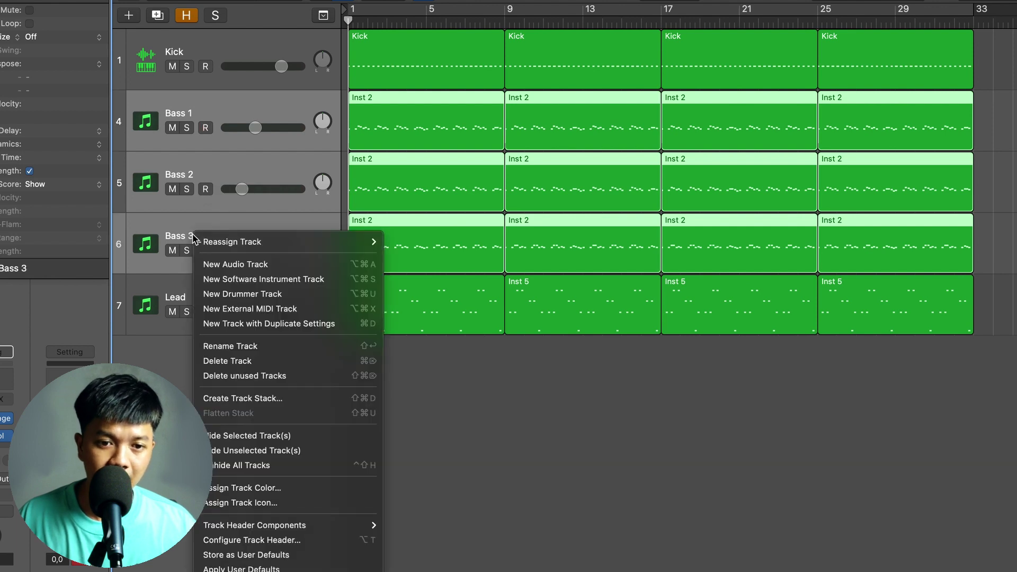
pyautogui.click(263, 402)
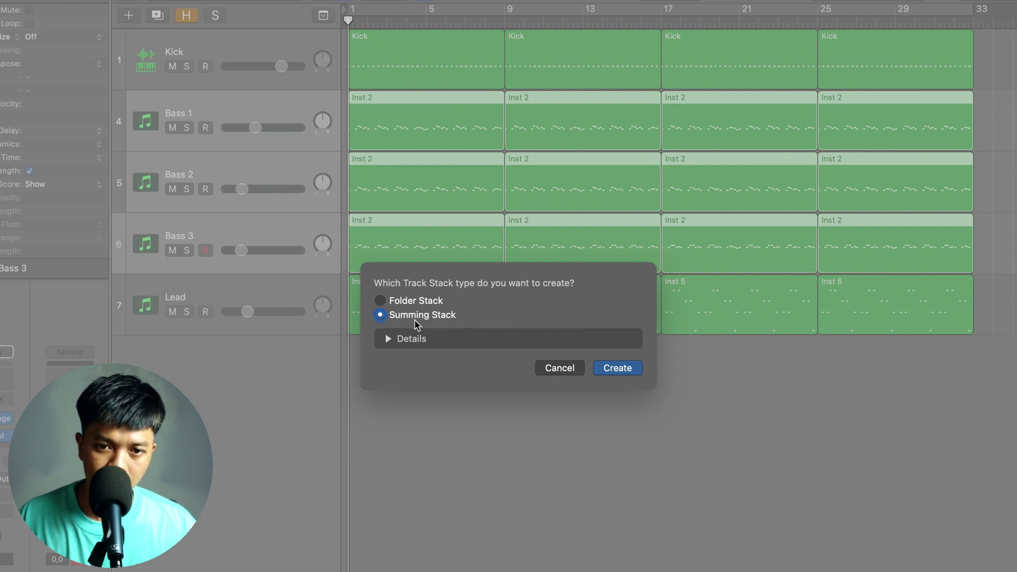
pyautogui.click(629, 367)
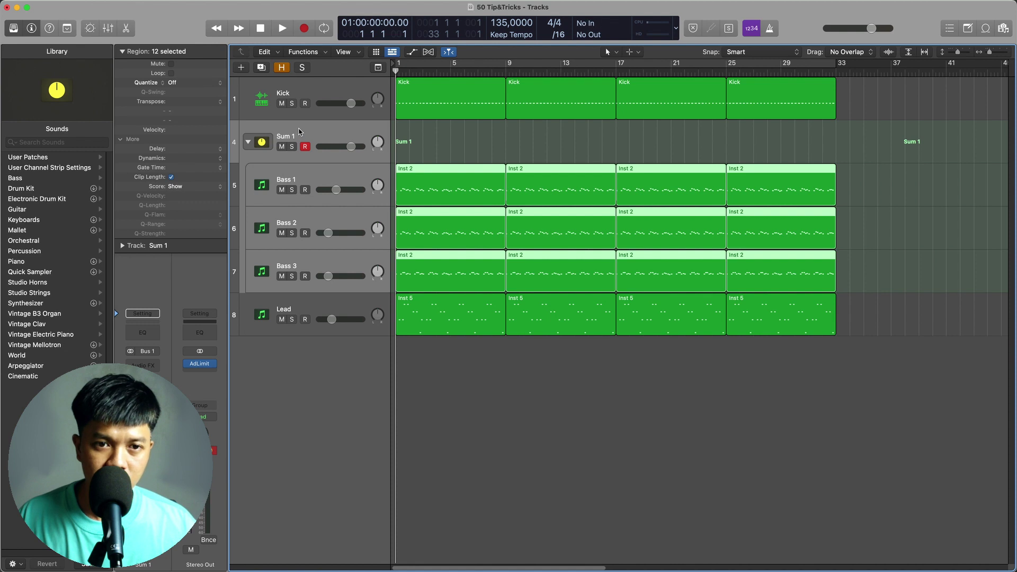
# - Rename the bass summing stack to Bass Bus
pyautogui.click(292, 139)
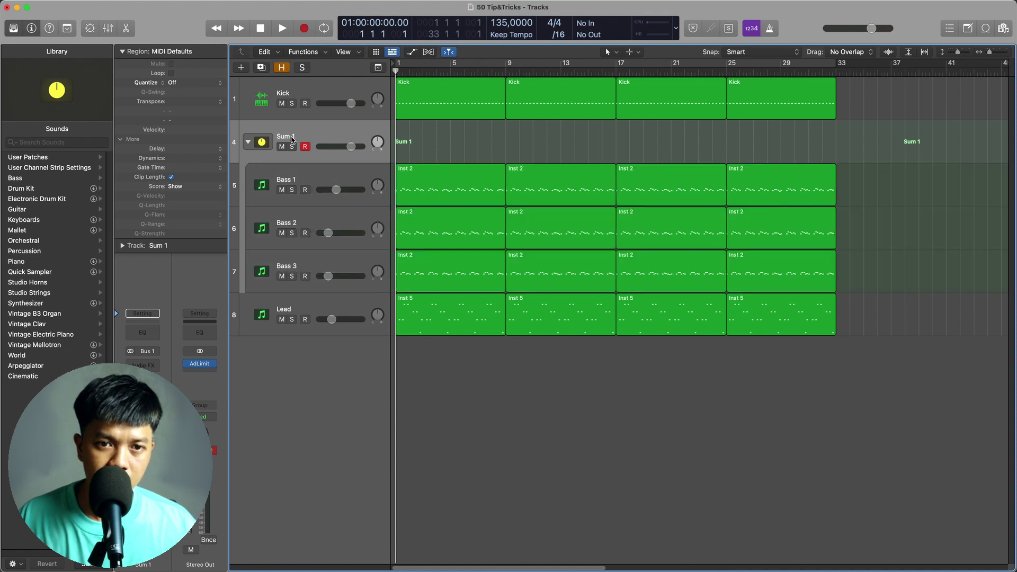
pyautogui.doubleClick(292, 139)
pyautogui.write('Bass')
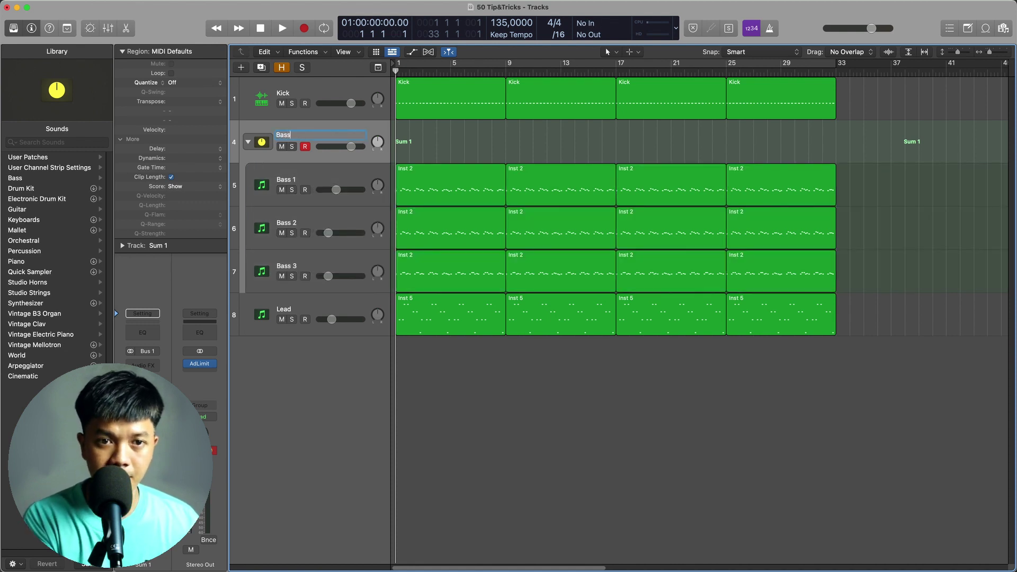
pyautogui.write(' Bus')
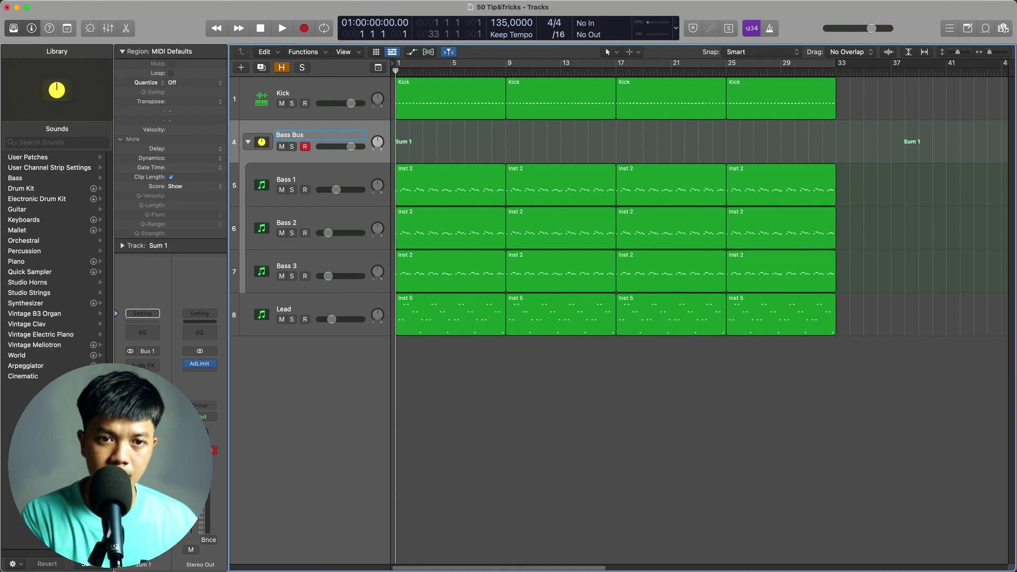
pyautogui.press('Return')
# - In the mixer, move LFOTool from Bass 1 to the Bass Bus channel and remove it from Bass 2 and Bass 3
pyautogui.press('x')
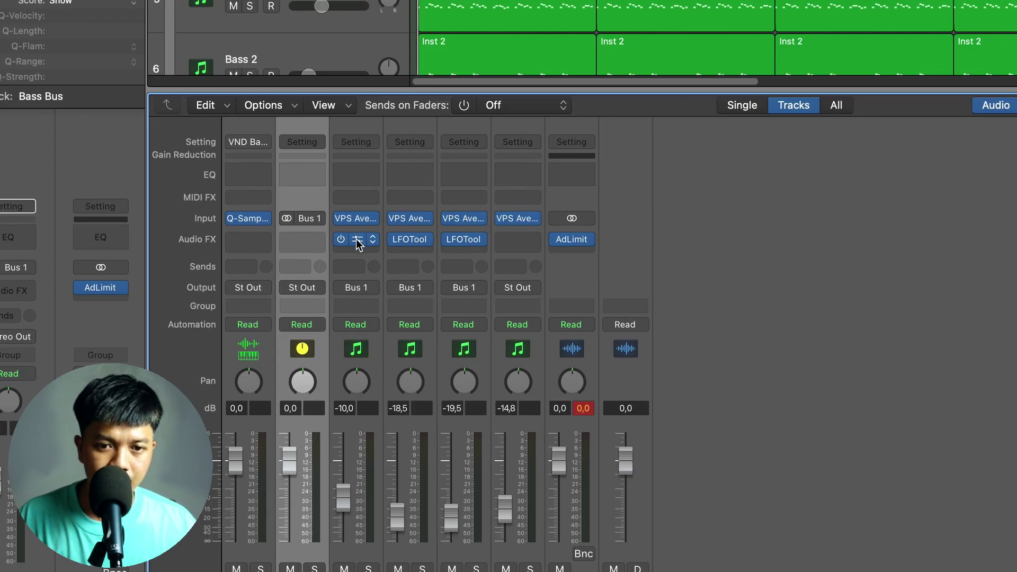
pyautogui.moveTo(360, 240); pyautogui.dragTo(309, 239)
pyautogui.click(428, 240)
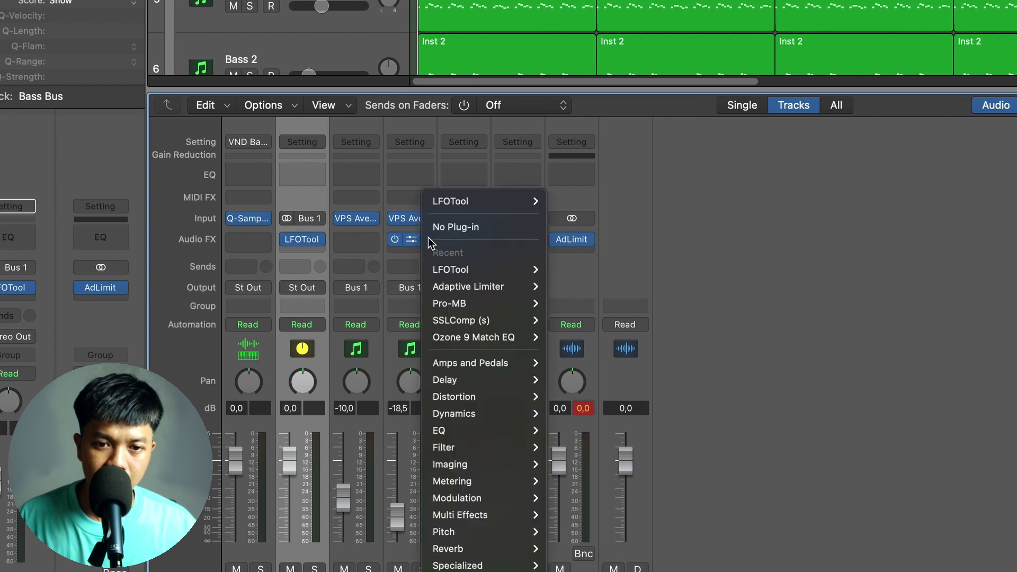
pyautogui.click(456, 228)
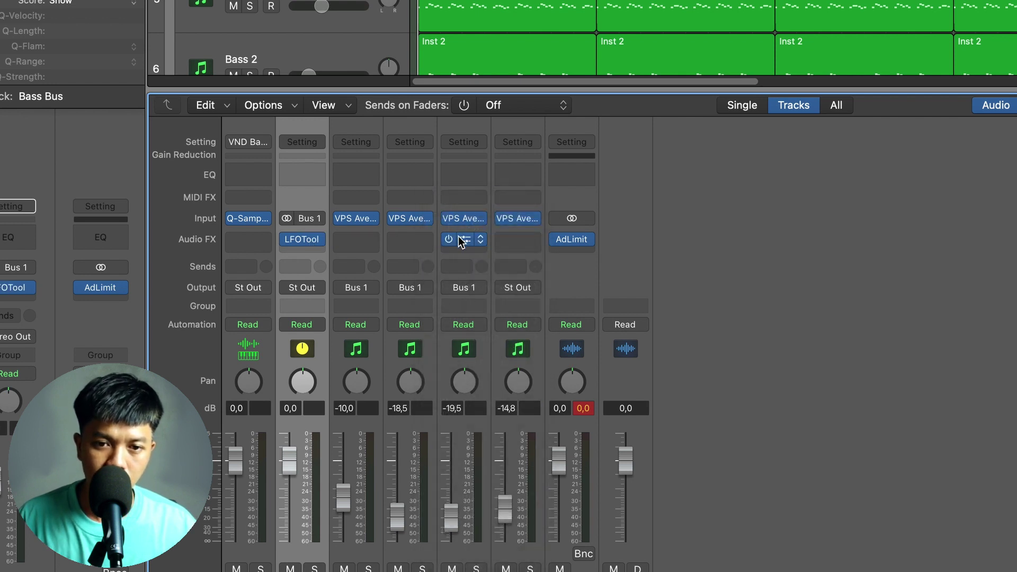
pyautogui.click(481, 242)
pyautogui.click(480, 239)
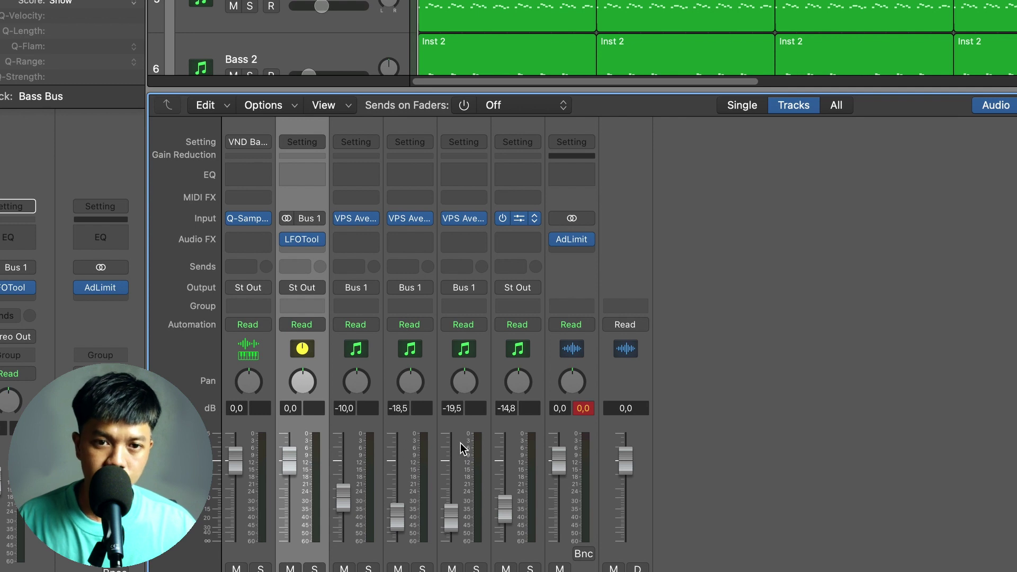
pyautogui.press('x')
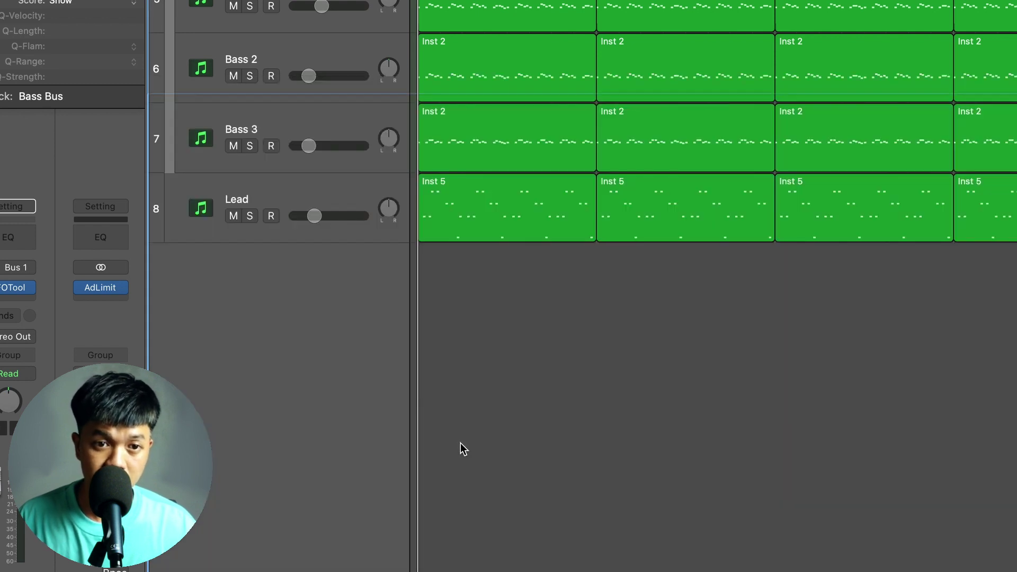
# - Solo the Bass Bus and play it while bypassing and re-enabling its LFOTool to compare the sound, then remove the solo
pyautogui.hotkey('ctrl', 'm')
pyautogui.press('space')
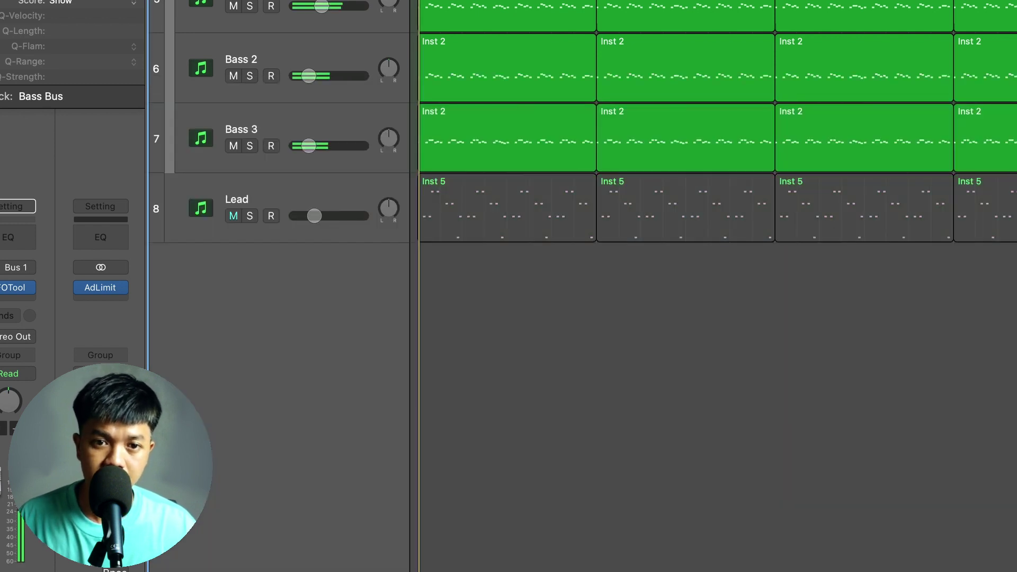
pyautogui.press('x')
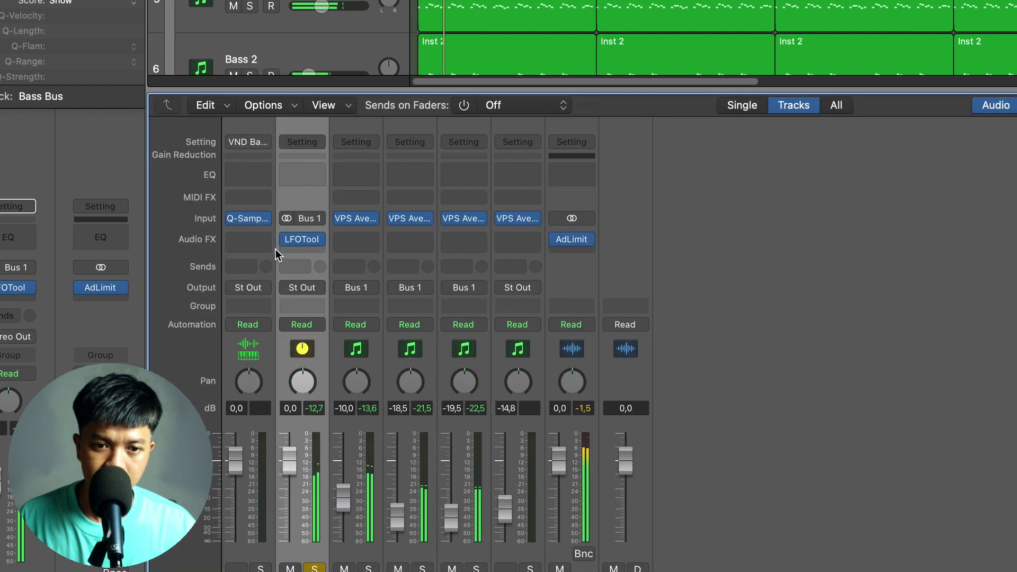
pyautogui.click(287, 240)
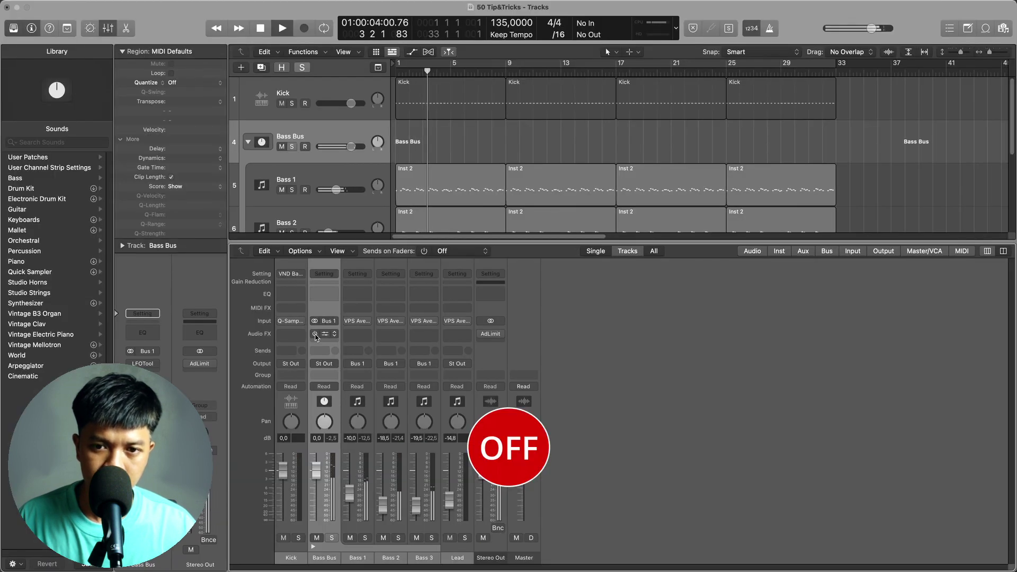
pyautogui.click(315, 334)
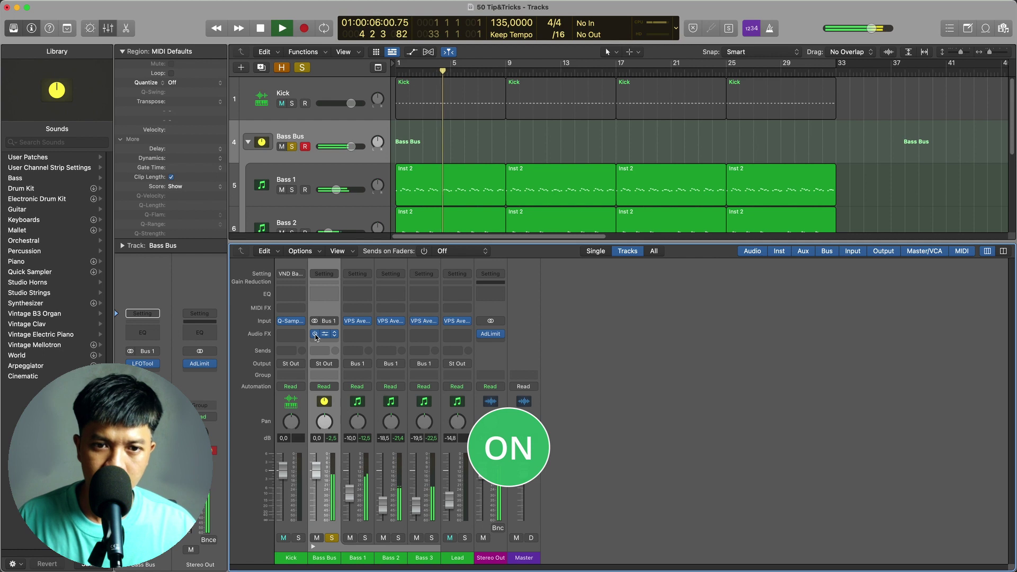
pyautogui.press('x')
pyautogui.press('s')
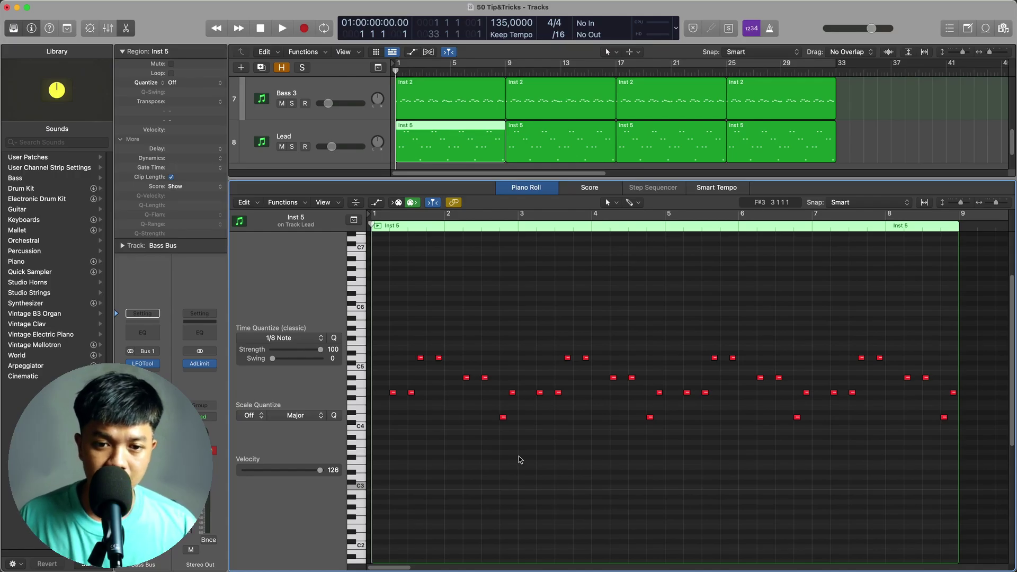
# - Choose the Velocity Tool in the Lead region's Piano Roll and adjust the velocity of the D5 note just before bar 2 down and up
pyautogui.press('t')
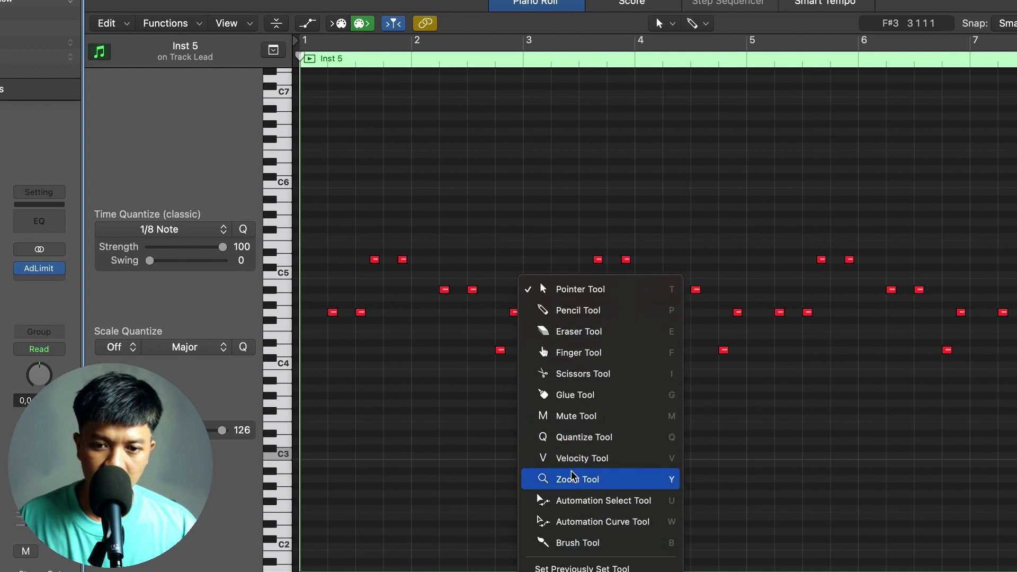
pyautogui.click(576, 459)
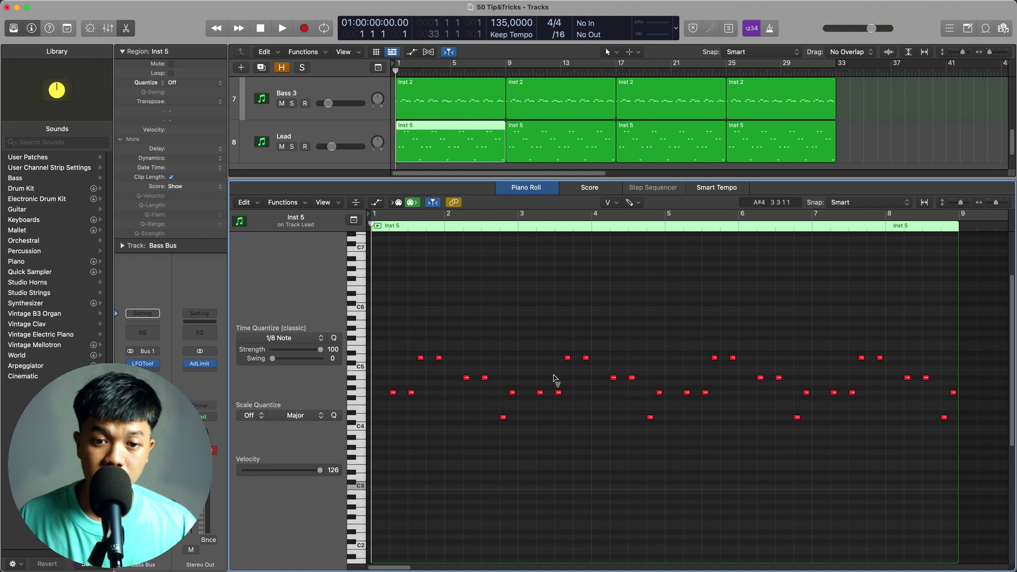
pyautogui.moveTo(439, 359); pyautogui.dragTo(439, 468)
pyautogui.press('Right')
pyautogui.press('Right')
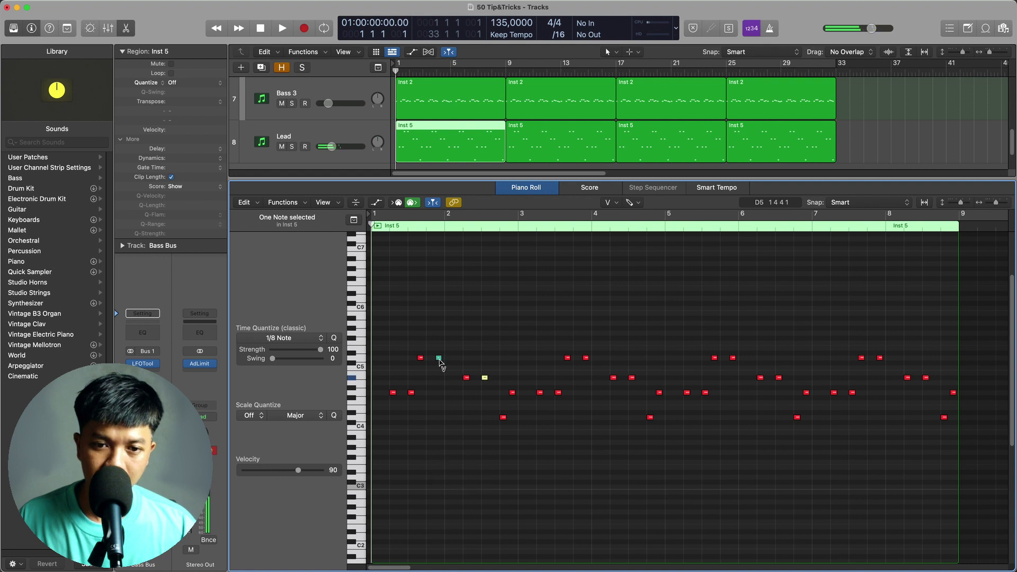
pyautogui.moveTo(439, 359); pyautogui.dragTo(438, 312)
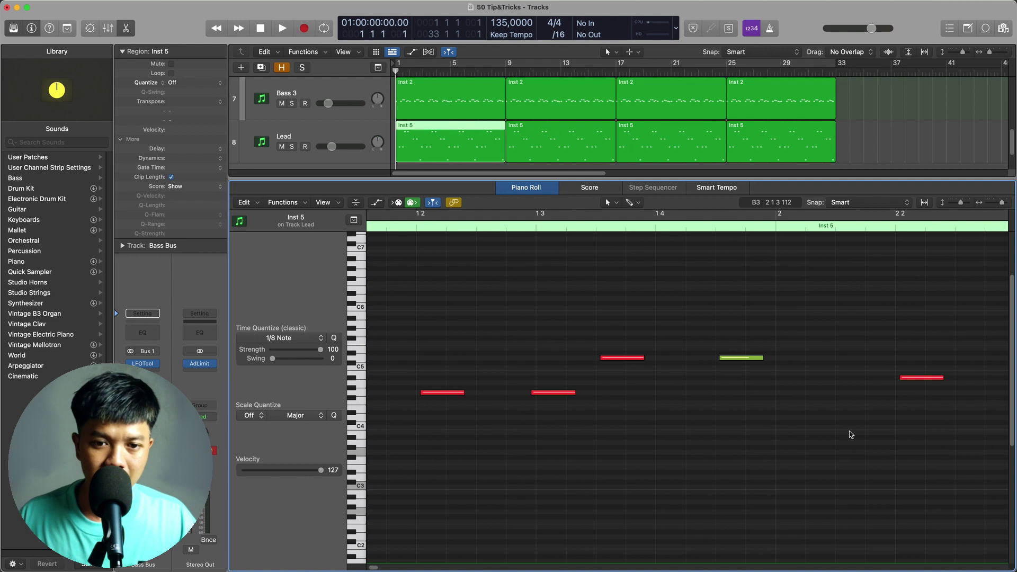
# - Quantize all notes of the Lead region to the 1/8 Note grid
pyautogui.press('super+a')
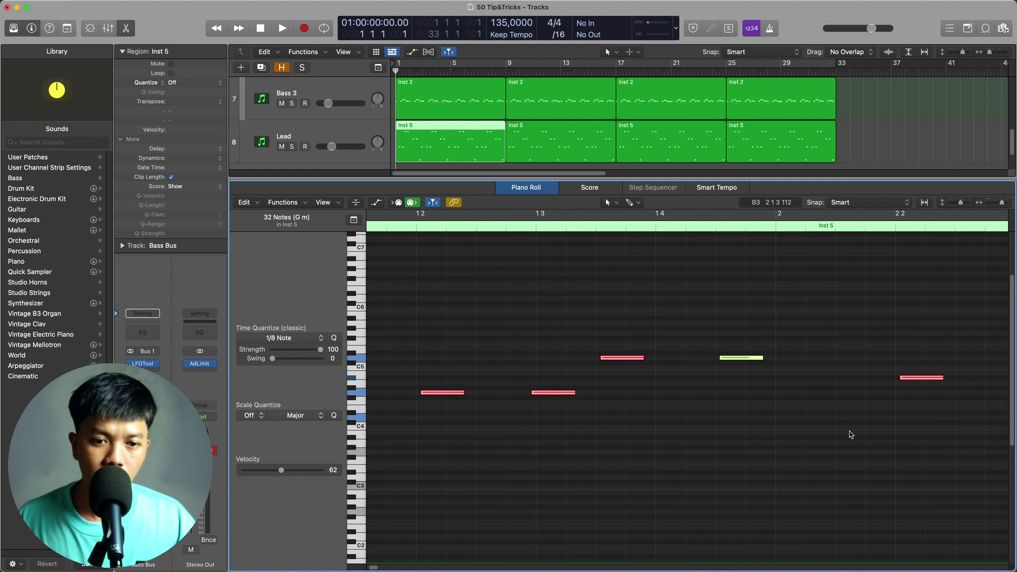
pyautogui.press('q')
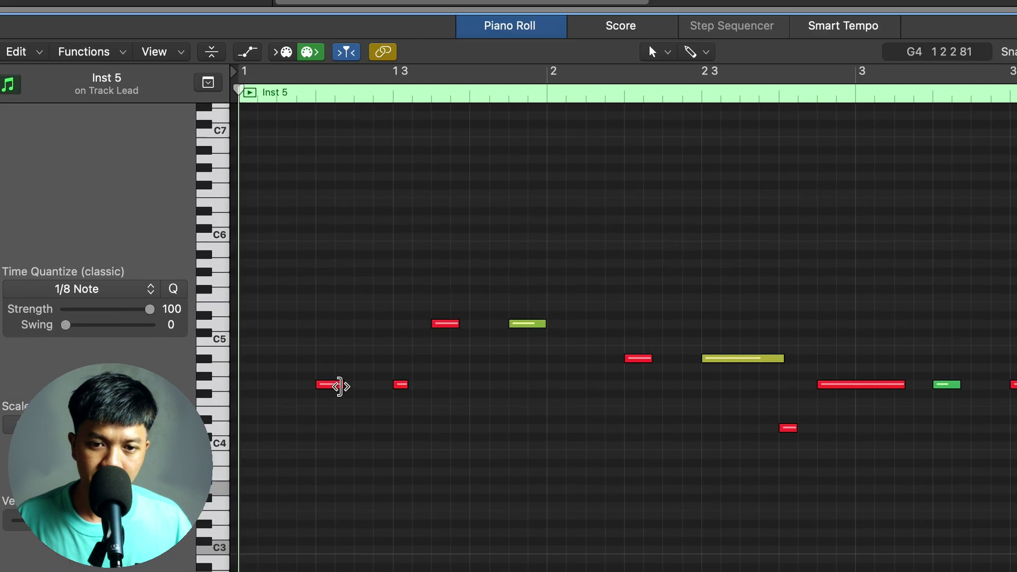
# - Resize the opening notes of the Lead region one by one to a length of 0 0 1 0
pyautogui.moveTo(425, 394); pyautogui.dragTo(411, 385)
pyautogui.moveTo(459, 324); pyautogui.dragTo(453, 324)
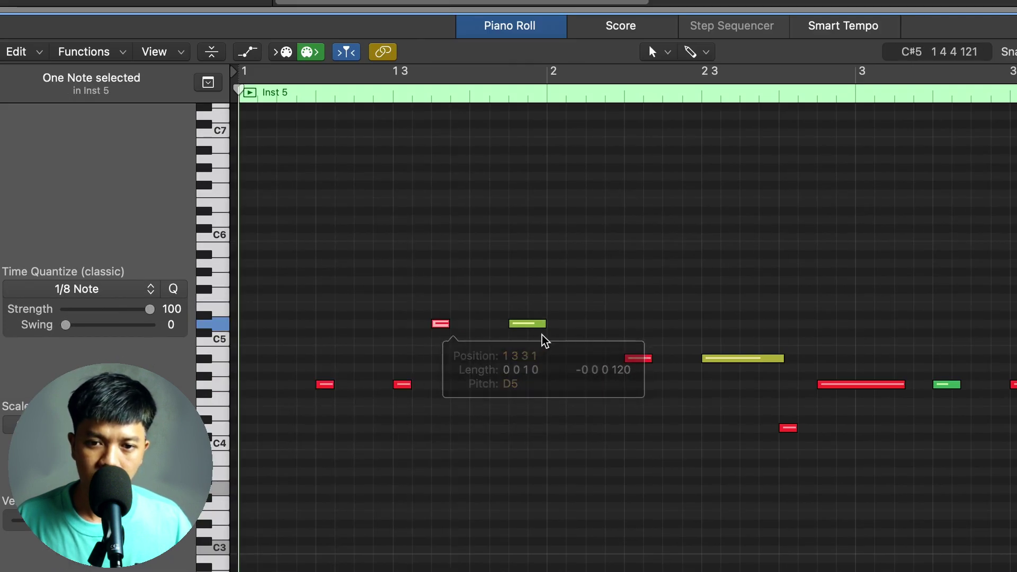
pyautogui.moveTo(544, 324); pyautogui.dragTo(527, 324)
pyautogui.click(551, 392)
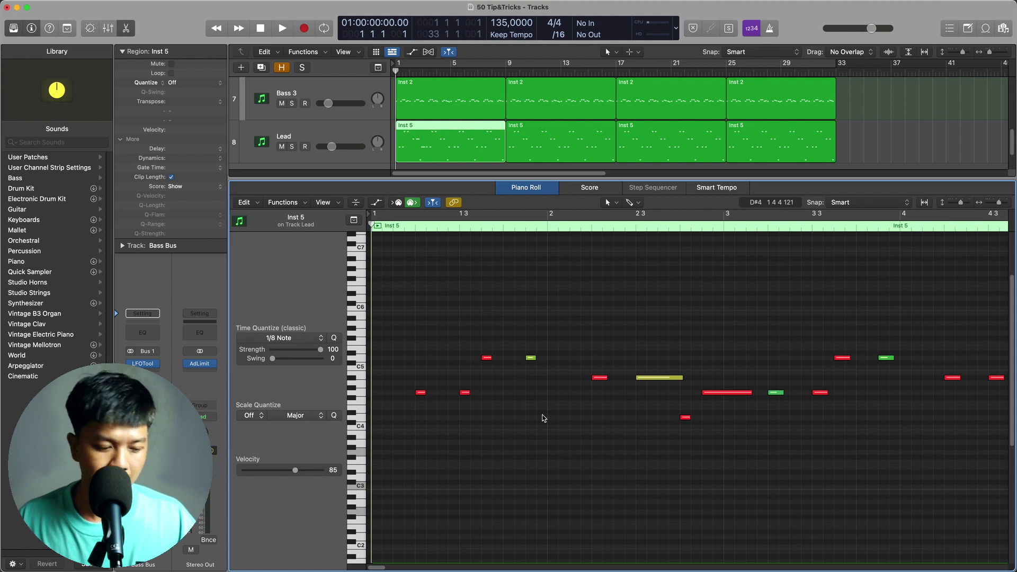
# - Give all notes in the Lead region one identical length and one identical velocity in a single adjustment each
pyautogui.press('super+a')
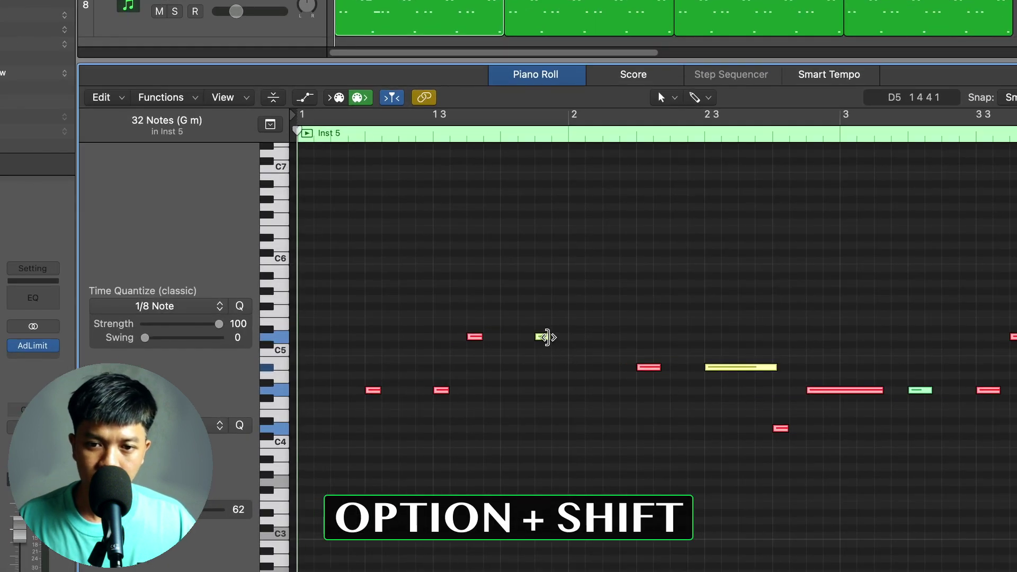
pyautogui.moveTo(534, 358); pyautogui.dragTo(577, 360)
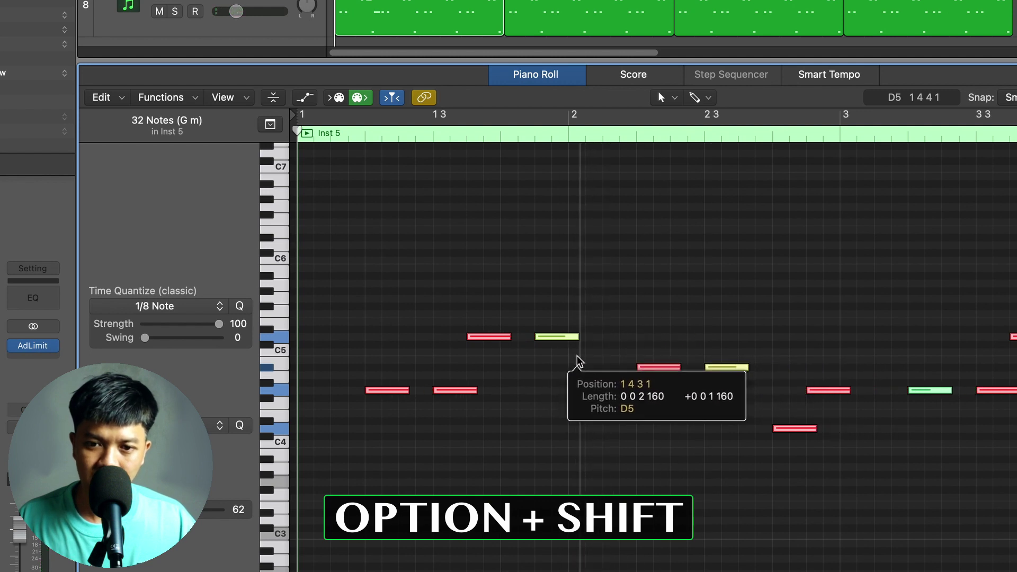
pyautogui.moveTo(577, 361); pyautogui.dragTo(577, 361)
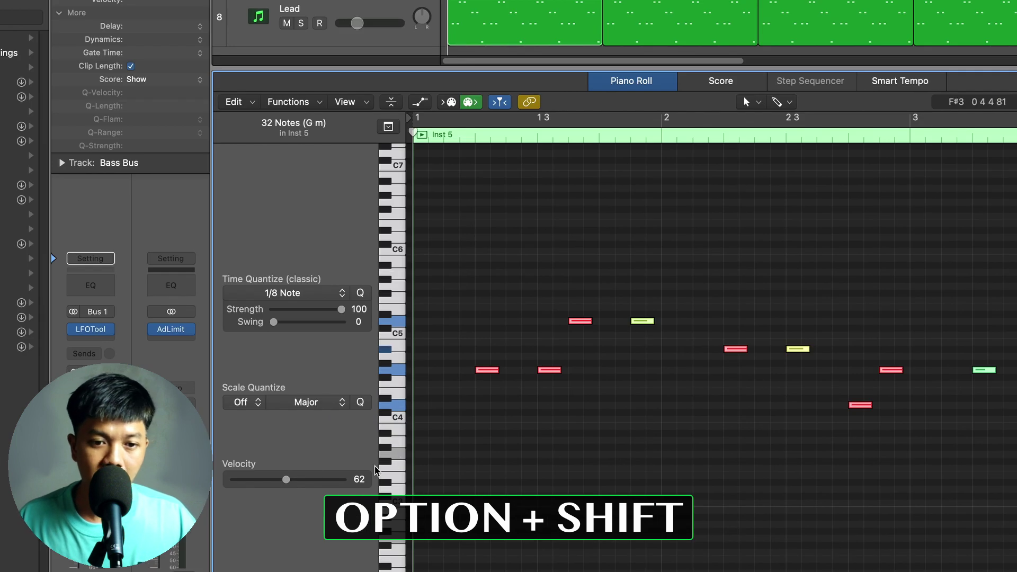
pyautogui.moveTo(281, 471); pyautogui.dragTo(371, 511)
pyautogui.click(712, 494)
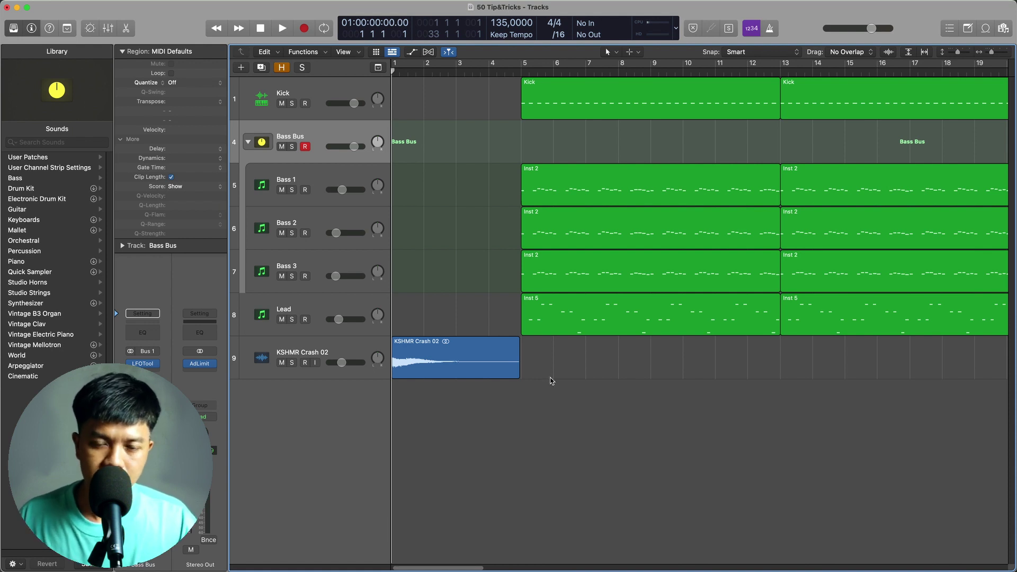
# - Reverse the KSHMR Crash 02 audio region through its additional region parameters
pyautogui.click(504, 369)
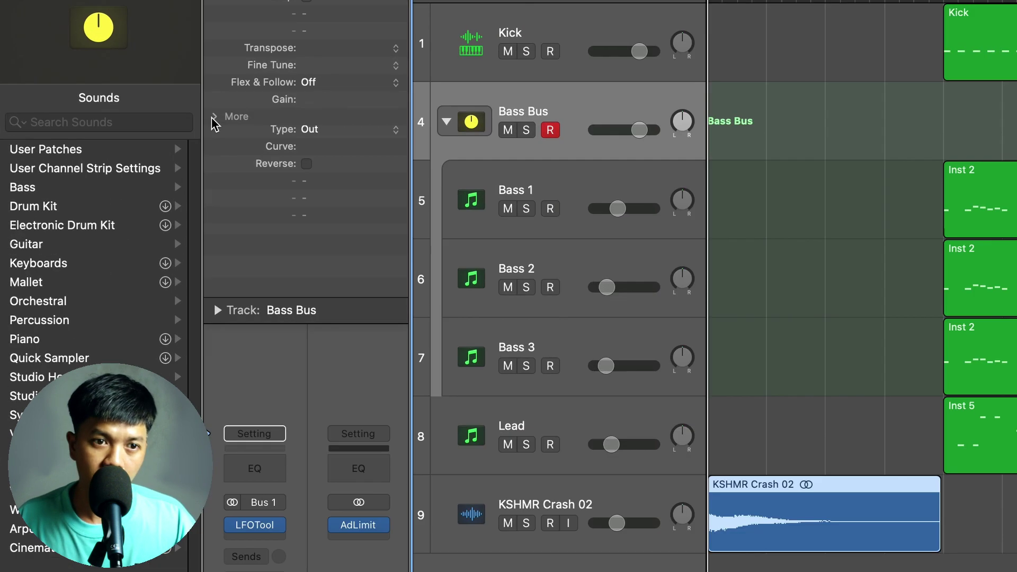
pyautogui.click(120, 141)
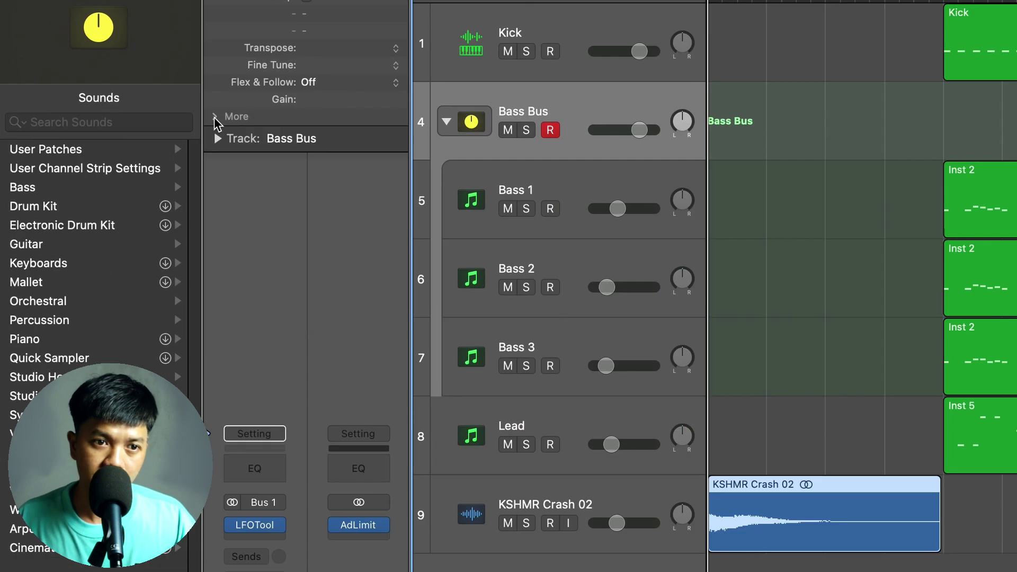
pyautogui.click(214, 117)
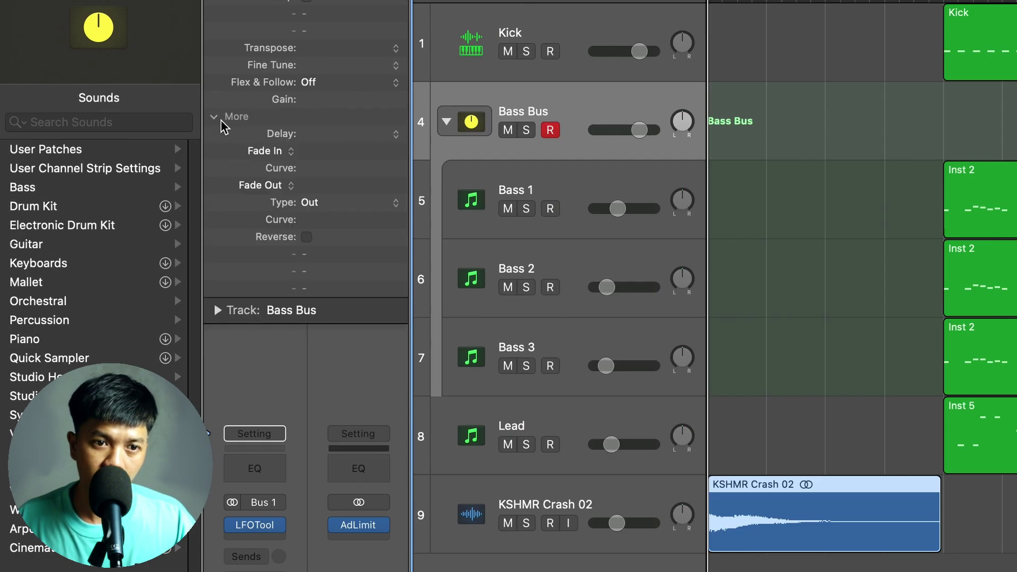
pyautogui.click(306, 238)
# - Shift the reversed KSHMR Crash 02 region slightly later, trim its end to bar 5 and play the transition from bar 2
pyautogui.press('t')
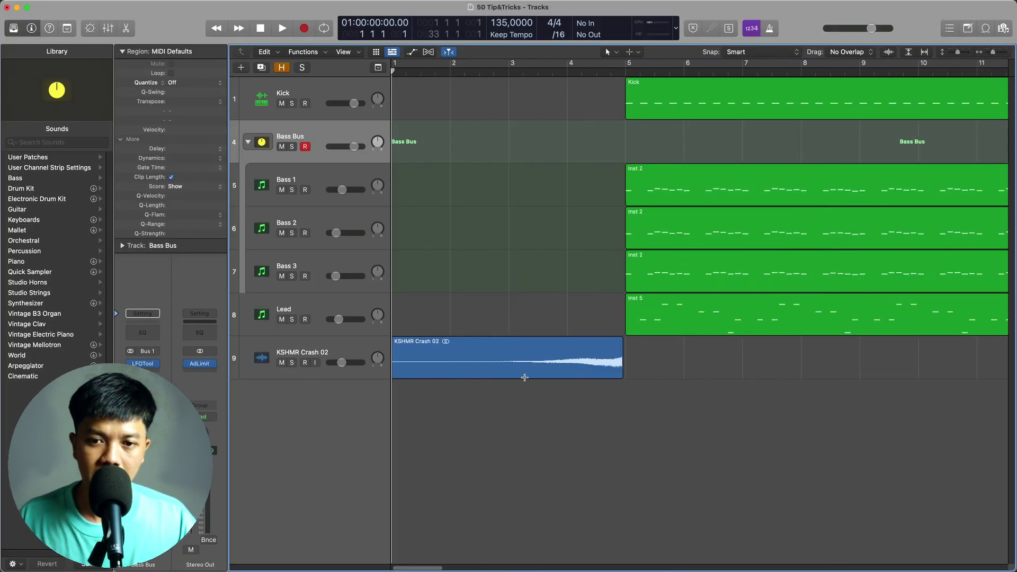
pyautogui.moveTo(551, 365); pyautogui.dragTo(566, 366)
pyautogui.moveTo(635, 369); pyautogui.dragTo(625, 371)
pyautogui.click(465, 193)
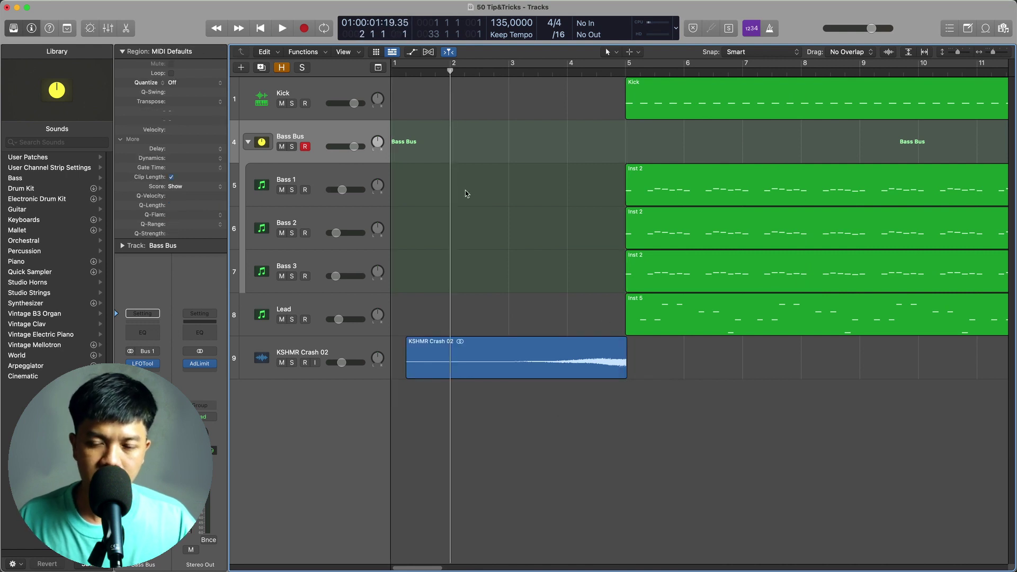
pyautogui.press('space')
pyautogui.press('super+Left')
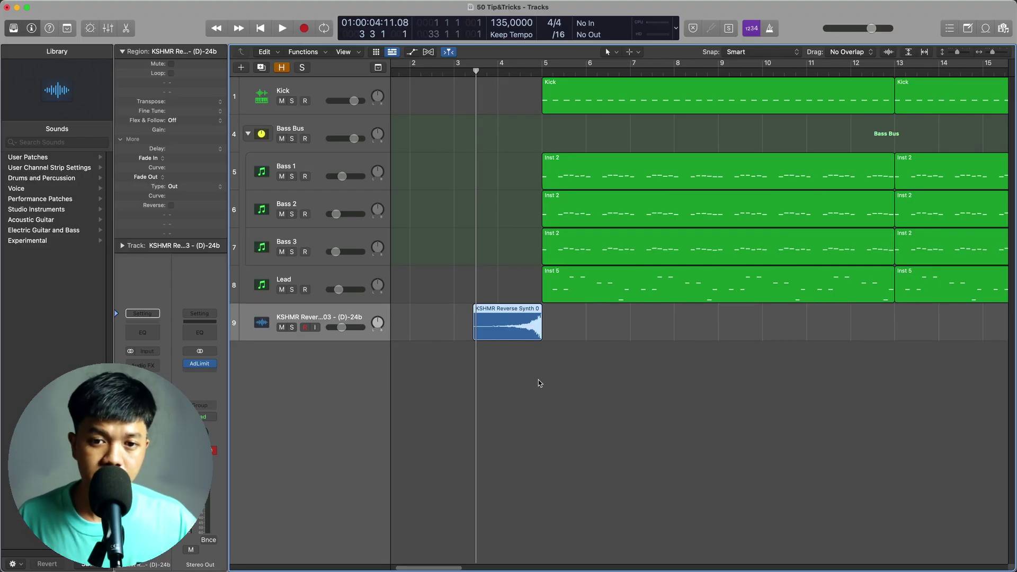
# - Play the KSHMR Reverse Synth 03 region leading into bar 5 to hear its original pitch
pyautogui.press('space')
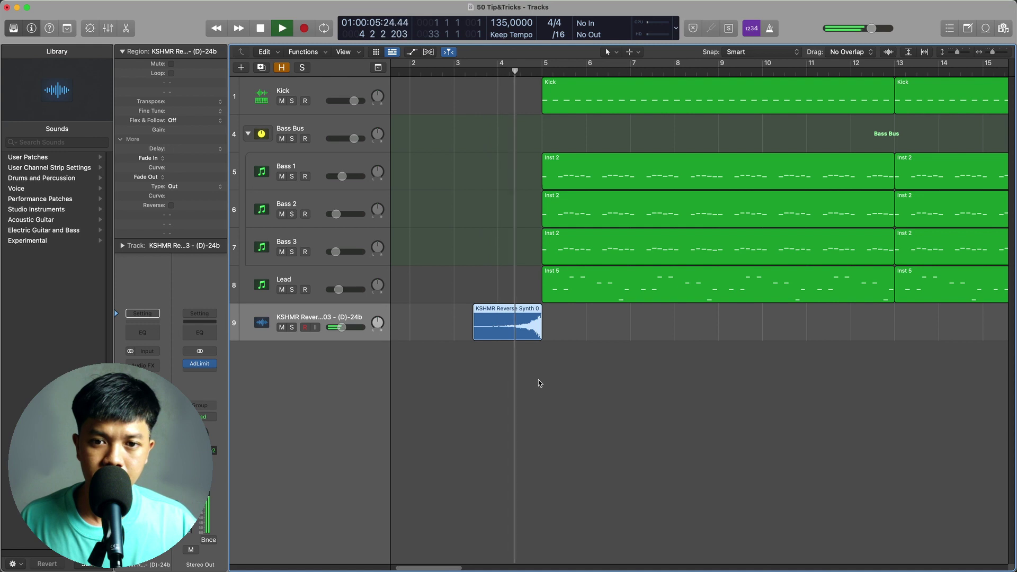
pyautogui.press('space')
pyautogui.press('super+Right')
pyautogui.click(503, 272)
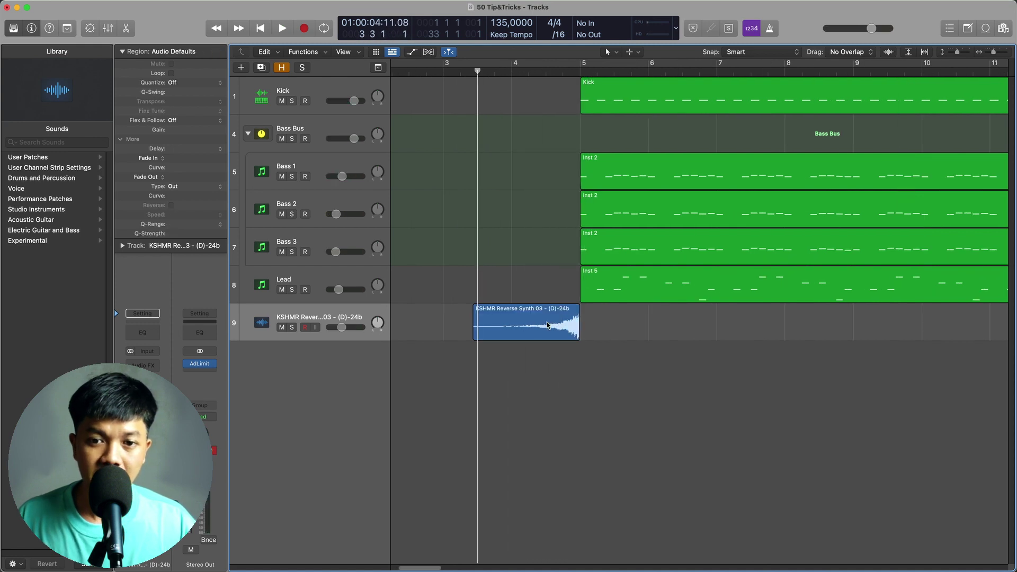
# - Transpose the KSHMR Reverse Synth 03 region up to +5 and play it back
pyautogui.click(545, 314)
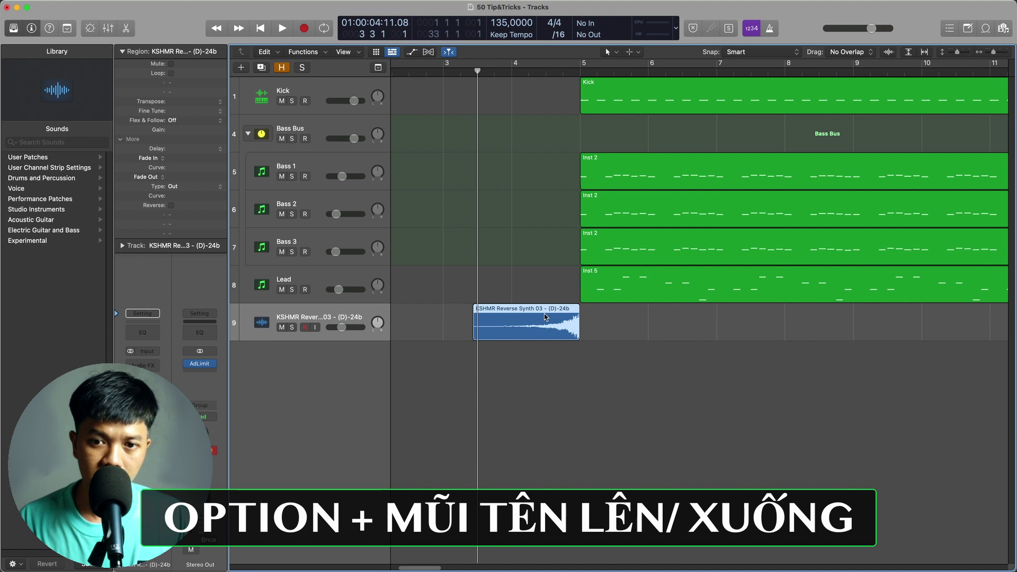
pyautogui.hotkey('alt', 'Up')
pyautogui.press('super+Right')
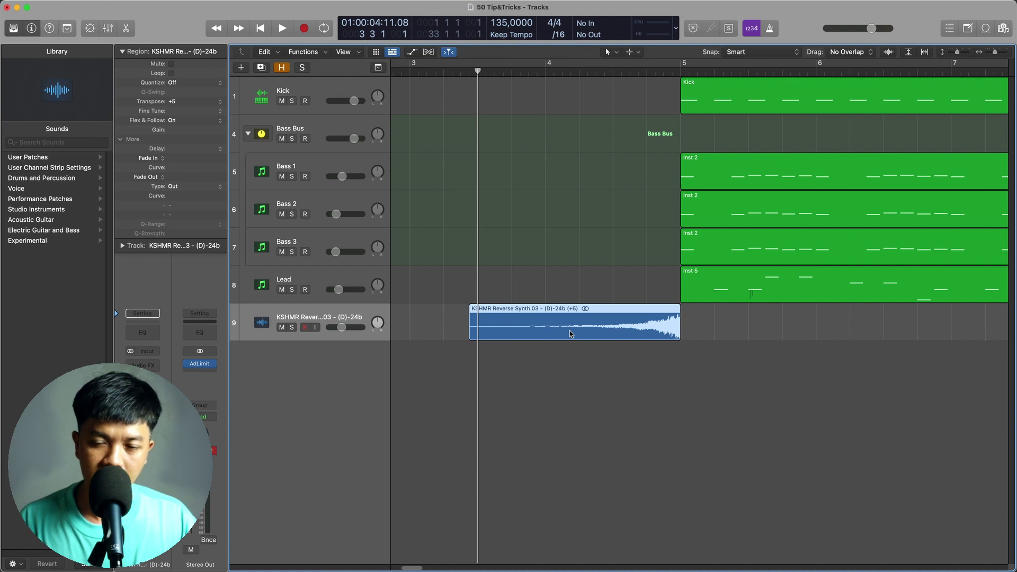
pyautogui.press('super+Left')
pyautogui.click(580, 356)
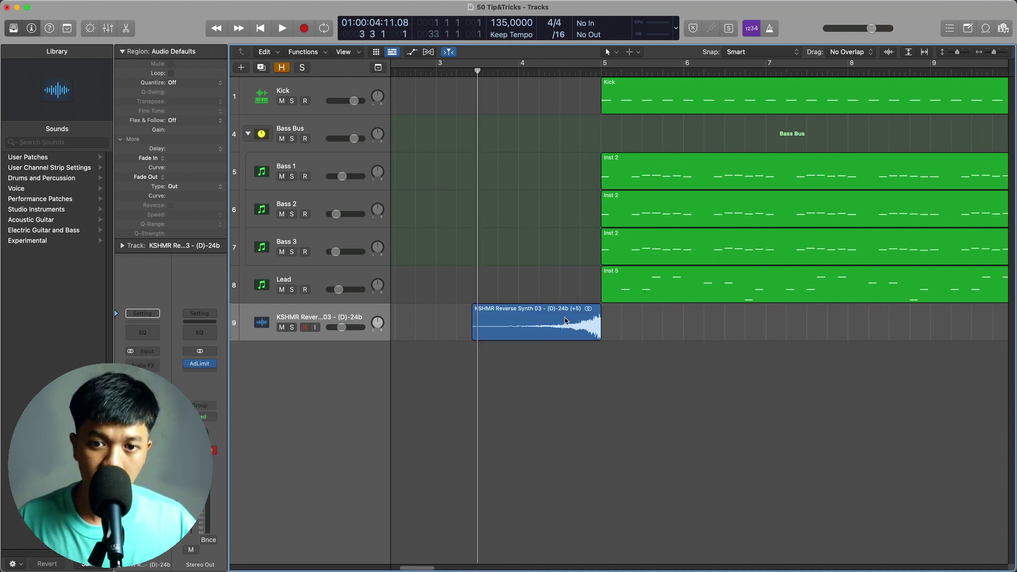
pyautogui.press('space')
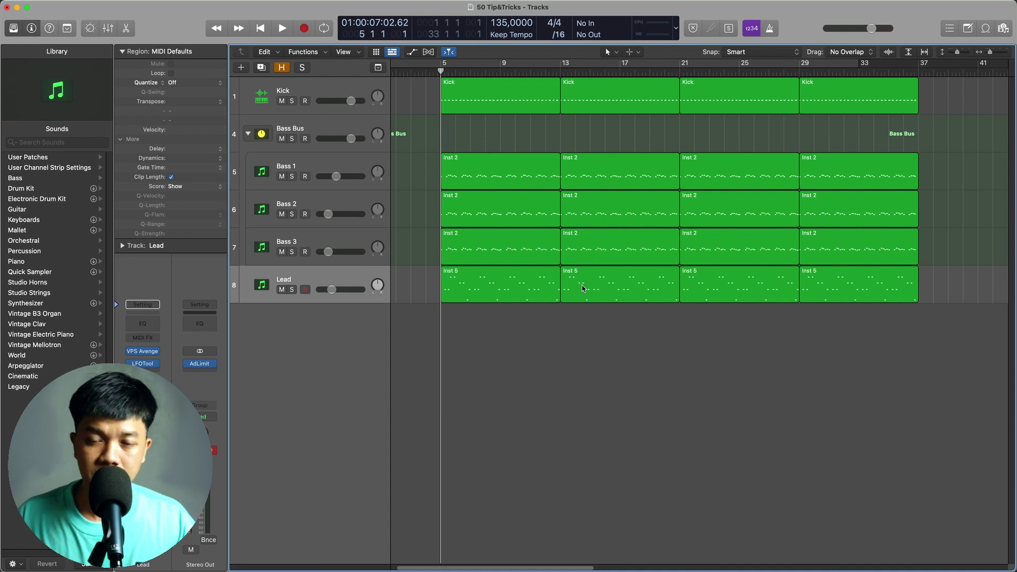
# - Move the playhead to bar 13, try deleting the Kick region there and undo the deletion
pyautogui.hotkey('shift', '.')
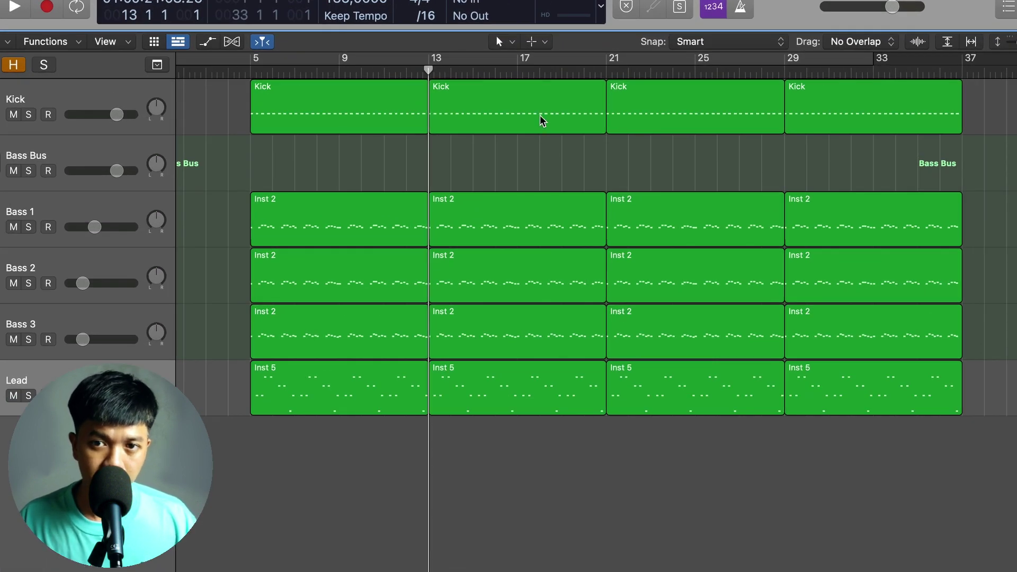
pyautogui.click(541, 121)
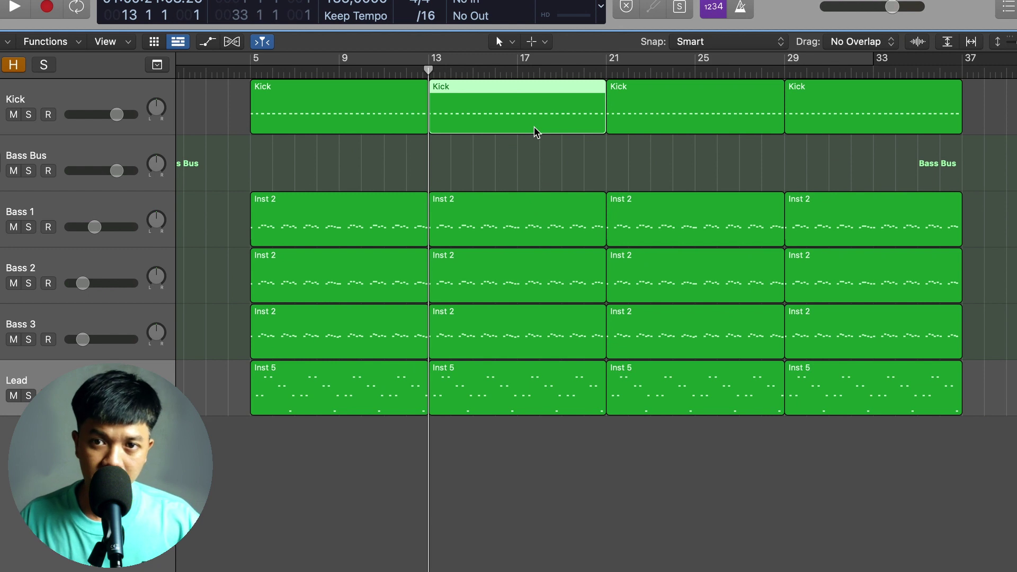
pyautogui.press('Delete')
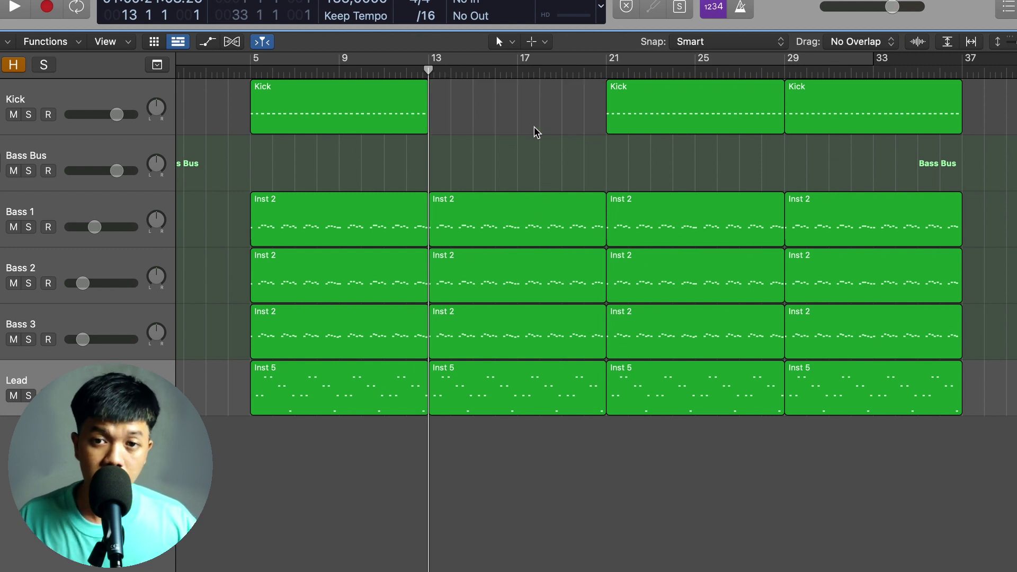
pyautogui.press('super+z')
pyautogui.click(532, 180)
# - Mute the Kick region that starts at bar 13
pyautogui.click(525, 112)
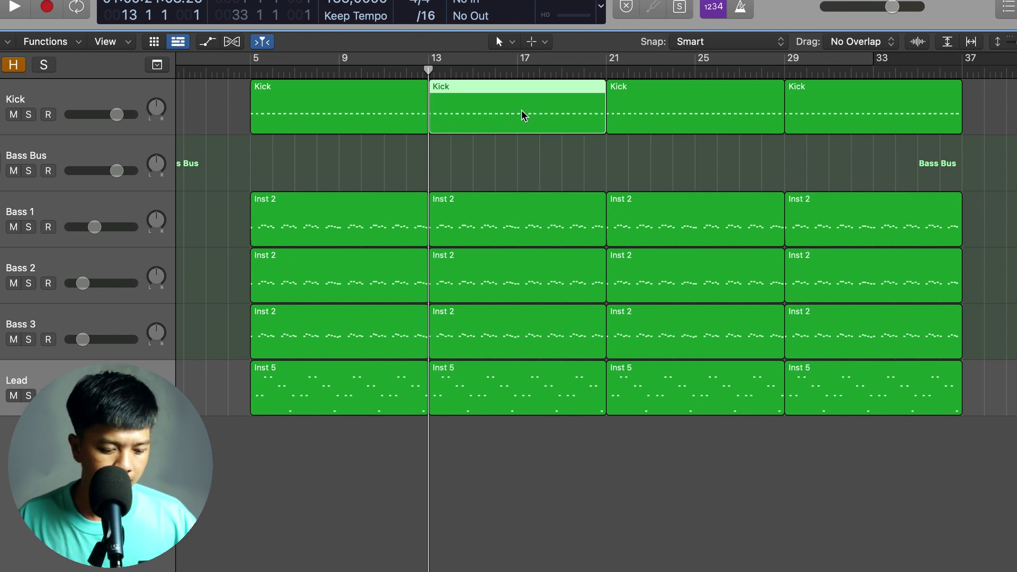
pyautogui.hotkey('ctrl', 'm')
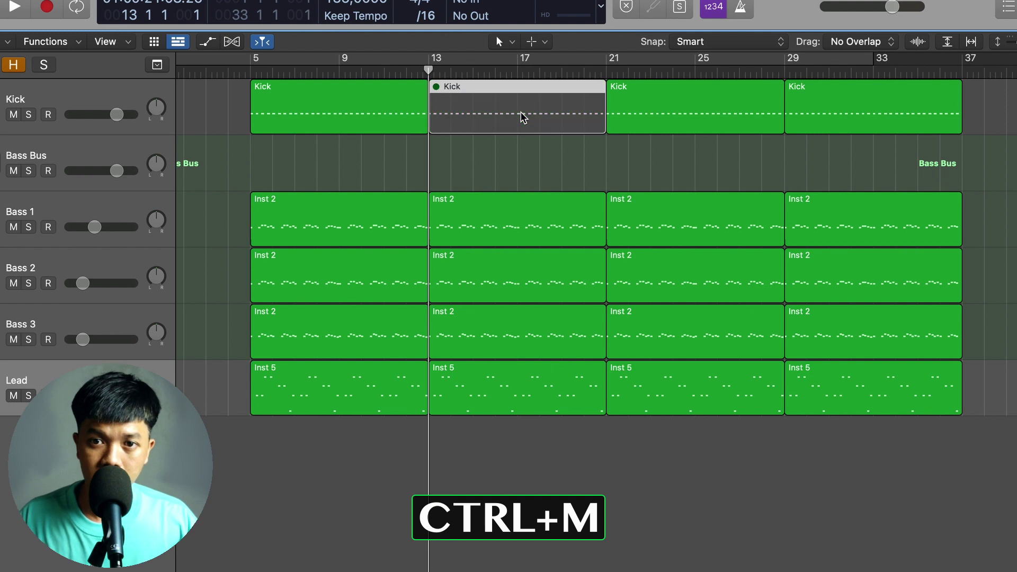
pyautogui.click(522, 164)
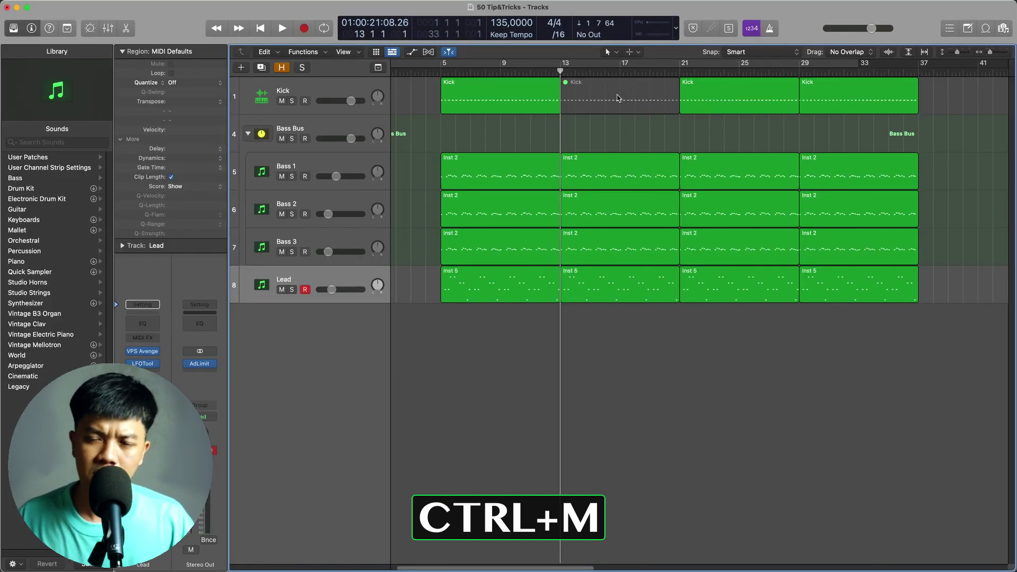
# - Unmute the Kick region that starts at bar 13
pyautogui.click(622, 104)
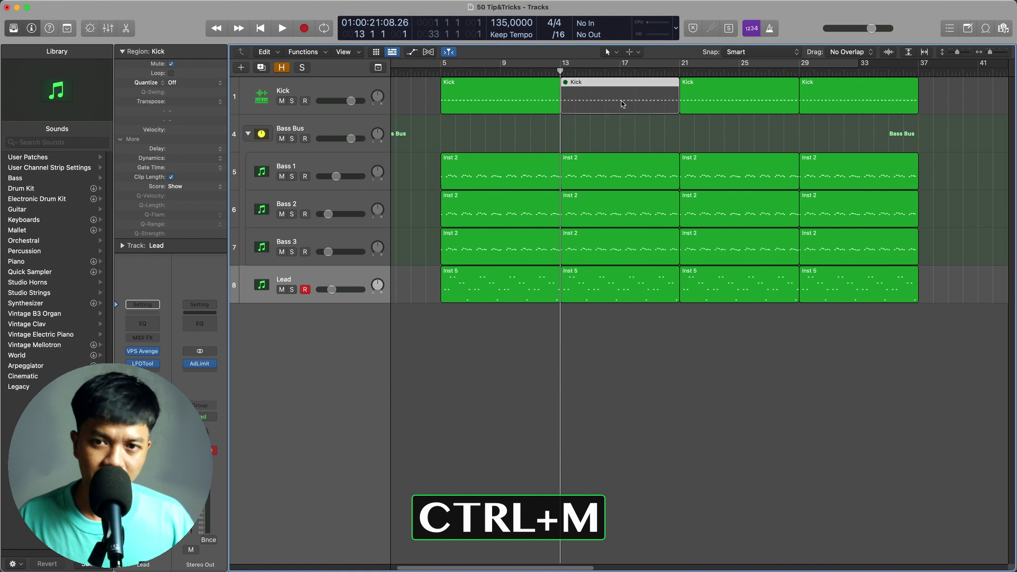
pyautogui.hotkey('ctrl', 'm')
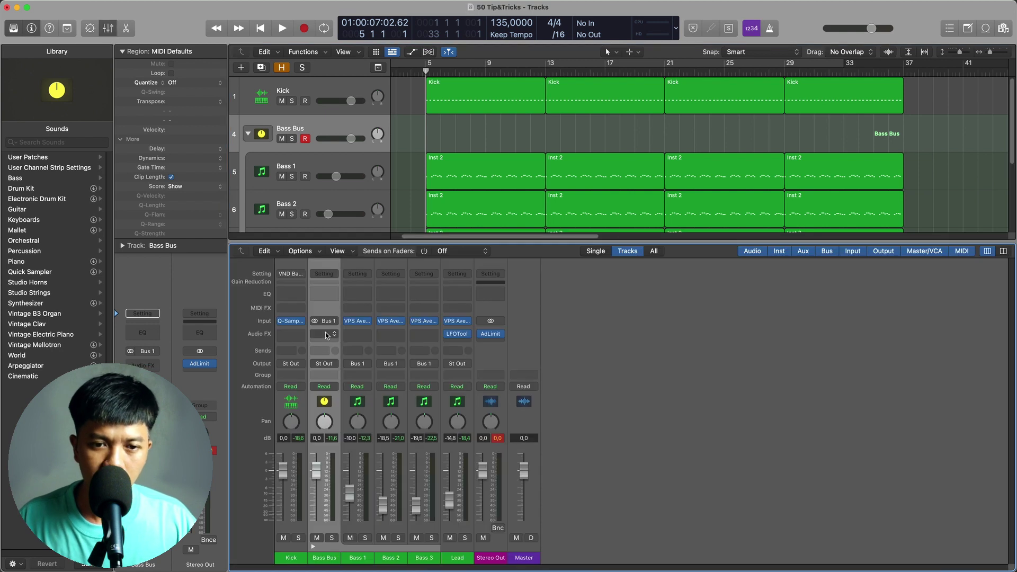
# - Insert a stereo Tremolo effect on the Bass Bus channel
pyautogui.click(326, 335)
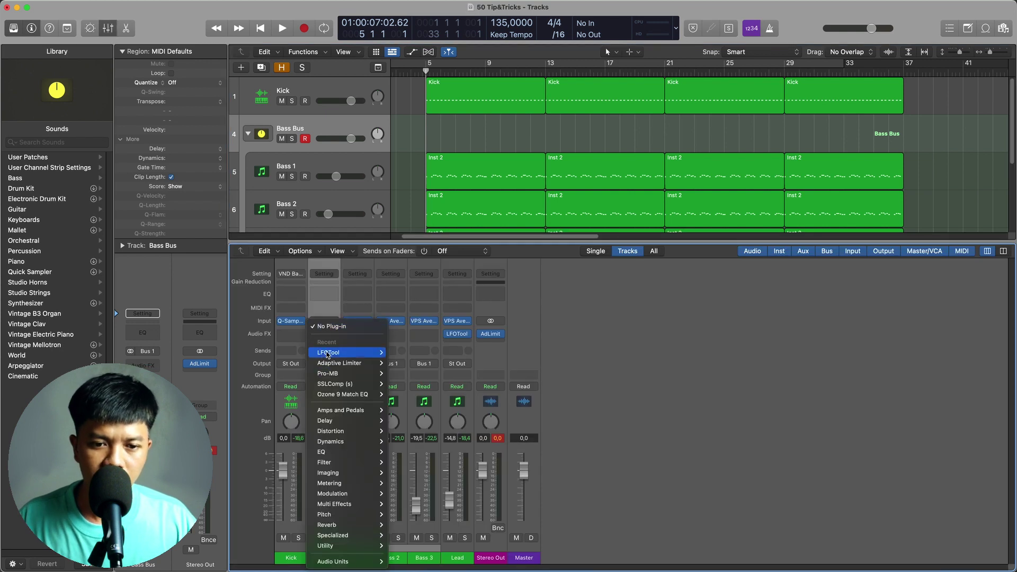
pyautogui.moveTo(365, 493)
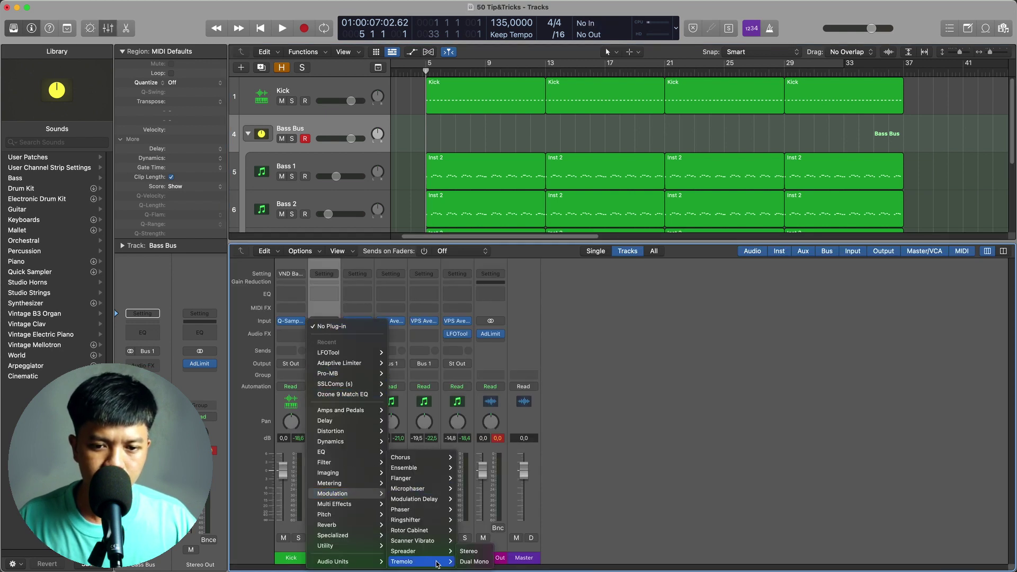
pyautogui.click(474, 552)
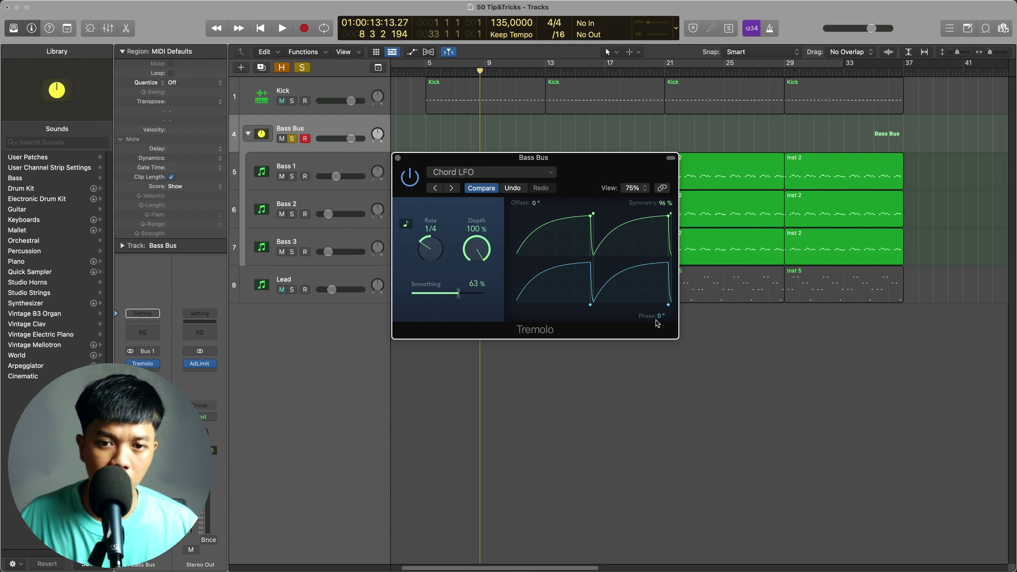
# - Set the Tremolo smoothing to 46% and play the Bass Bus to compare it with the effect bypassed and enabled
pyautogui.moveTo(459, 292); pyautogui.dragTo(448, 302)
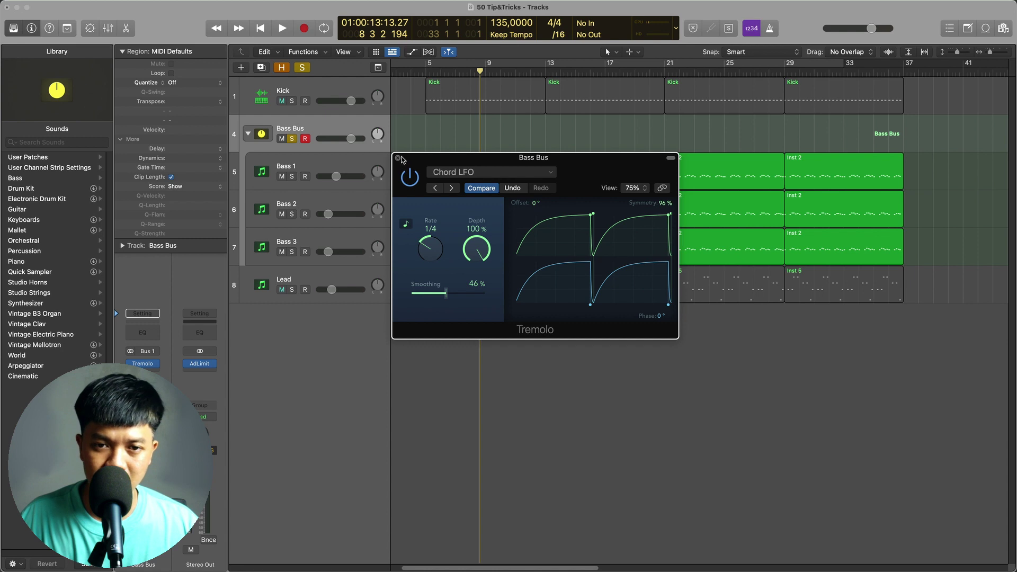
pyautogui.click(409, 176)
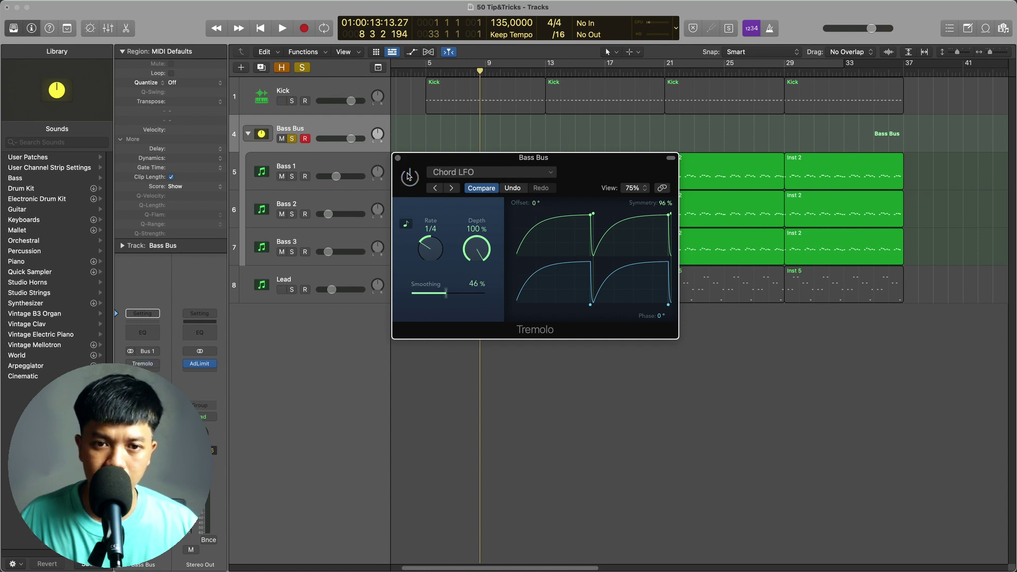
pyautogui.press('space')
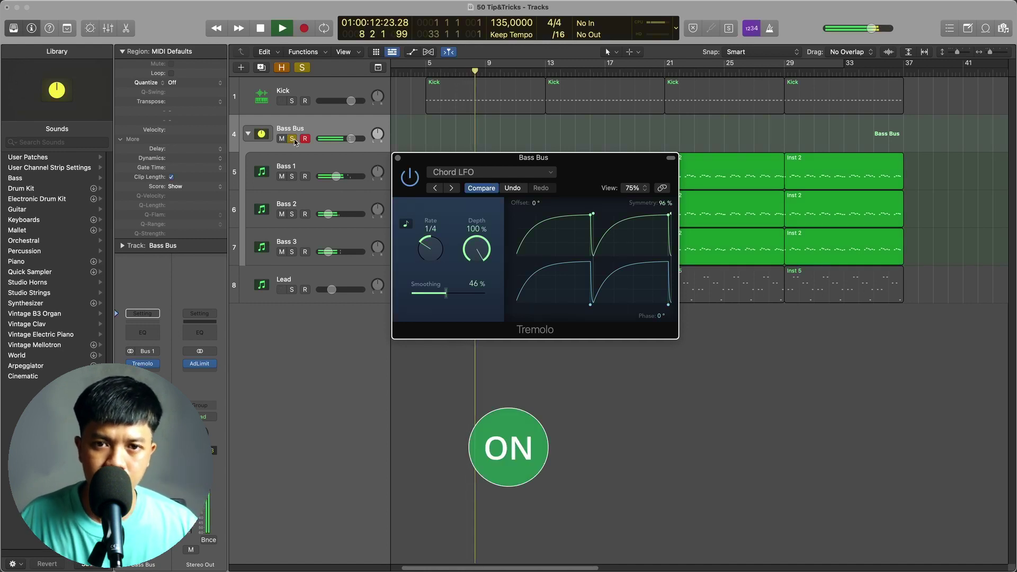
pyautogui.click(548, 166)
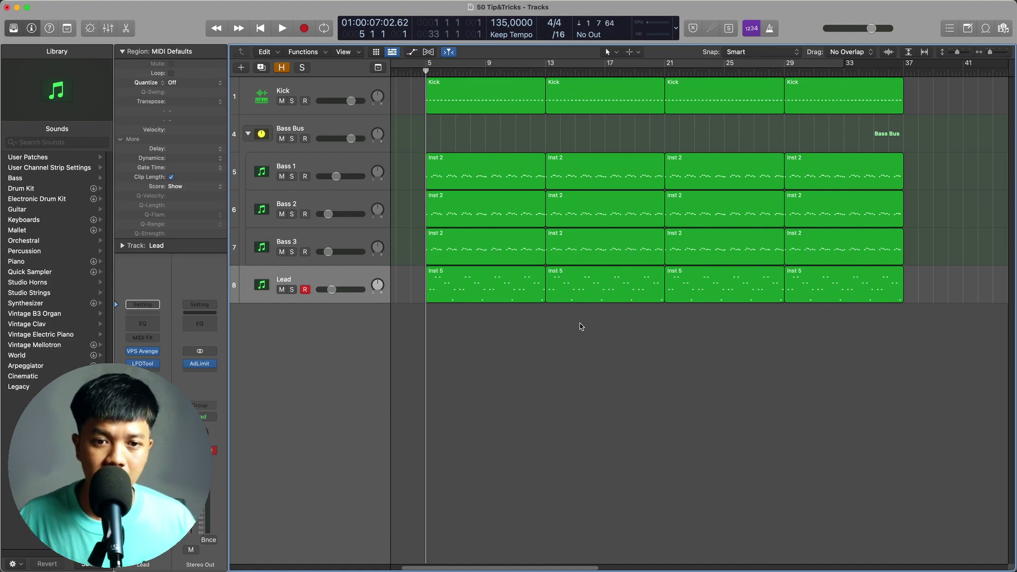
# - Duplicate the Lead track with its channel settings as a new empty track
pyautogui.click(343, 275)
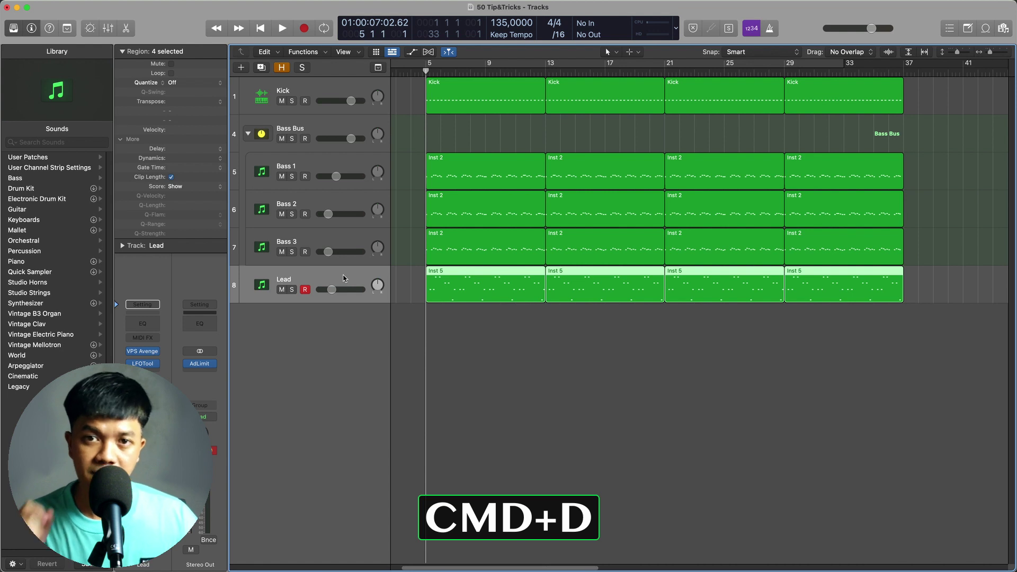
pyautogui.press('super+d')
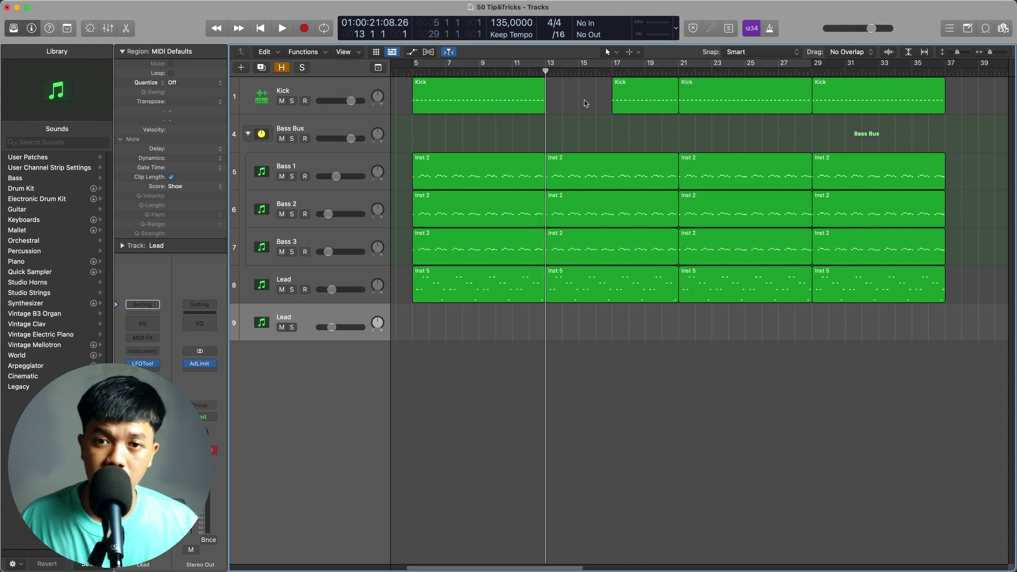
# - Mark a cycle range from bar 13 to bar 21 and switch the cycle off
pyautogui.moveTo(551, 67); pyautogui.dragTo(679, 68)
pyautogui.press('t')
pyautogui.click(626, 167)
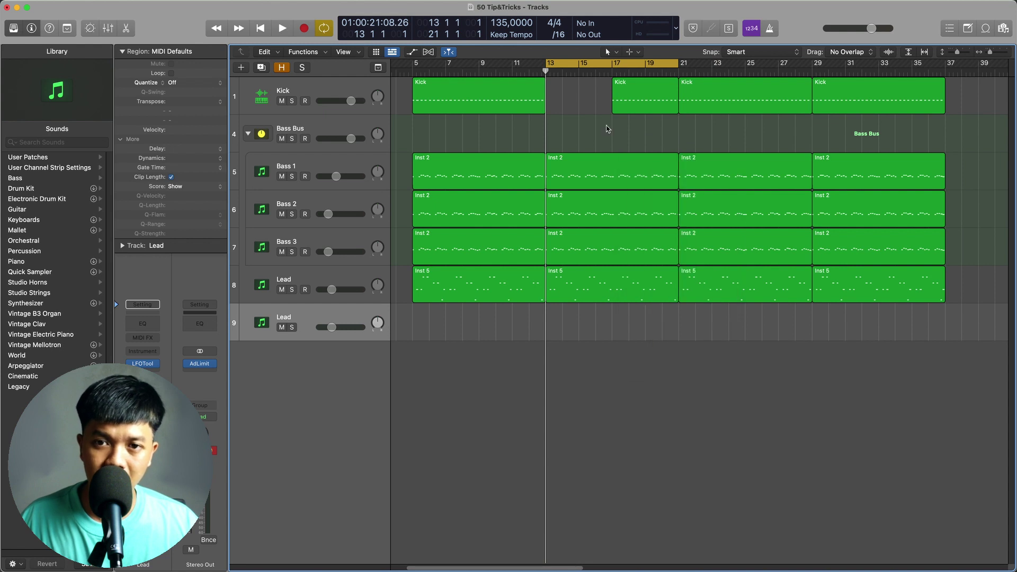
pyautogui.press('c')
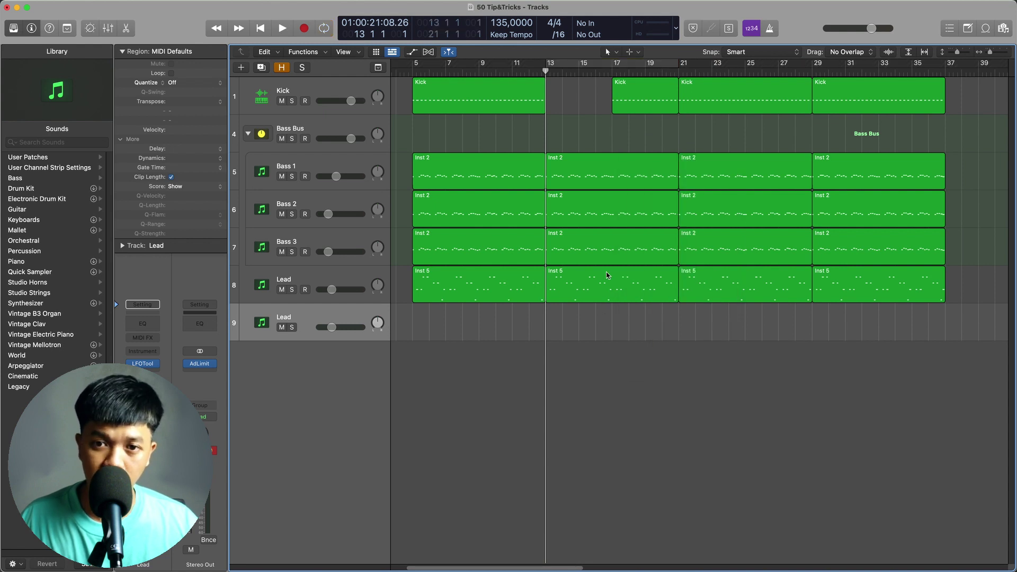
# - Fit the cycle range to the Bass 1 region at bar 13, and extend it over both Bass 1 regions from bar 13 to 29
pyautogui.click(632, 177)
pyautogui.press('super+u')
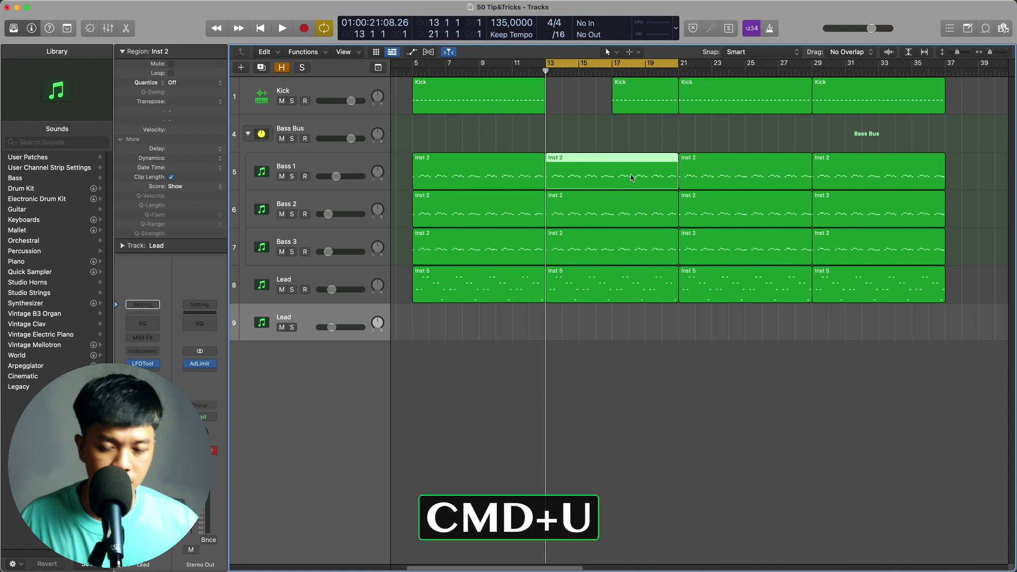
pyautogui.click(740, 142)
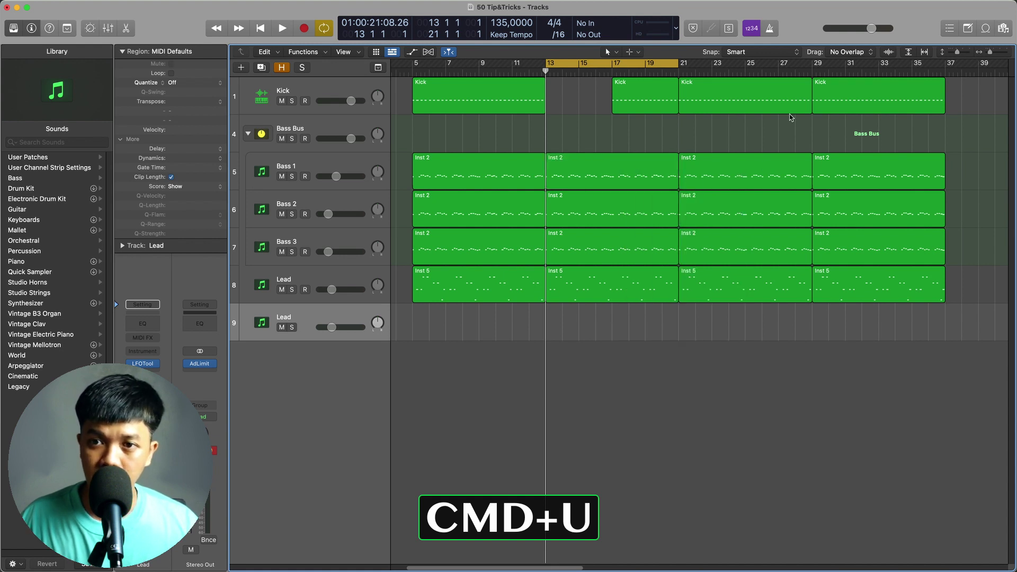
pyautogui.moveTo(691, 146); pyautogui.dragTo(715, 171)
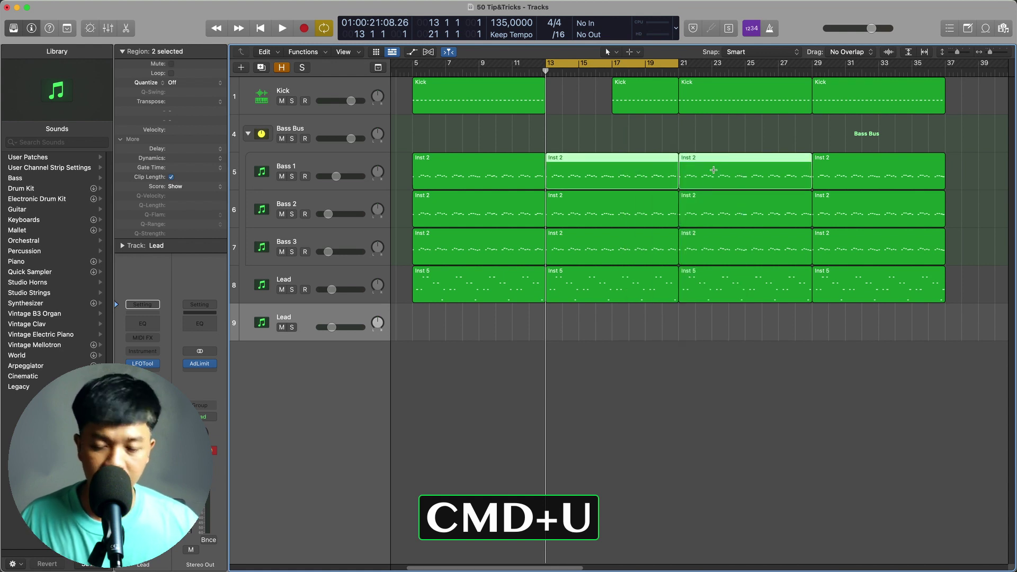
pyautogui.press('super+u')
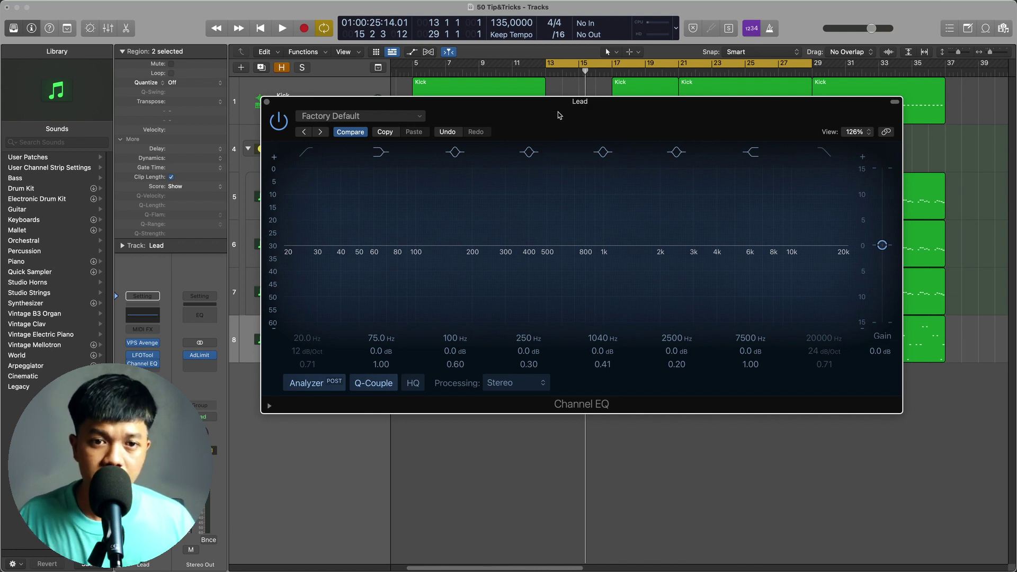
# - In the Lead track's Channel EQ, cut the lows below 218 Hz and raise the high shelf by 3.4 dB at 5750 Hz
pyautogui.click(304, 161)
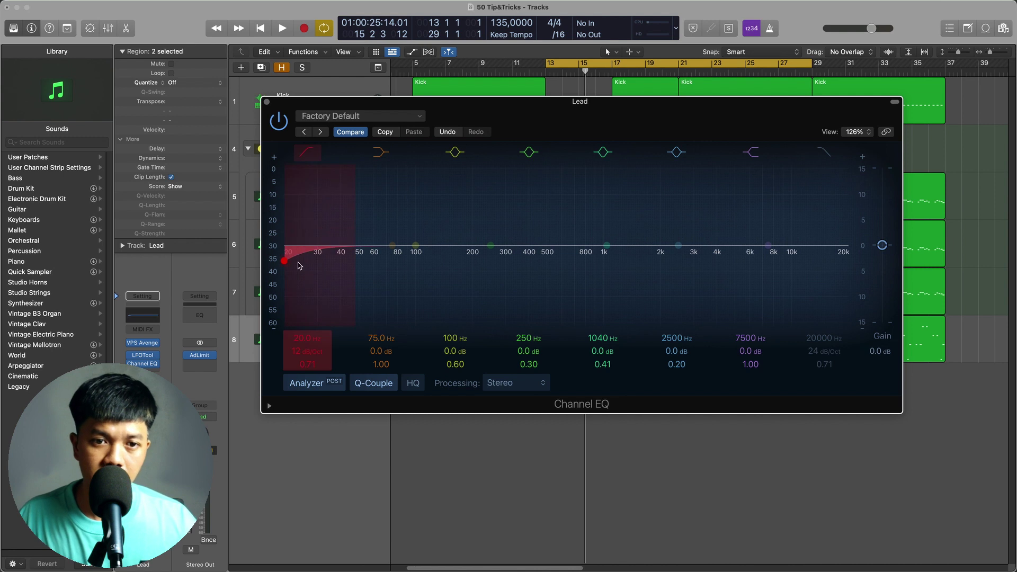
pyautogui.press('space')
pyautogui.moveTo(295, 261); pyautogui.dragTo(479, 261)
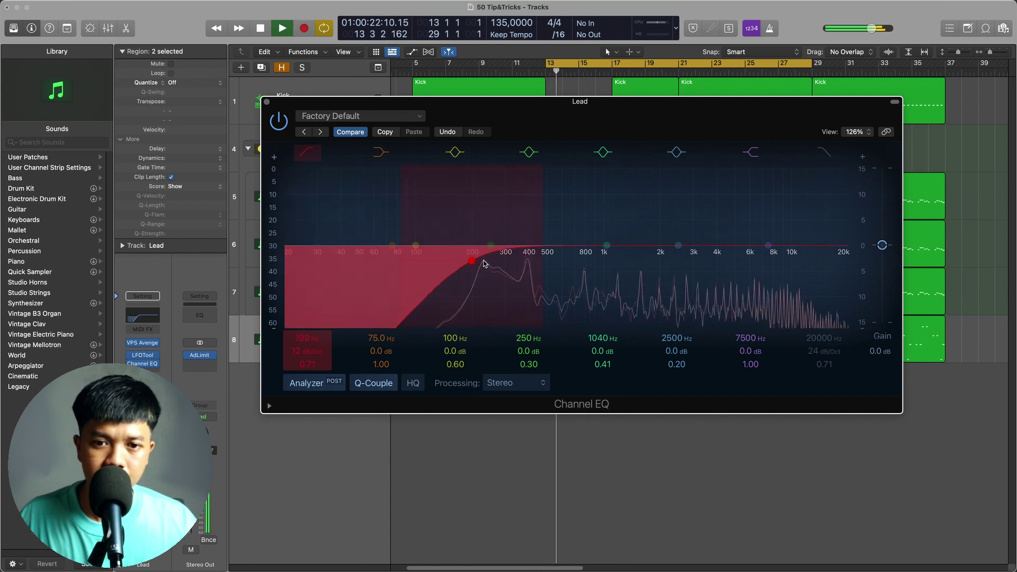
pyautogui.press('space')
pyautogui.moveTo(769, 245); pyautogui.dragTo(746, 237)
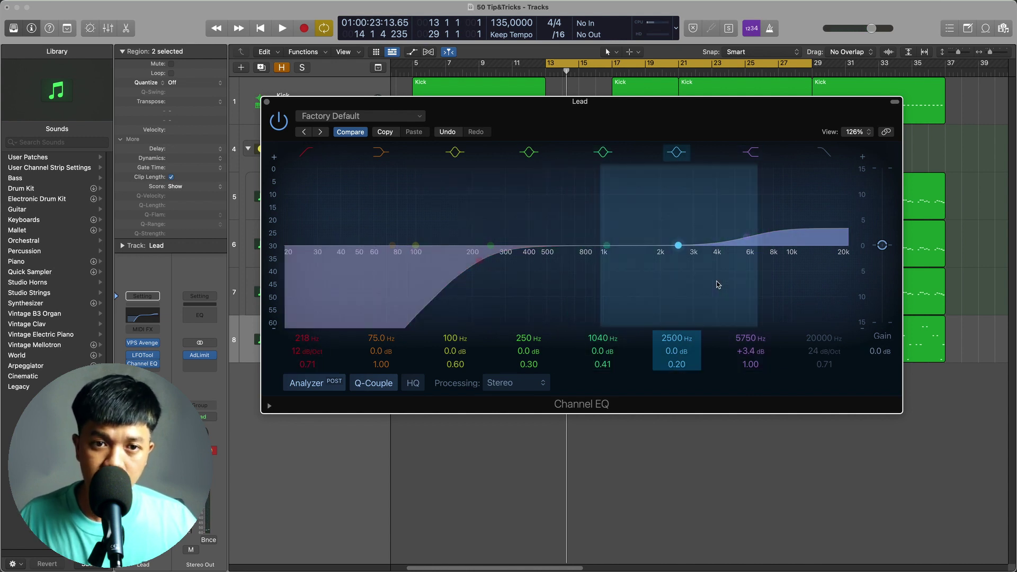
# - Save the current Channel EQ settings as a preset named Lead
pyautogui.click(361, 116)
pyautogui.click(653, 201)
pyautogui.click(353, 115)
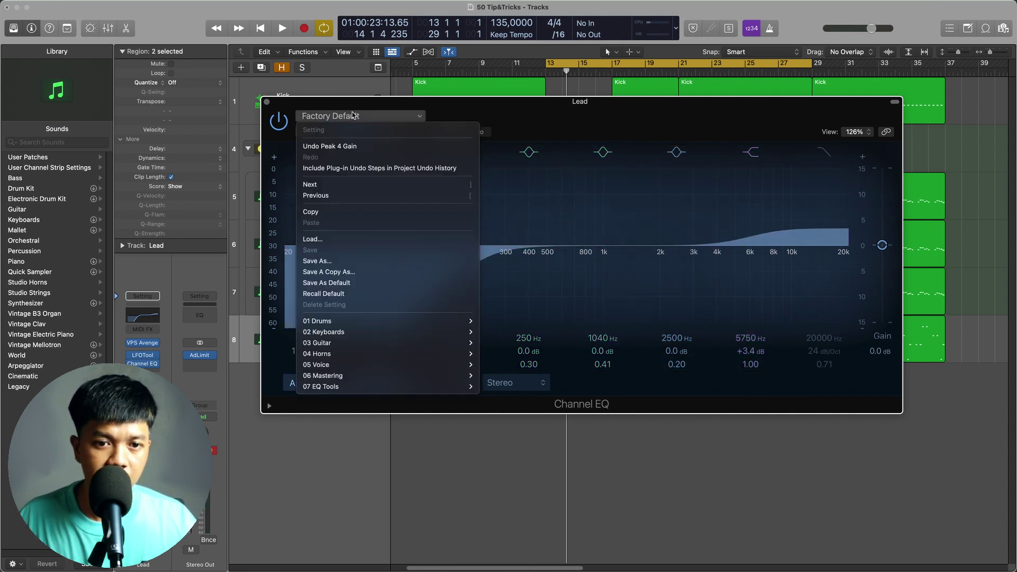
pyautogui.click(353, 261)
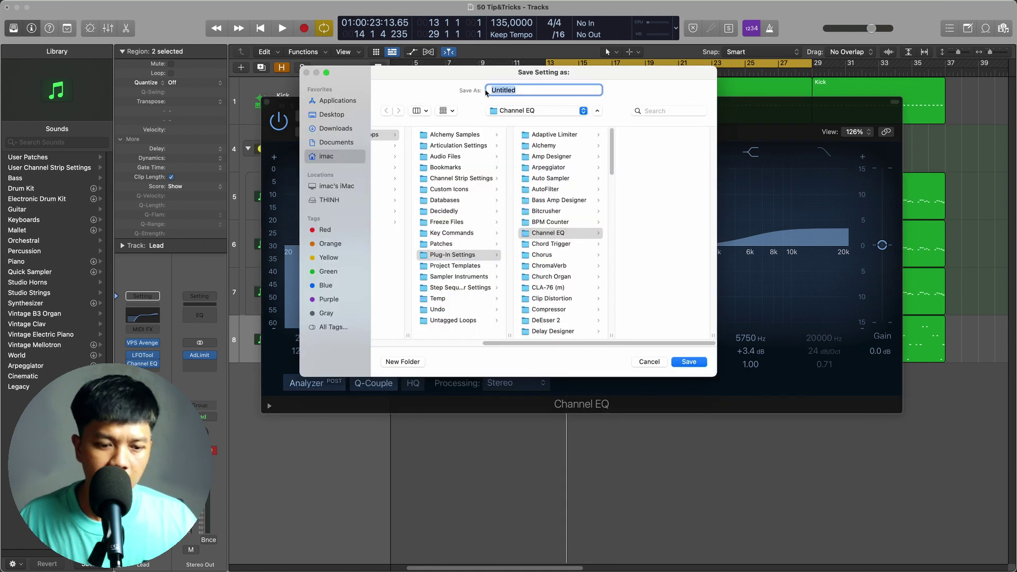
pyautogui.write('Lead')
pyautogui.press('Return')
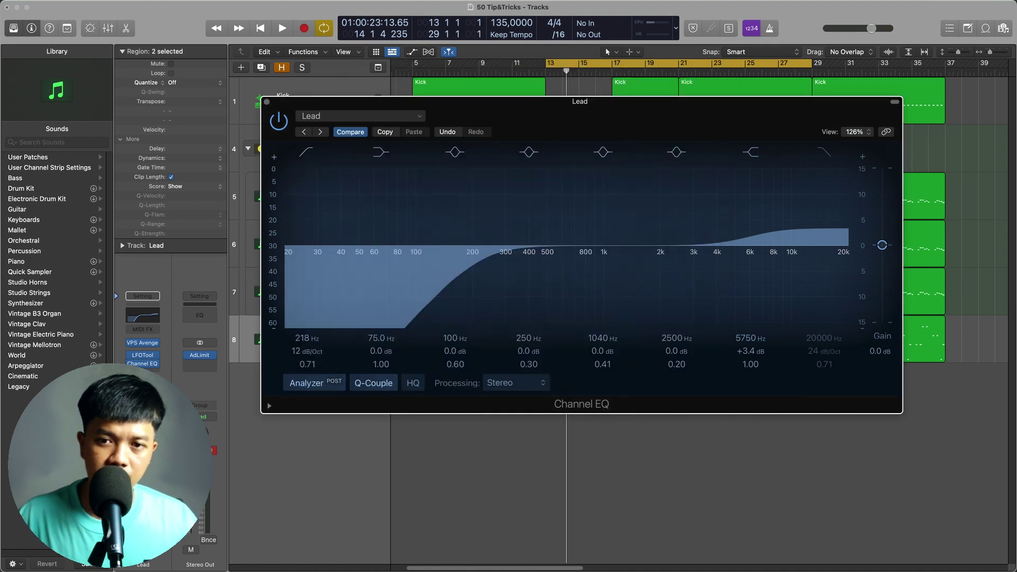
# - Replace the Lead track's Channel EQ with a fresh default instance and load the saved Lead preset into it
pyautogui.click(266, 101)
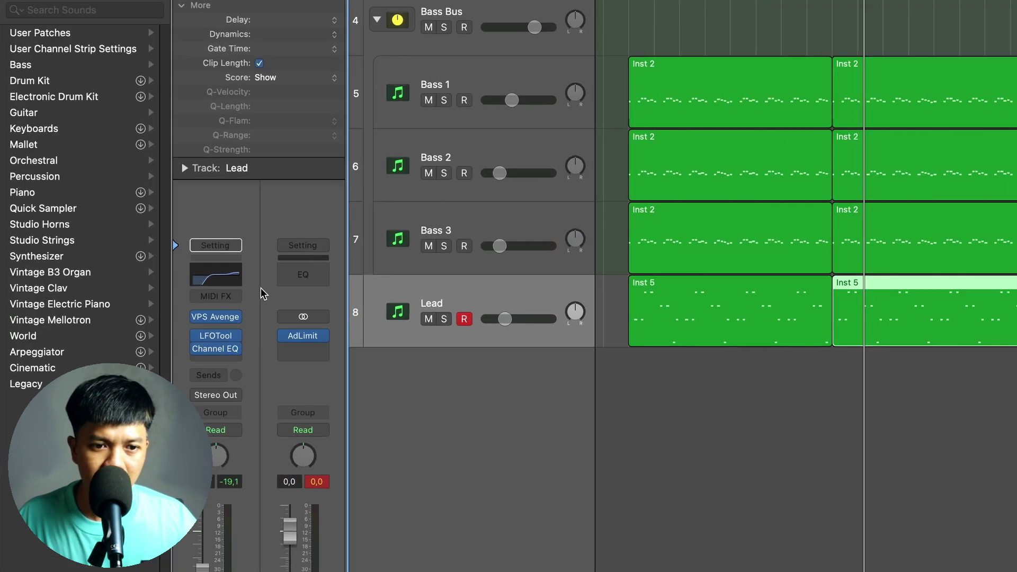
pyautogui.click(238, 351)
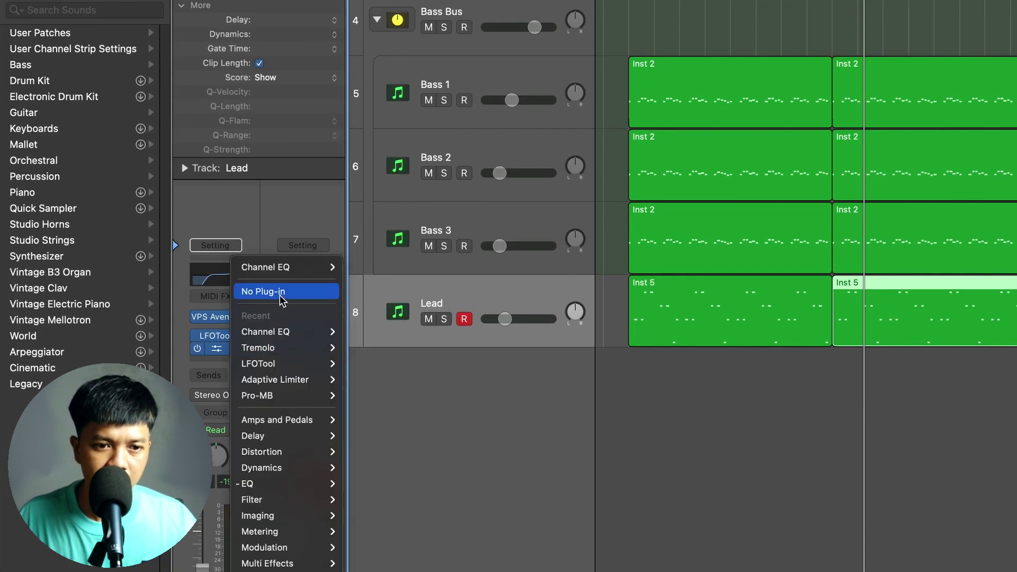
pyautogui.press('Escape')
pyautogui.click(216, 348)
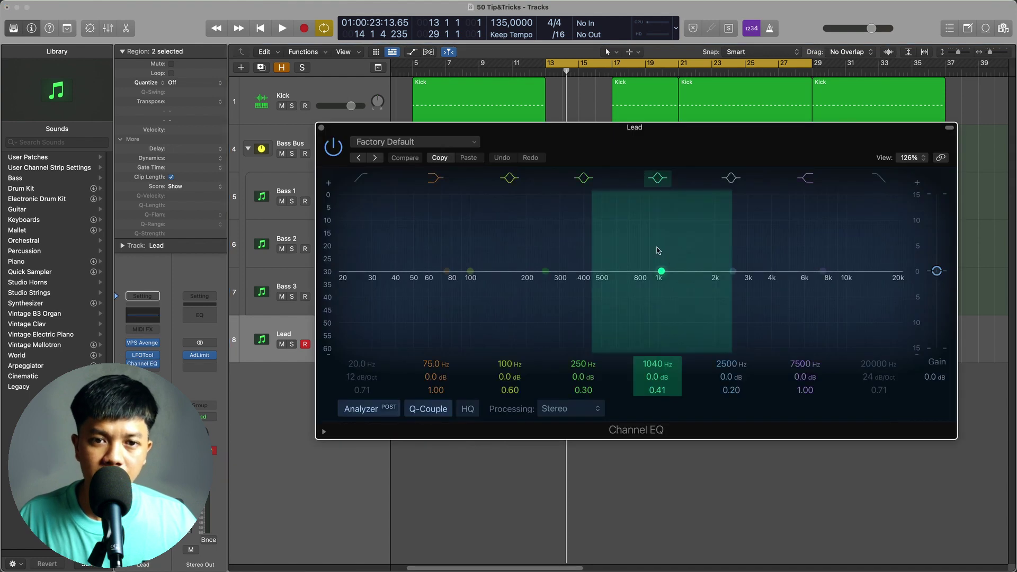
pyautogui.click(428, 144)
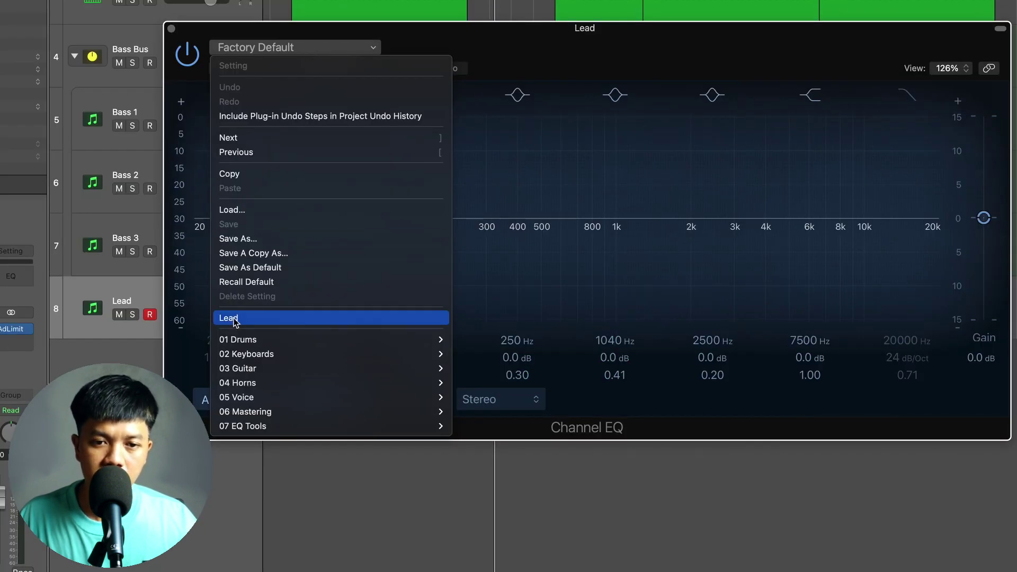
pyautogui.click(233, 319)
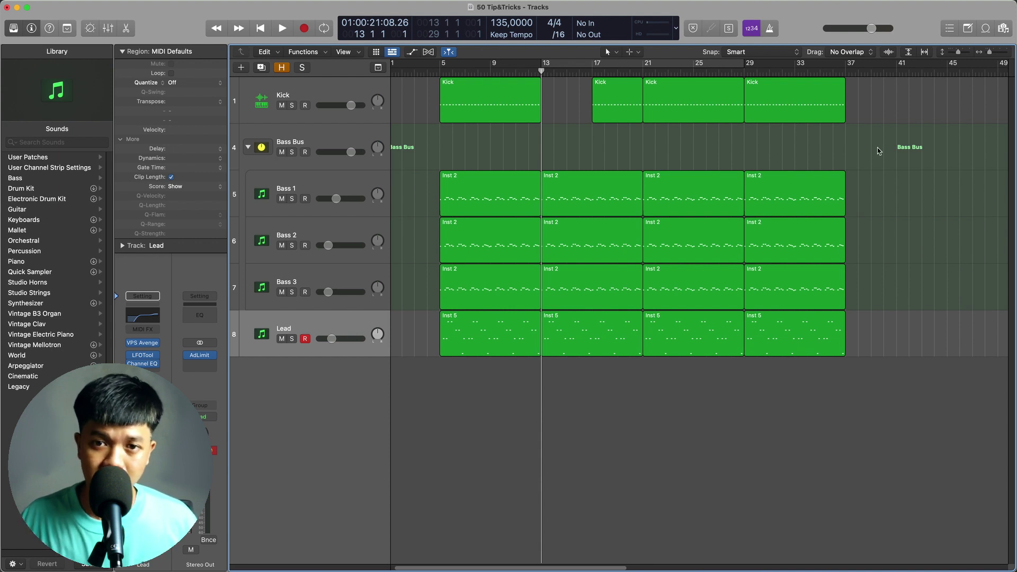
# - Color all the Kick regions teal blue
pyautogui.moveTo(918, 150); pyautogui.dragTo(486, 90)
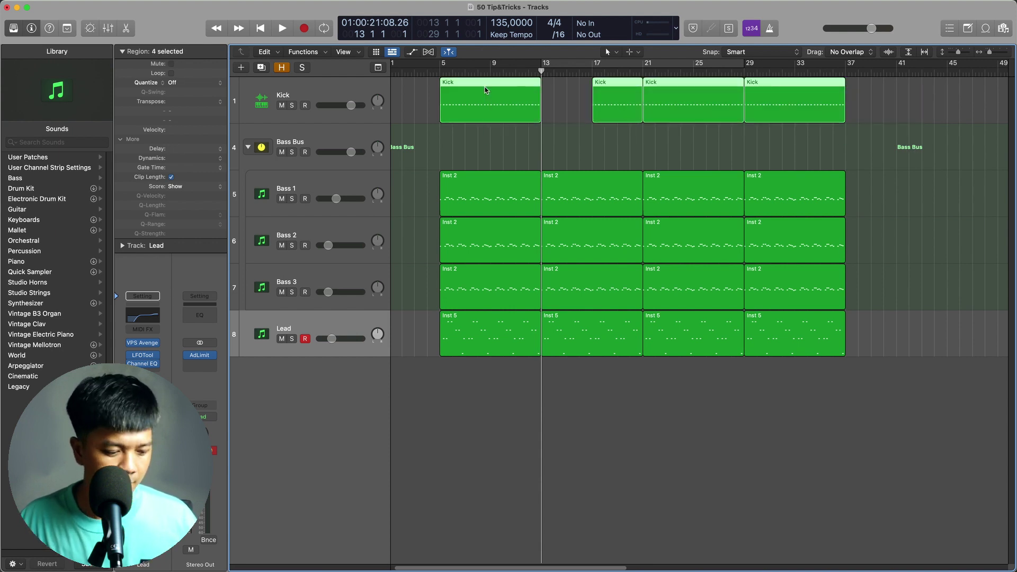
pyautogui.hotkey('alt', 'c')
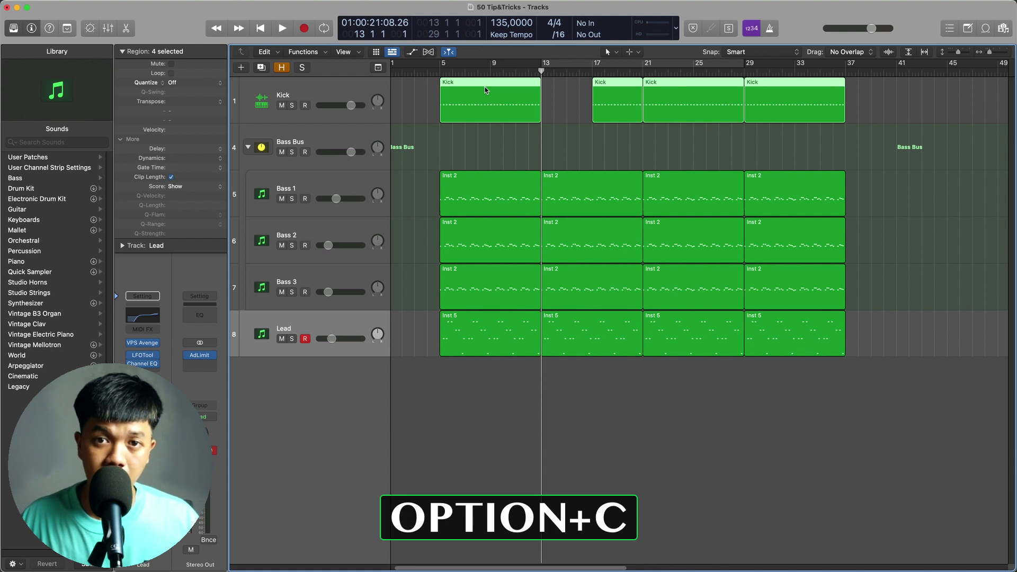
pyautogui.click(115, 495)
pyautogui.click(178, 511)
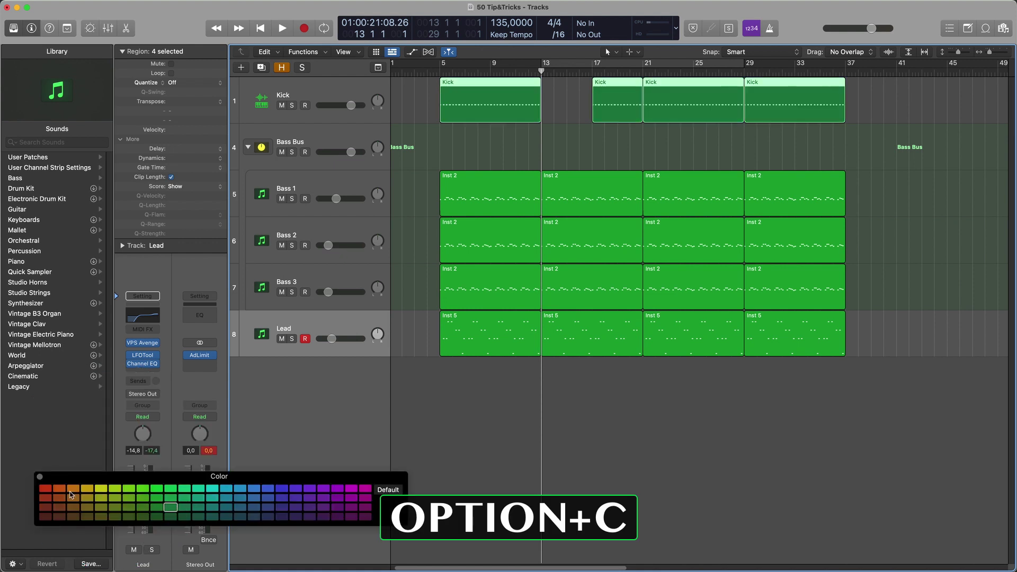
pyautogui.click(226, 498)
pyautogui.hotkey('alt', 'c')
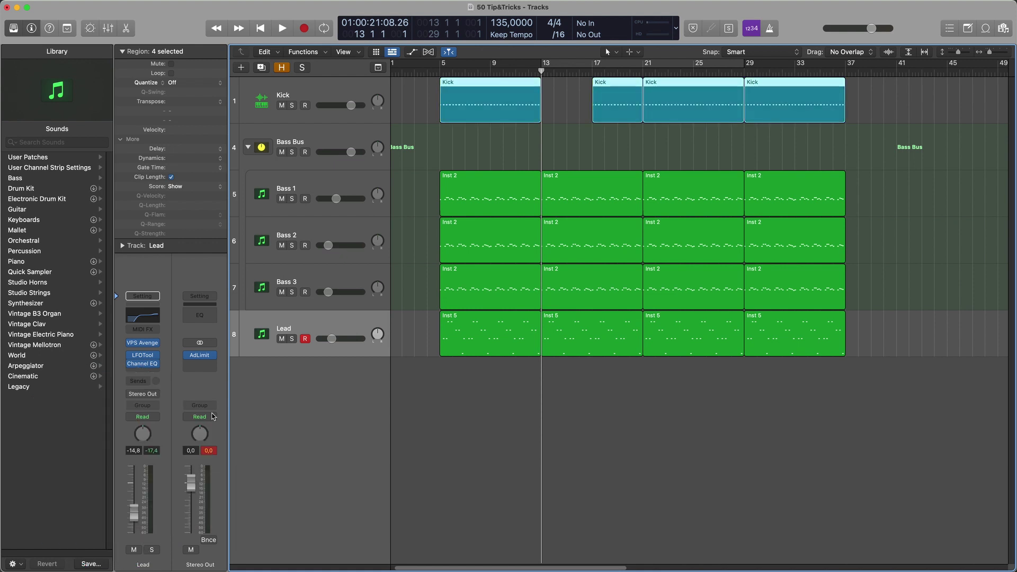
# - Color all regions on the Bass 1, Bass 2 and Bass 3 tracks magenta
pyautogui.moveTo(903, 172); pyautogui.dragTo(456, 302)
pyautogui.hotkey('alt', 'c')
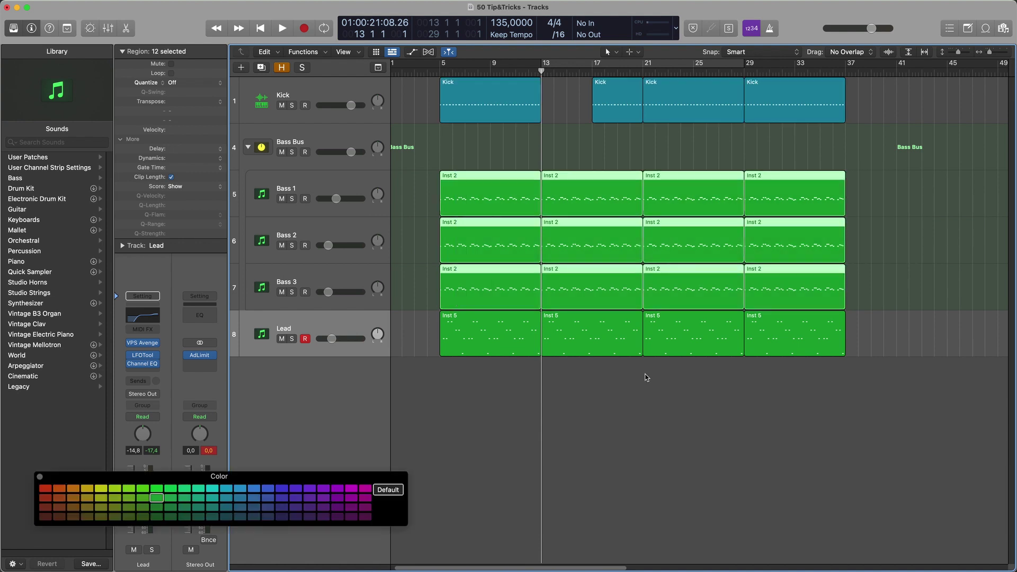
pyautogui.click(366, 495)
pyautogui.hotkey('alt', 'c')
# - Color all the Lead regions yellow
pyautogui.moveTo(879, 395); pyautogui.dragTo(494, 341)
pyautogui.hotkey('alt', 'c')
pyautogui.click(102, 488)
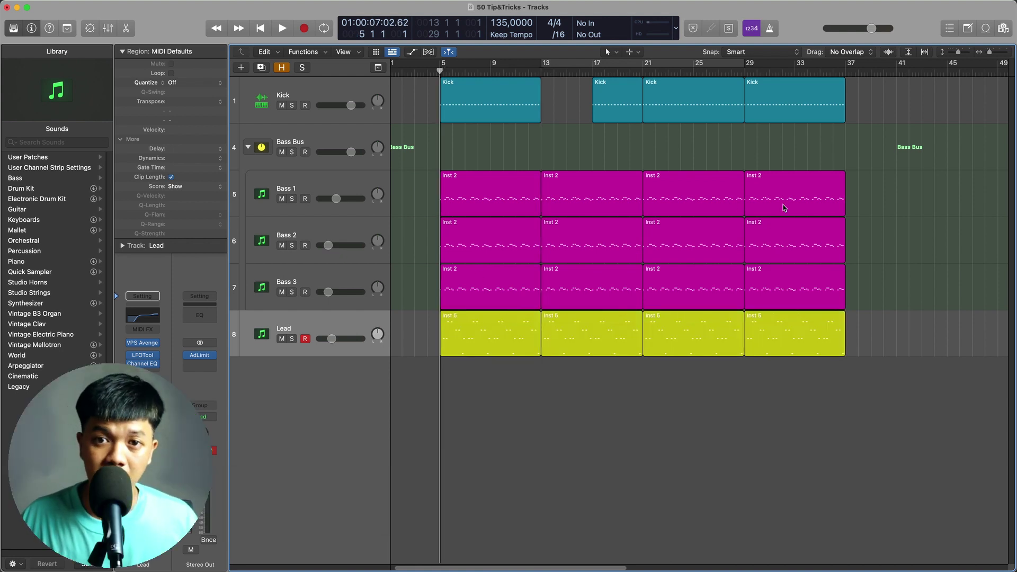
pyautogui.click(679, 192)
pyautogui.click(797, 286)
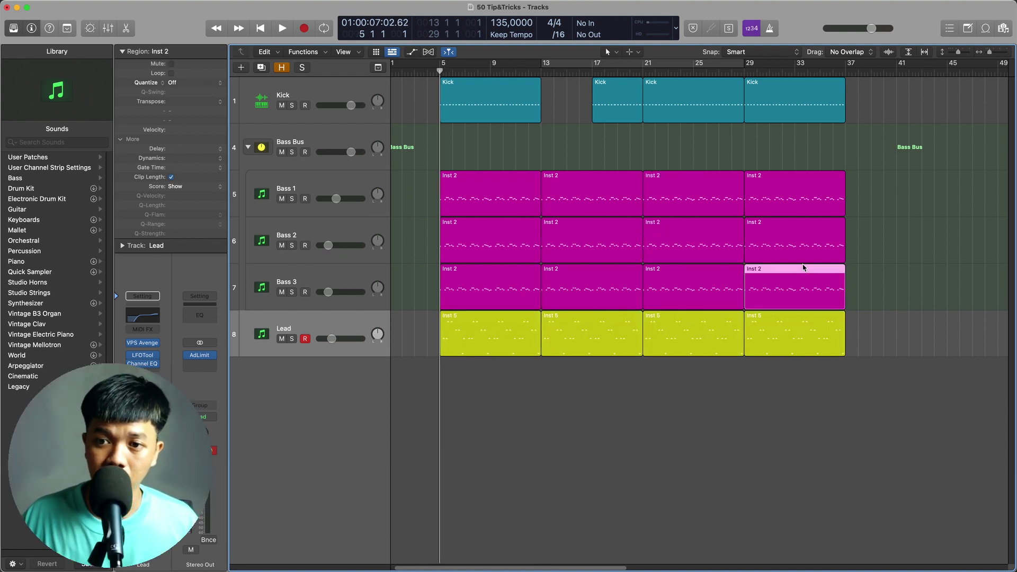
pyautogui.click(781, 120)
# - Change the Kick track's icon to a drum kit
pyautogui.click(720, 114)
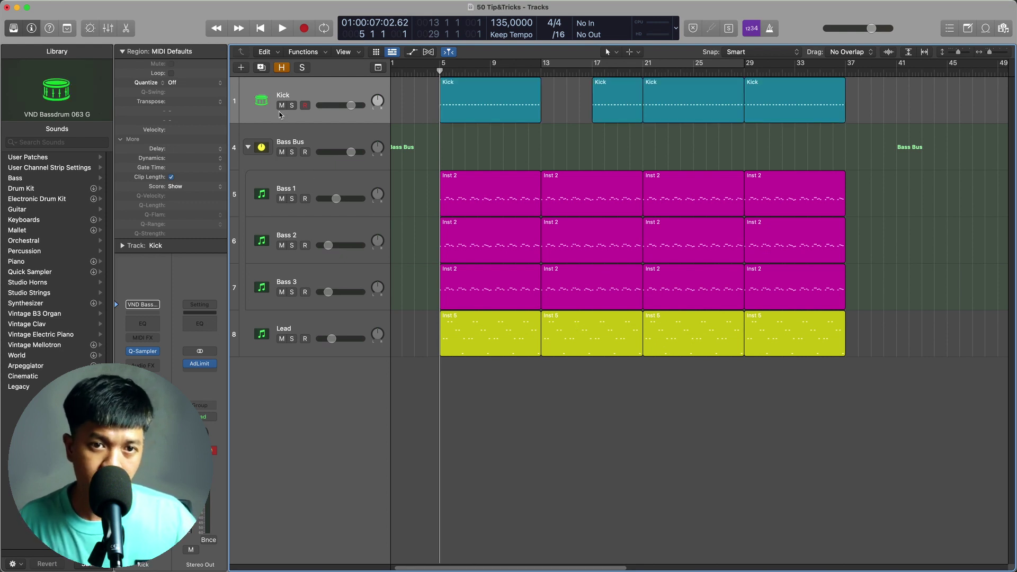
pyautogui.click(262, 101)
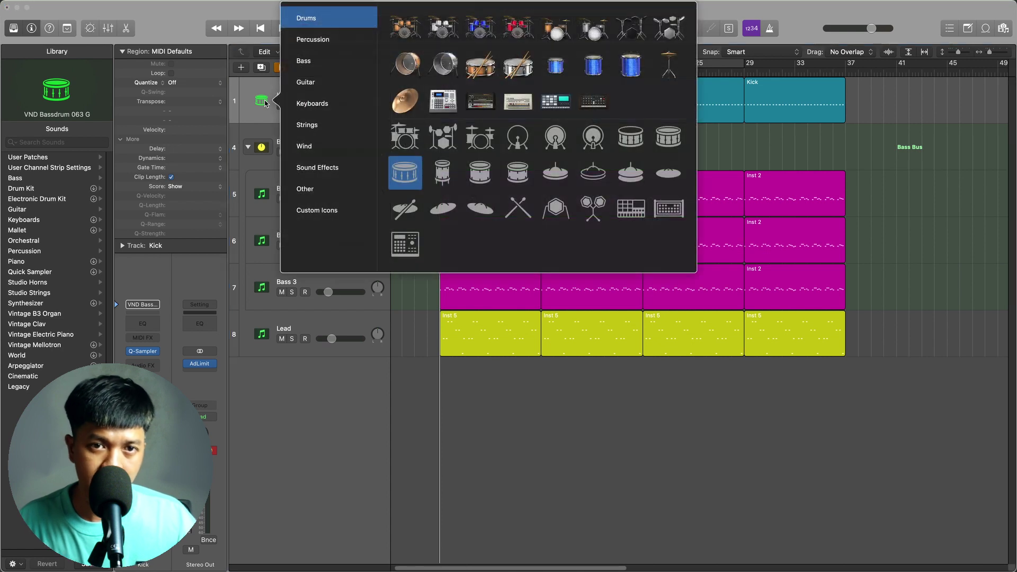
pyautogui.click(583, 41)
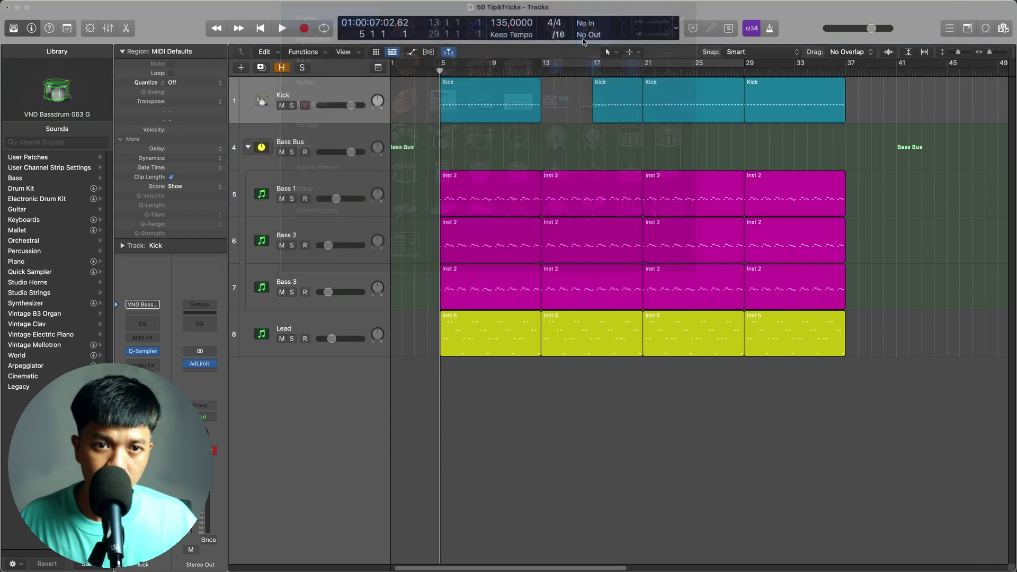
# - Assign an electric bass guitar icon to the Bass 1, Bass 2 and Bass 3 tracks together
pyautogui.click(333, 215)
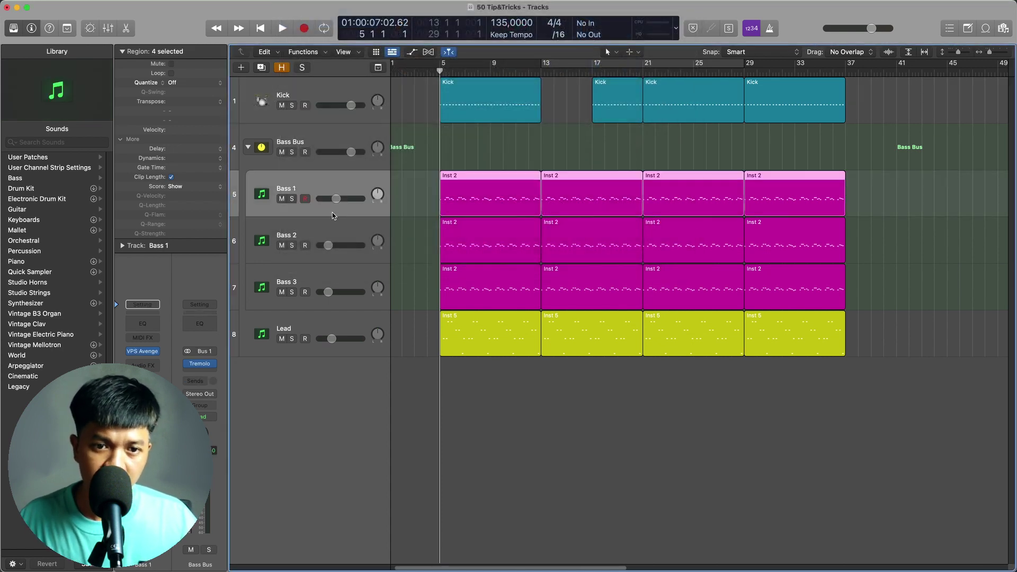
pyautogui.keyDown('shift'); pyautogui.click(324, 281); pyautogui.keyUp('shift')
pyautogui.click(260, 241)
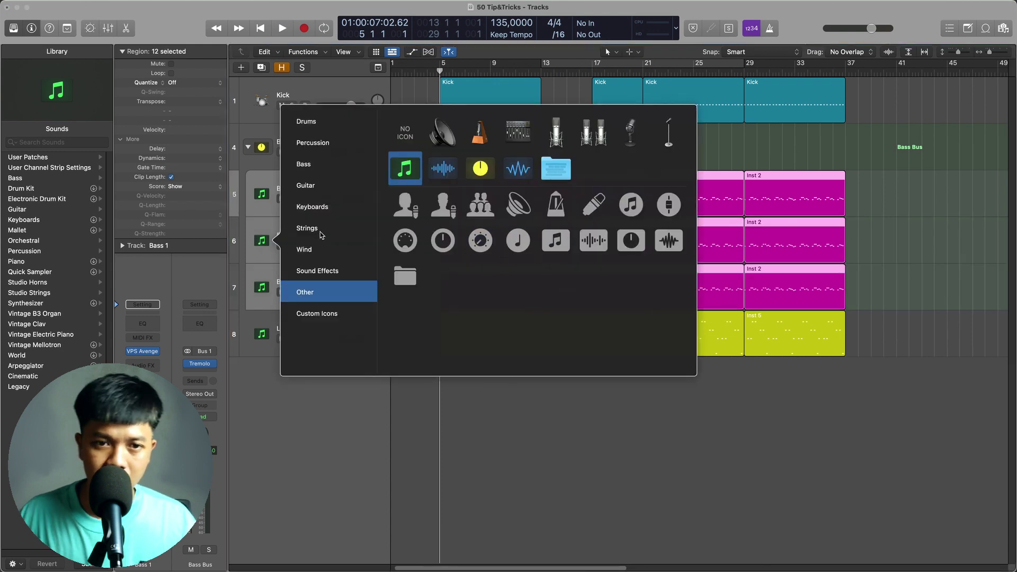
pyautogui.click(327, 164)
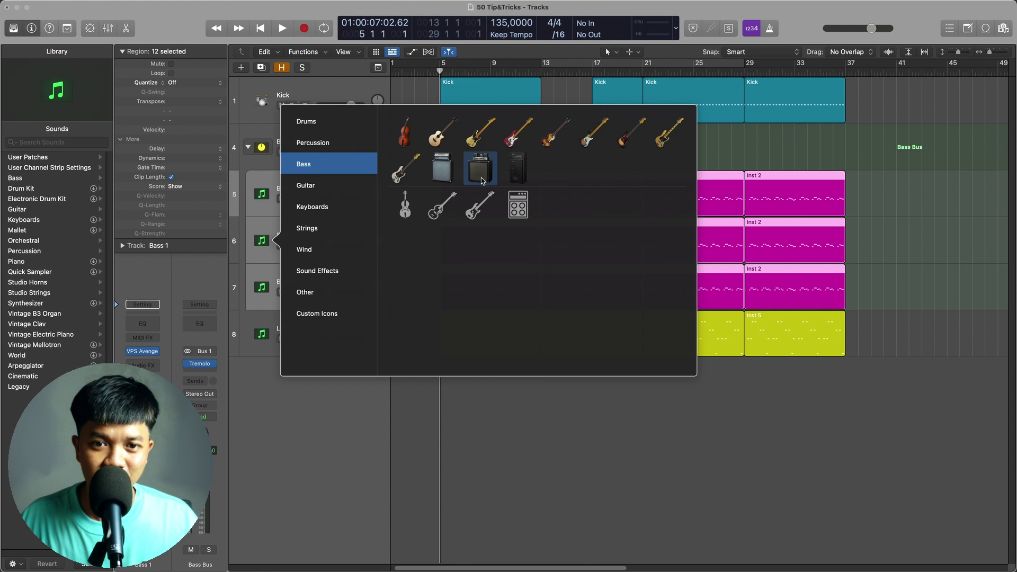
pyautogui.click(405, 169)
# - Change the Lead track's icon to a trumpet from the Wind category
pyautogui.click(274, 331)
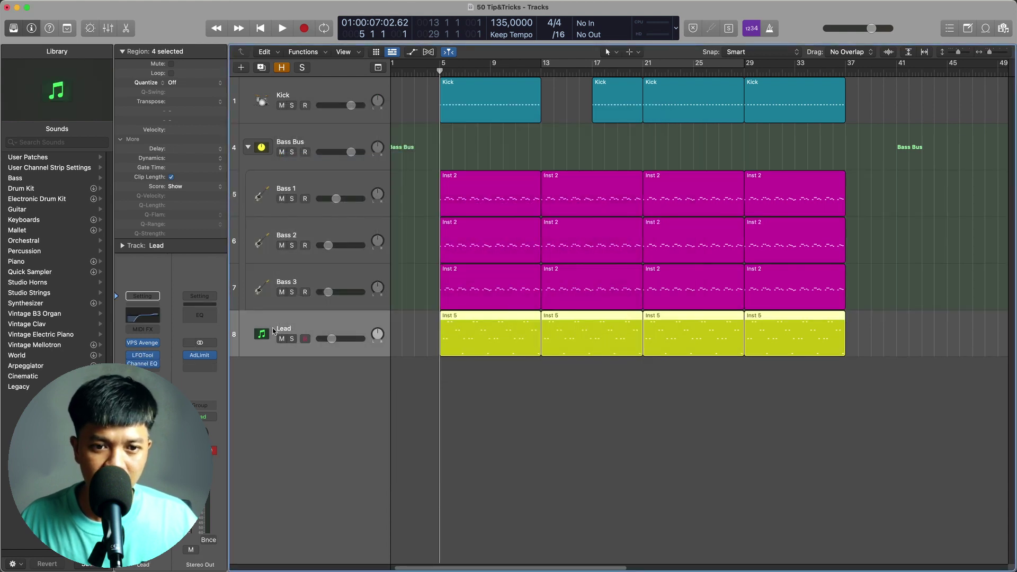
pyautogui.click(261, 335)
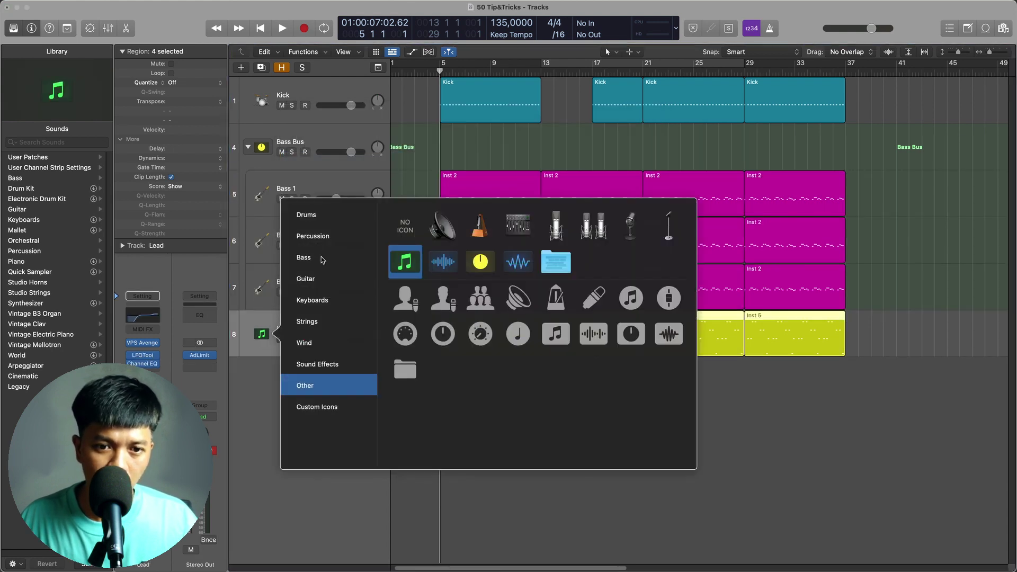
pyautogui.click(321, 343)
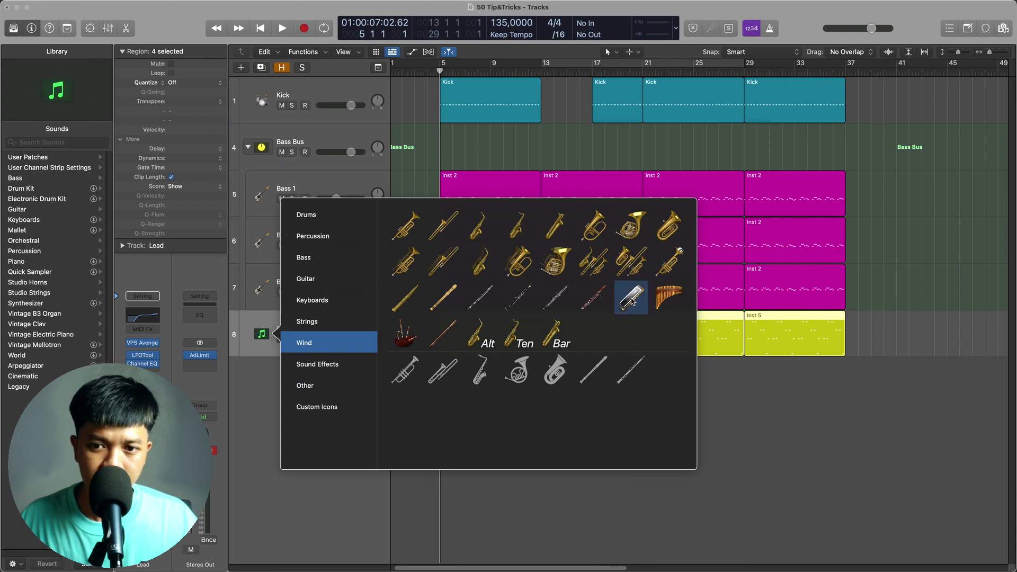
pyautogui.click(669, 259)
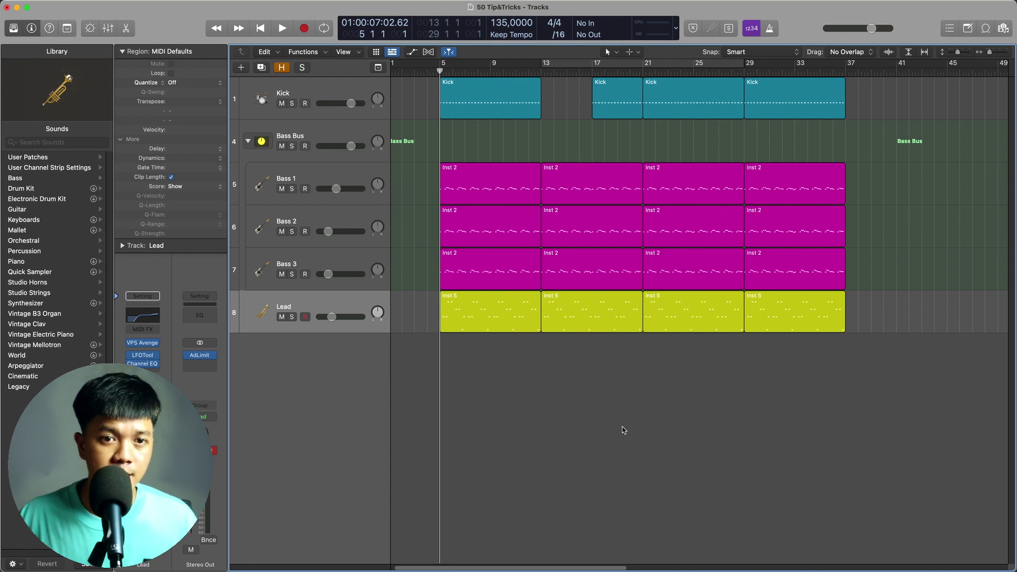
pyautogui.click(301, 132)
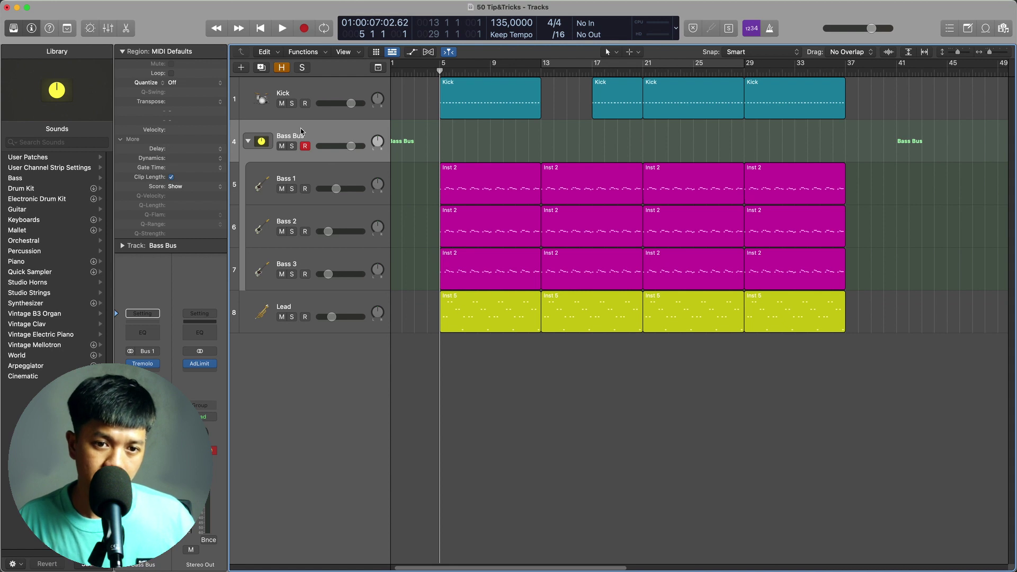
pyautogui.click(319, 297)
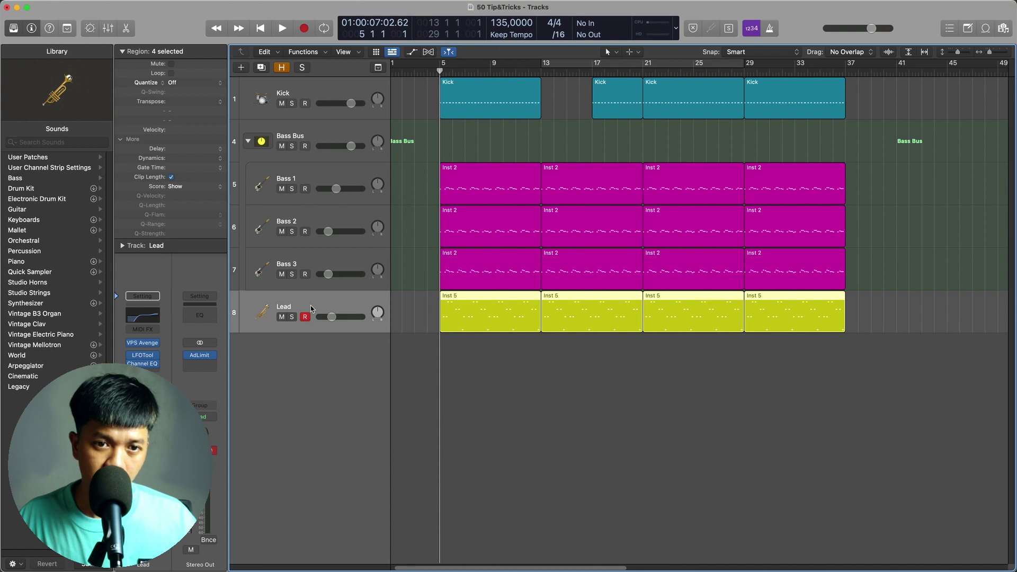
pyautogui.click(296, 133)
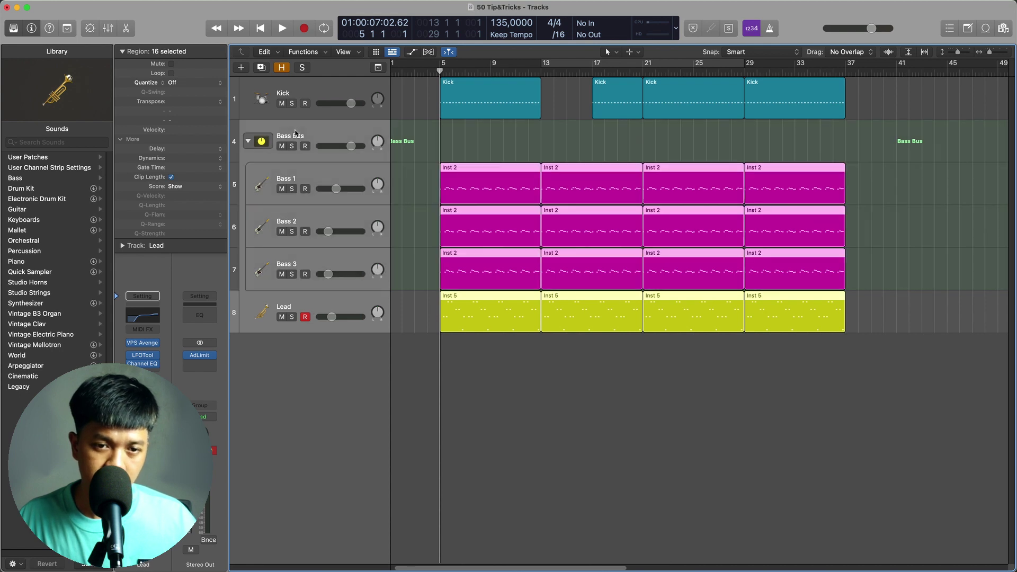
pyautogui.click(323, 375)
# - Group the Bass Bus stack and the Lead track into a new Folder Stack
pyautogui.click(319, 137)
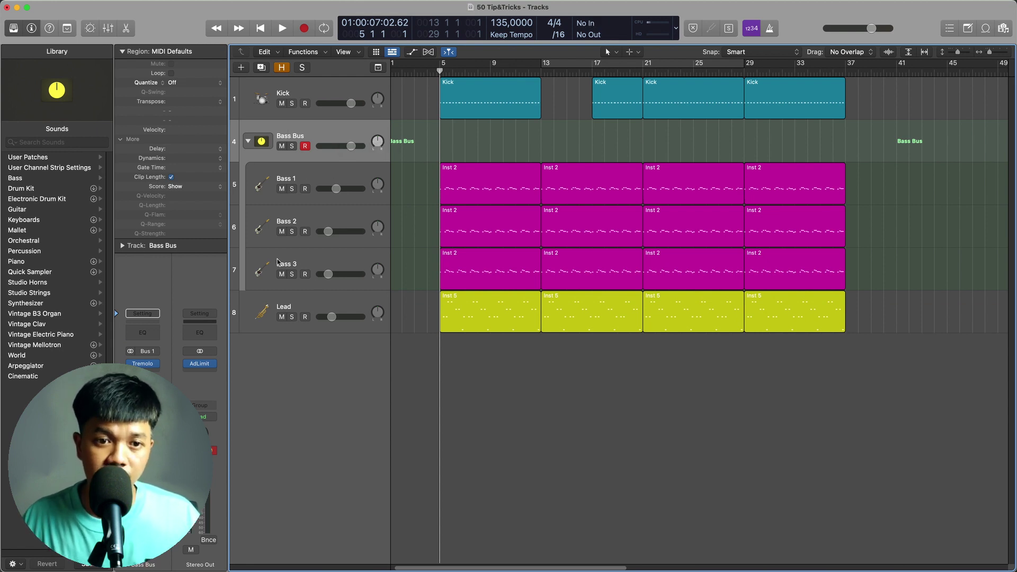
pyautogui.click(305, 303)
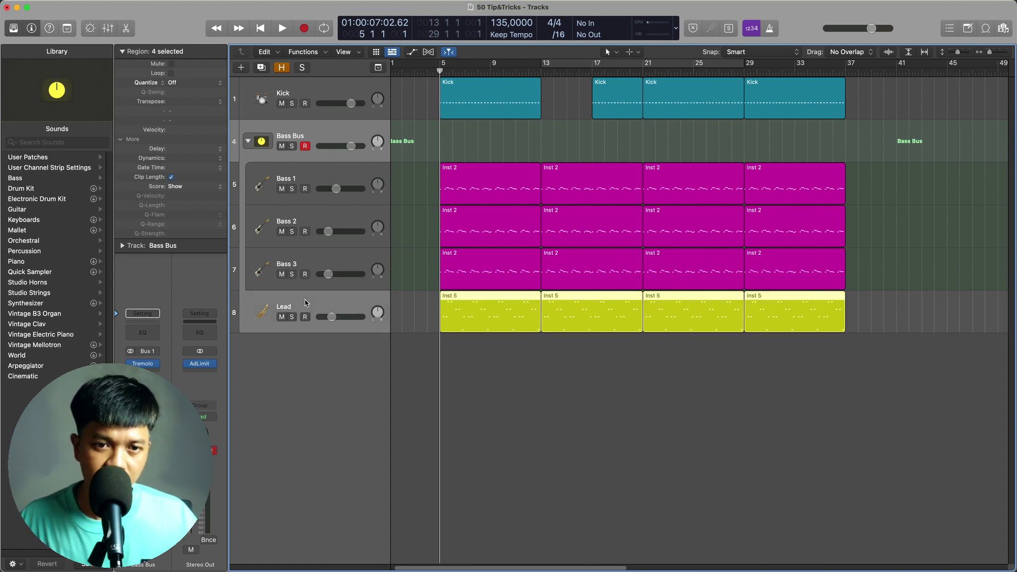
pyautogui.rightClick(315, 129)
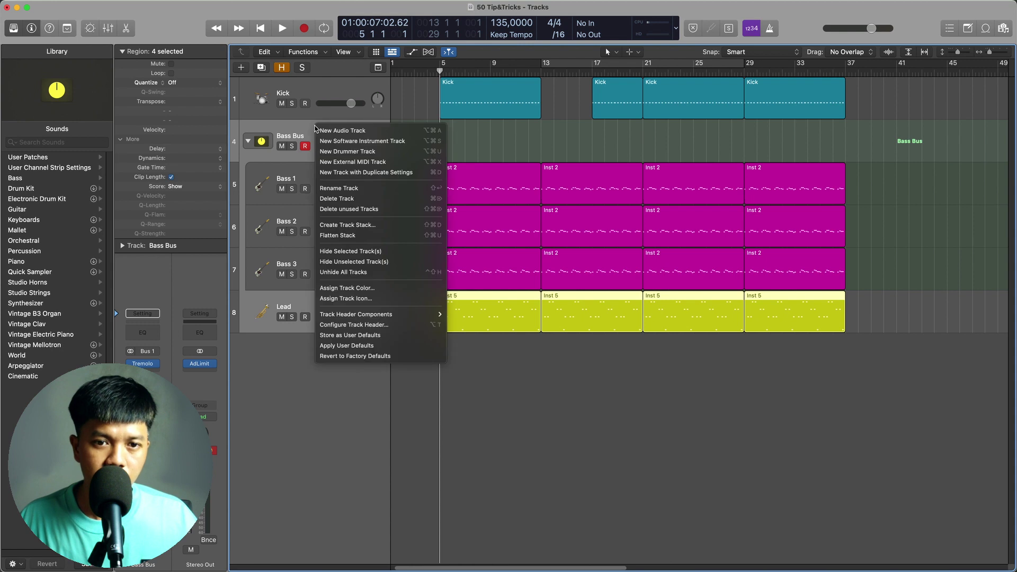
pyautogui.click(352, 224)
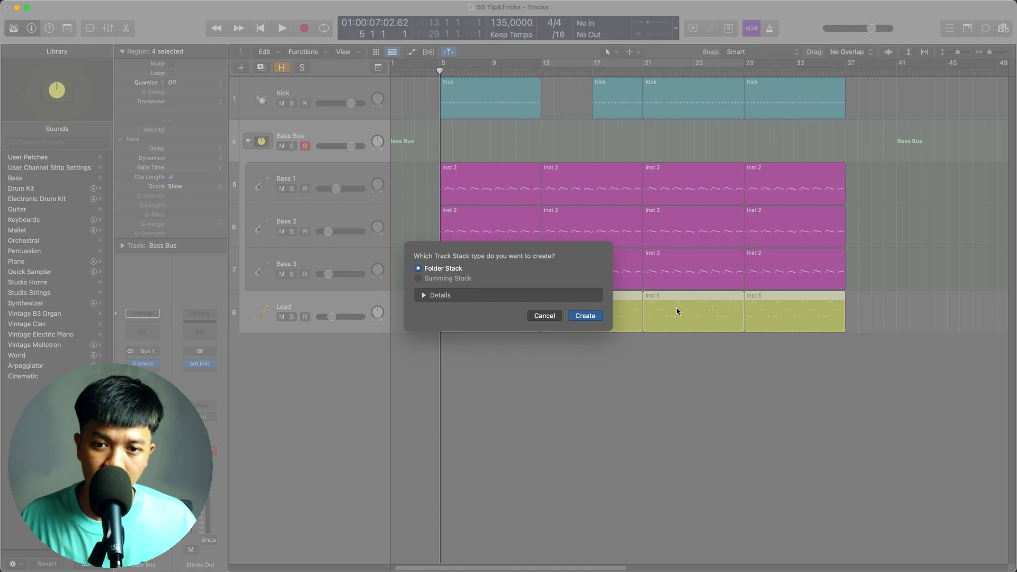
pyautogui.click(584, 316)
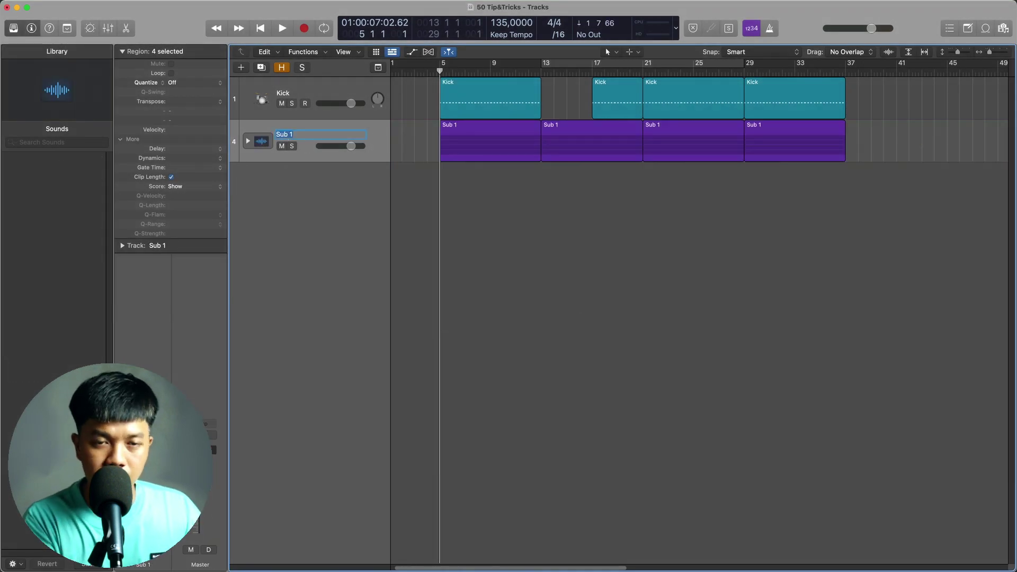
# - Name the new folder stack "Nhac cu" and expand it to show its tracks
pyautogui.write('Nhac cu')
pyautogui.press('Return')
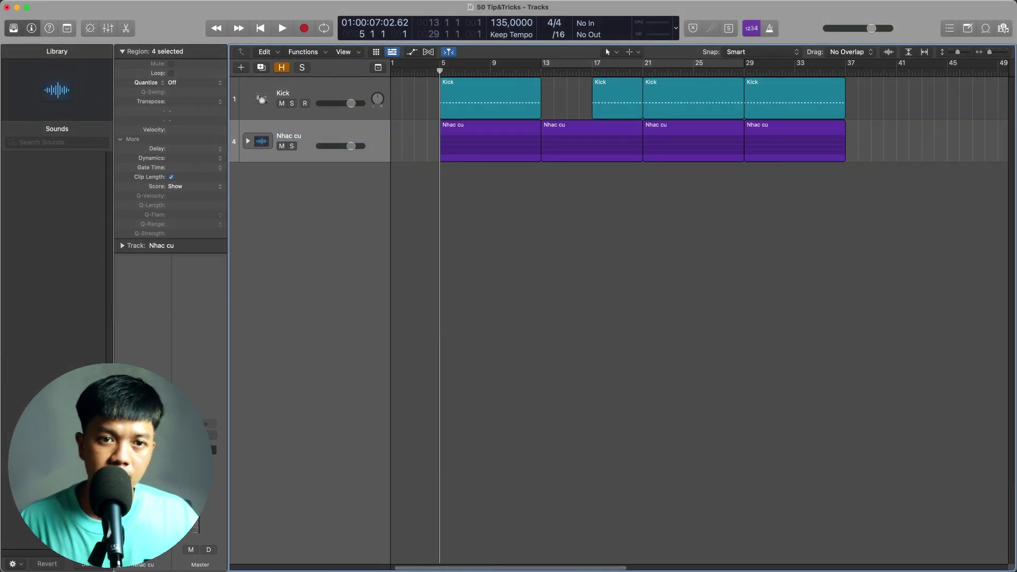
pyautogui.click(247, 141)
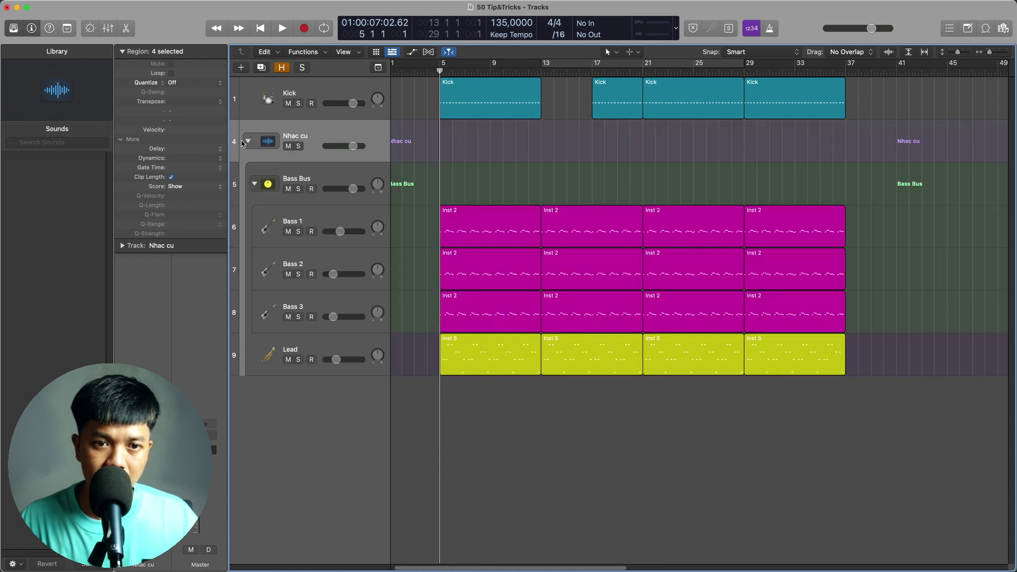
# - Solo the Lead track and play back a short passage of it
pyautogui.click(341, 170)
pyautogui.press('Down')
pyautogui.press('Down')
pyautogui.press('Down')
pyautogui.press('Down')
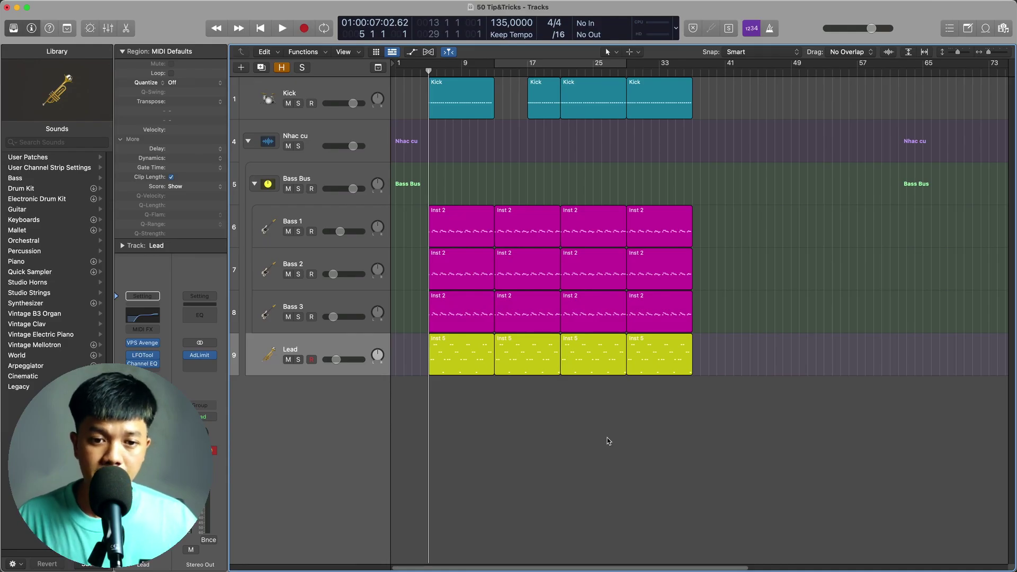
pyautogui.press('s')
pyautogui.press('space')
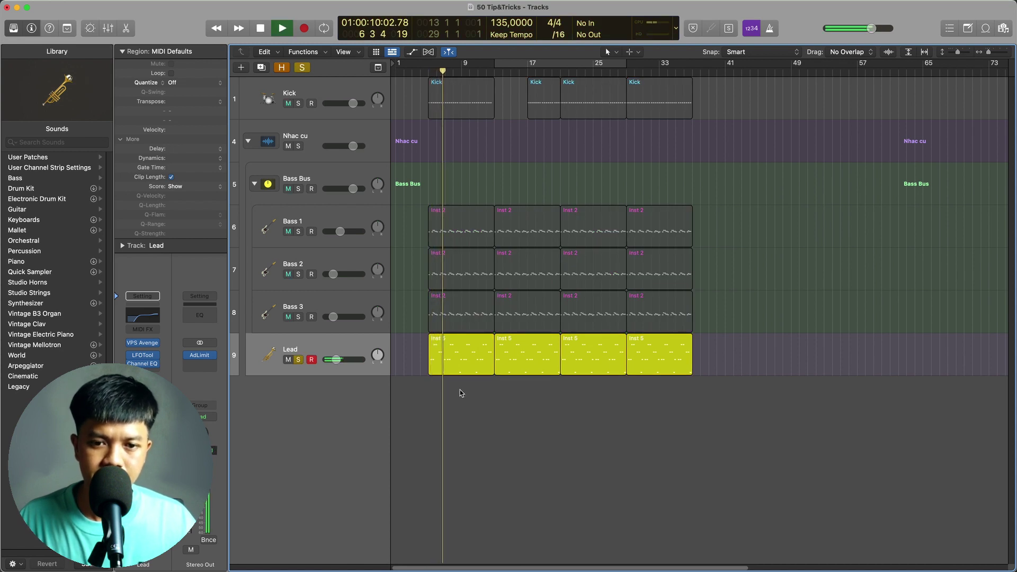
pyautogui.press('space')
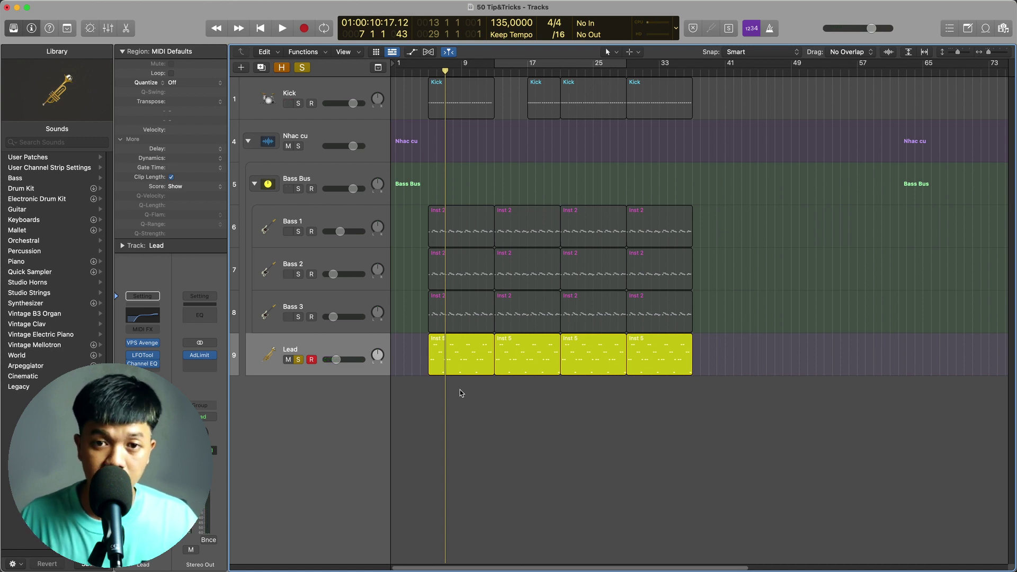
# - Show the mixer and add a send to Bus 10 on the Lead channel
pyautogui.press('x')
pyautogui.click(492, 346)
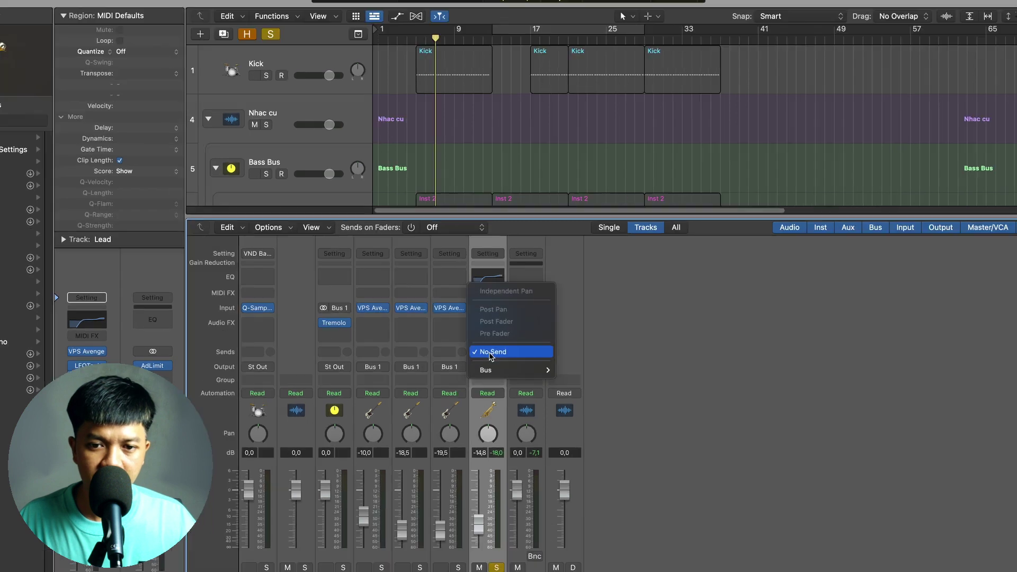
pyautogui.moveTo(497, 370)
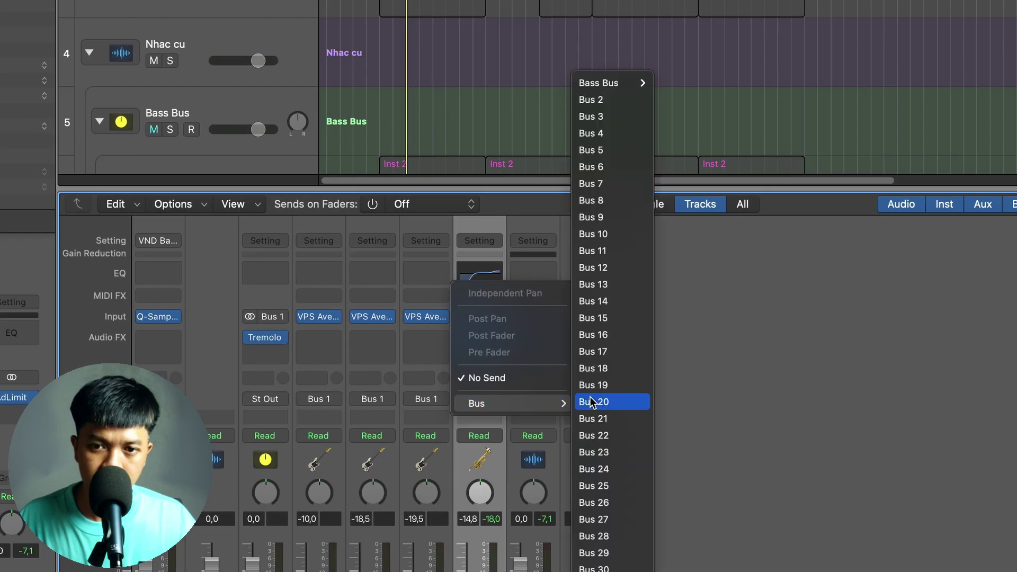
pyautogui.click(618, 234)
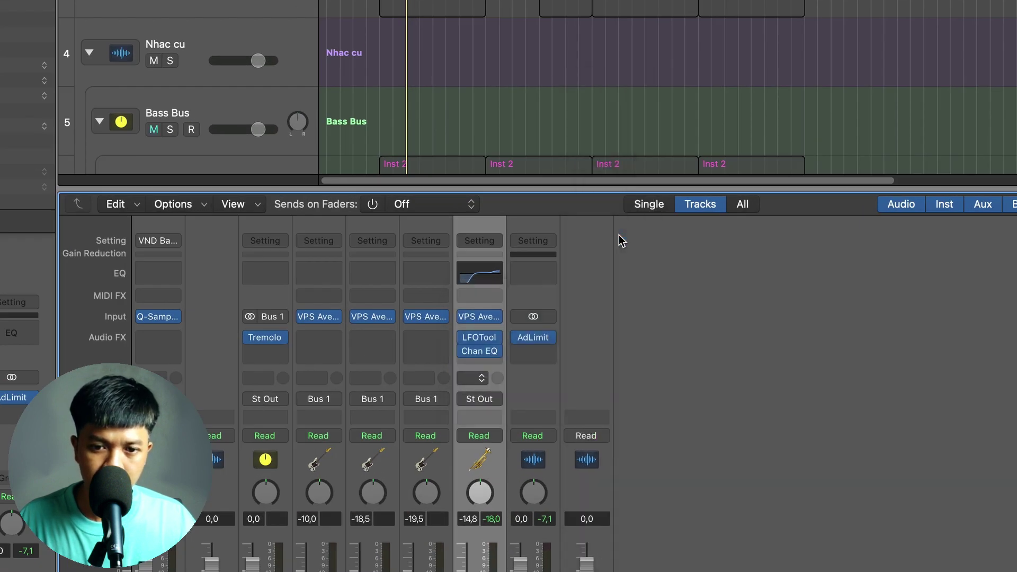
# - Insert the Space Designer reverb on the aux channel fed by Bus 10 and set its Wet level to 0.0 dB
pyautogui.click(533, 479)
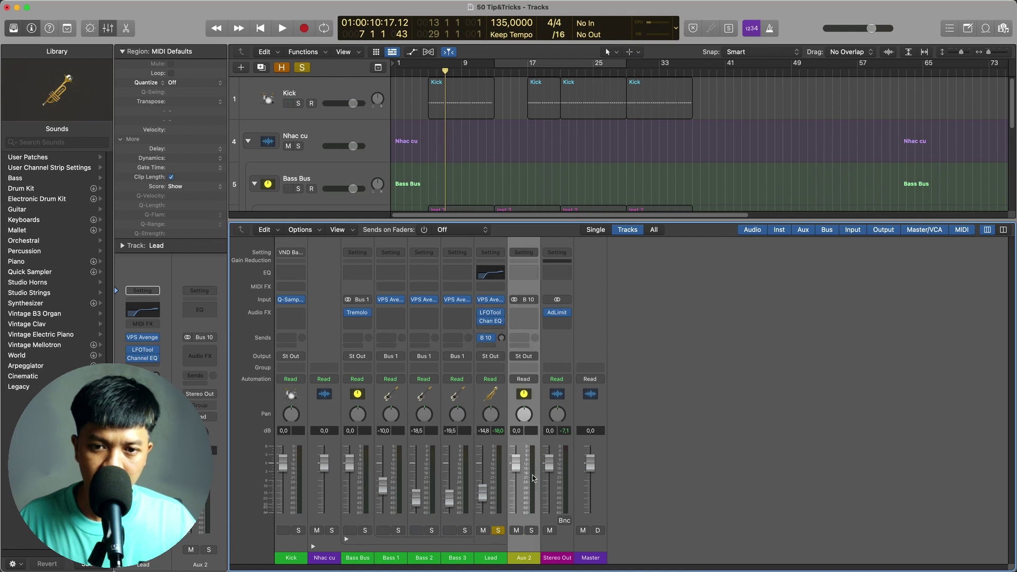
pyautogui.click(532, 313)
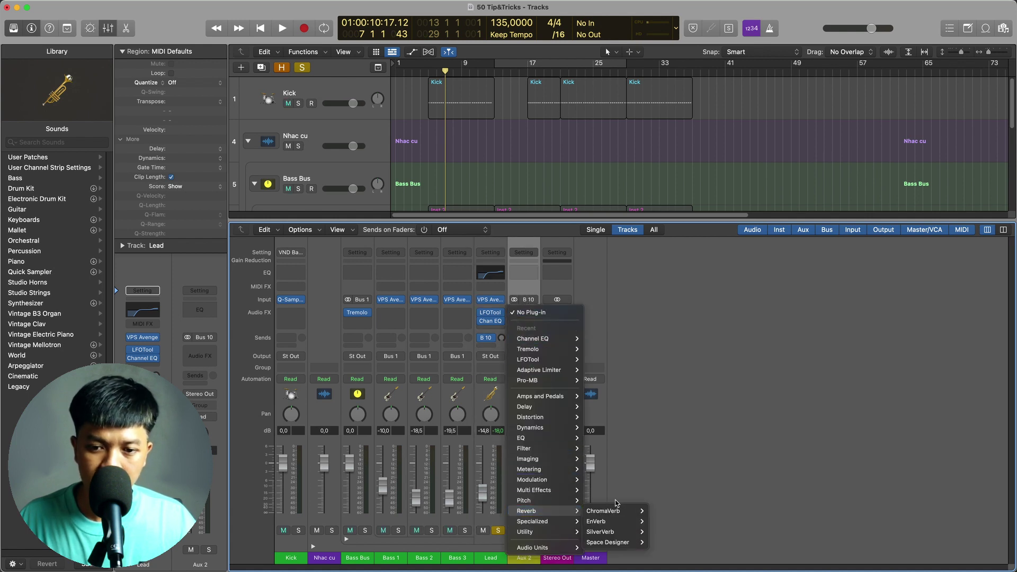
pyautogui.click(711, 382)
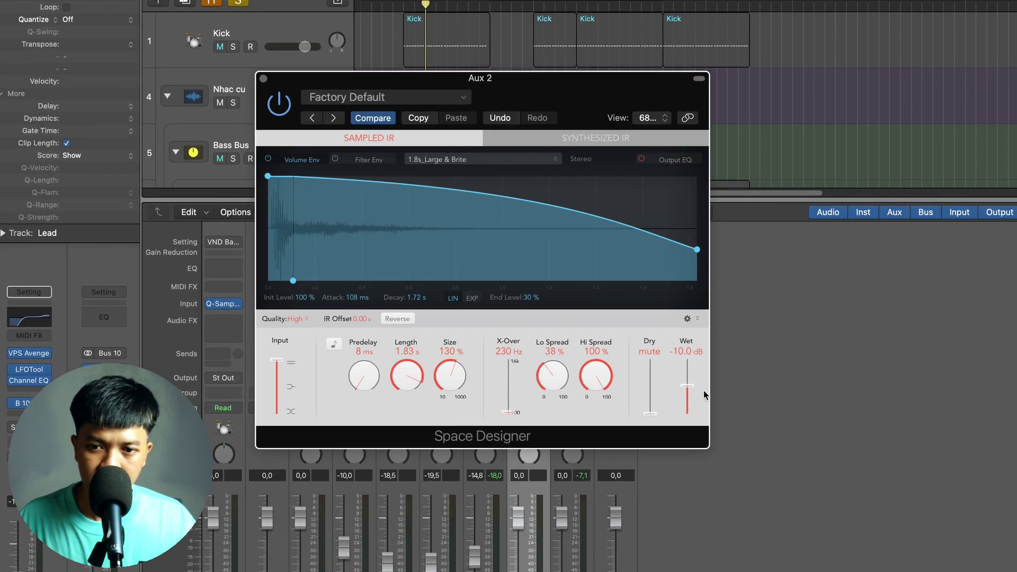
pyautogui.moveTo(689, 386); pyautogui.dragTo(694, 350)
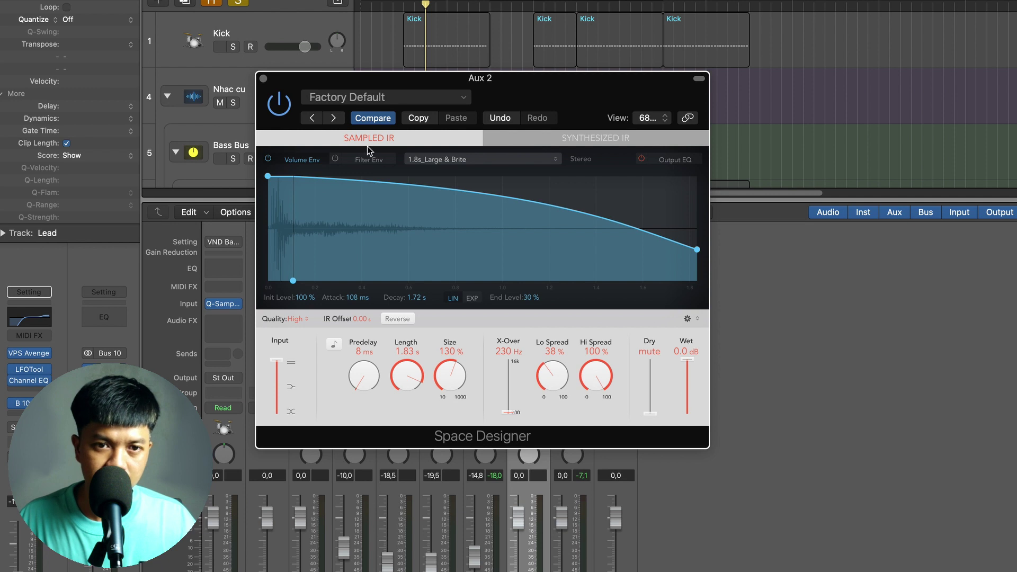
pyautogui.click(264, 78)
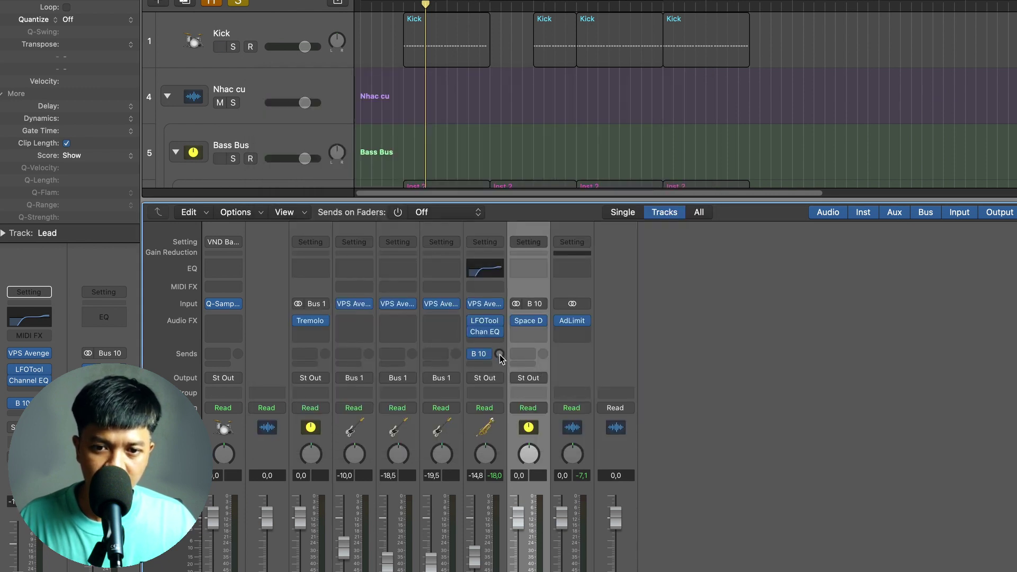
# - Raise the Lead channel's Bus 10 send level while listening to the reverb in playback
pyautogui.moveTo(500, 359)
pyautogui.mouseDown()
pyautogui.moveTo(501, 370)
pyautogui.moveTo(501, 357)
pyautogui.mouseUp()
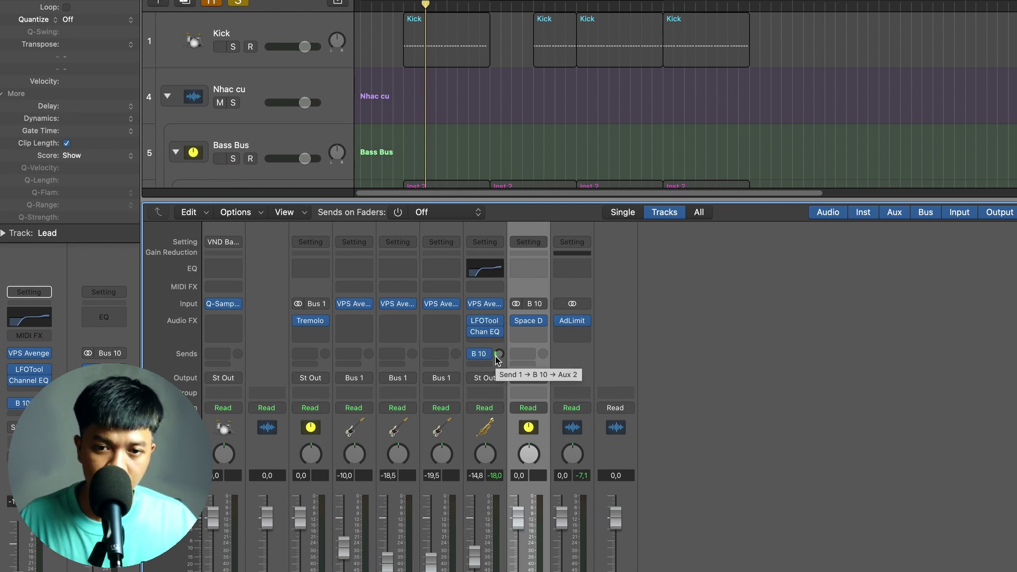
pyautogui.press('space')
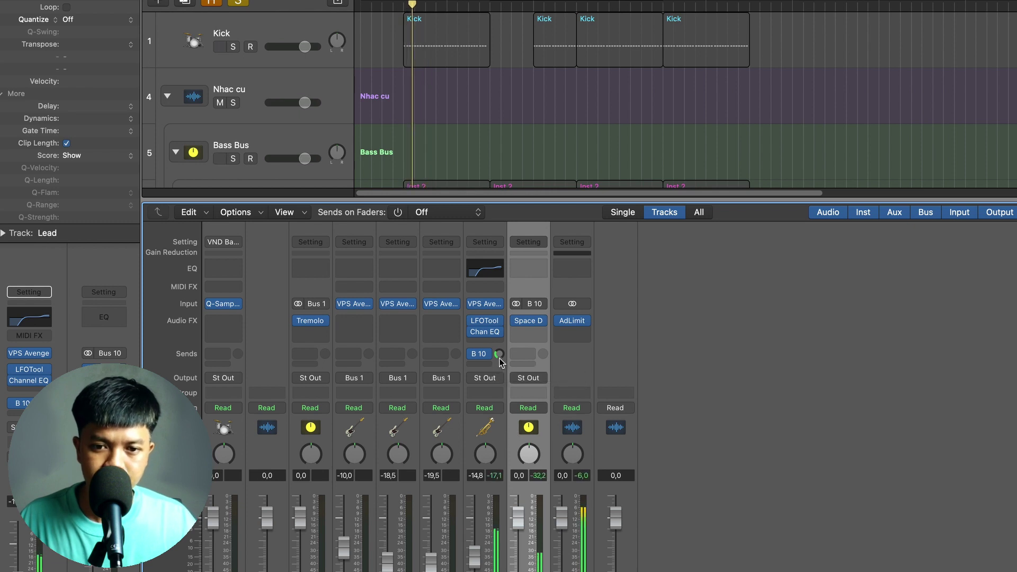
pyautogui.moveTo(499, 354)
pyautogui.scroll(5, 498, 354)
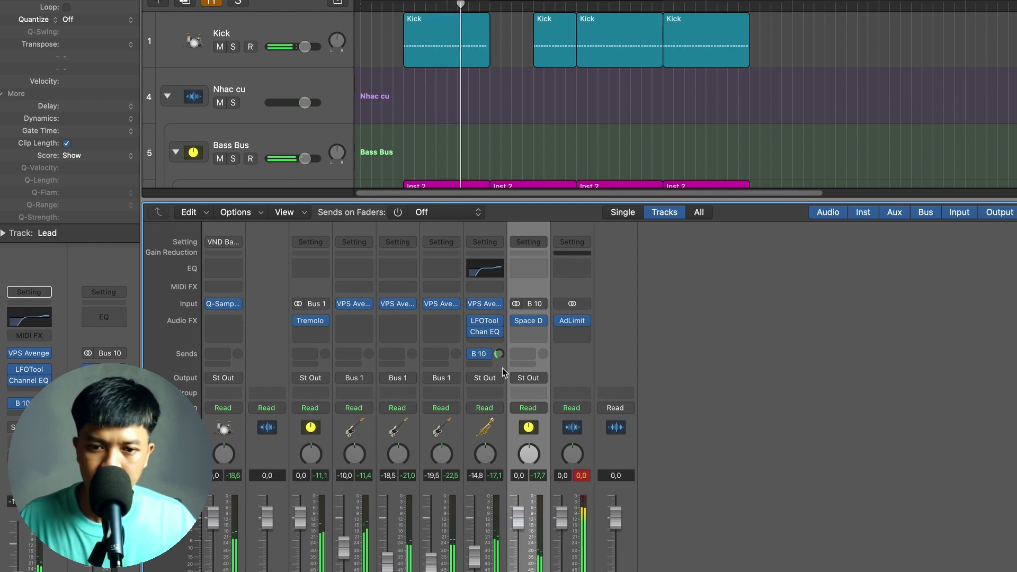
pyautogui.click(474, 439)
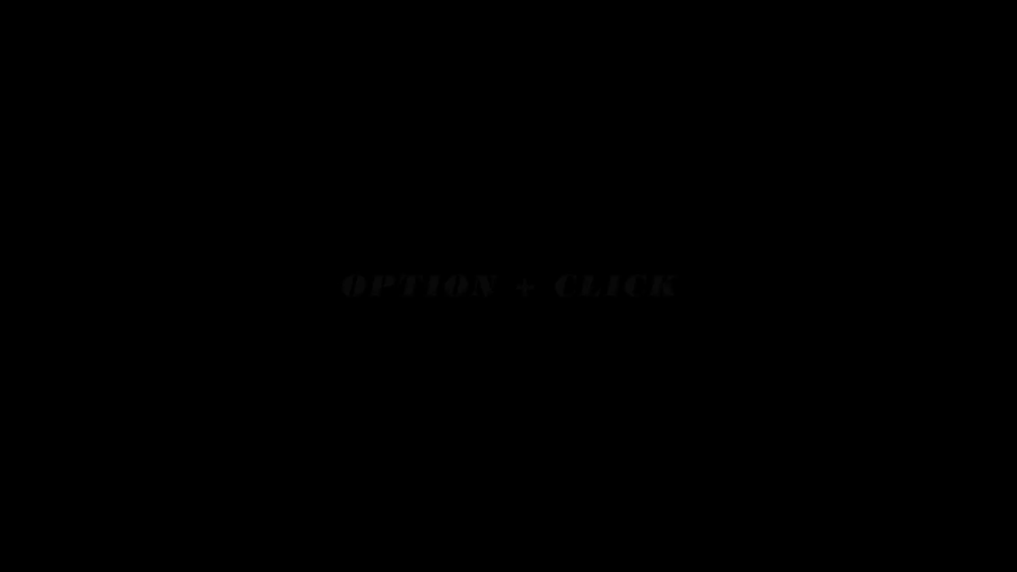
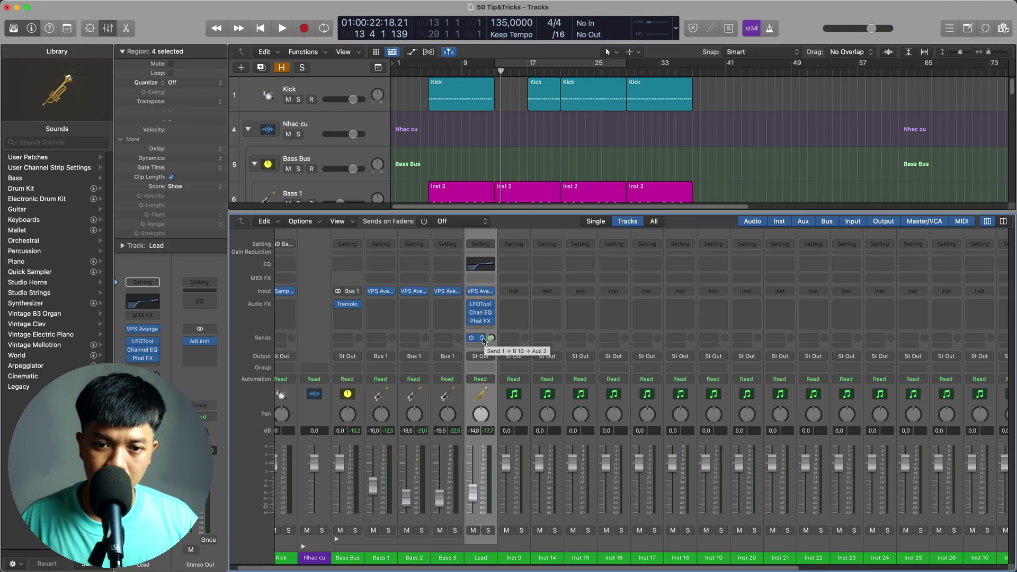
pyautogui.hscroll(3, 484, 340)
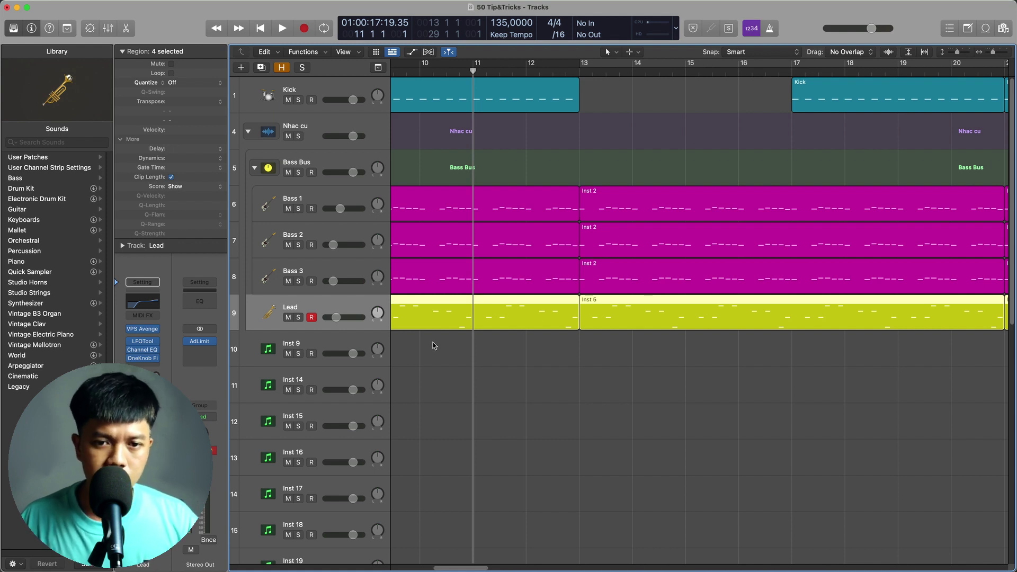
# - Show the Lead track's OneKnob Filter plug-in window and move it clear of the track headers
pyautogui.press('v')
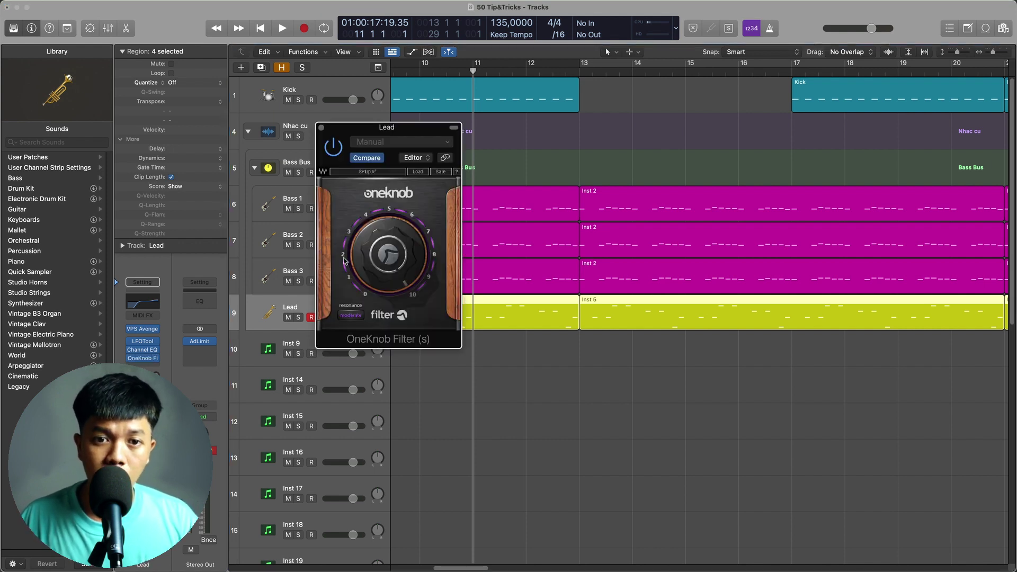
pyautogui.moveTo(401, 266)
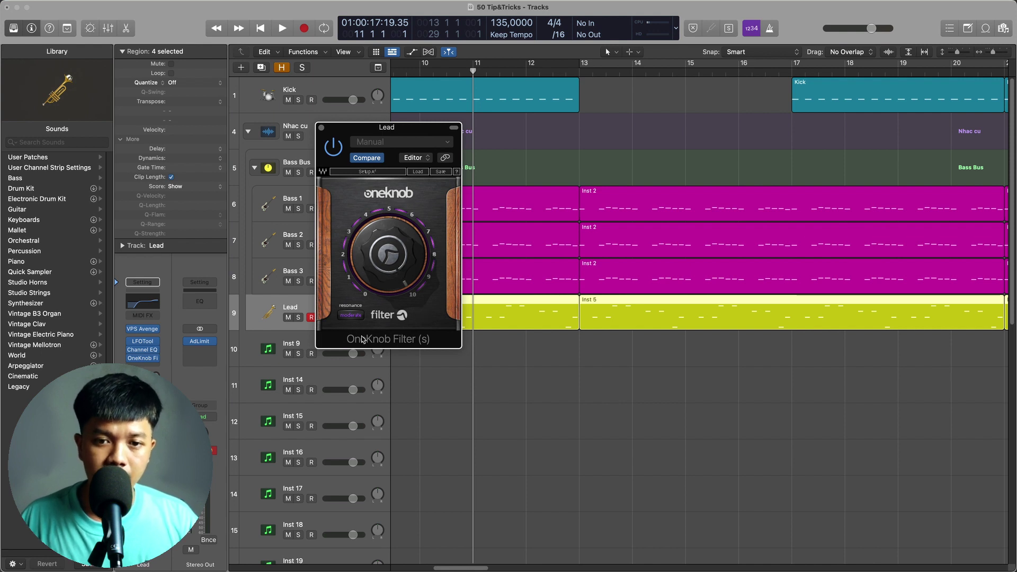
pyautogui.scroll(-2, 512, 111)
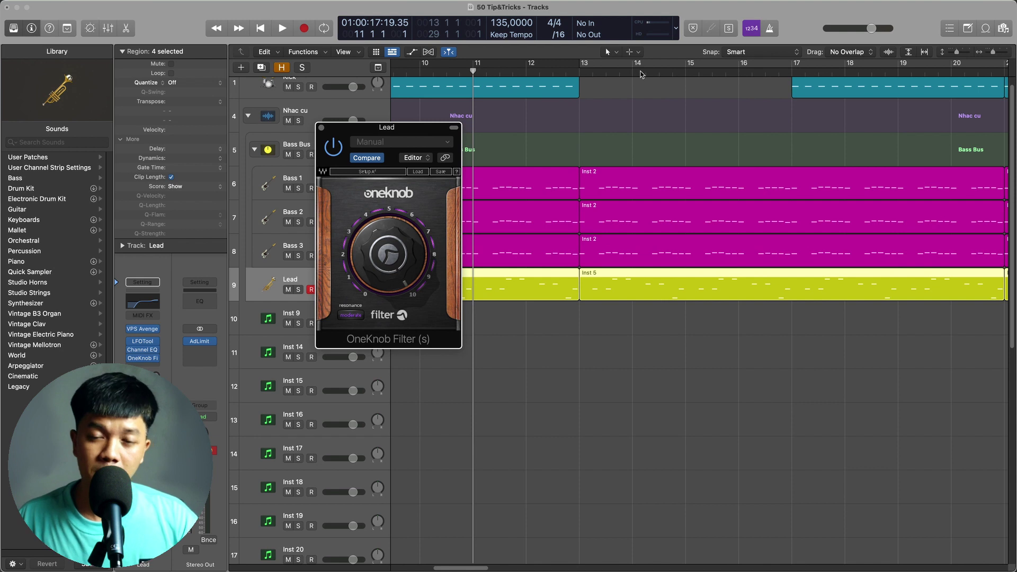
pyautogui.moveTo(371, 151); pyautogui.dragTo(694, 146)
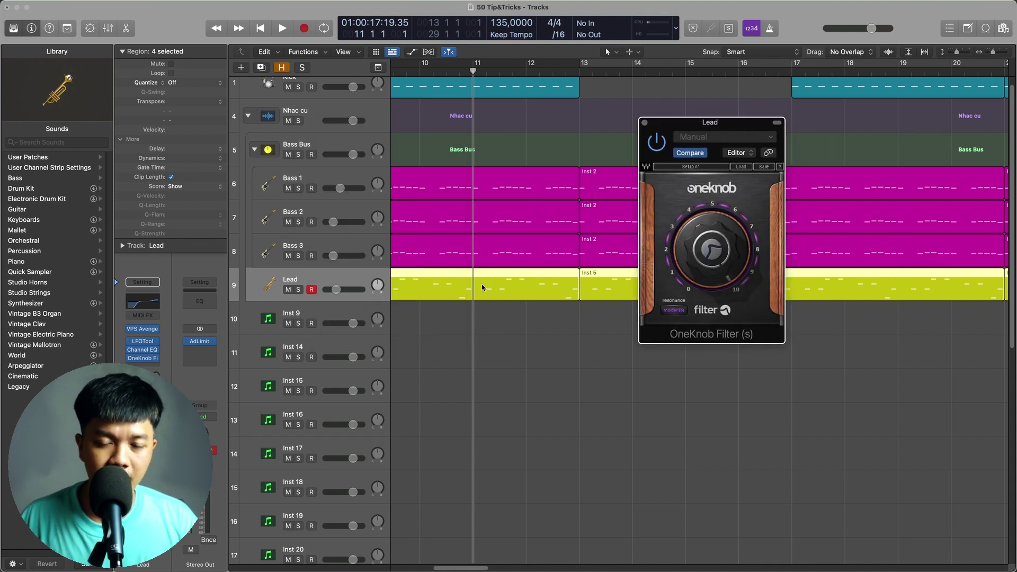
# - Enlarge the track rows, show track automation and set the Lead track's automation mode to Touch
pyautogui.press('super+Down')
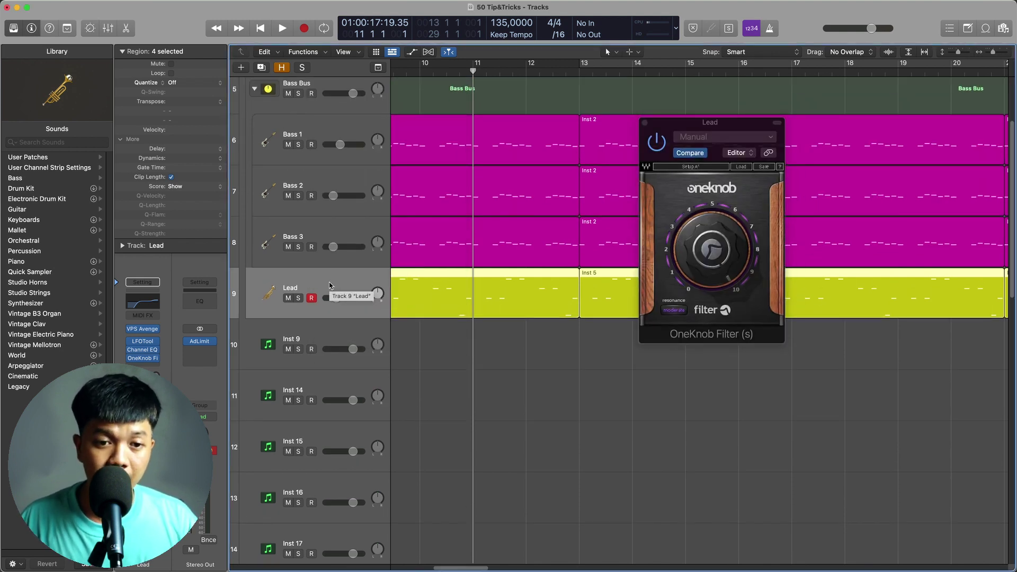
pyautogui.press('a')
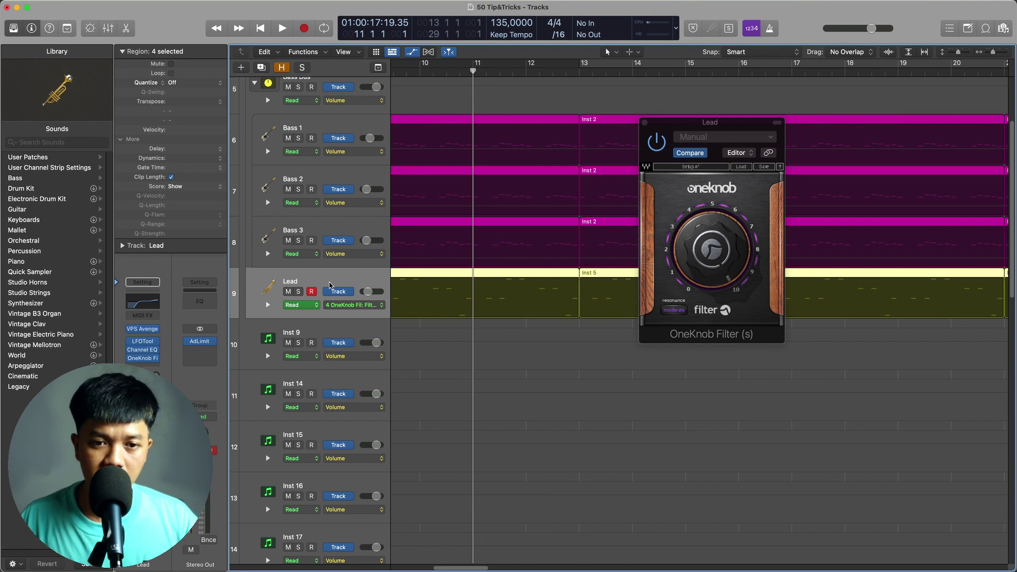
pyautogui.click(296, 305)
pyautogui.click(297, 305)
pyautogui.click(298, 306)
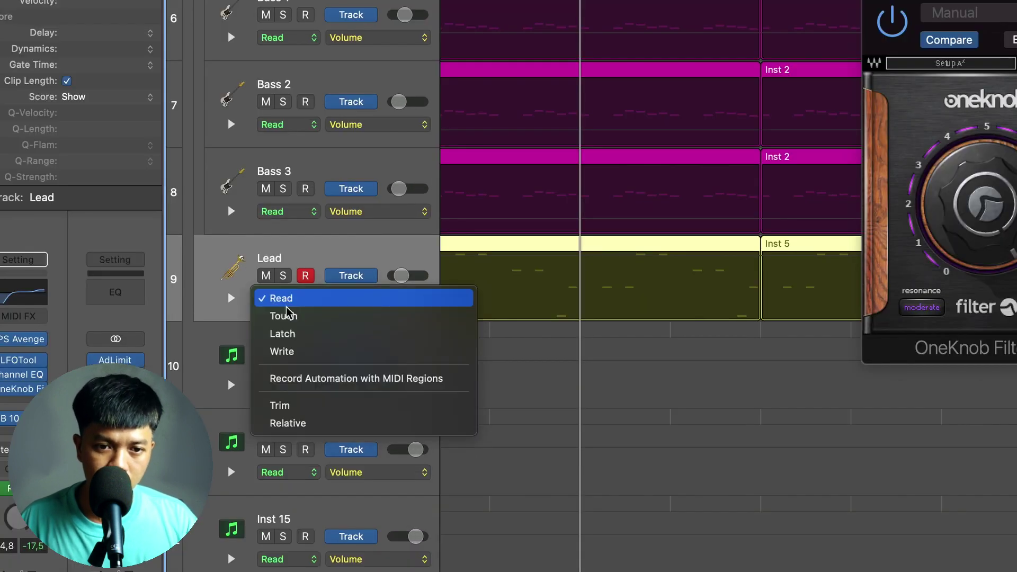
pyautogui.click(285, 316)
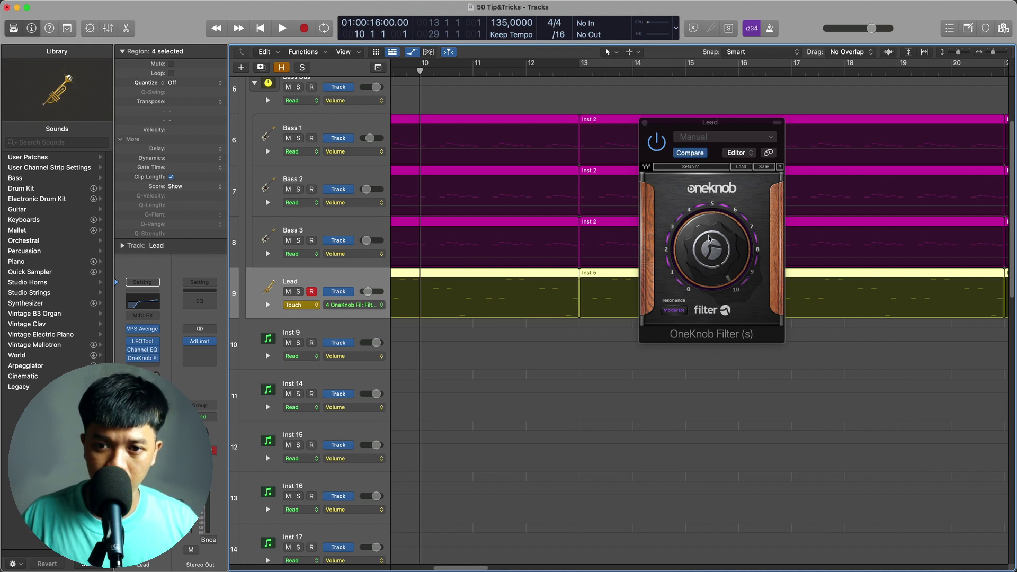
# - Record a OneKnob Filter knob sweep as Lead track automation during playback and return its automation mode to Read
pyautogui.moveTo(710, 236)
pyautogui.press('space')
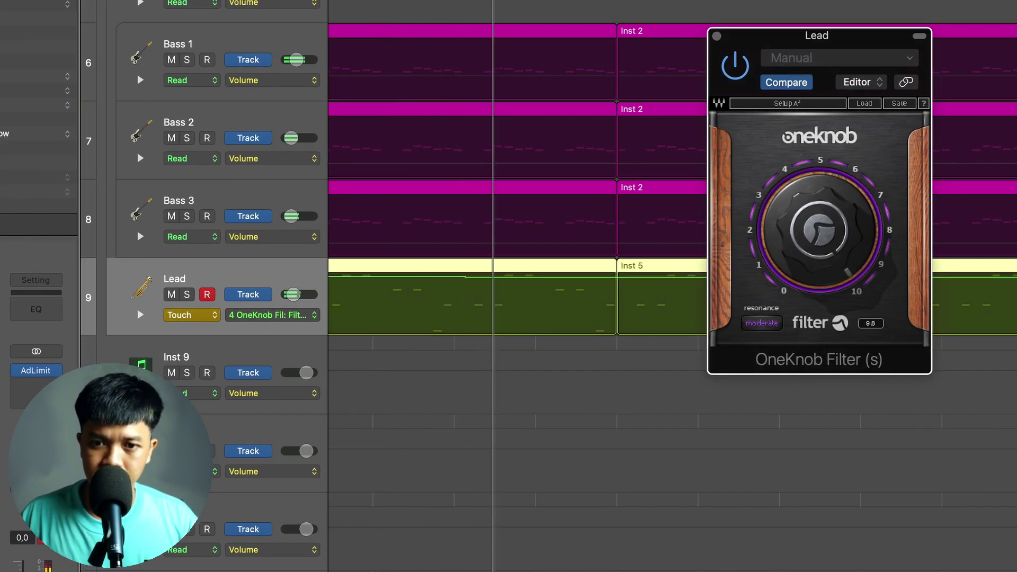
pyautogui.moveTo(820, 230); pyautogui.dragTo(814, 194)
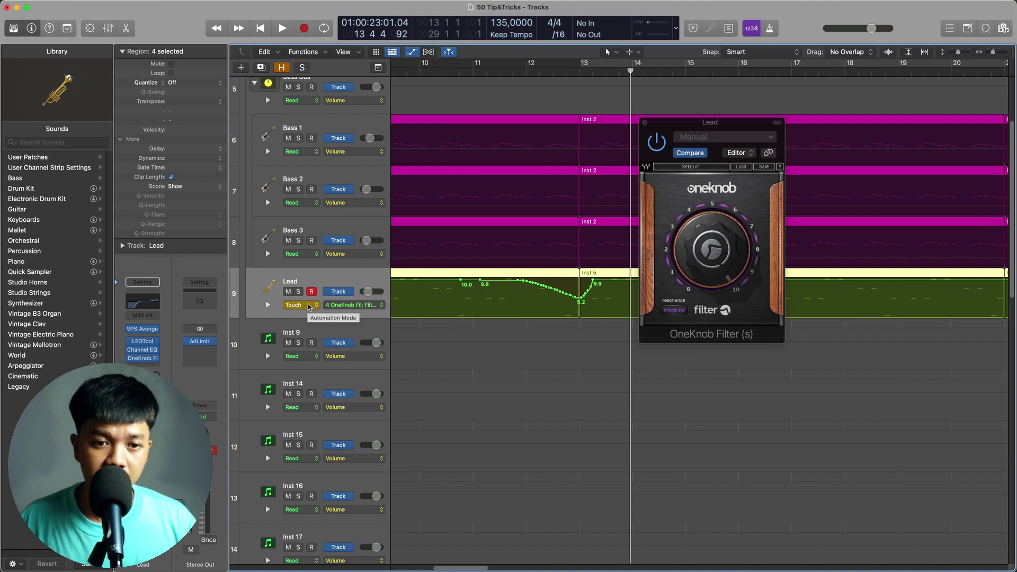
pyautogui.click(308, 306)
pyautogui.click(308, 297)
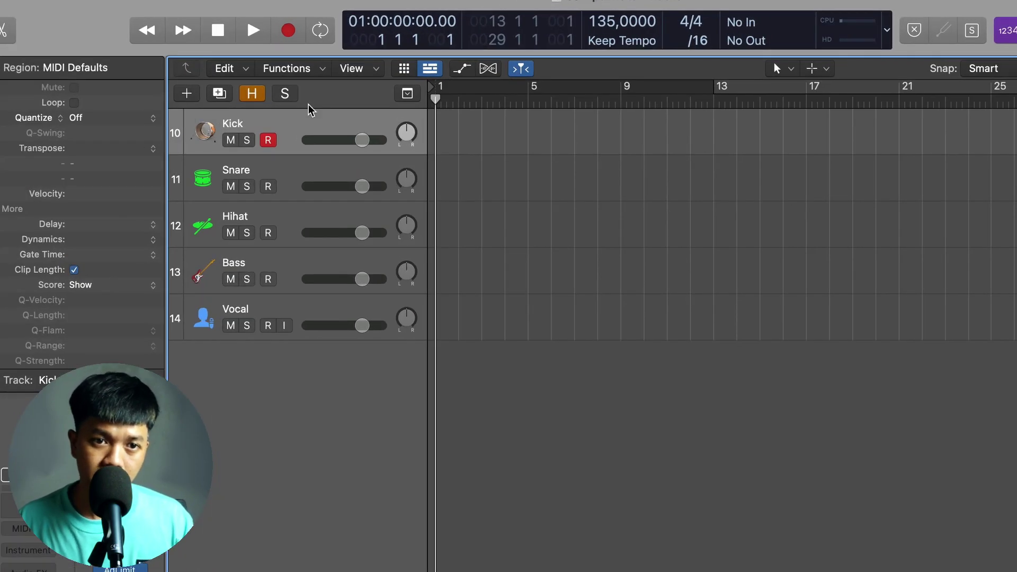
# - Select the Snare, Hihat, Bass and Vocal tracks one by one to go through the planned template's tracks
pyautogui.click(254, 166)
pyautogui.click(263, 216)
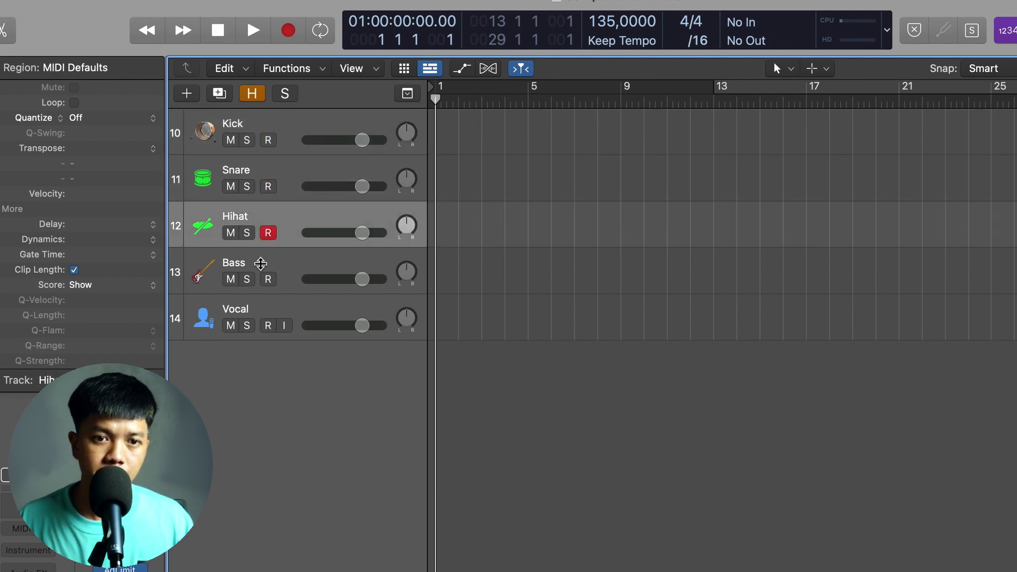
pyautogui.click(261, 262)
pyautogui.click(280, 317)
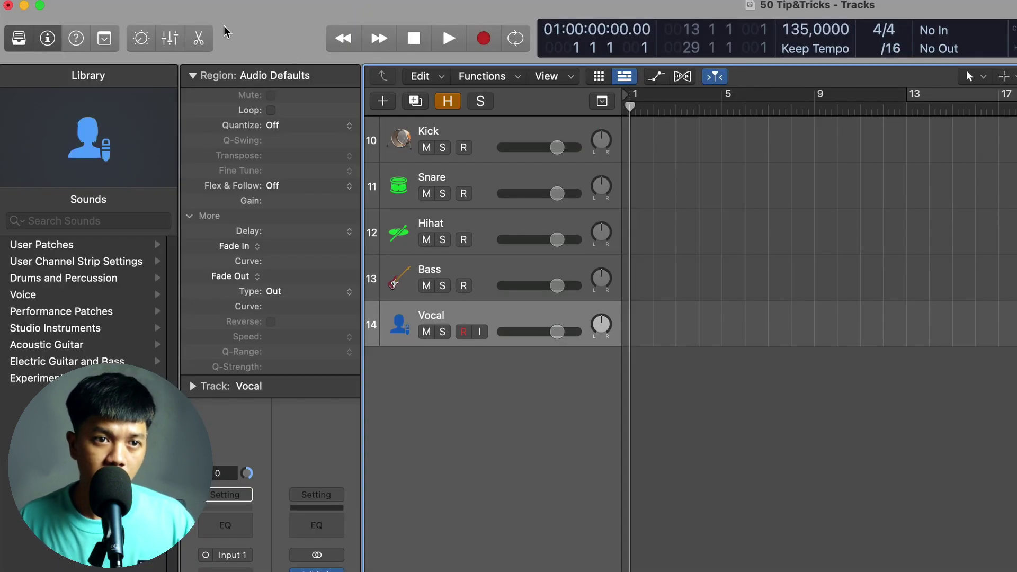
# - Save the project as a template named "Sang tac" and open the chooser for creating a project from a template
pyautogui.click(78, 7)
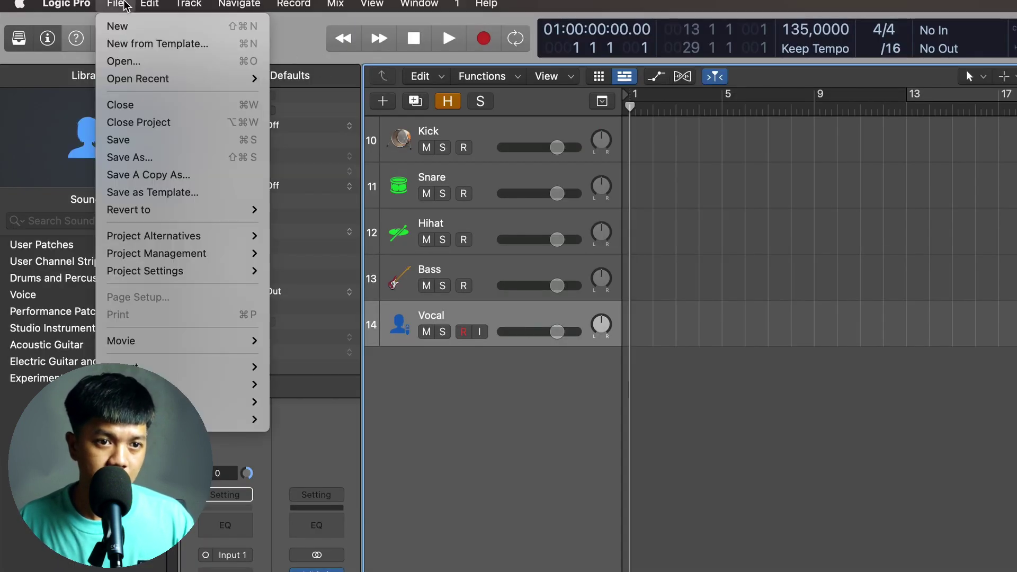
pyautogui.click(152, 192)
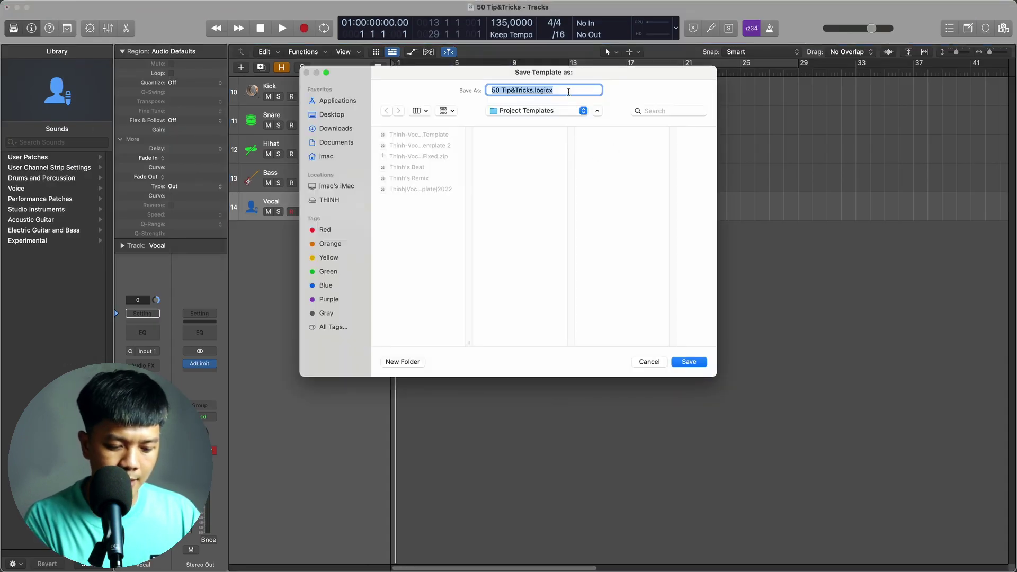
pyautogui.write('Song wr')
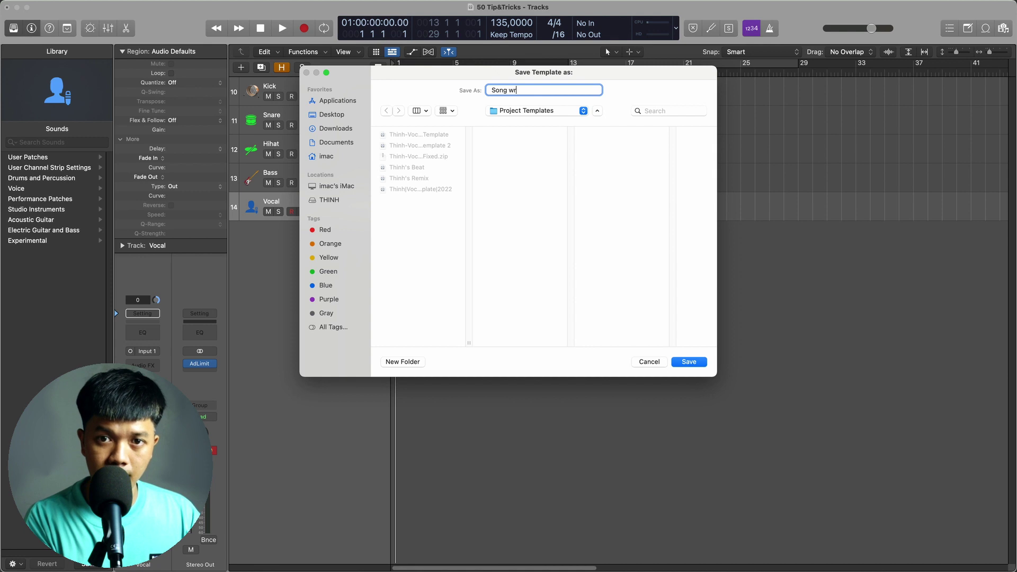
pyautogui.write(' temp')
pyautogui.press('super+a')
pyautogui.write('S')
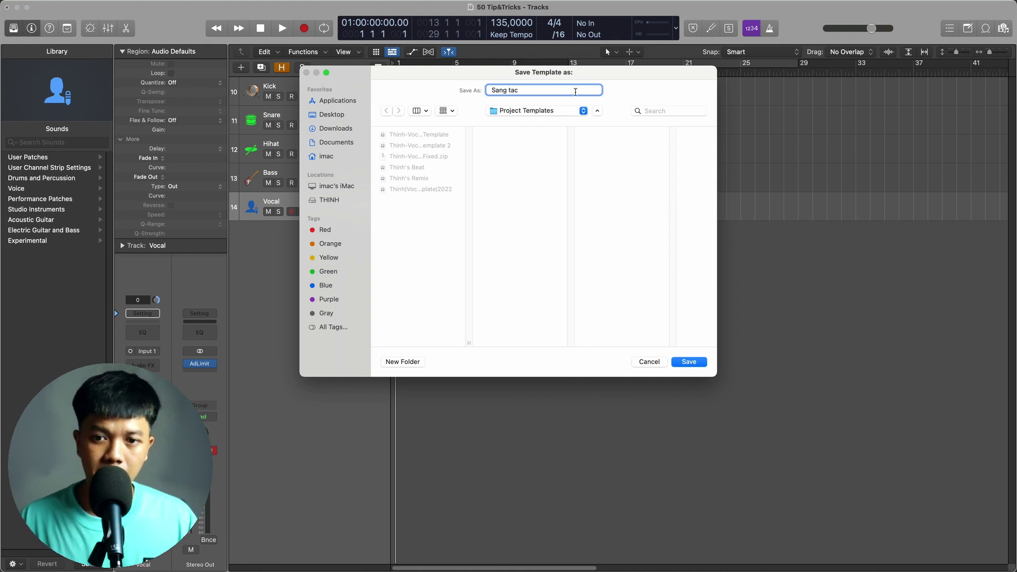
pyautogui.click(691, 361)
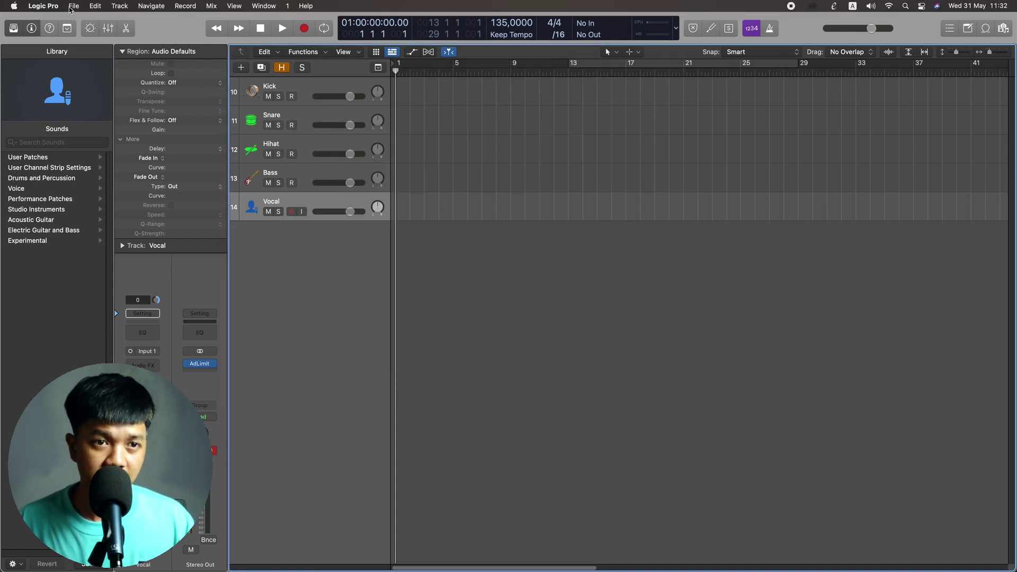
pyautogui.click(73, 6)
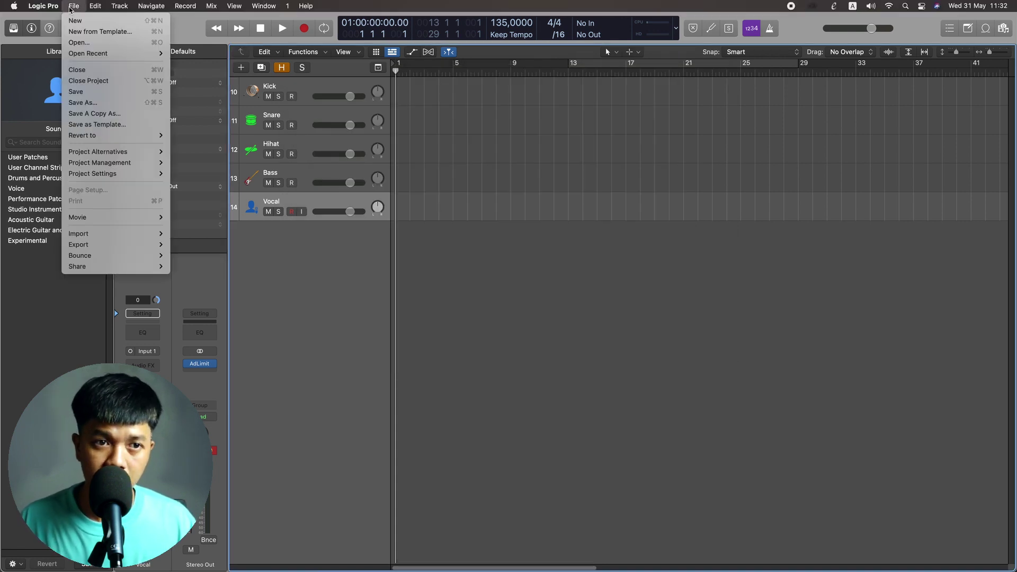
pyautogui.click(83, 31)
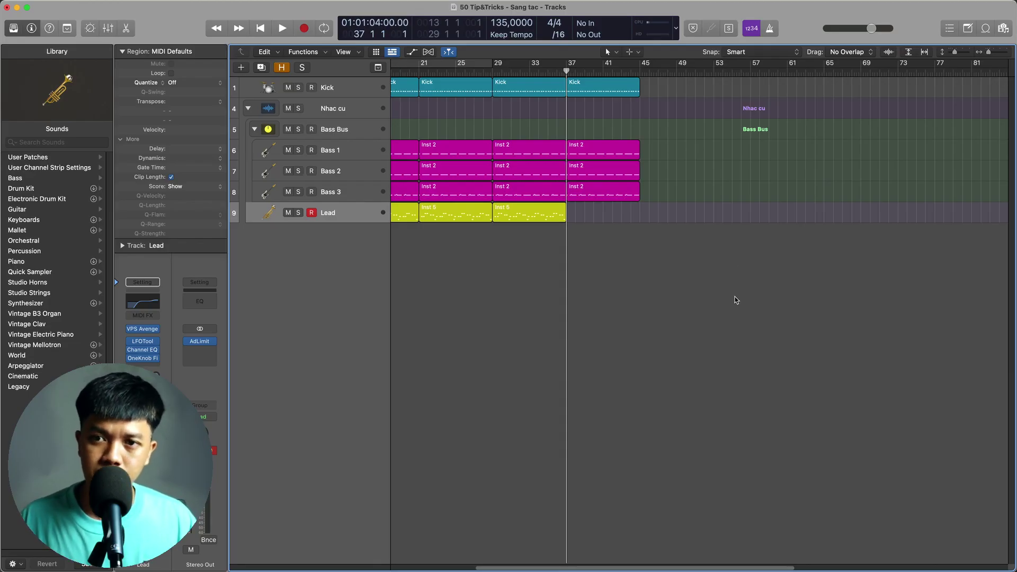
# - Open the project's metronome settings, enable the click while playing and start playback
pyautogui.click(770, 36)
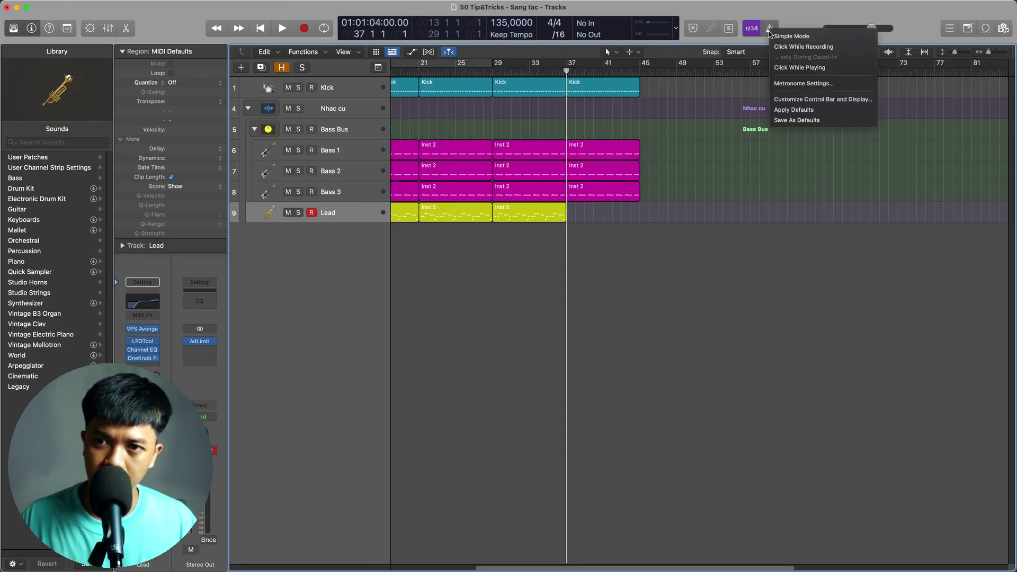
pyautogui.click(775, 84)
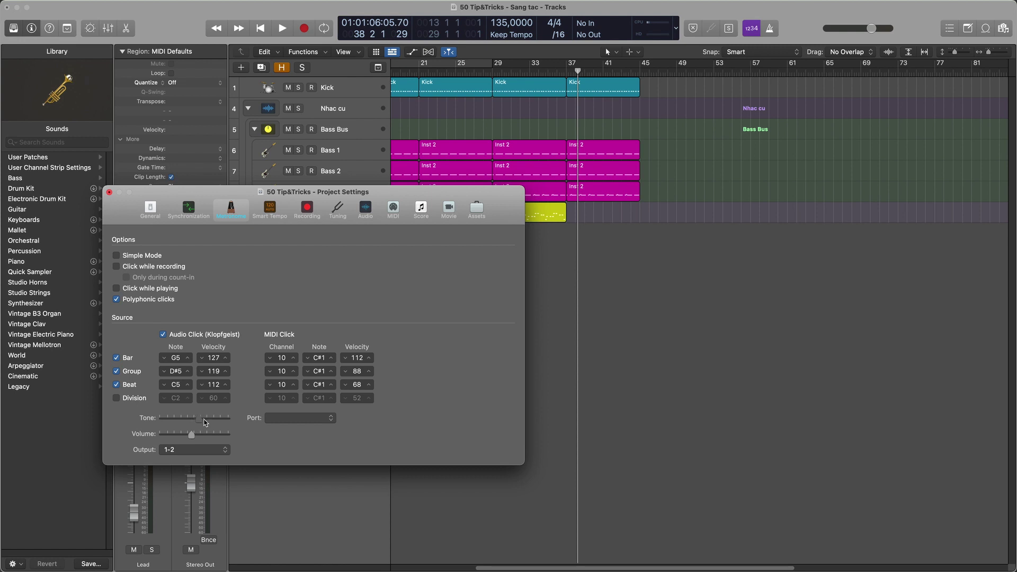
pyautogui.click(768, 26)
pyautogui.press('space')
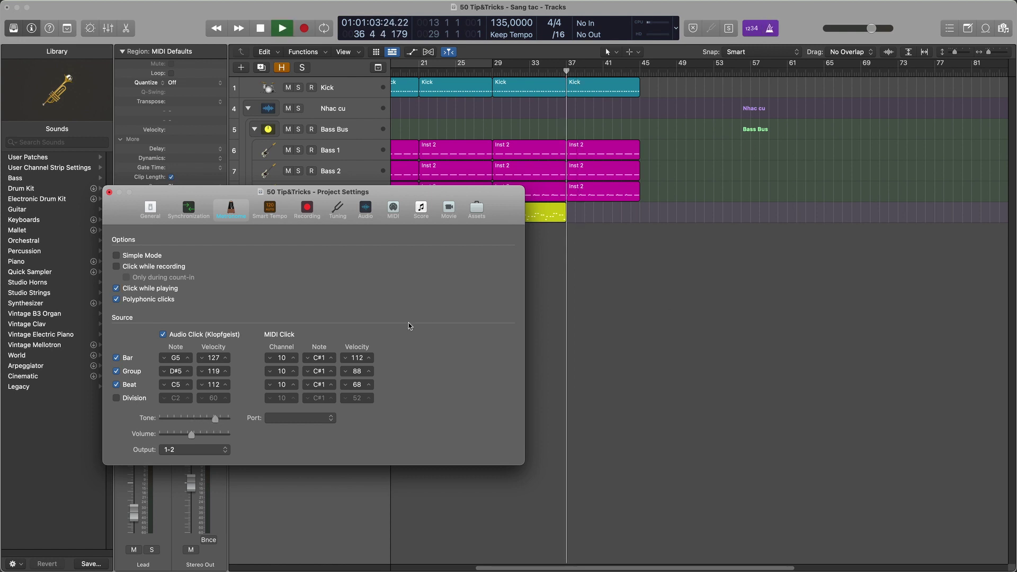
# - Adjust the metronome click's tone and raise its volume while listening to it in playback
pyautogui.click(220, 418)
pyautogui.moveTo(191, 434); pyautogui.dragTo(205, 434)
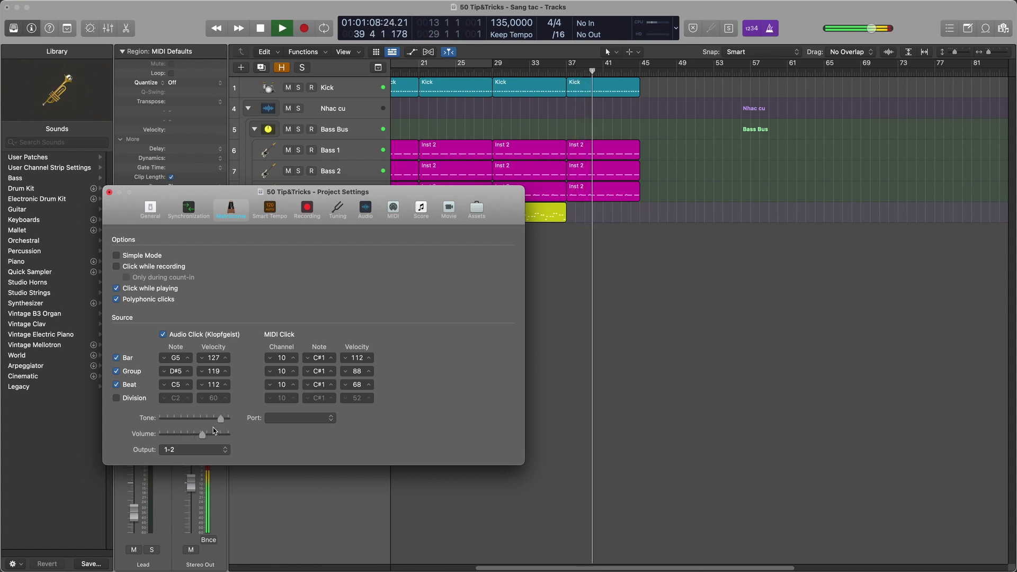
pyautogui.click(211, 419)
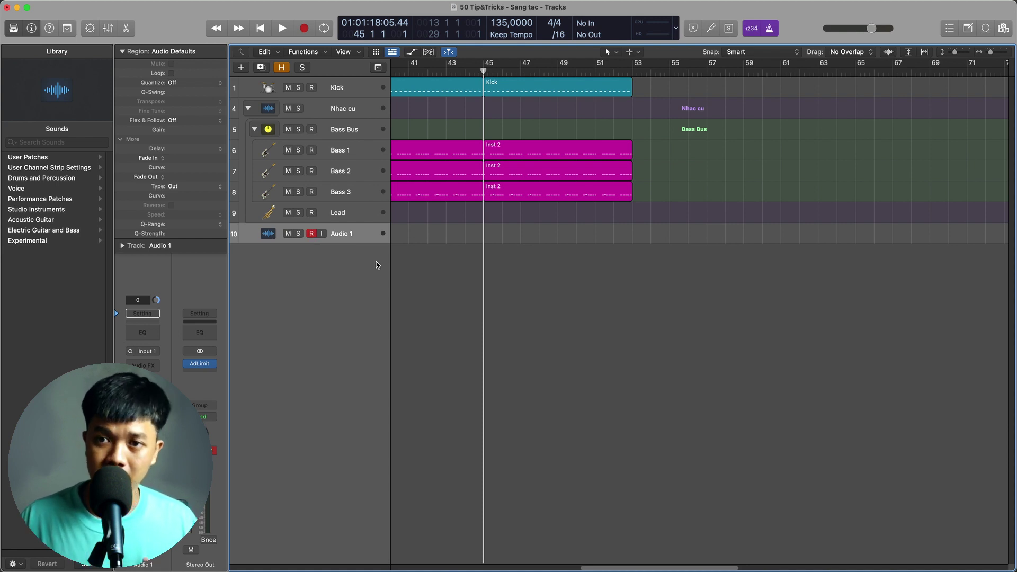
# - Set the recording count-in to 2 Bars in the project settings
pyautogui.rightClick(769, 28)
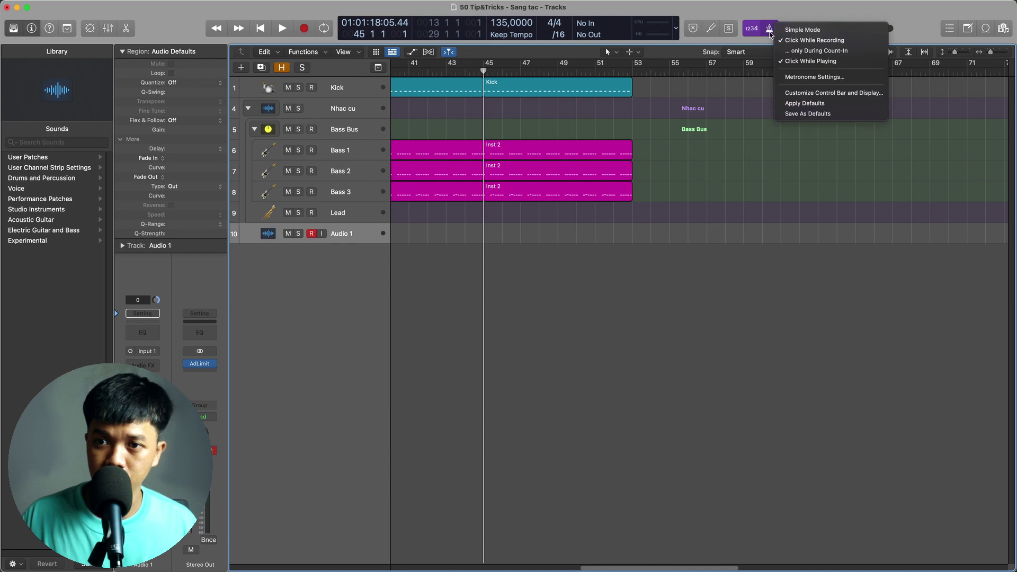
pyautogui.click(784, 77)
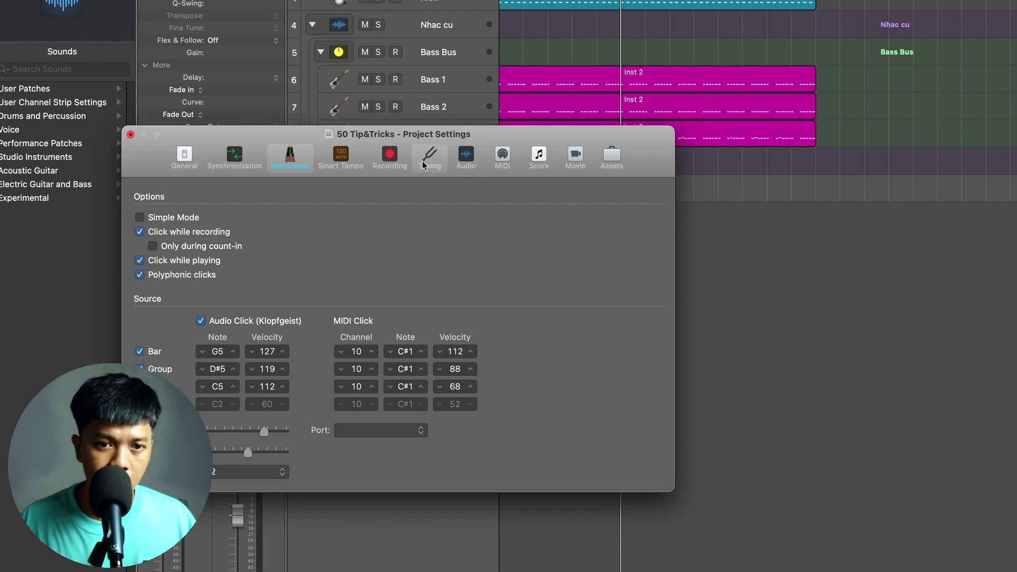
pyautogui.click(396, 160)
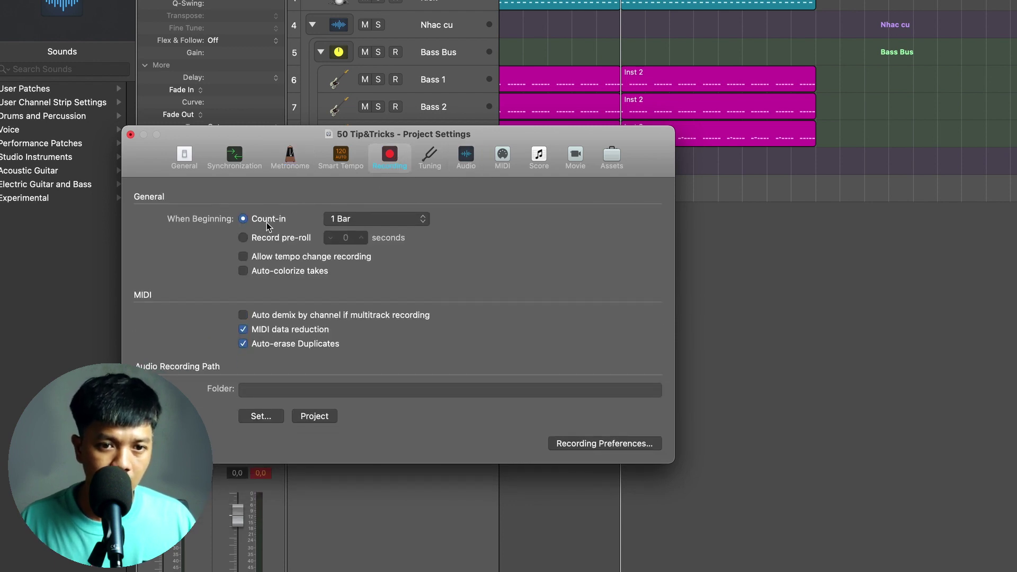
pyautogui.click(385, 226)
pyautogui.click(388, 221)
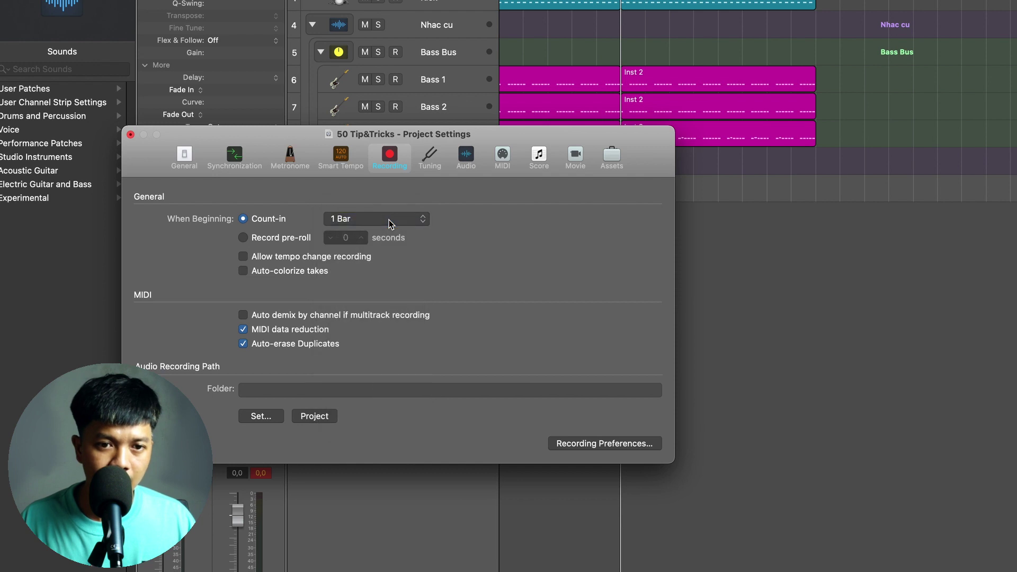
pyautogui.click(389, 220)
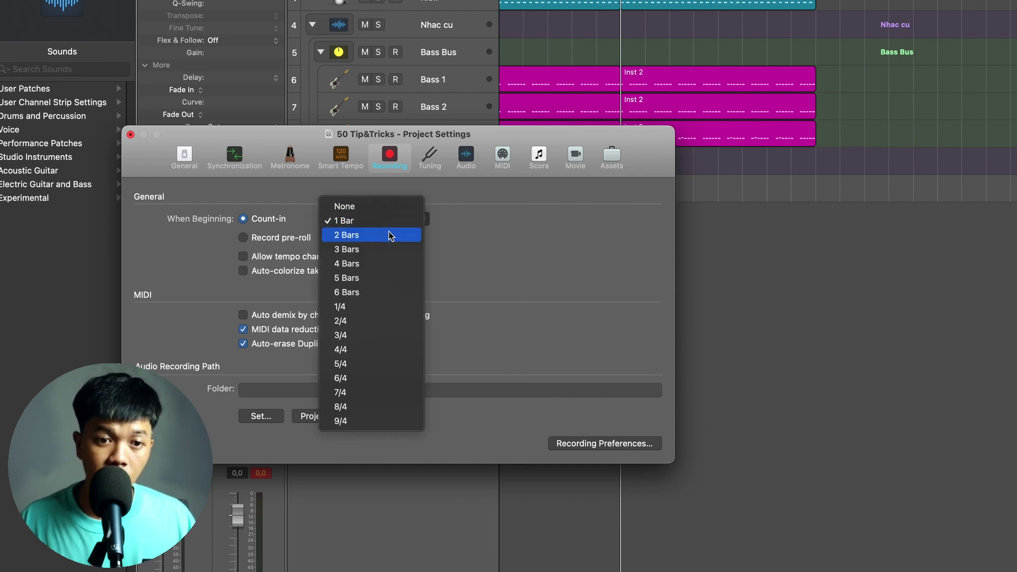
pyautogui.click(390, 235)
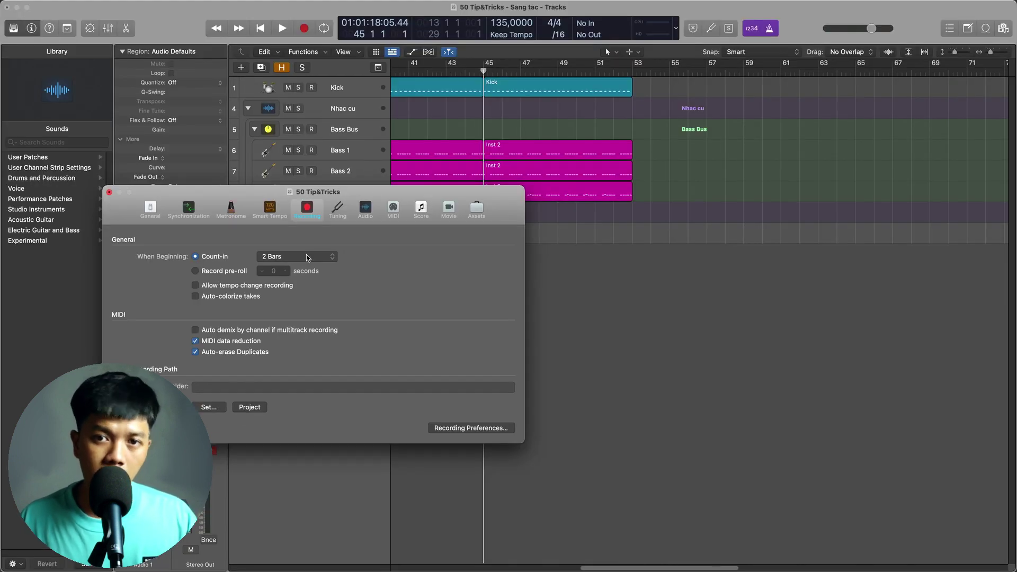
# - Set the recording count-in to 1 Bar and close the project settings
pyautogui.click(306, 256)
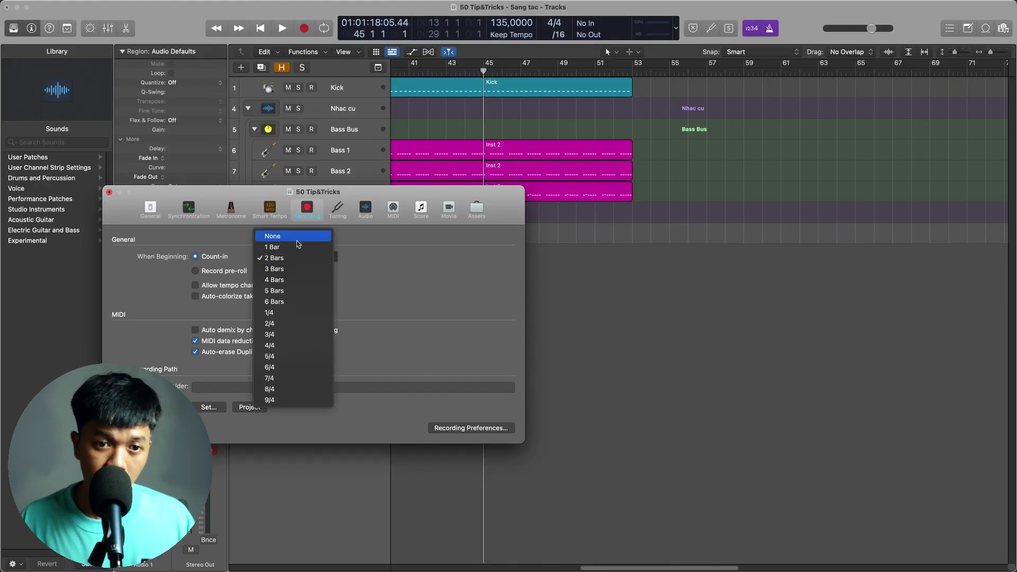
pyautogui.click(302, 247)
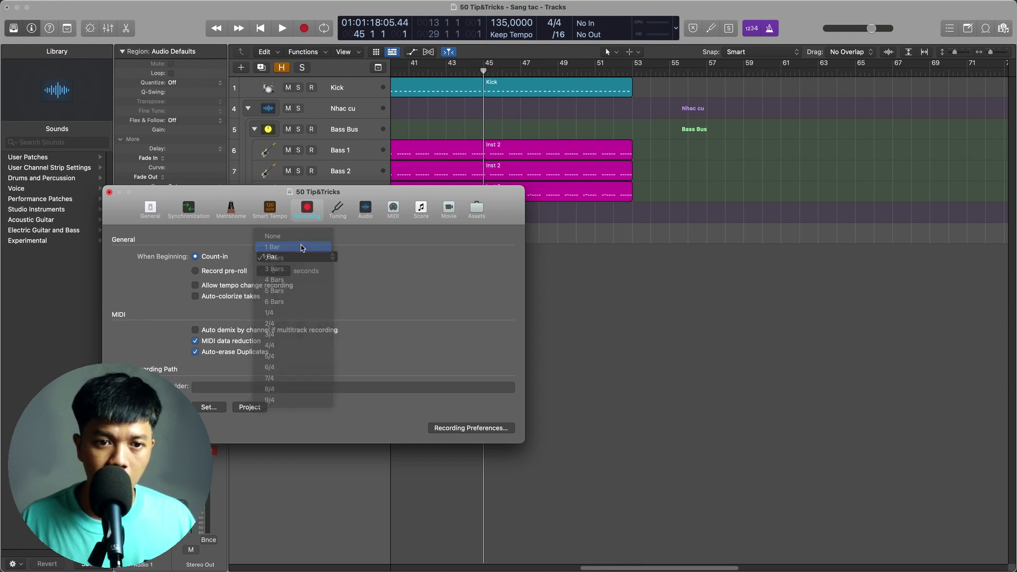
pyautogui.press('cmd+w')
# - Solo the Audio 1 track, record a short take on it from bar 45, and return the playhead to its start
pyautogui.press('s')
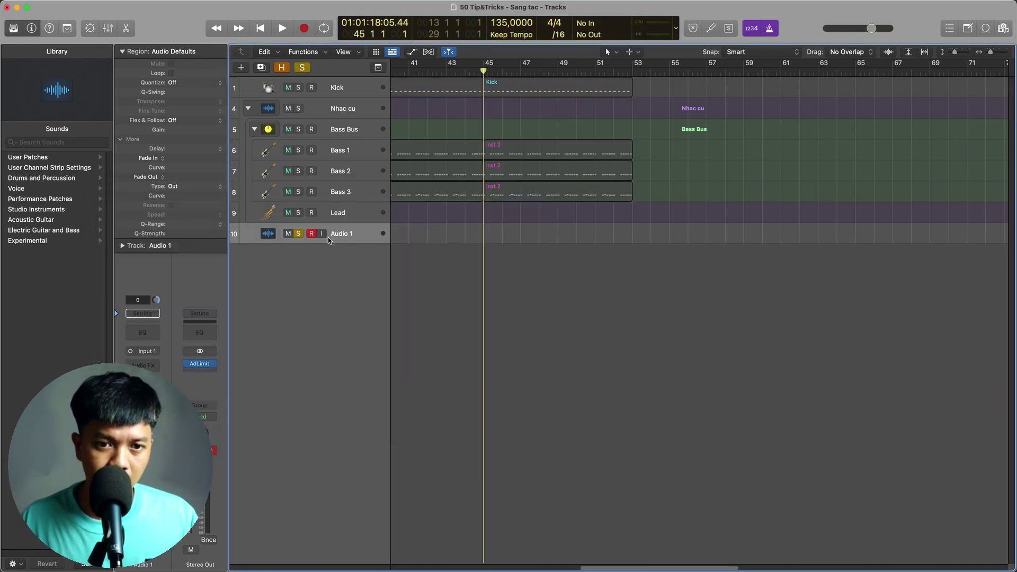
pyautogui.click(310, 236)
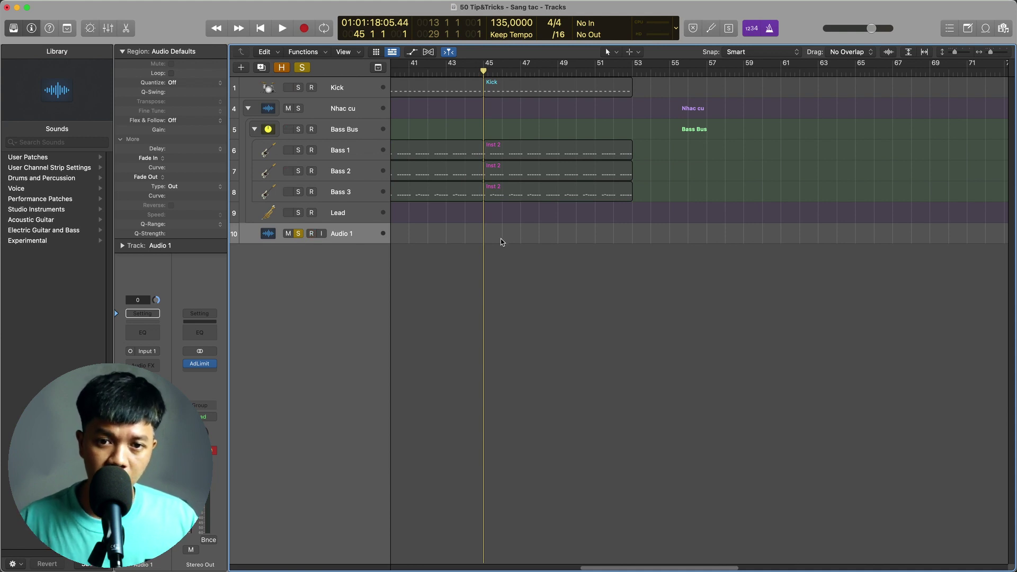
pyautogui.press('r')
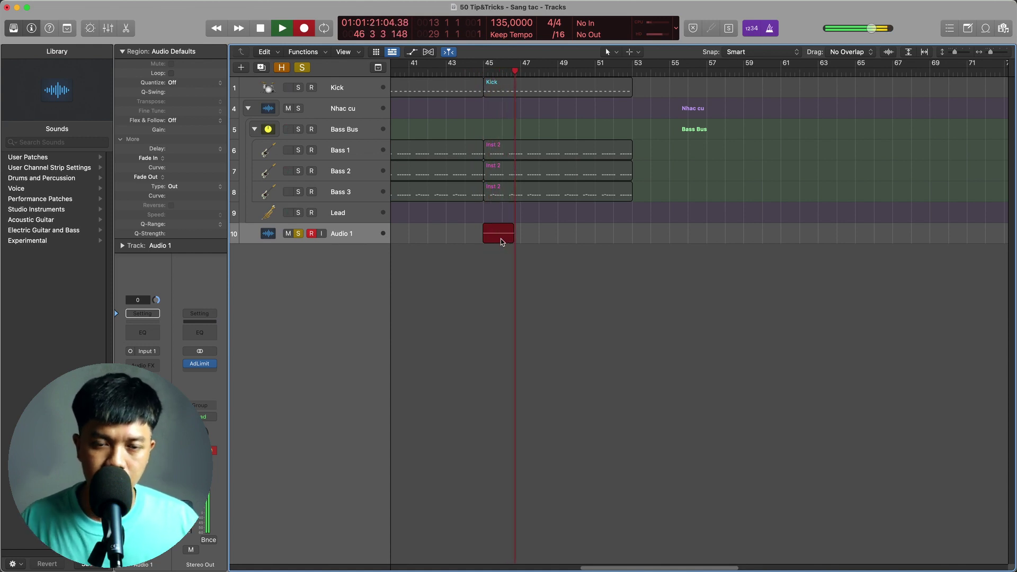
pyautogui.press('space')
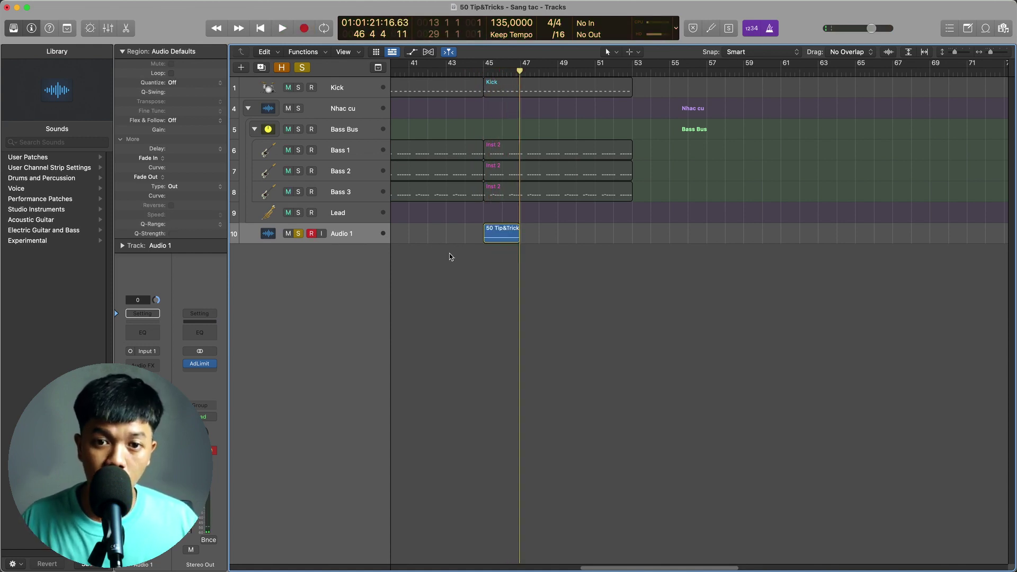
pyautogui.click(484, 73)
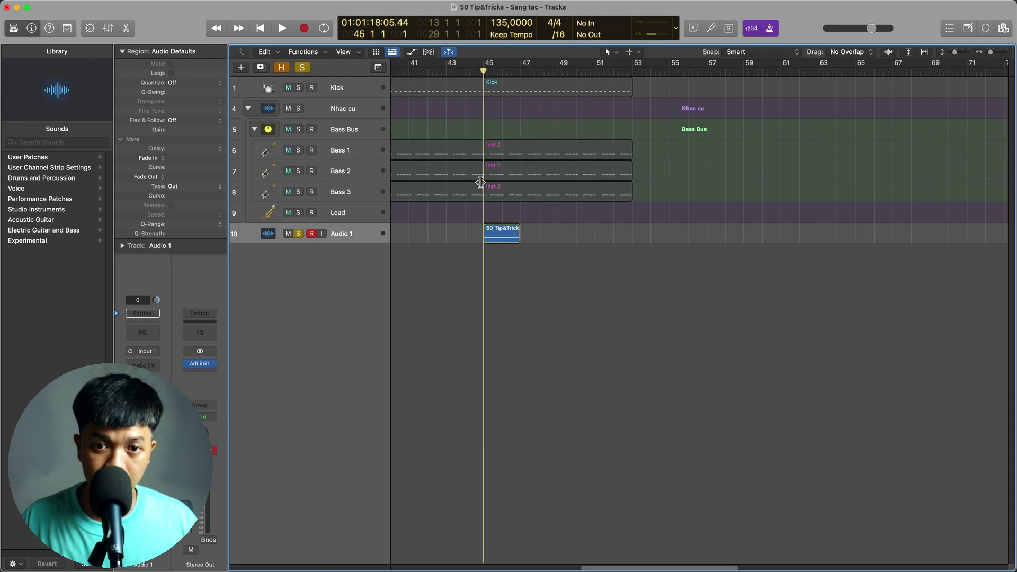
pyautogui.click(513, 241)
pyautogui.click(465, 72)
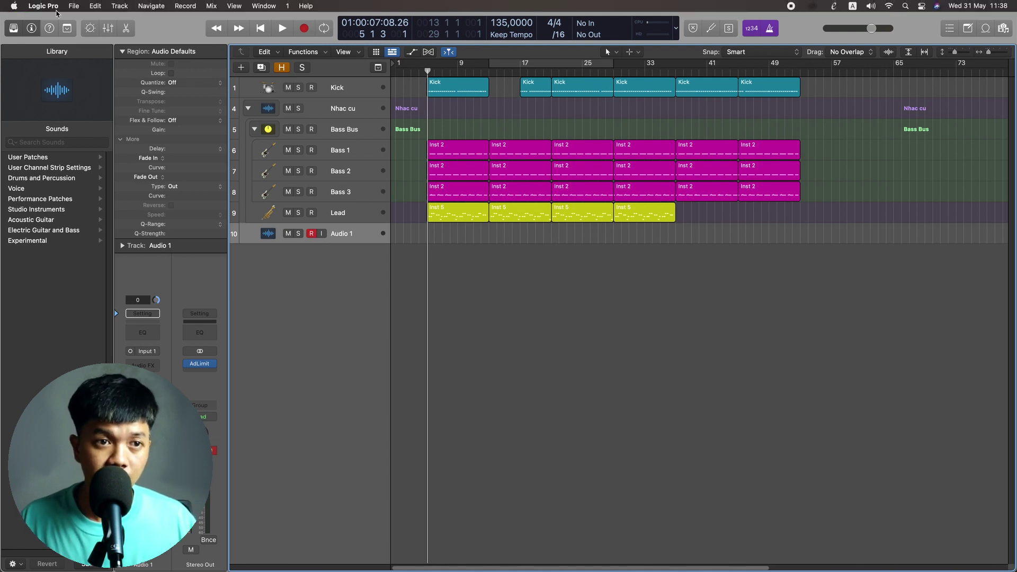
# - Open the audio device preferences and examine the available I/O buffer sizes
pyautogui.click(43, 6)
pyautogui.moveTo(80, 37)
pyautogui.click(189, 48)
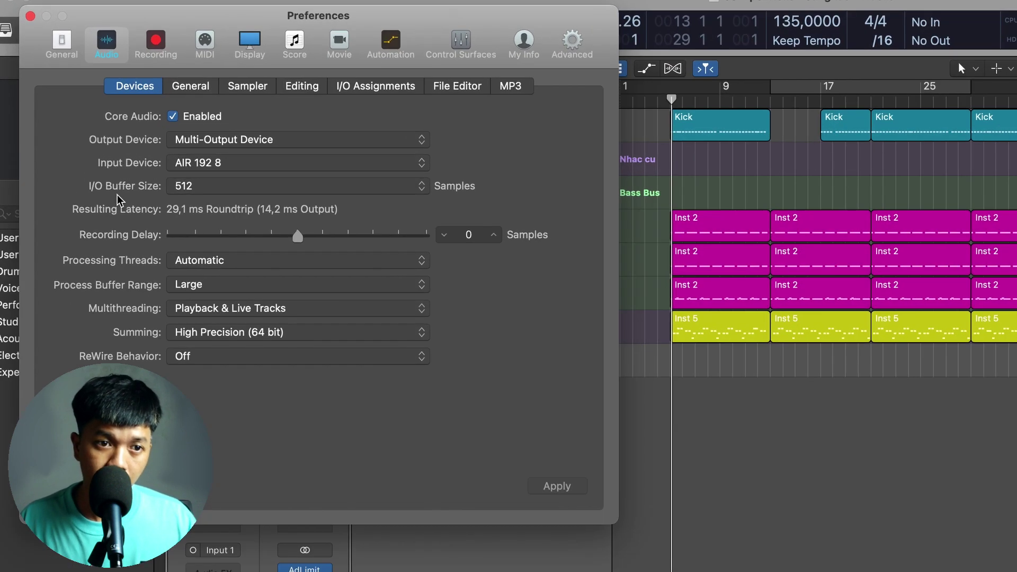
pyautogui.click(194, 192)
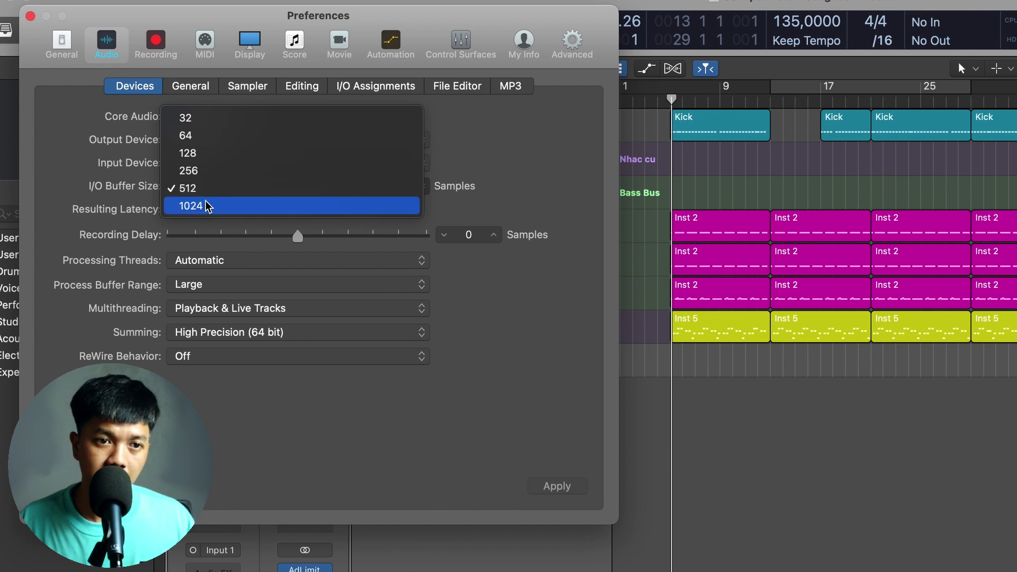
pyautogui.click(432, 209)
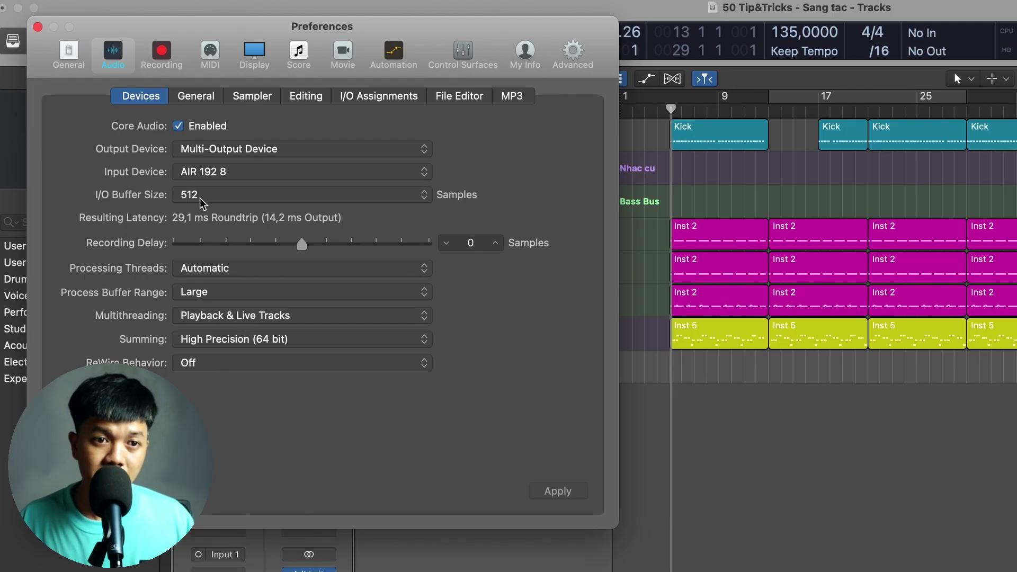
pyautogui.click(200, 195)
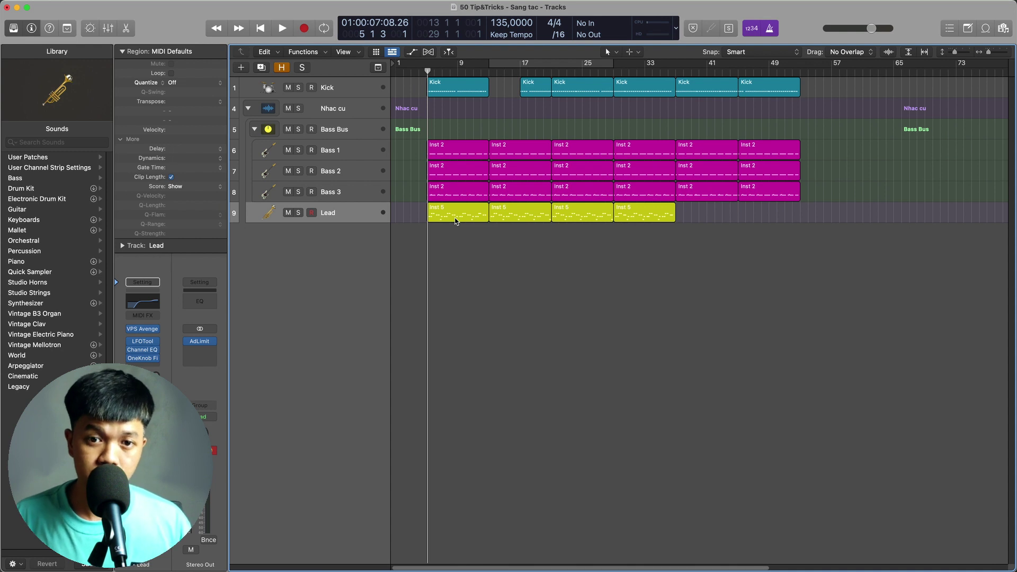
# - Open the first Inst 5 region on the Lead track for editing and show it as a score
pyautogui.click(452, 218)
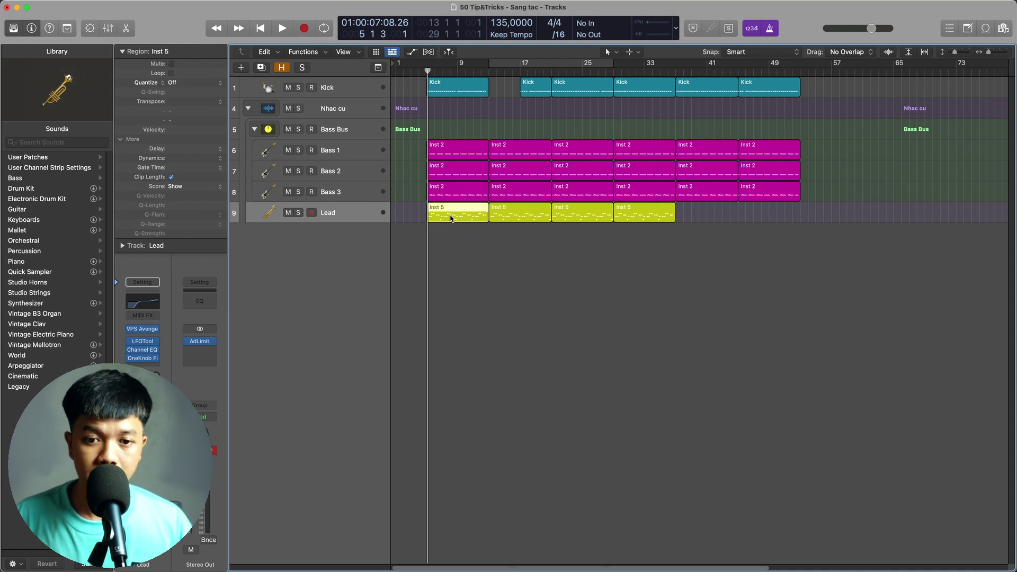
pyautogui.doubleClick(452, 218)
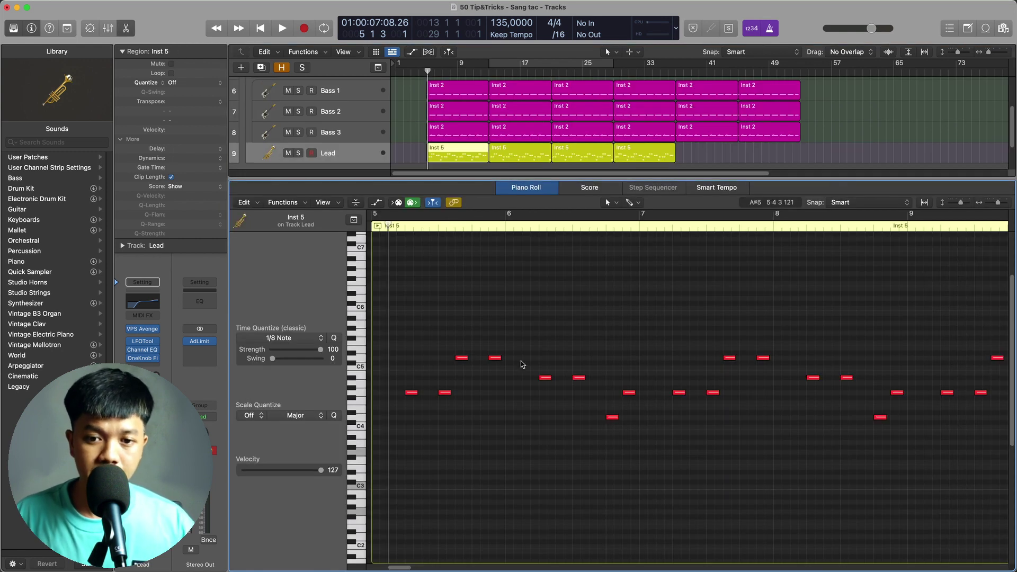
pyautogui.click(590, 189)
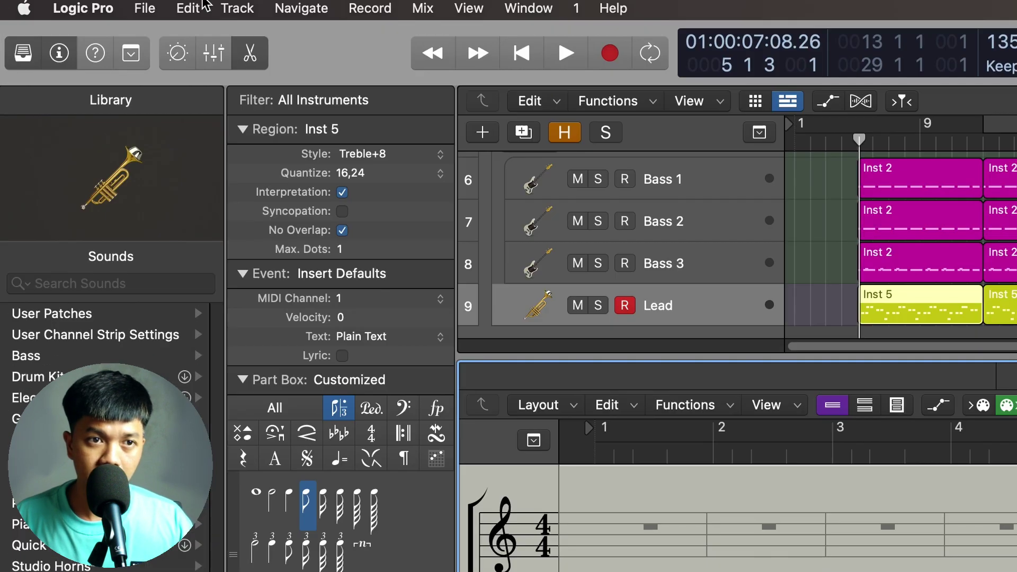
# - Print the project's score, saving it as a PDF file instead of sending it to a printer
pyautogui.click(73, 5)
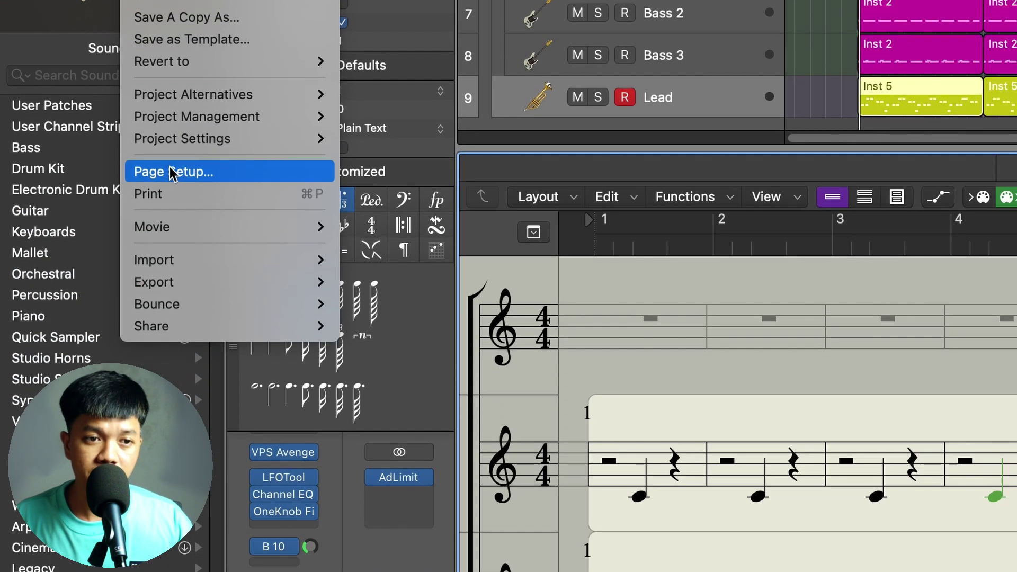
pyautogui.click(180, 408)
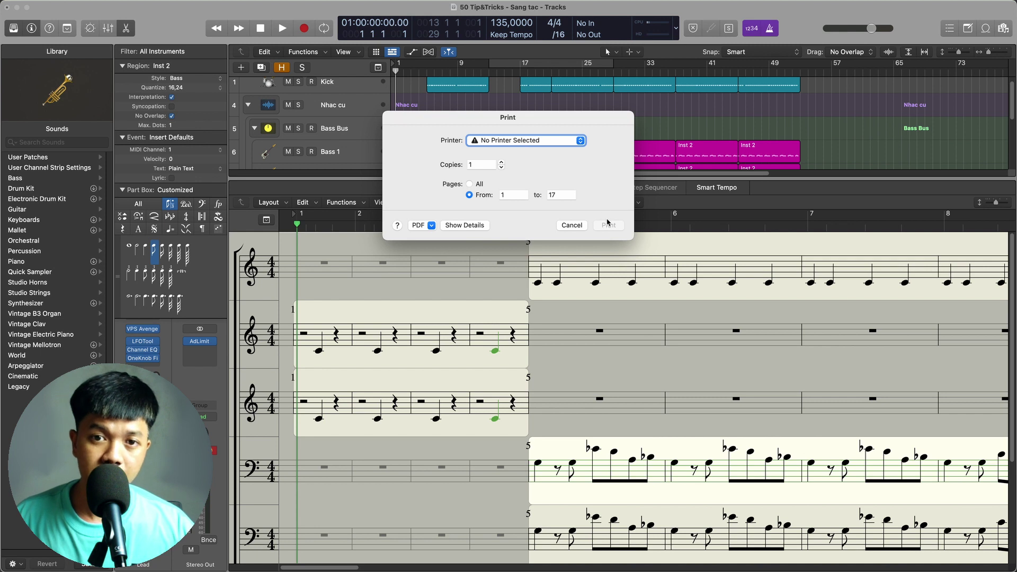
pyautogui.click(430, 227)
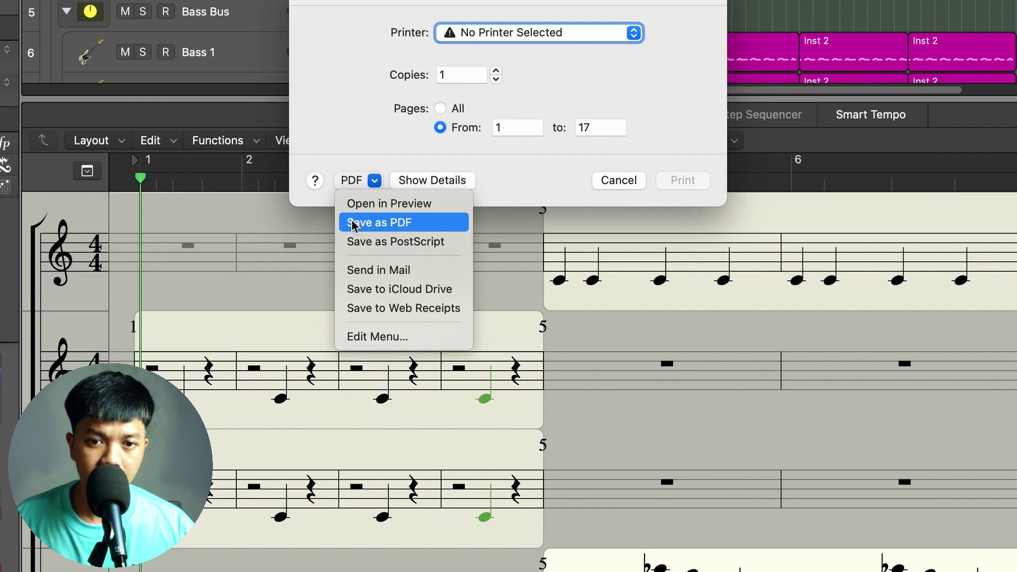
pyautogui.click(354, 223)
pyautogui.click(748, 518)
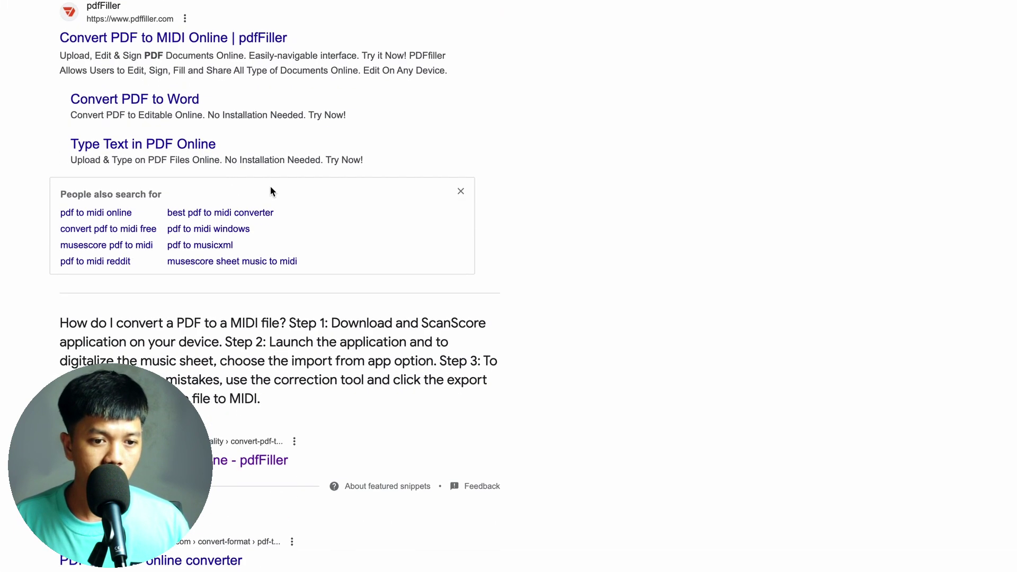
# - Browse the web search results for PDF to MIDI converters and open the sponsored pdfFiller result
pyautogui.scroll(-1, 93, 326)
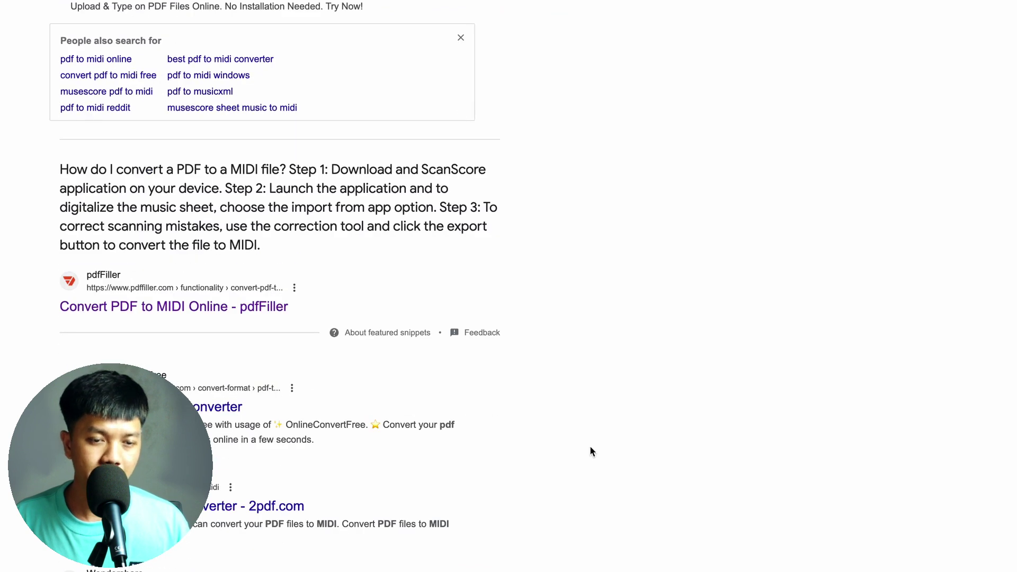
pyautogui.scroll(3, 571, 424)
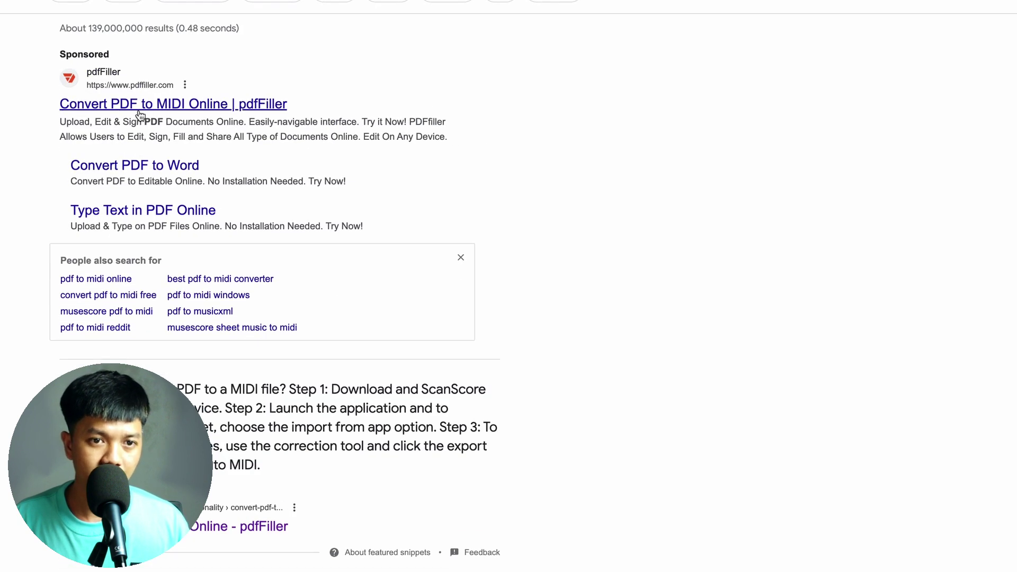
pyautogui.click(144, 104)
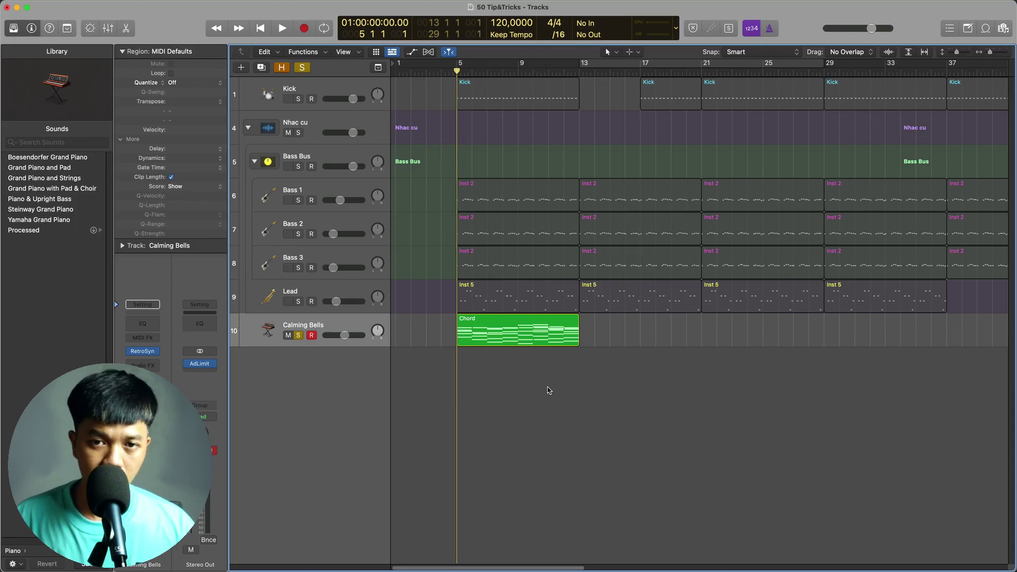
# - Play the Chord region on the Calming Bells track and lower that track's volume slightly
pyautogui.press('space')
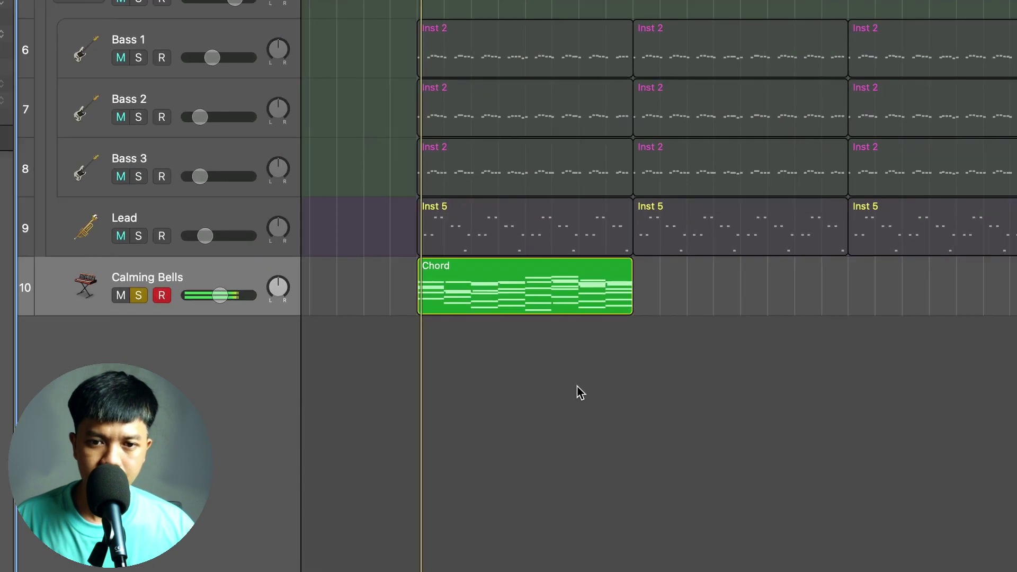
pyautogui.moveTo(344, 334); pyautogui.dragTo(344, 335)
pyautogui.moveTo(219, 295); pyautogui.dragTo(210, 296)
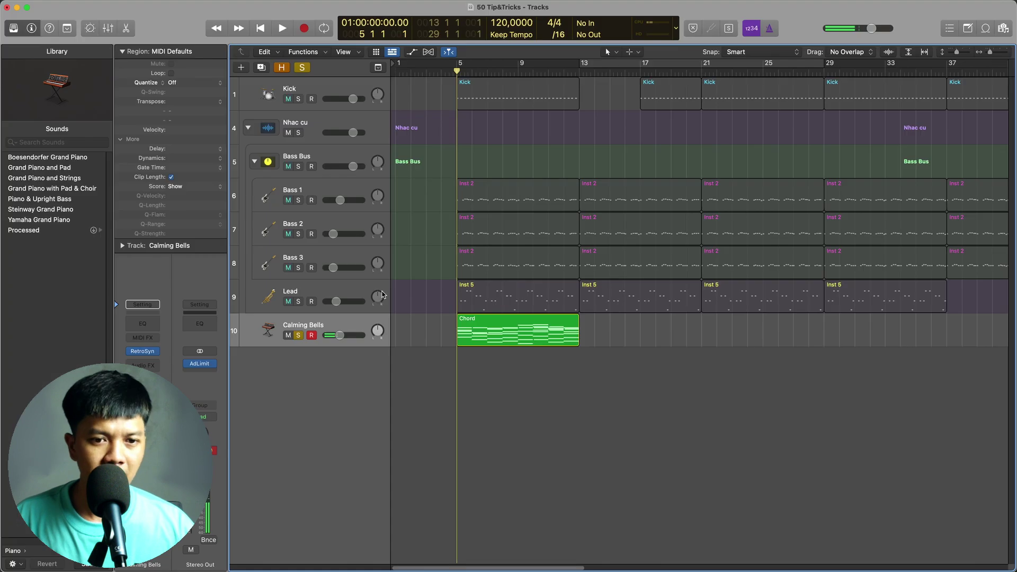
# - Add the Arpeggiator MIDI effect to the Calming Bells track and load its Classic Cycle 02 preset
pyautogui.click(329, 323)
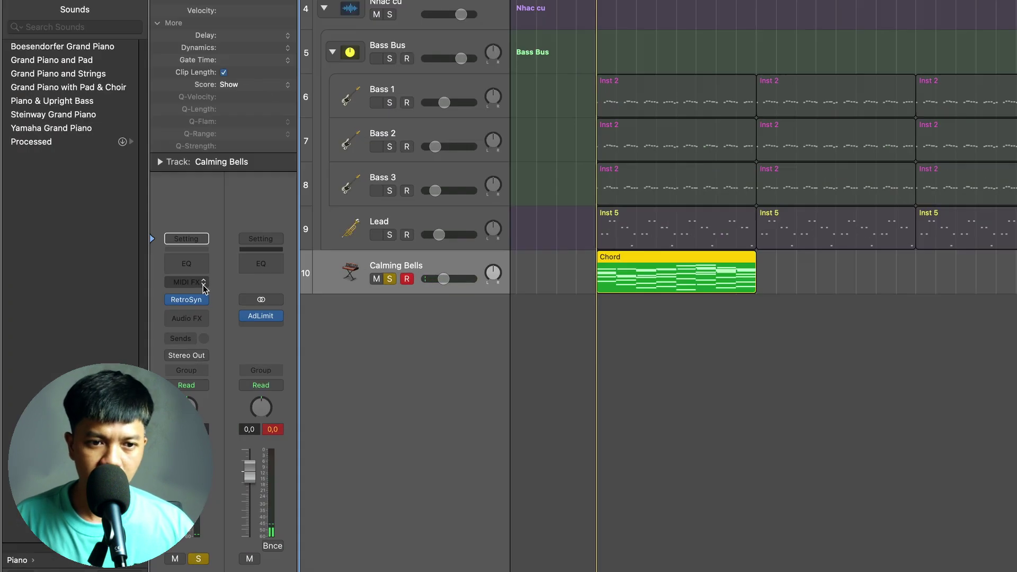
pyautogui.click(203, 286)
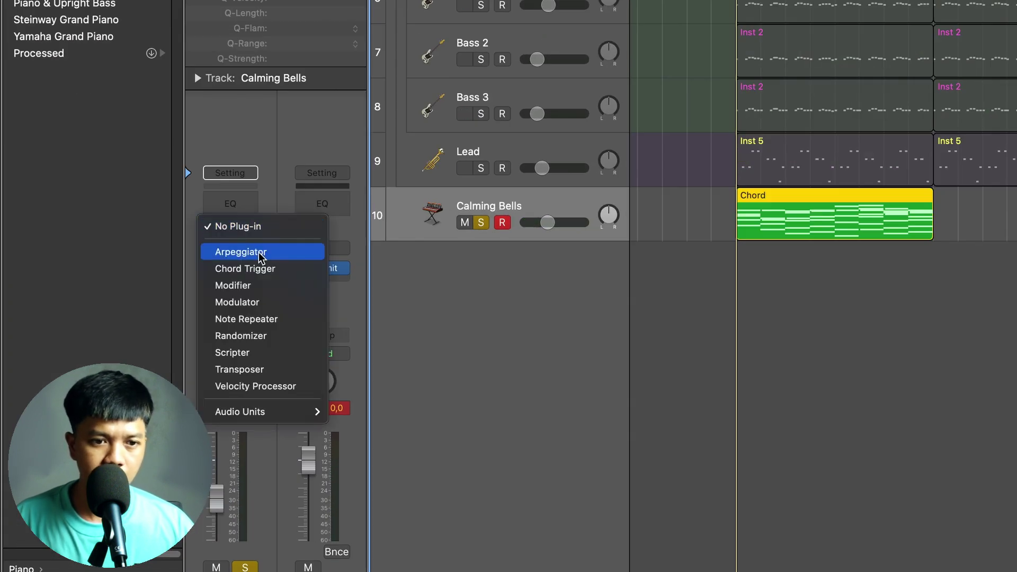
pyautogui.click(260, 254)
pyautogui.click(382, 141)
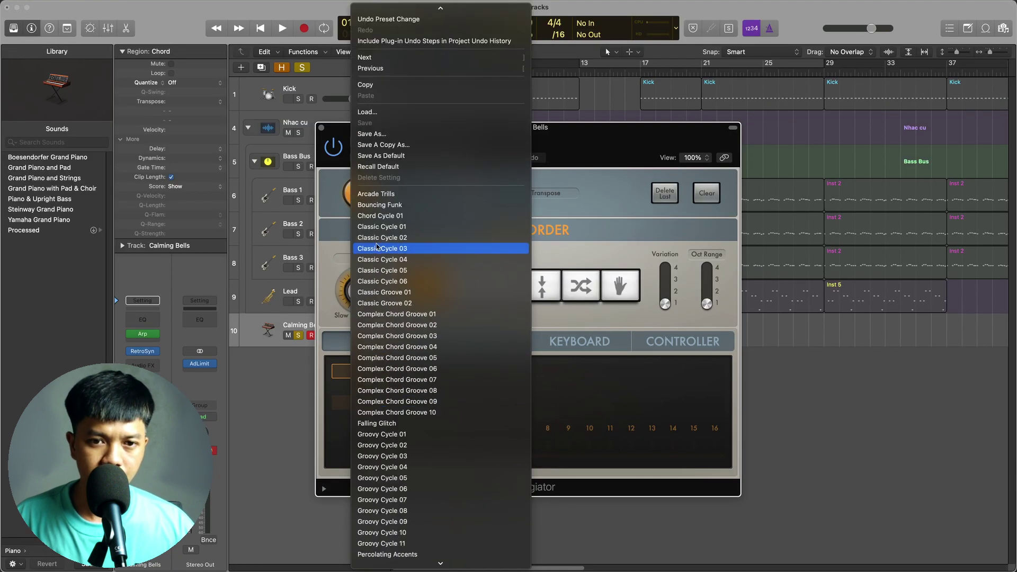
pyautogui.click(382, 237)
pyautogui.moveTo(537, 150); pyautogui.dragTo(234, 106)
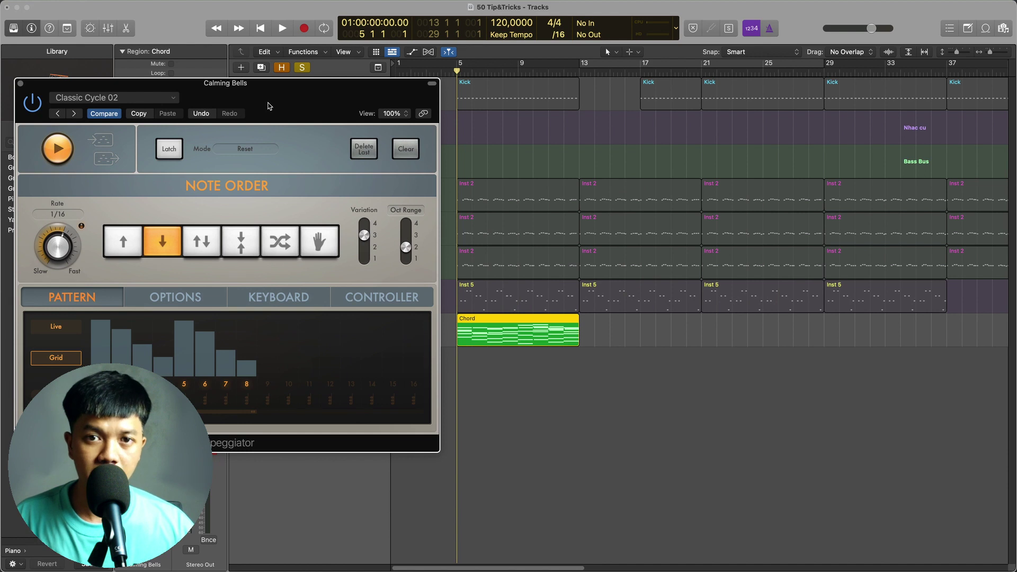
# - Play the Chord region through the Arpeggiator and slow its rate, trying 1/8 dotted
pyautogui.press('space')
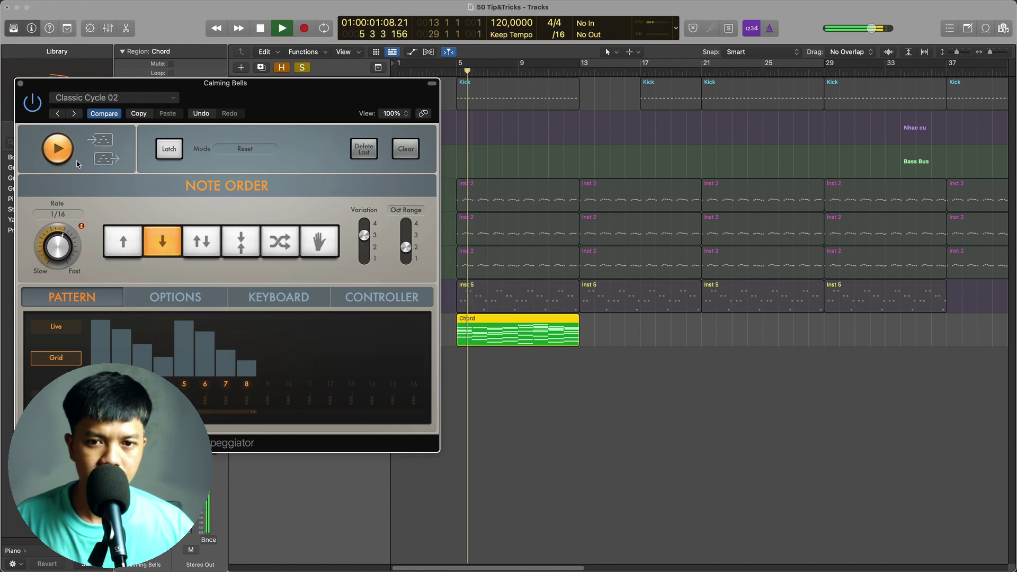
pyautogui.moveTo(58, 248); pyautogui.dragTo(63, 281)
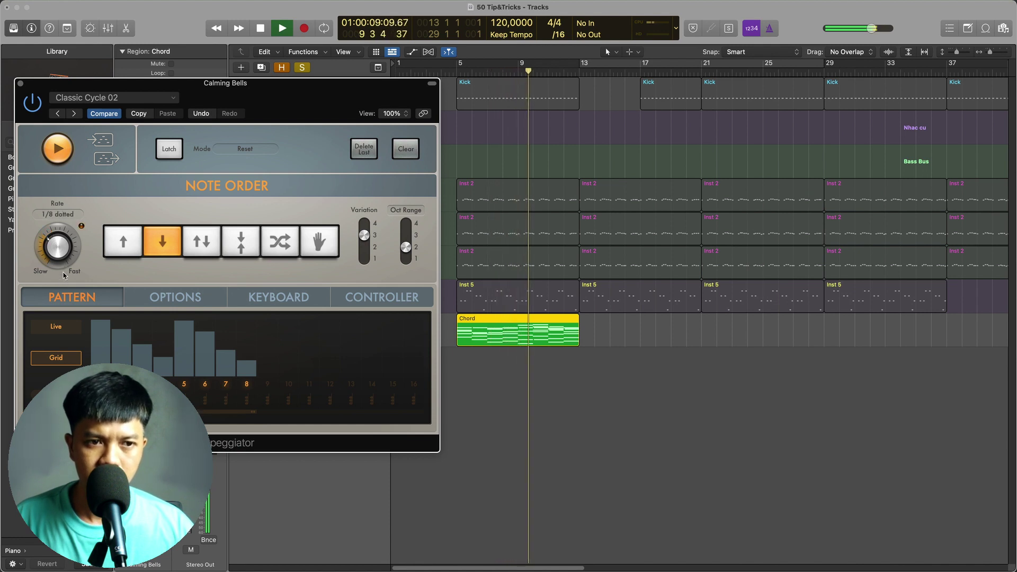
pyautogui.moveTo(63, 273); pyautogui.dragTo(63, 266)
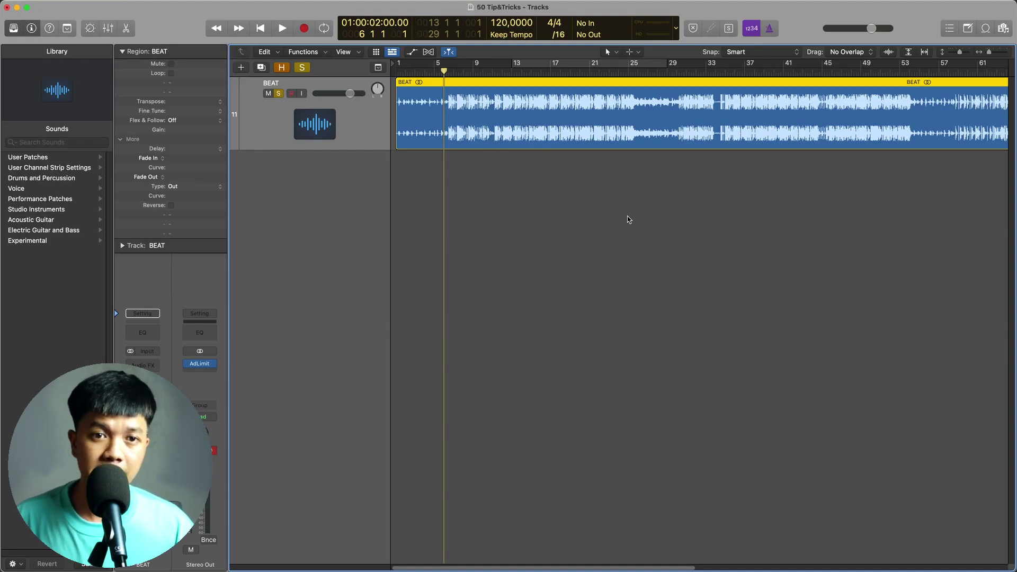
# - Insert the stereo BPM Counter metering plug-in on the BEAT track
pyautogui.click(137, 365)
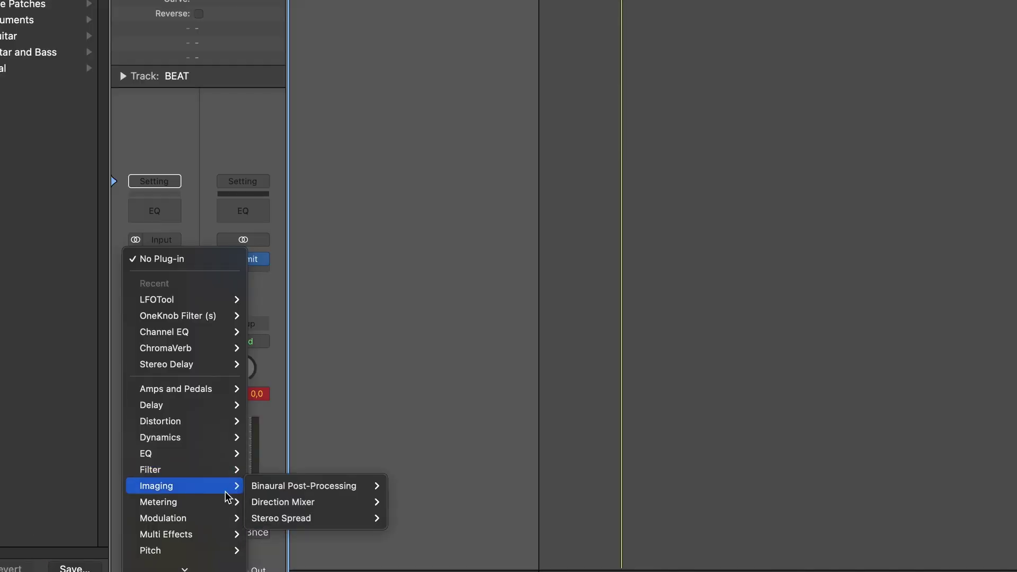
pyautogui.moveTo(182, 521)
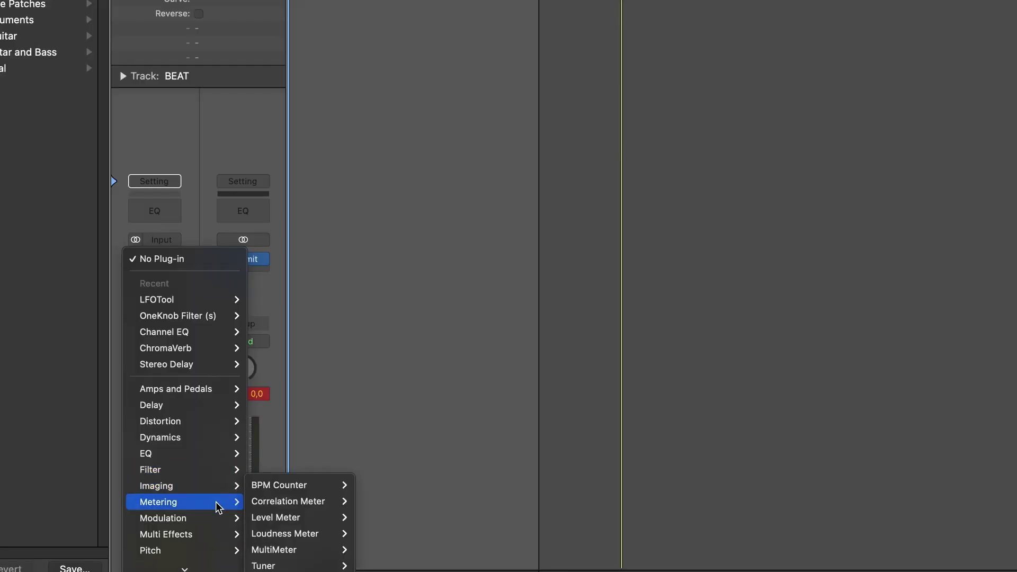
pyautogui.moveTo(312, 492)
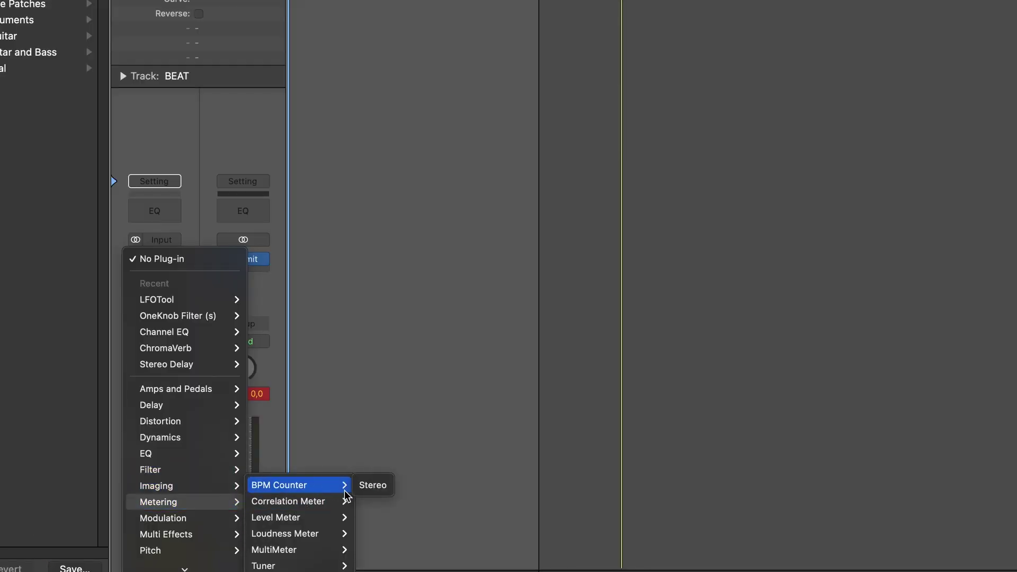
pyautogui.click(372, 485)
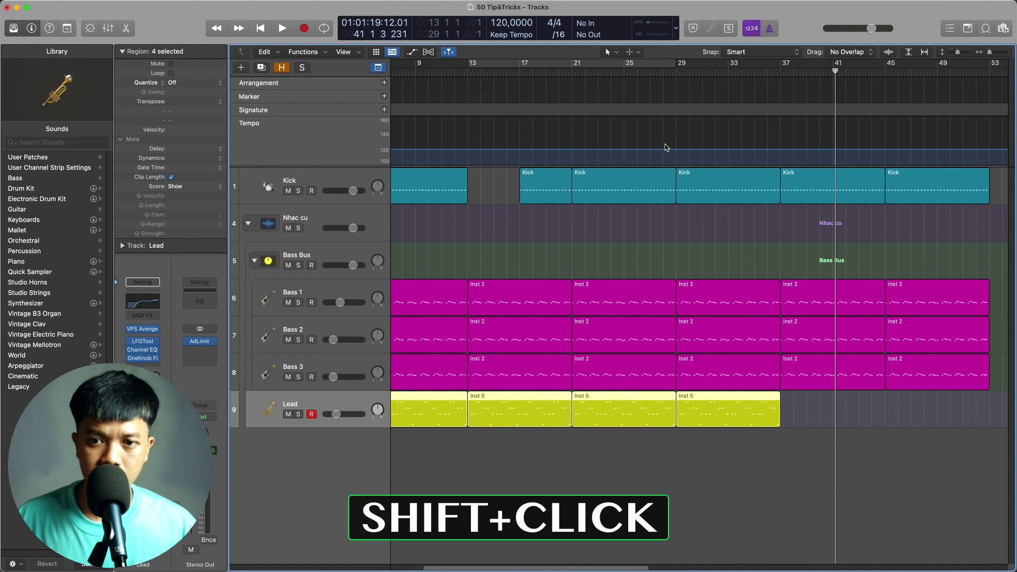
# - Play the project and jump the playhead during playback to about bars 19, 36 and 12 from the empty track area
pyautogui.press('space')
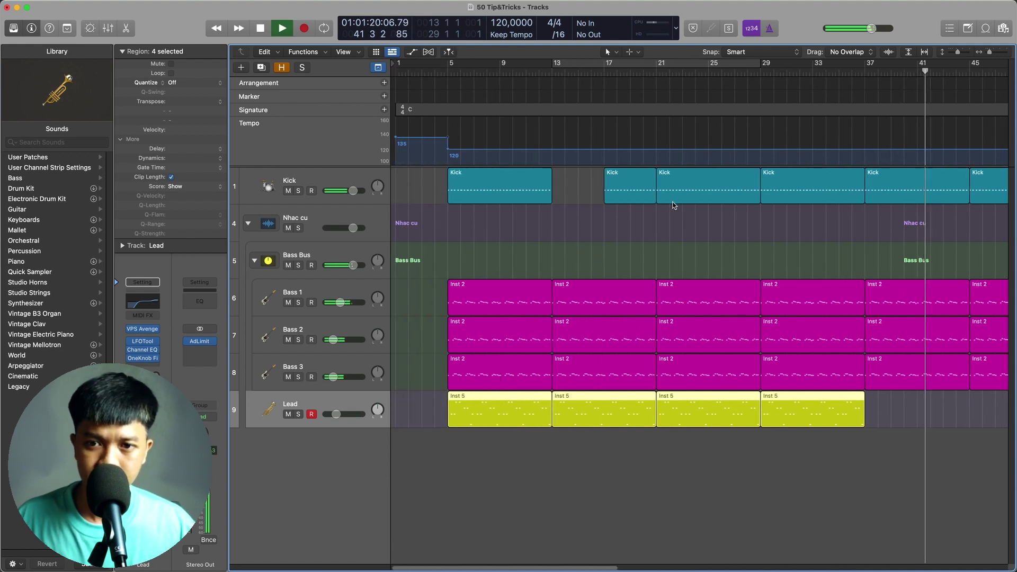
pyautogui.click(635, 248)
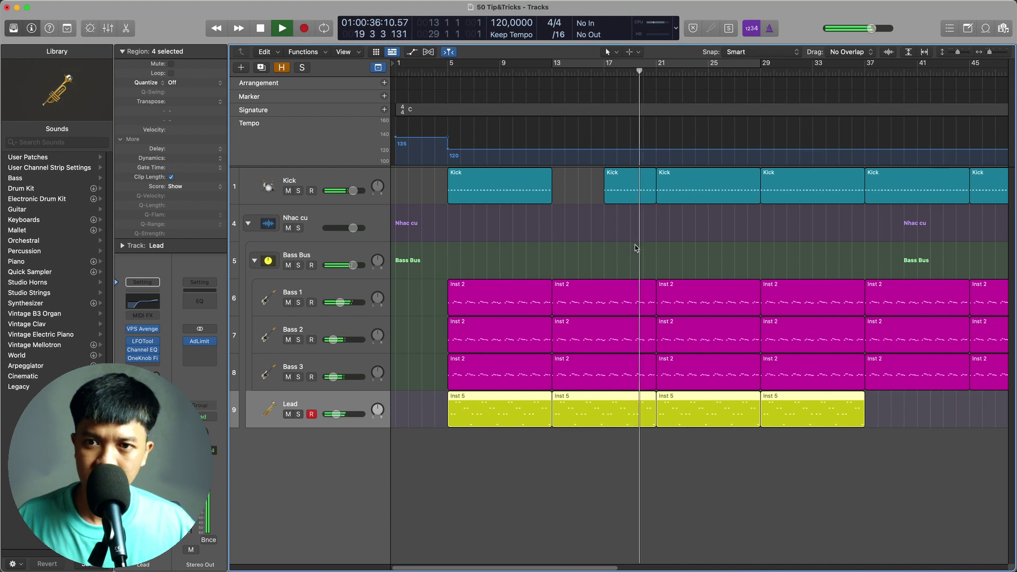
pyautogui.click(851, 227)
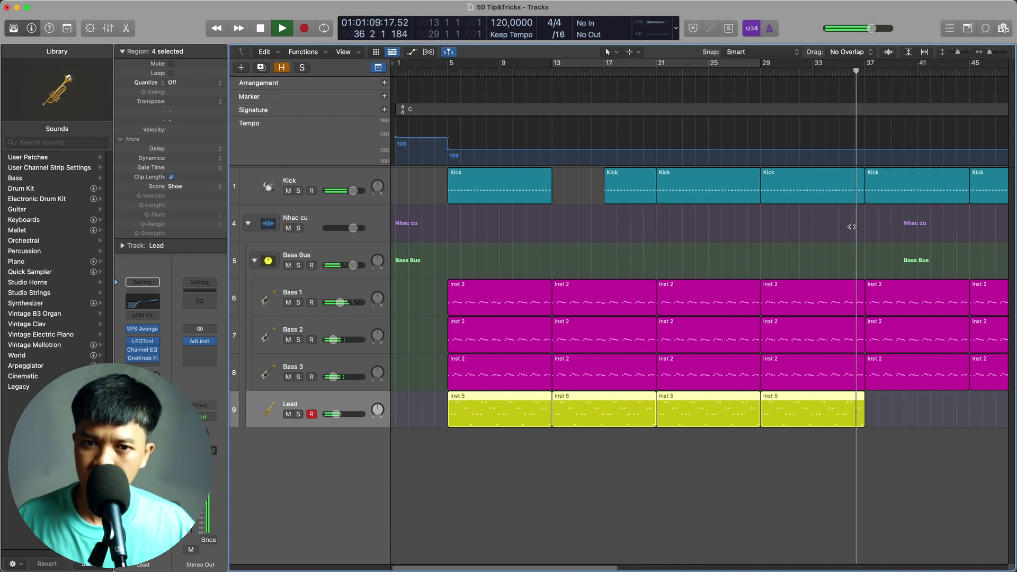
pyautogui.click(540, 245)
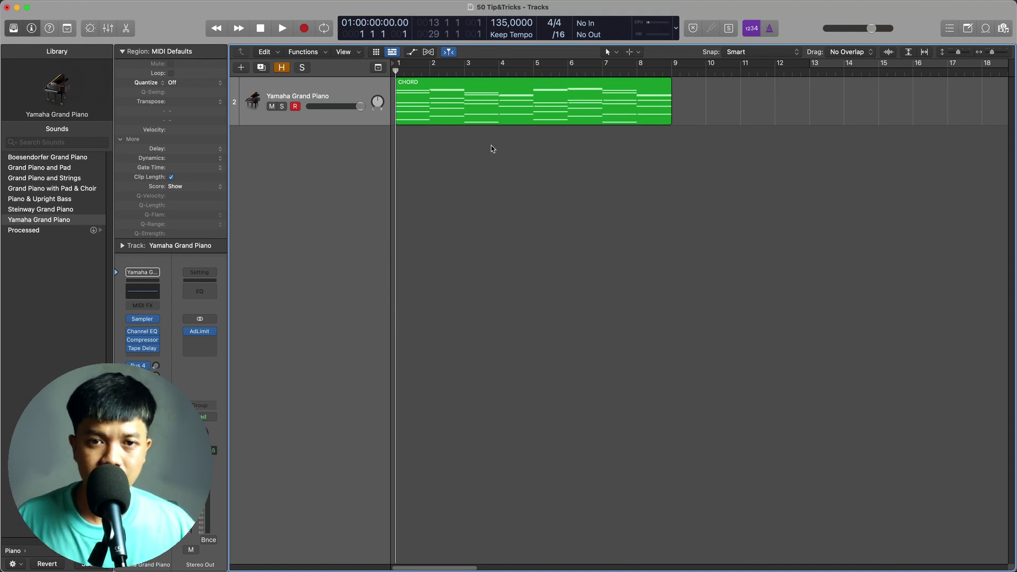
# - Play the CHORD region on the Yamaha Grand Piano track, stop, and return the playhead to bar 1
pyautogui.press('space')
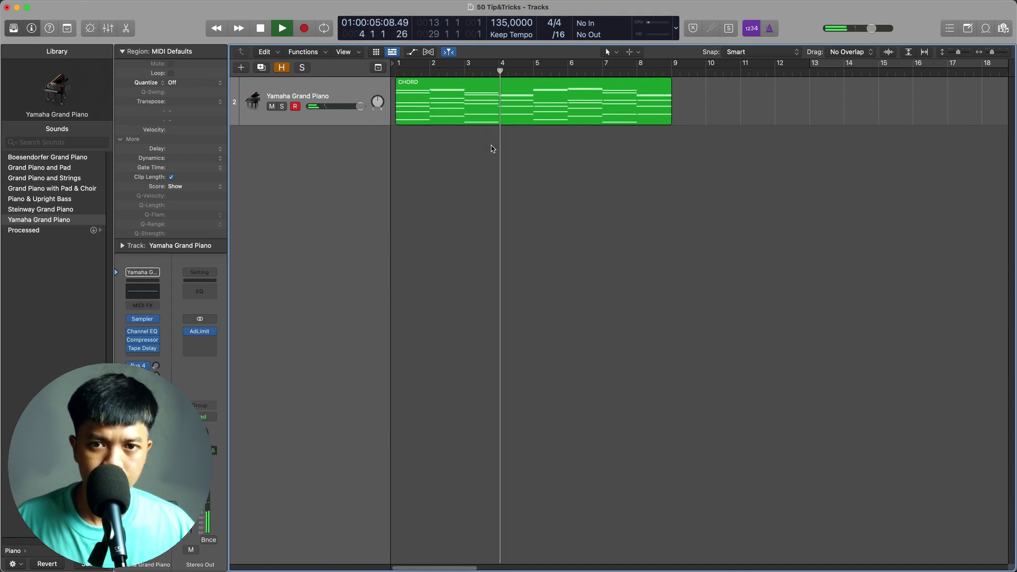
pyautogui.press('space')
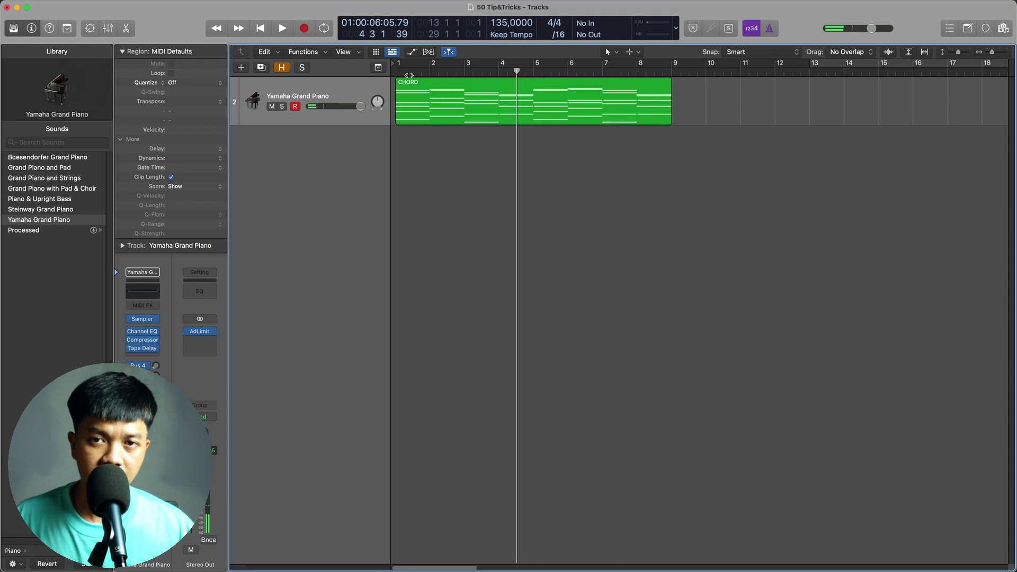
pyautogui.click(396, 71)
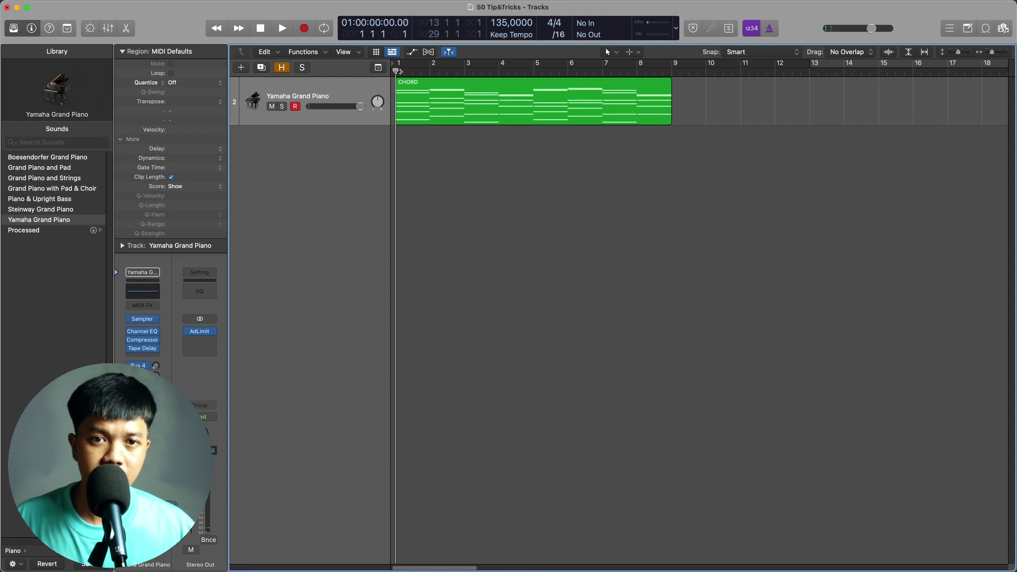
# - Quantize the CHORD region to 1/16 Note
pyautogui.click(421, 105)
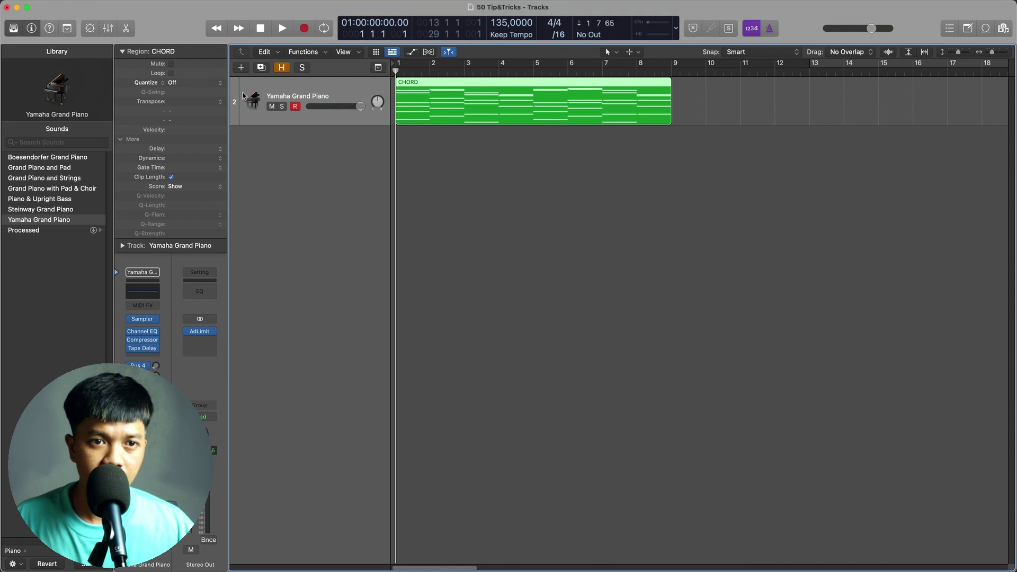
pyautogui.click(196, 85)
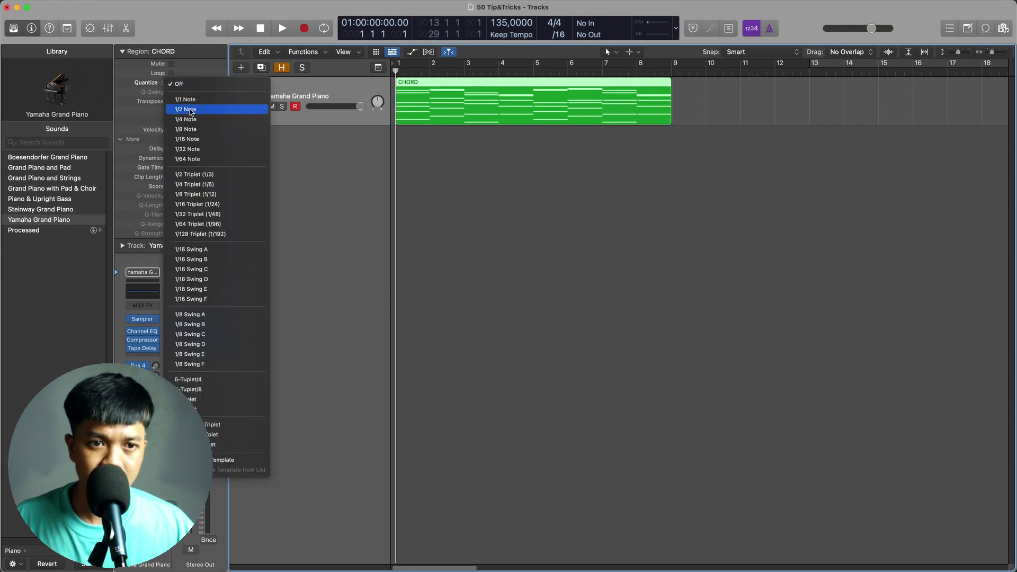
pyautogui.click(192, 139)
# - Show the CHORD region in the Piano Roll and raise its Q-Flam value, playing the result
pyautogui.press('p')
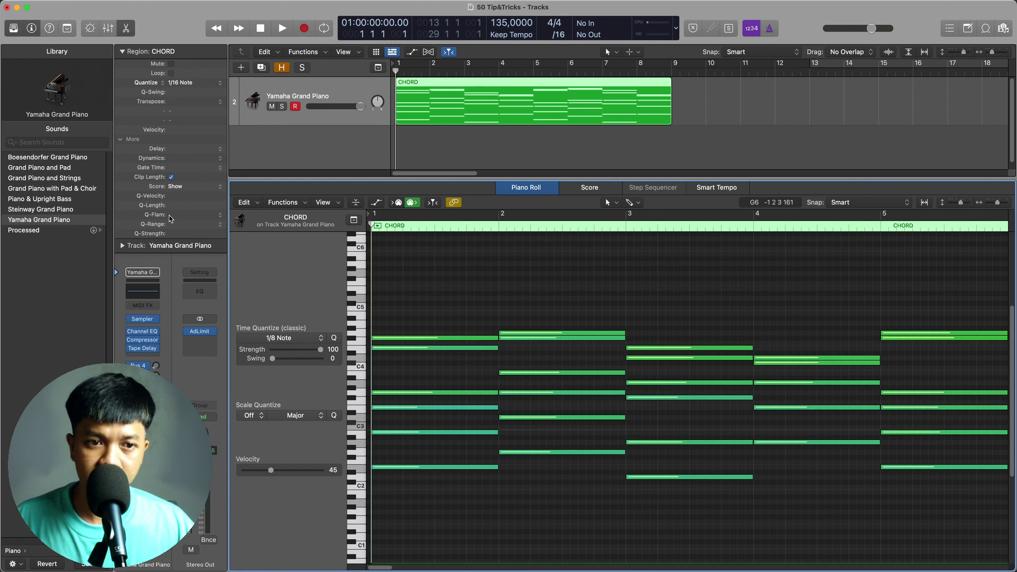
pyautogui.moveTo(170, 218); pyautogui.dragTo(174, 218)
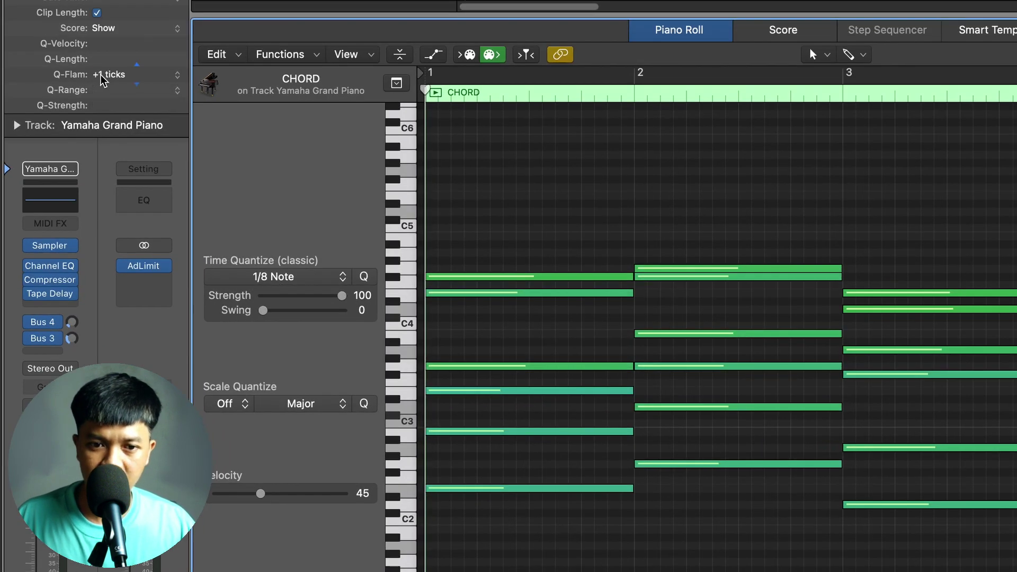
pyautogui.moveTo(102, 79); pyautogui.dragTo(241, 80)
pyautogui.press('space')
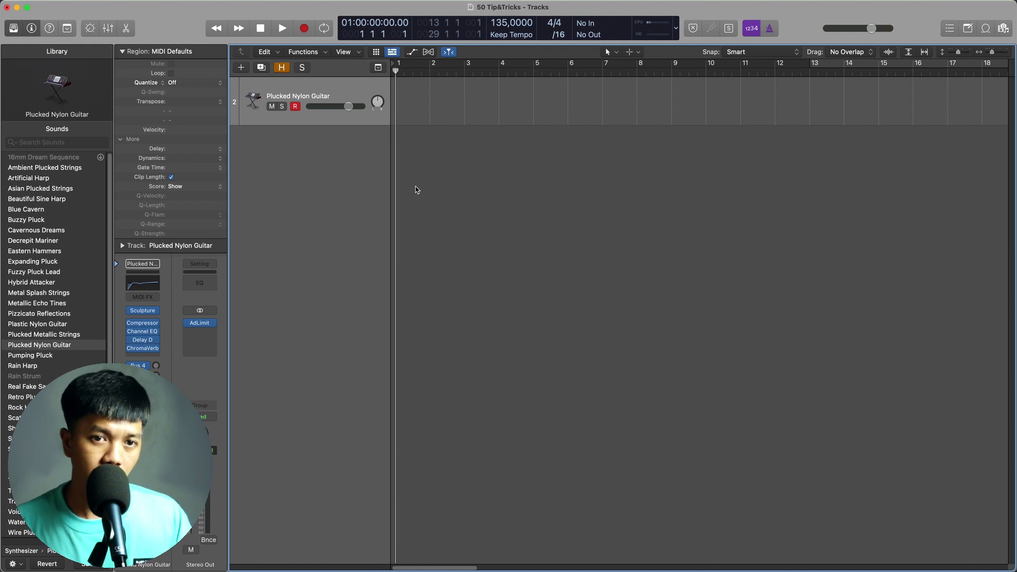
# - Audition the Plucked Nylon Guitar patch by playing a few notes on its track
pyautogui.press('g')
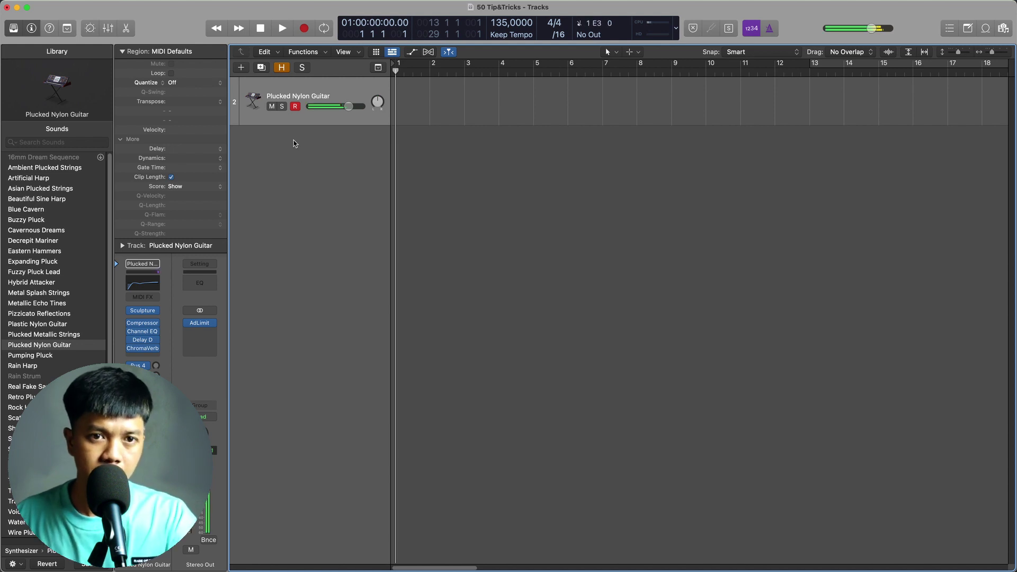
pyautogui.press('j')
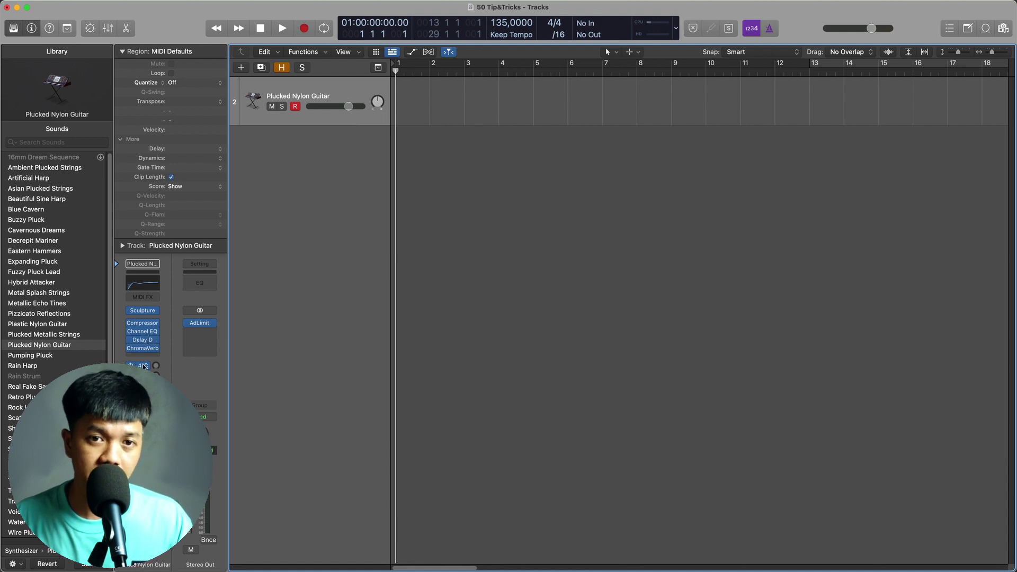
# - Return the Library to its top-level categories and browse User Patches to the personal preset folder for the Inst 9 track
pyautogui.press('Left')
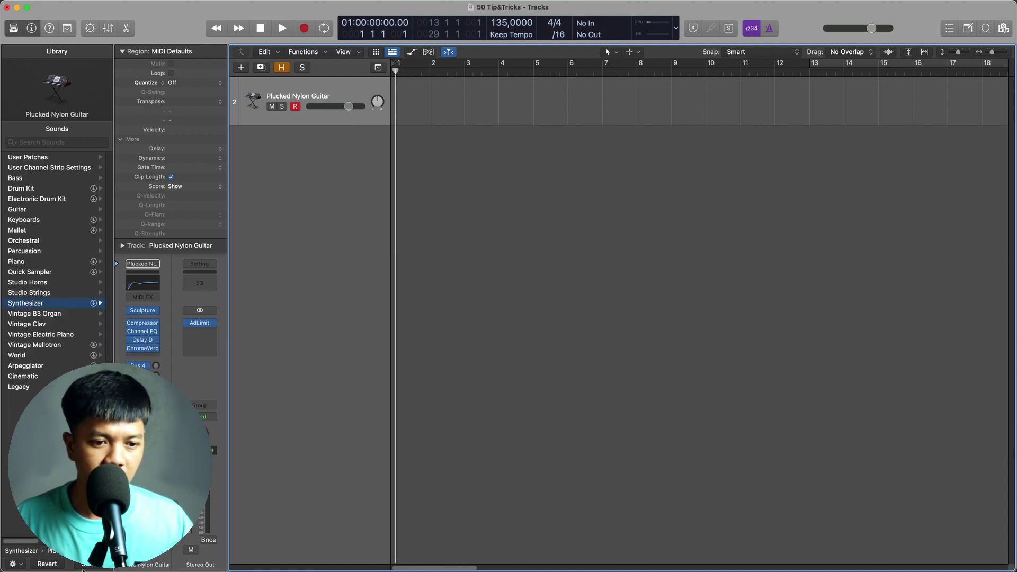
pyautogui.press('super+s')
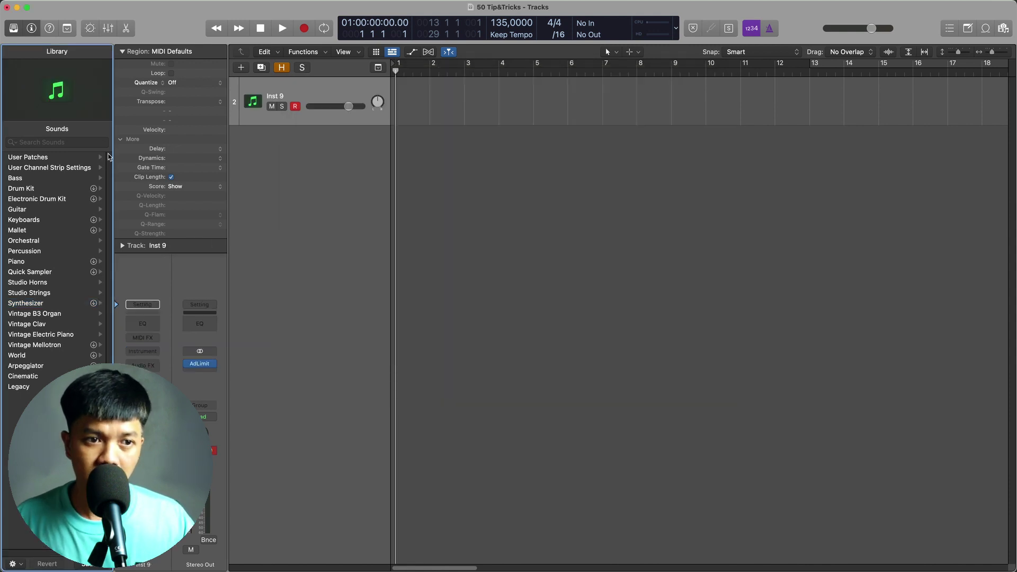
pyautogui.click(83, 157)
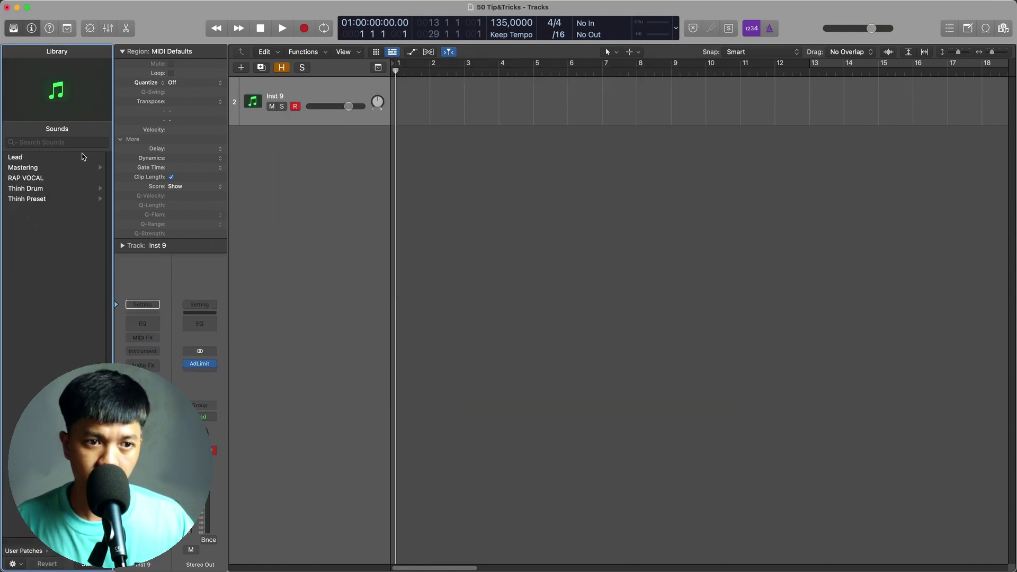
pyautogui.click(51, 200)
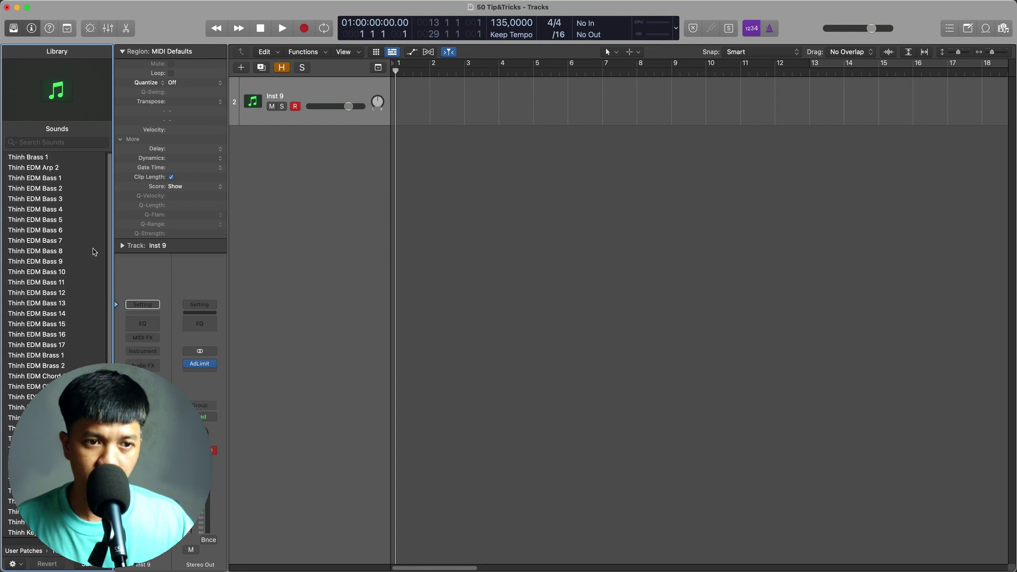